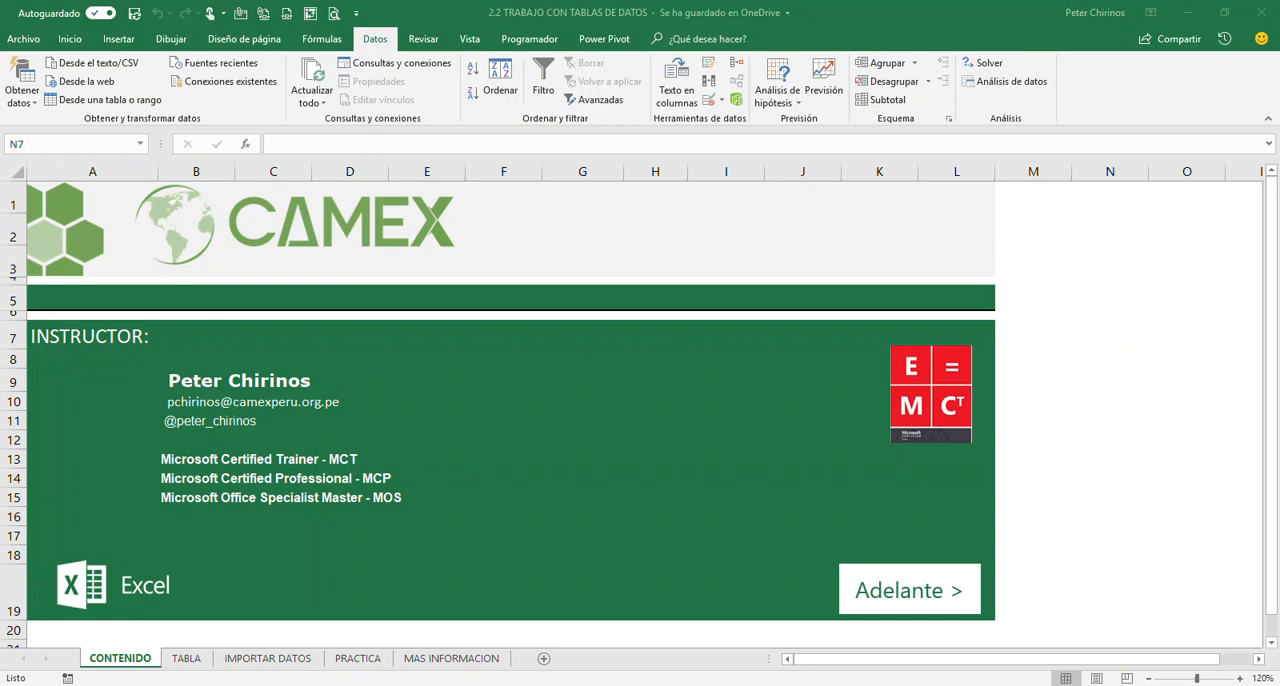
# Follow the Adelante link on the CONTENIDO cover sheet to the invoice data on the TABLA sheet
pyautogui.click(1080, 537)
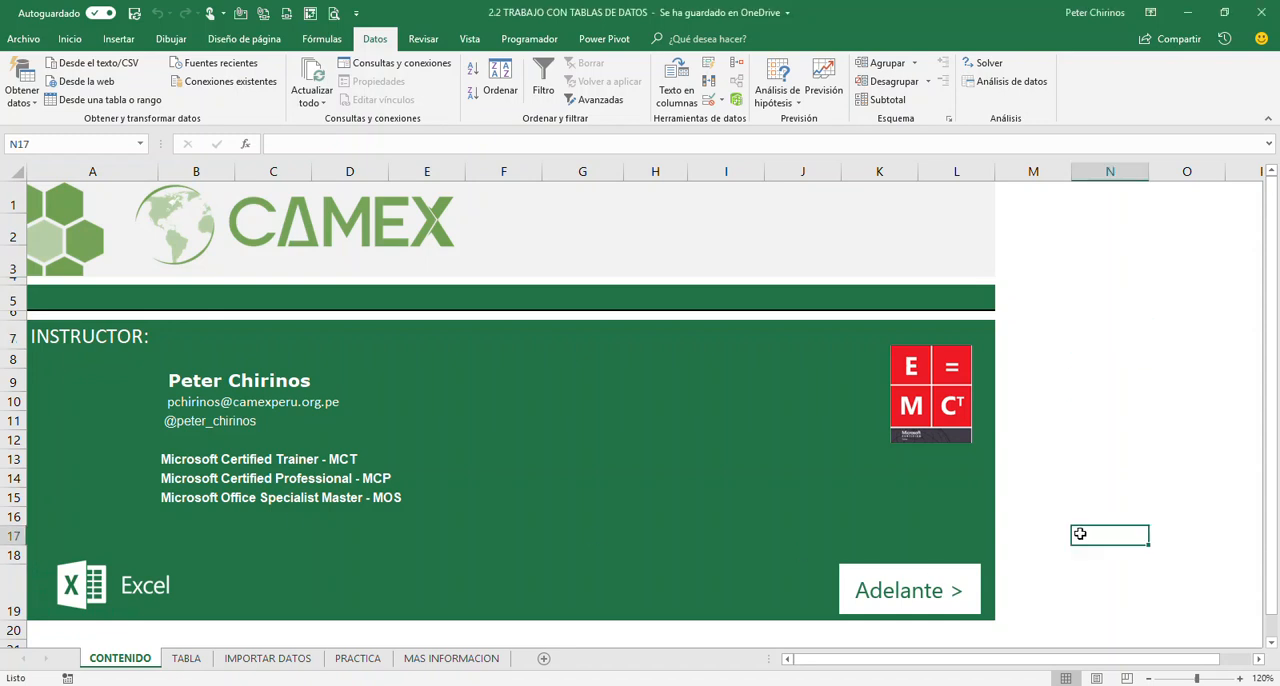
pyautogui.click(918, 590)
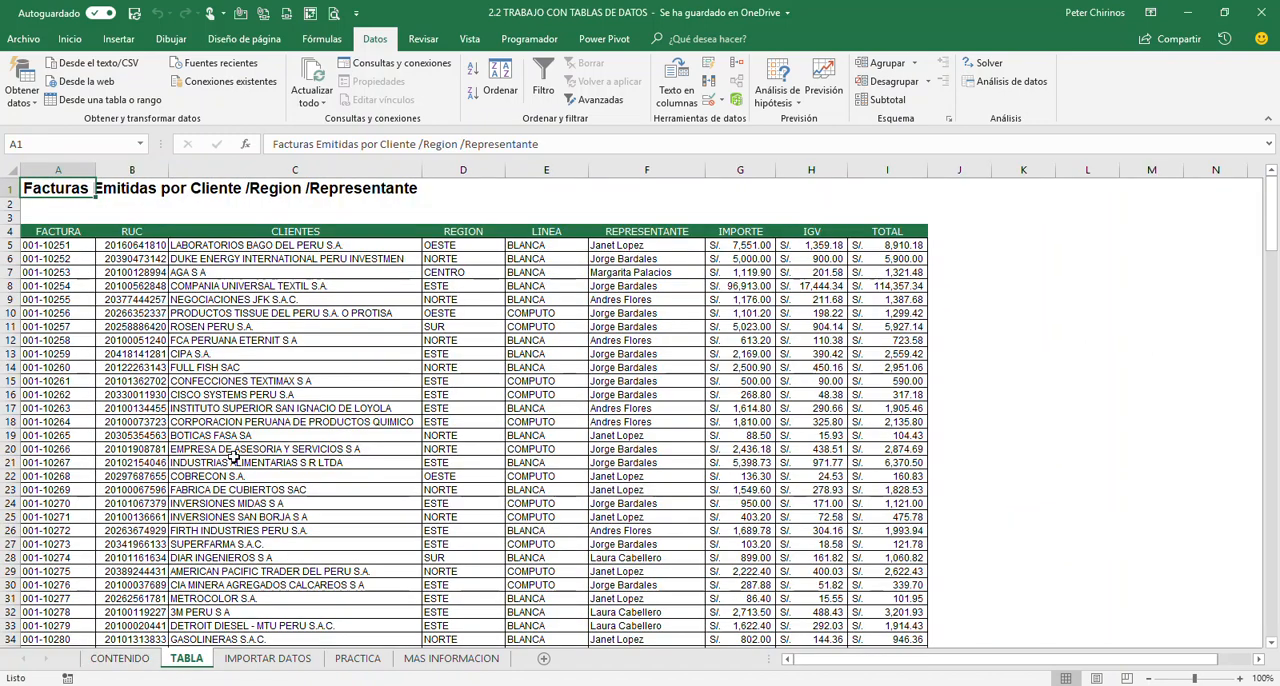
# Examine the invoice list's rows and its columns from invoice number and client to representative and total
pyautogui.click(313, 466)
pyautogui.click(375, 341)
pyautogui.click(655, 328)
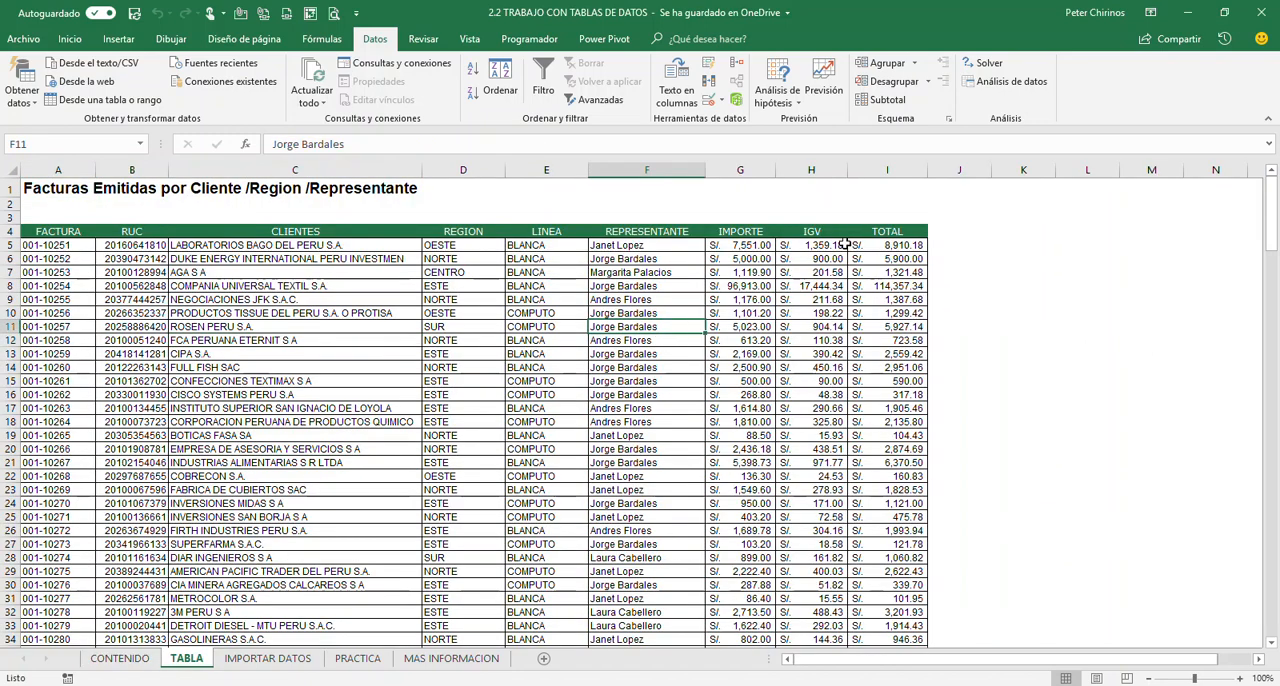
pyautogui.click(838, 326)
pyautogui.click(853, 325)
pyautogui.click(247, 383)
pyautogui.click(90, 408)
pyautogui.click(250, 354)
pyautogui.click(250, 408)
pyautogui.click(250, 435)
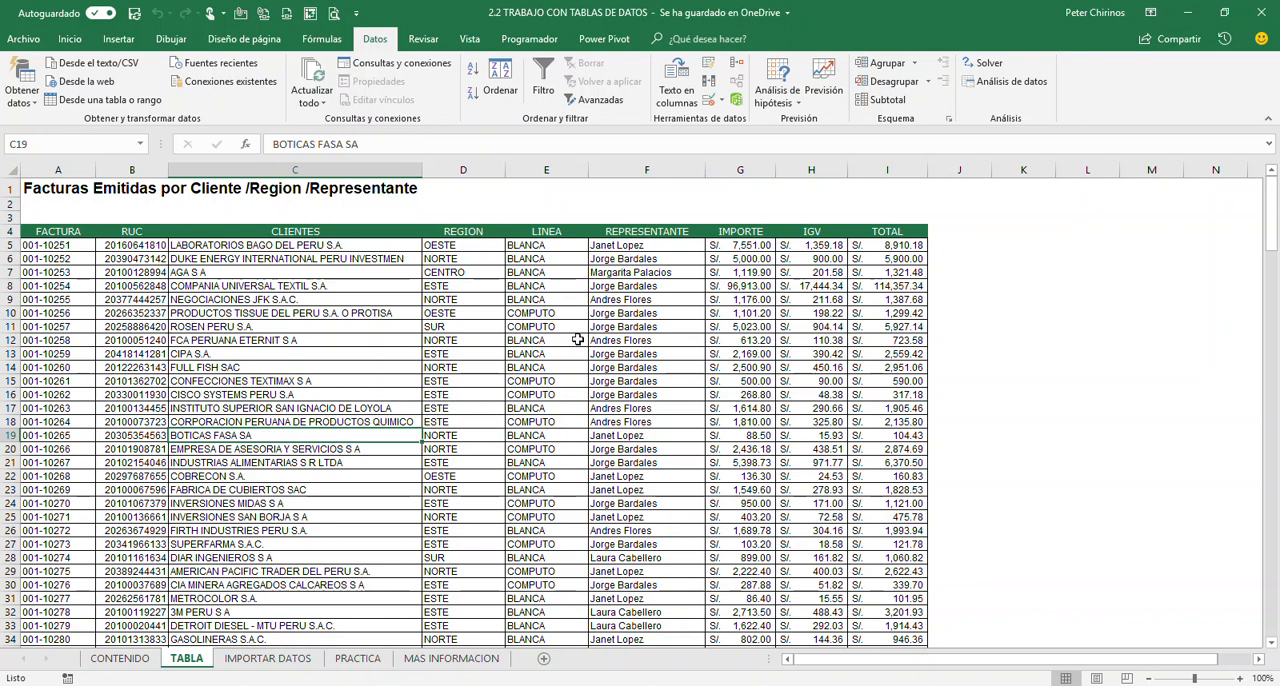
pyautogui.scroll(-10, 371, 366)
pyautogui.scroll(10, 371, 366)
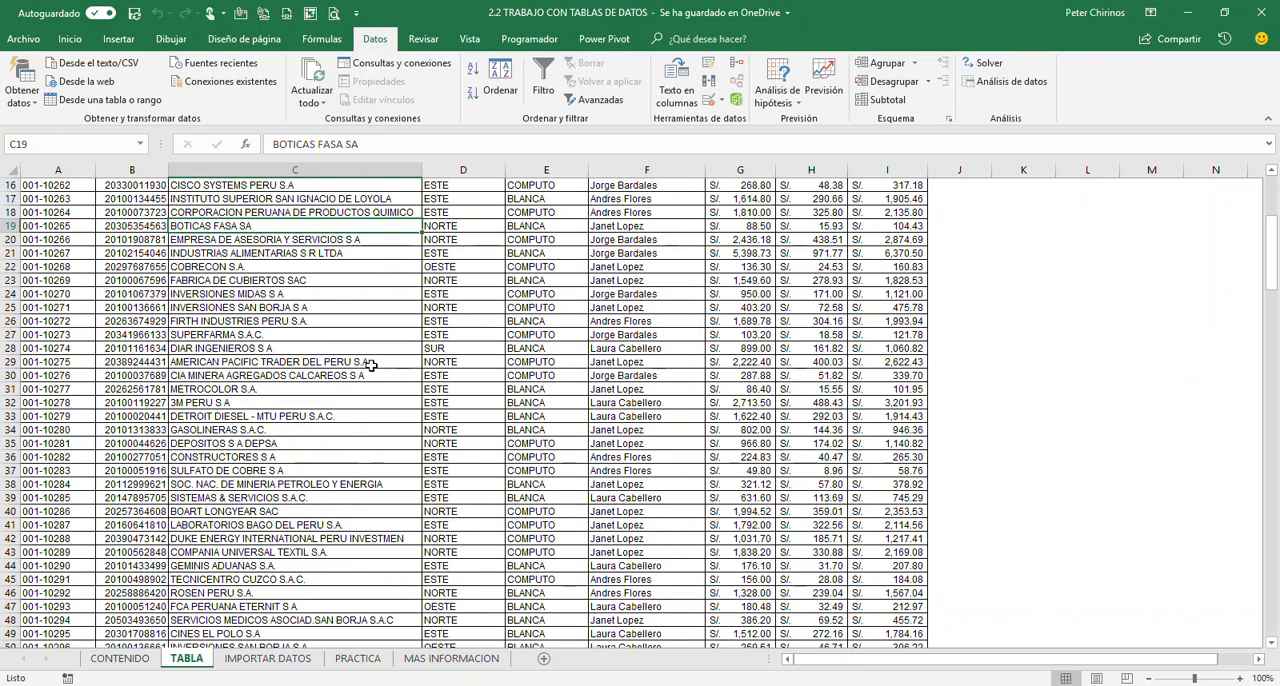
pyautogui.click(625, 380)
pyautogui.click(329, 358)
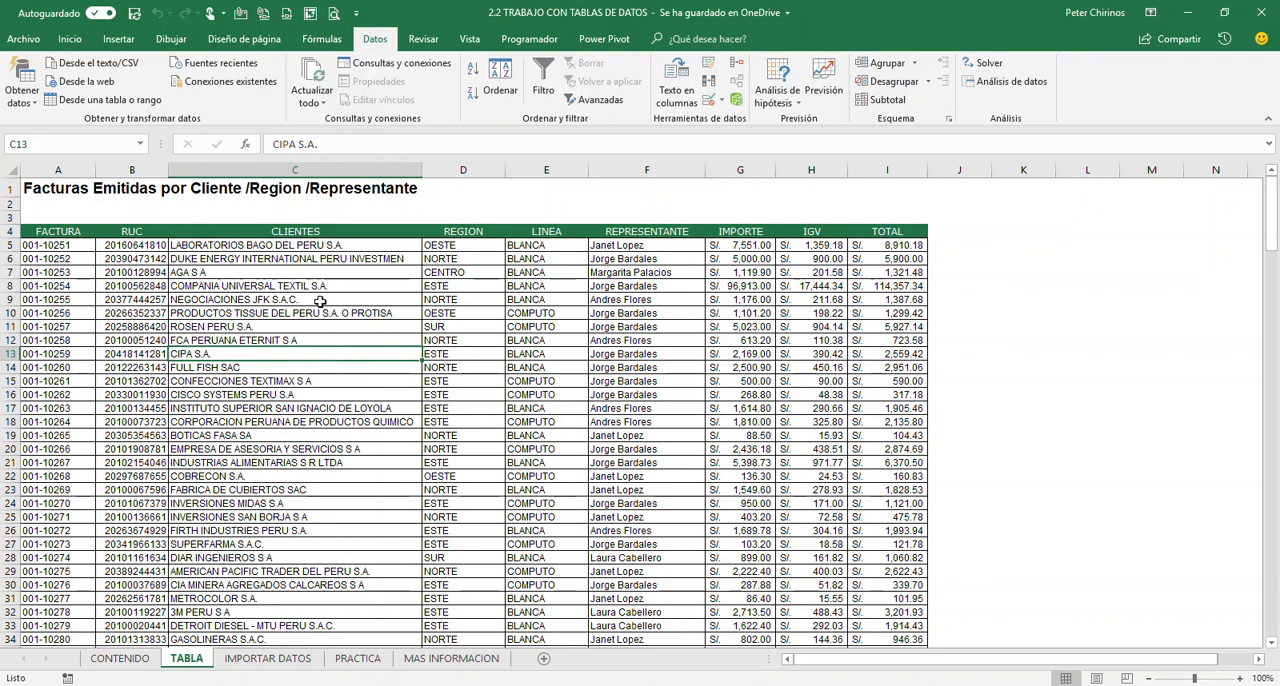
# Bring up the insertion commands and inspect cells across the invoice data, including the formula in the total column
pyautogui.click(124, 42)
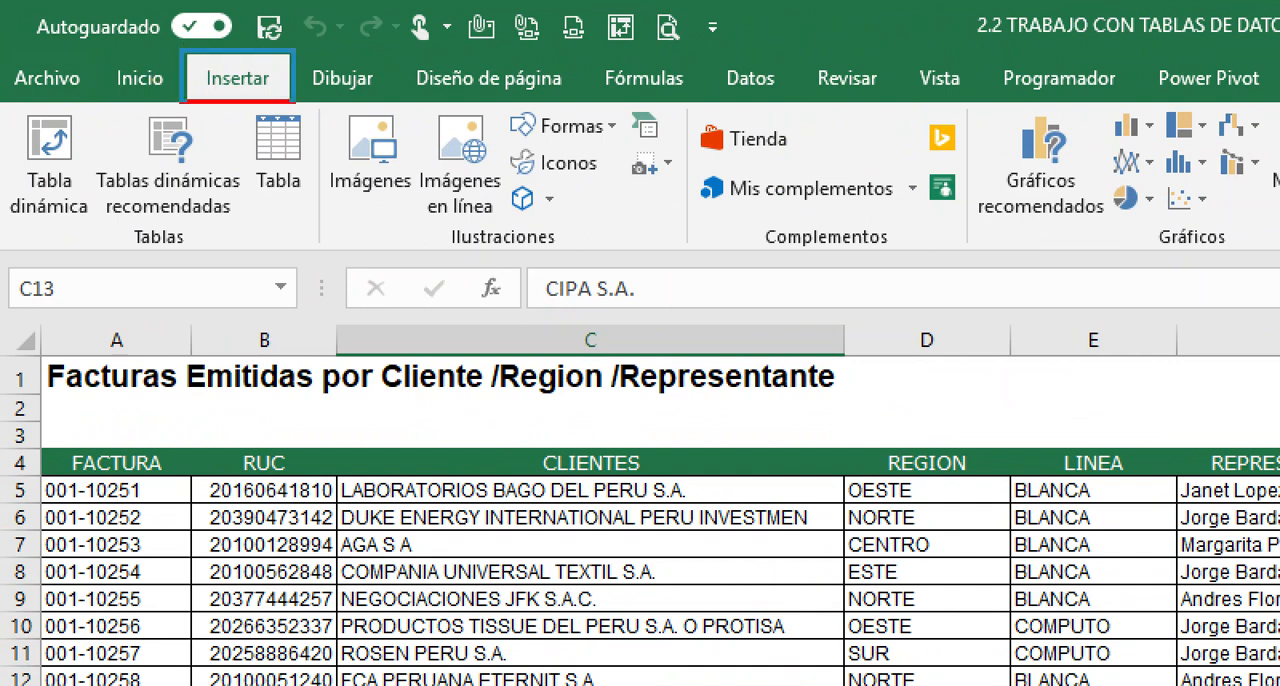
pyautogui.moveTo(242, 107)
pyautogui.mouseDown()
pyautogui.moveTo(316, 206)
pyautogui.moveTo(245, 357)
pyautogui.mouseUp()
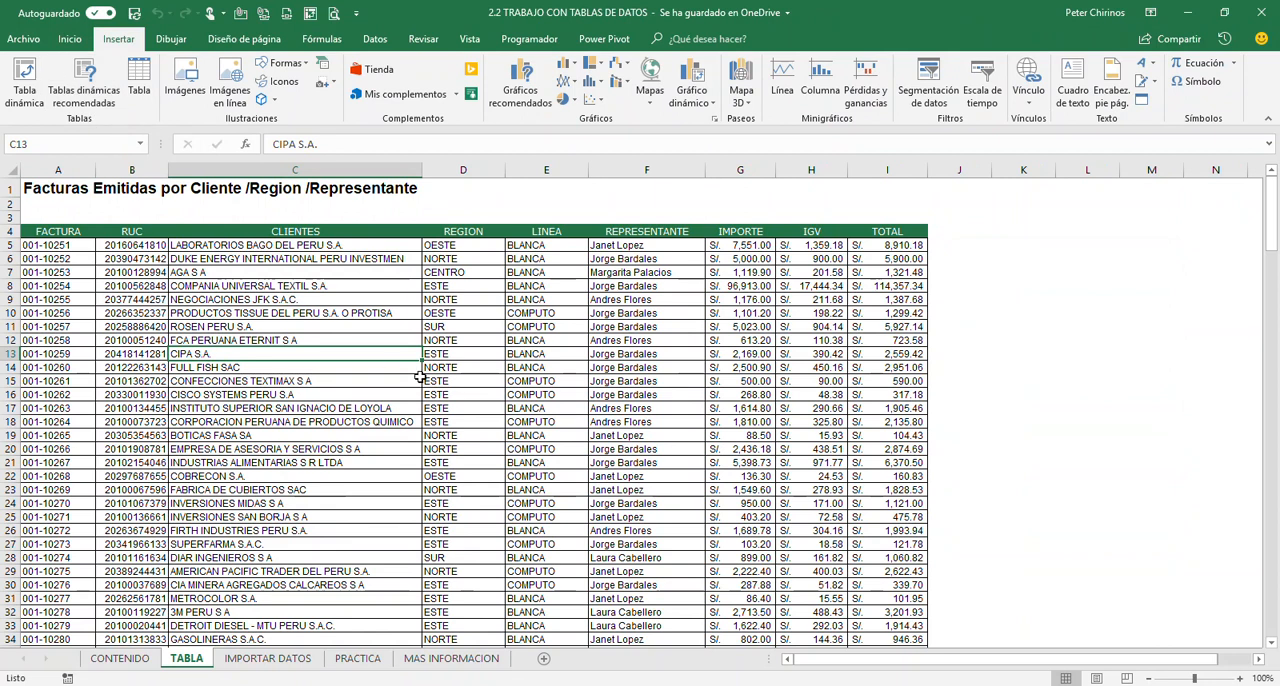
pyautogui.click(381, 489)
pyautogui.click(609, 489)
pyautogui.click(628, 420)
pyautogui.click(348, 369)
pyautogui.click(376, 489)
pyautogui.click(649, 530)
pyautogui.click(789, 394)
pyautogui.click(880, 317)
pyautogui.click(877, 463)
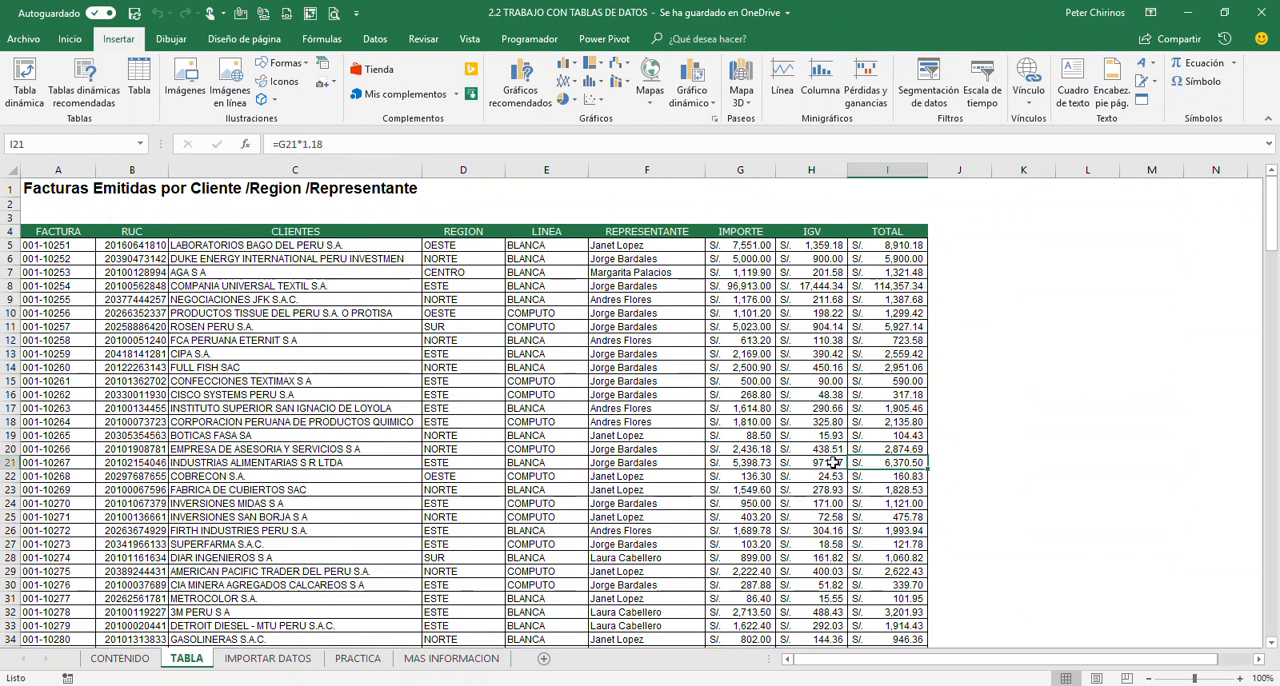
pyautogui.click(389, 427)
pyautogui.click(234, 465)
# Convert the invoice range $A$4:$I$208 into a table that has headers
pyautogui.click(278, 370)
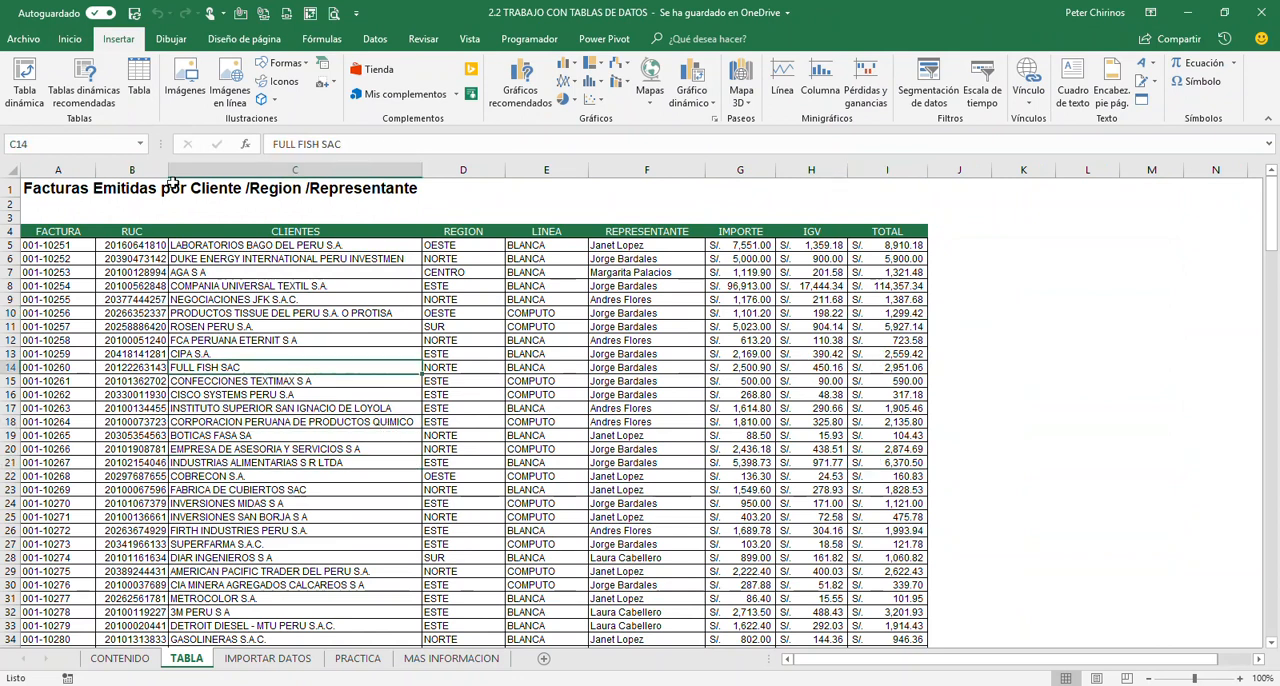
pyautogui.click(139, 85)
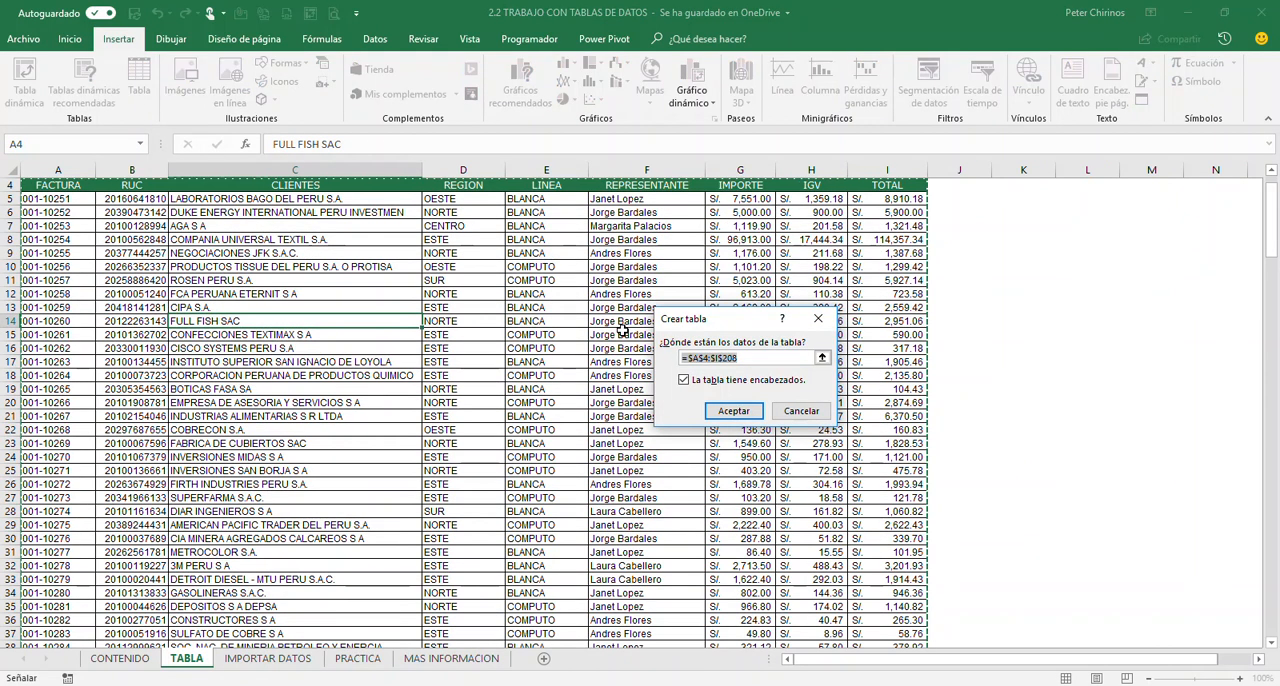
pyautogui.moveTo(741, 329); pyautogui.dragTo(481, 283)
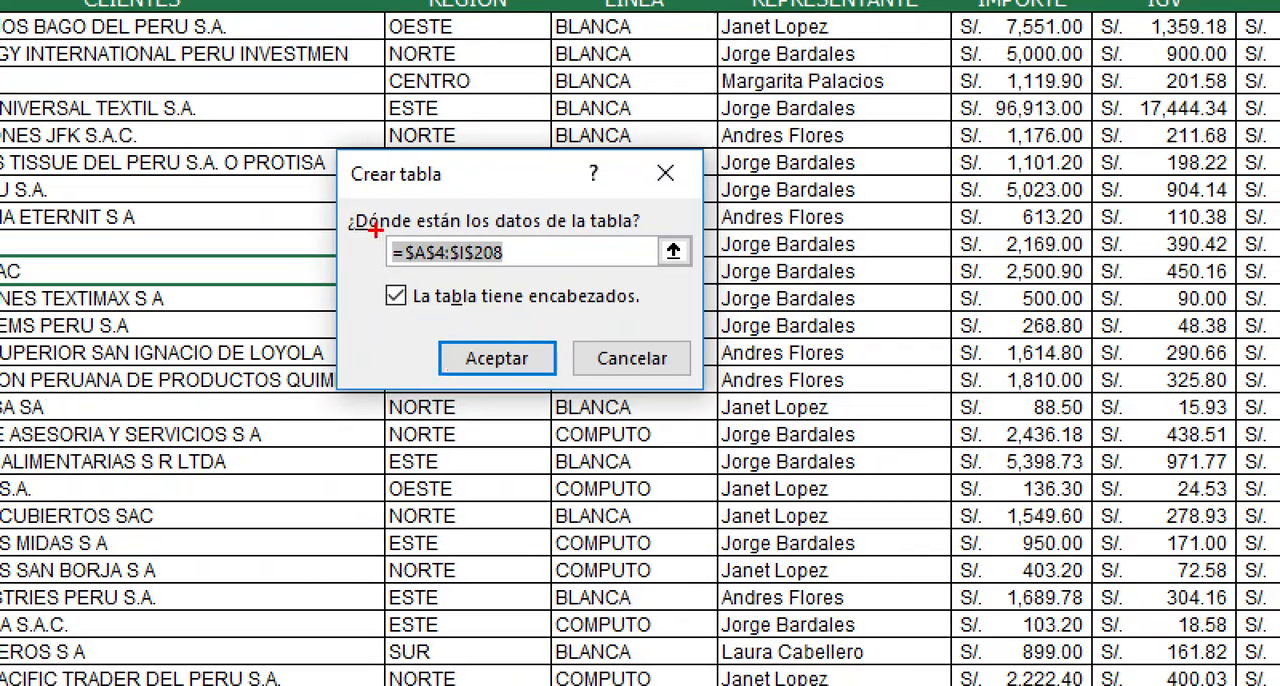
pyautogui.moveTo(378, 226)
pyautogui.mouseDown()
pyautogui.moveTo(468, 272)
pyautogui.moveTo(520, 278)
pyautogui.moveTo(553, 262)
pyautogui.moveTo(585, 219)
pyautogui.mouseUp()
pyautogui.moveTo(361, 282)
pyautogui.mouseDown()
pyautogui.moveTo(694, 329)
pyautogui.moveTo(708, 329)
pyautogui.moveTo(710, 311)
pyautogui.mouseUp()
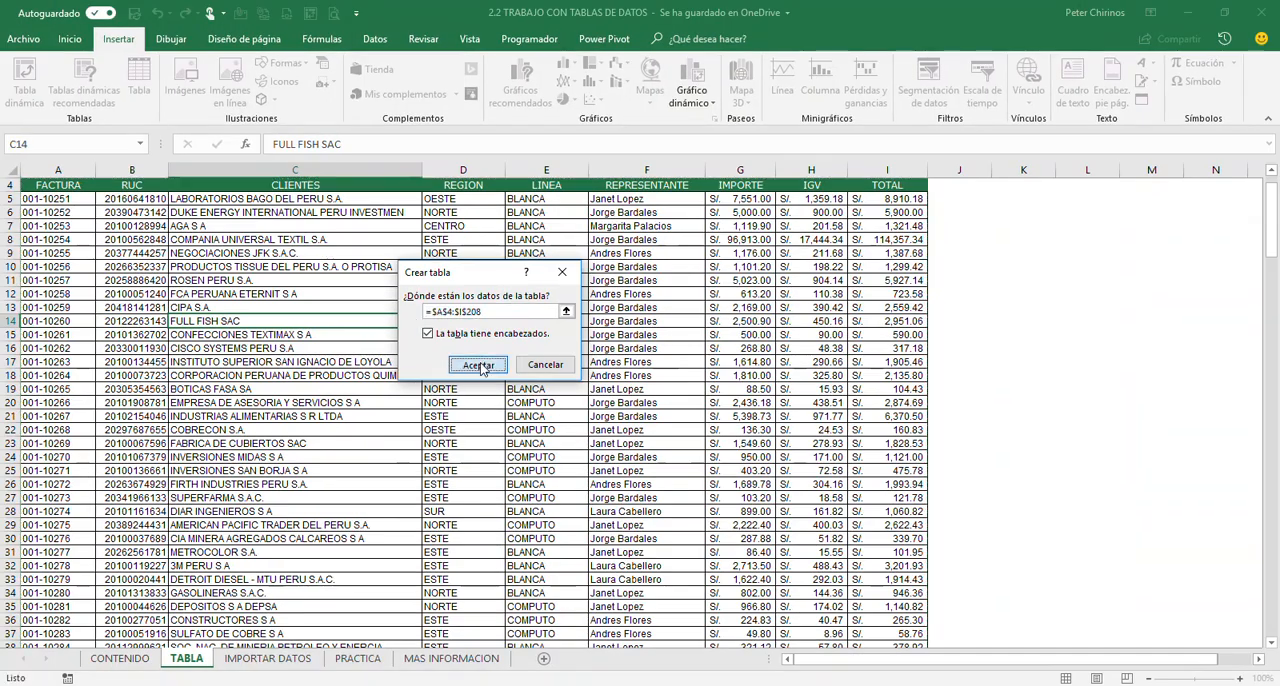
pyautogui.click(478, 365)
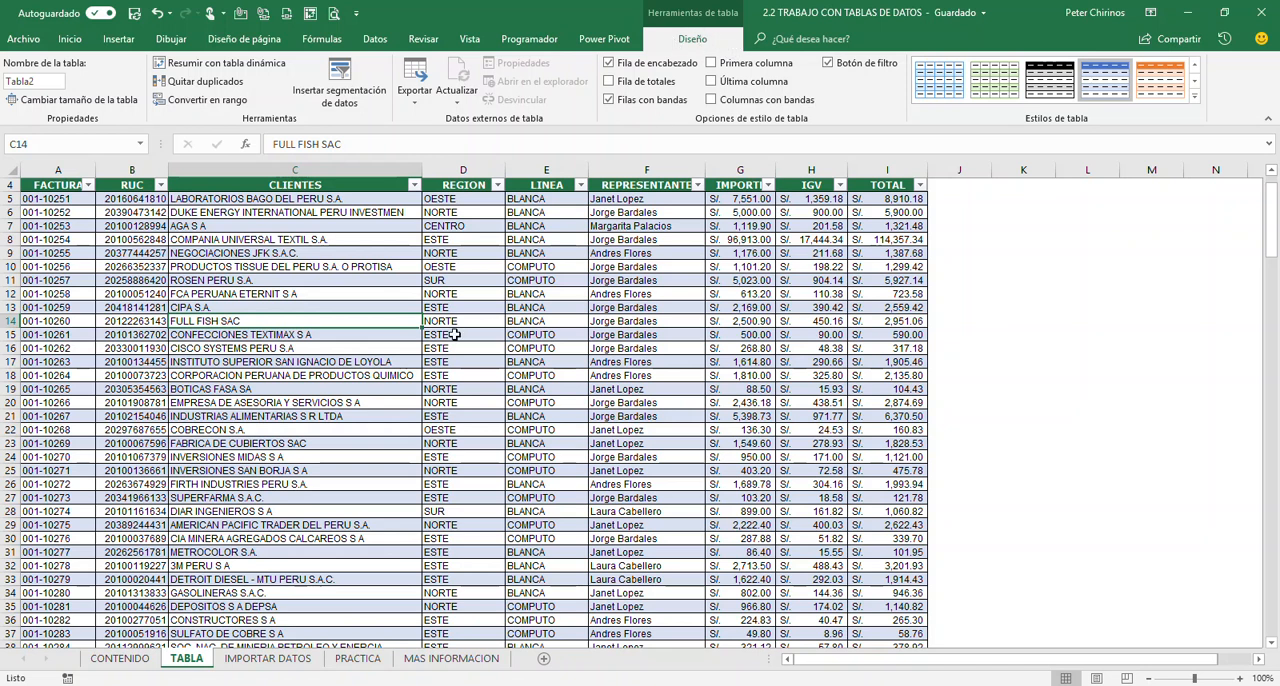
pyautogui.click(496, 333)
pyautogui.click(574, 323)
pyautogui.click(655, 321)
pyautogui.click(699, 350)
pyautogui.click(784, 296)
pyautogui.click(790, 344)
pyautogui.click(1157, 328)
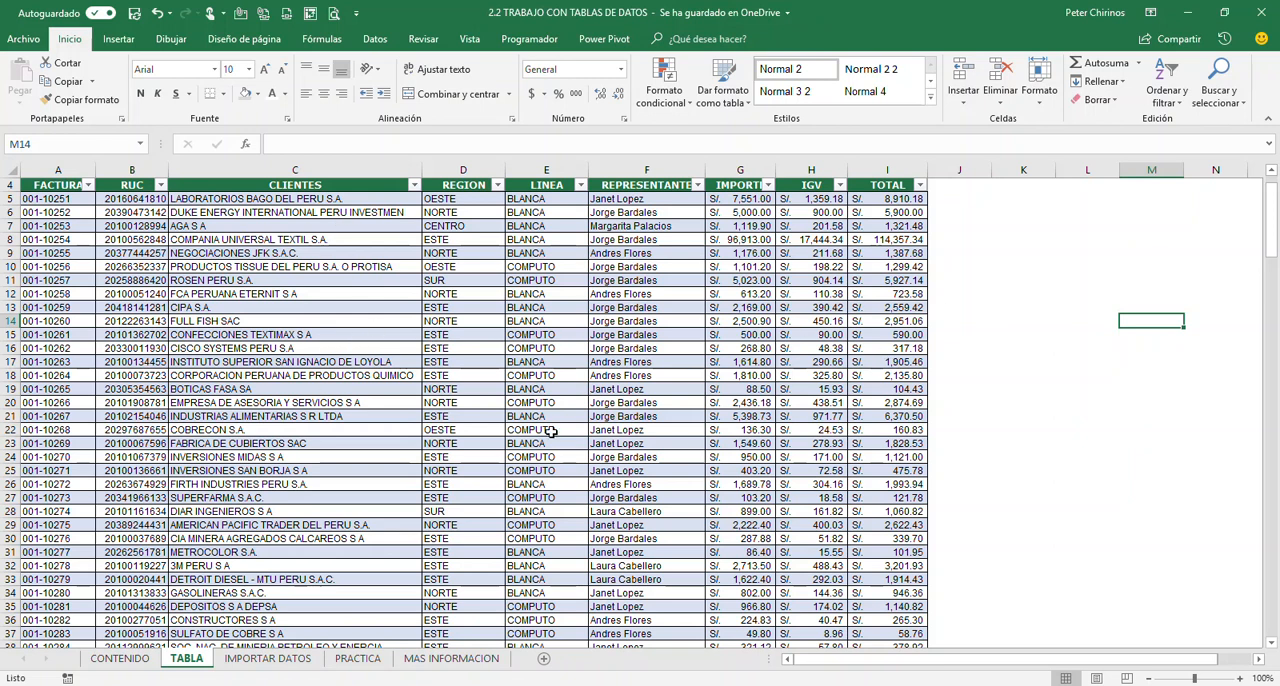
# Rename the invoice table as BASE
pyautogui.click(262, 350)
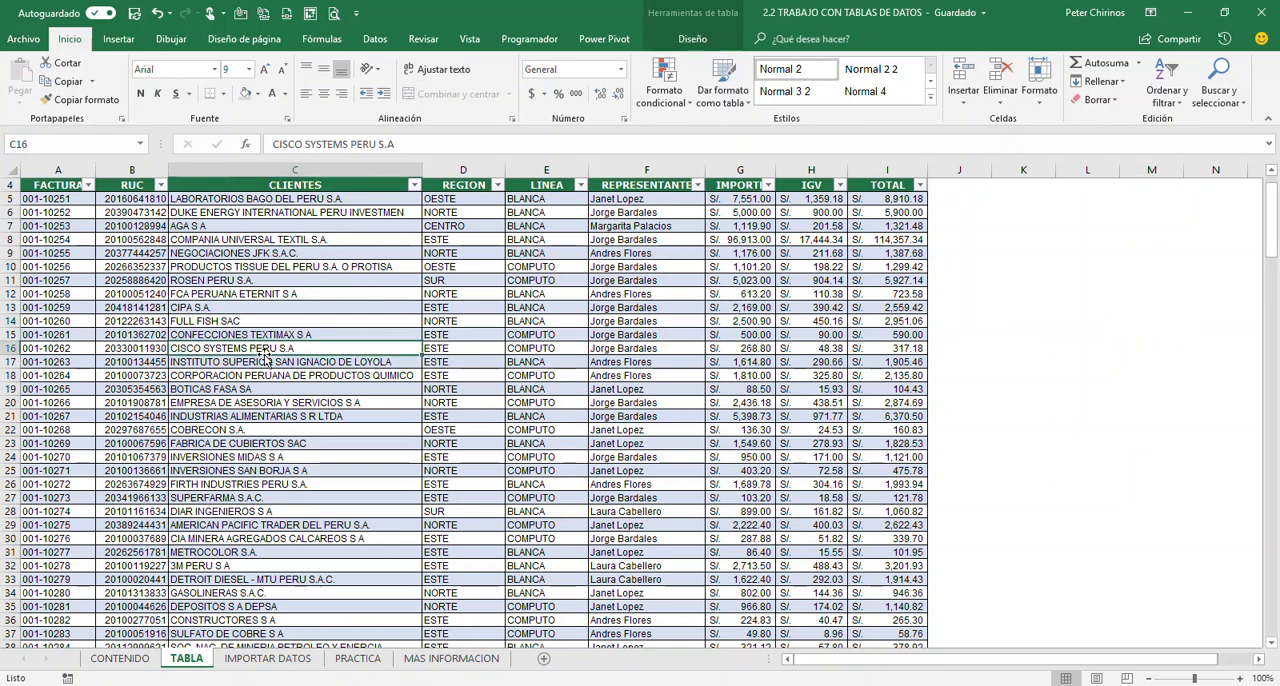
pyautogui.click(690, 39)
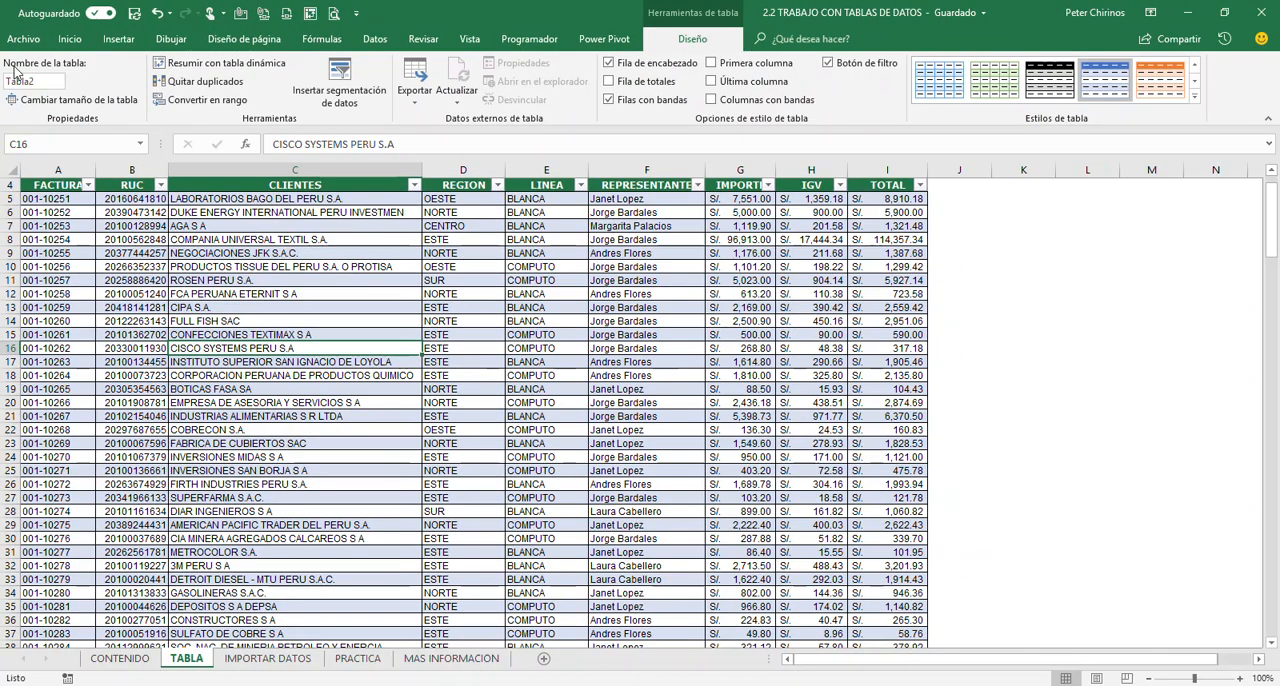
pyautogui.click(80, 114)
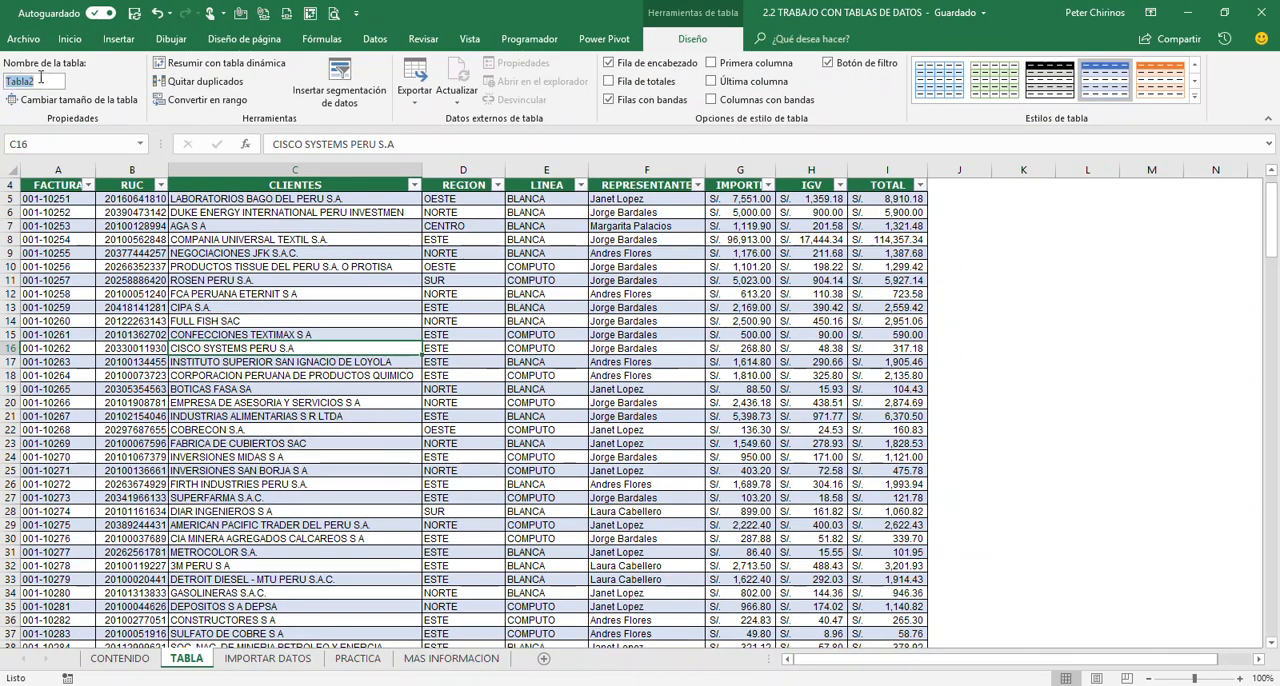
pyautogui.write('b')
pyautogui.write('BASE')
pyautogui.press('Return')
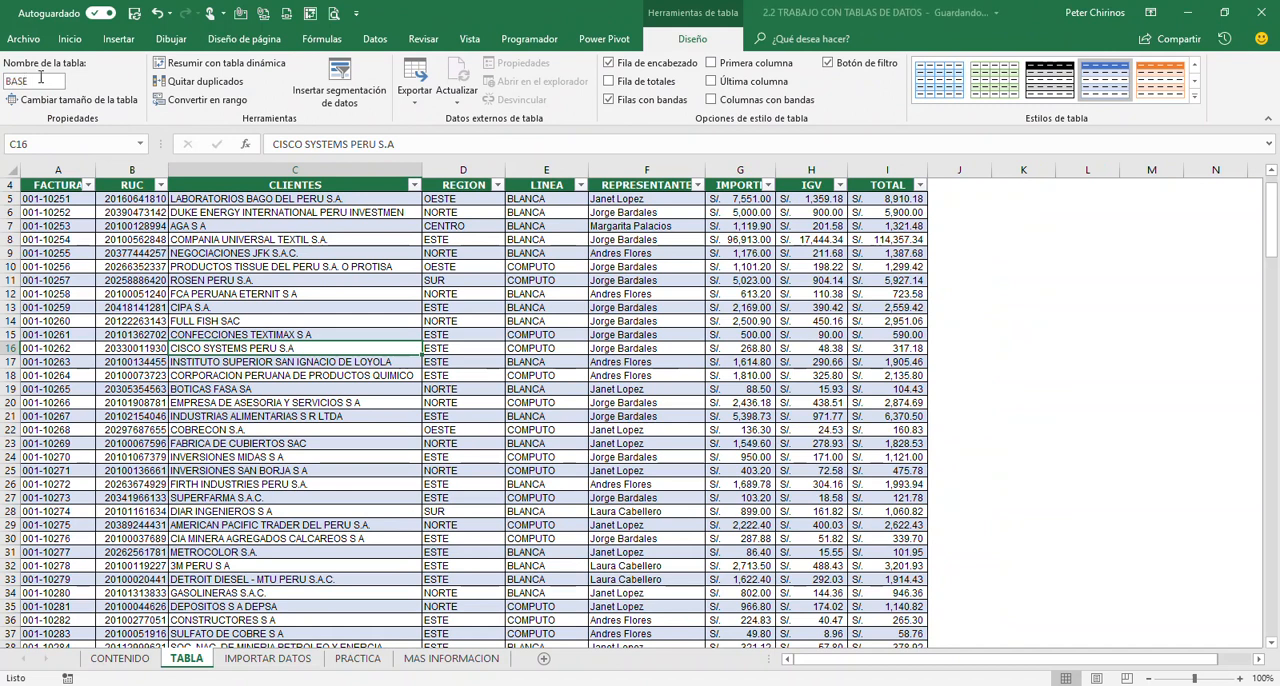
pyautogui.click(283, 310)
pyautogui.scroll(1, 375, 340)
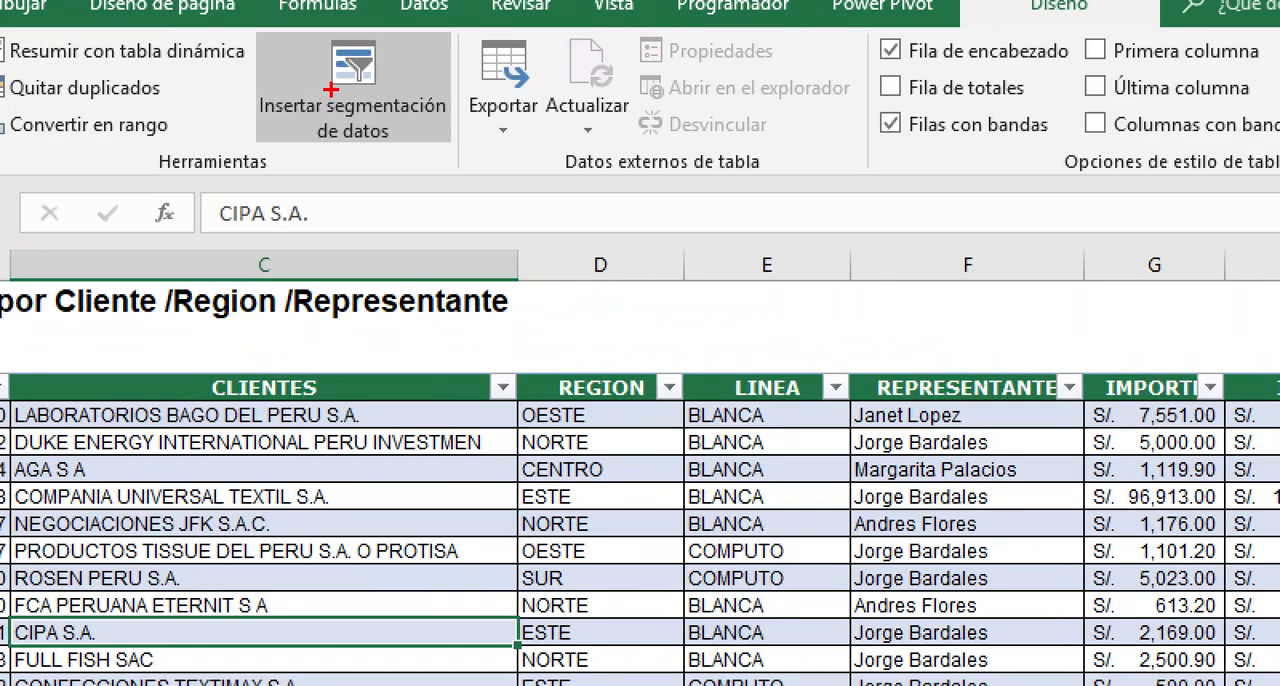
pyautogui.moveTo(459, 361); pyautogui.dragTo(531, 422)
pyautogui.moveTo(625, 361); pyautogui.dragTo(692, 421)
pyautogui.moveTo(816, 362); pyautogui.dragTo(877, 441)
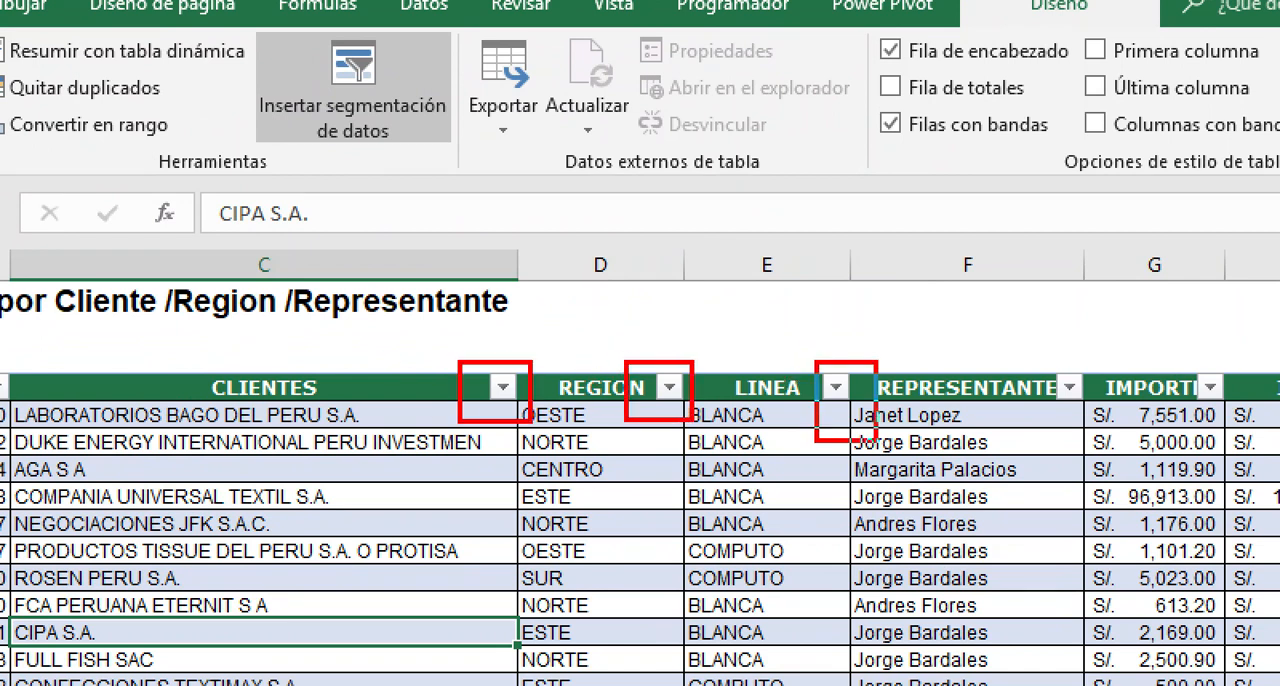
pyautogui.moveTo(1040, 358); pyautogui.dragTo(1105, 436)
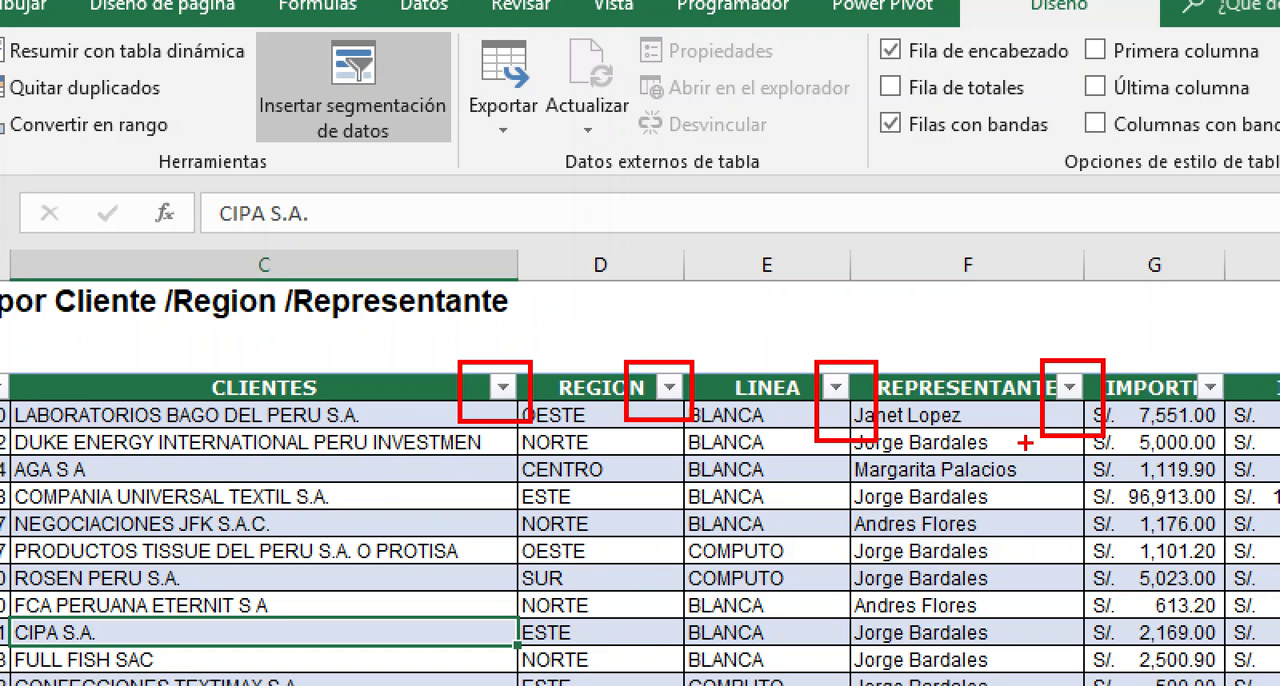
pyautogui.moveTo(260, 32); pyautogui.dragTo(461, 156)
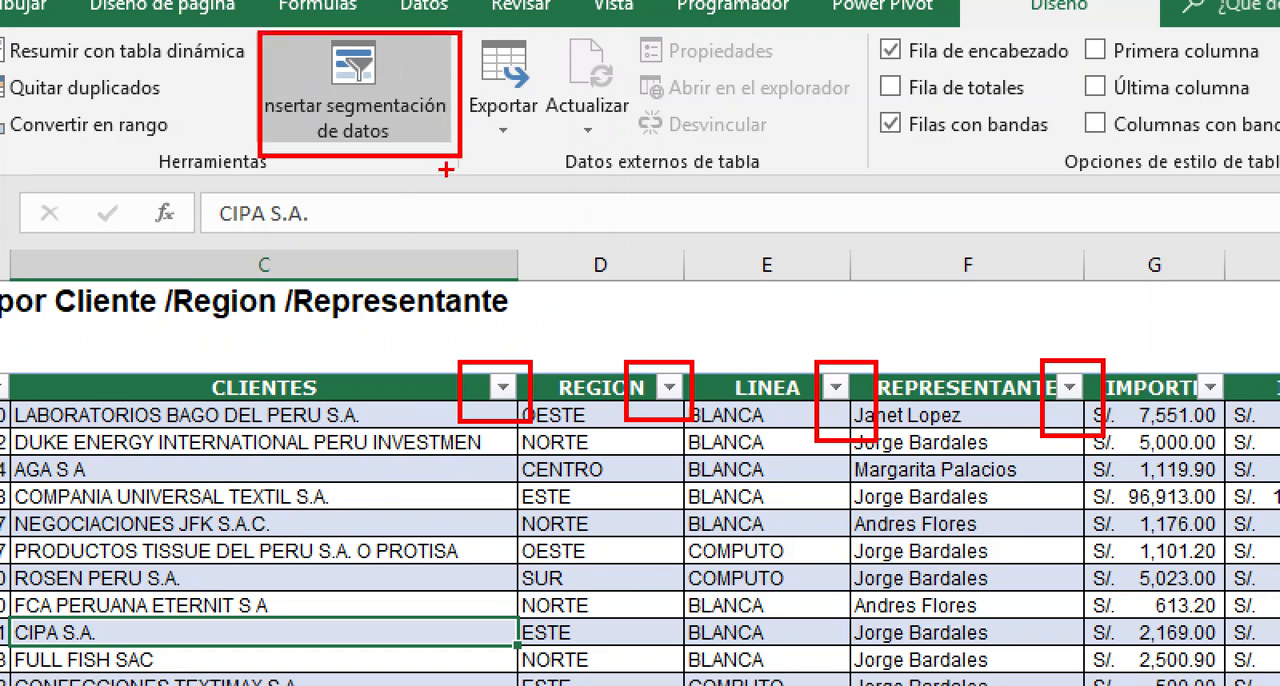
pyautogui.press('Escape')
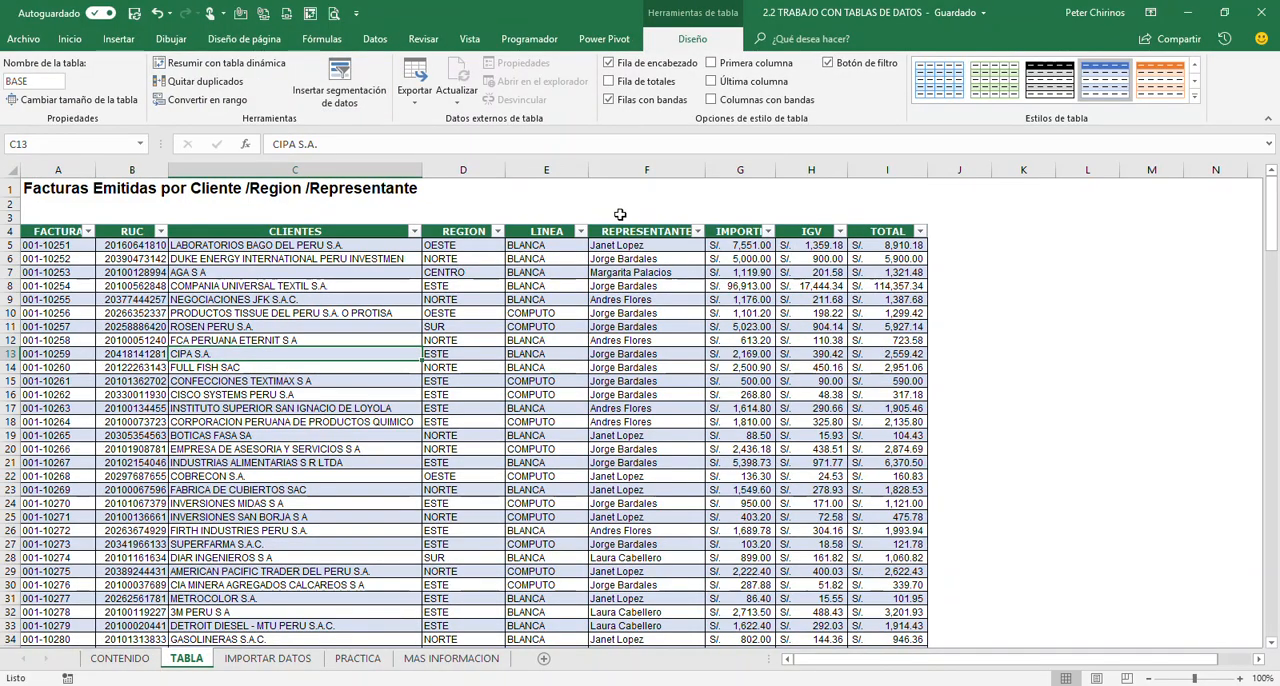
pyautogui.hotkey('ctrl', '1')
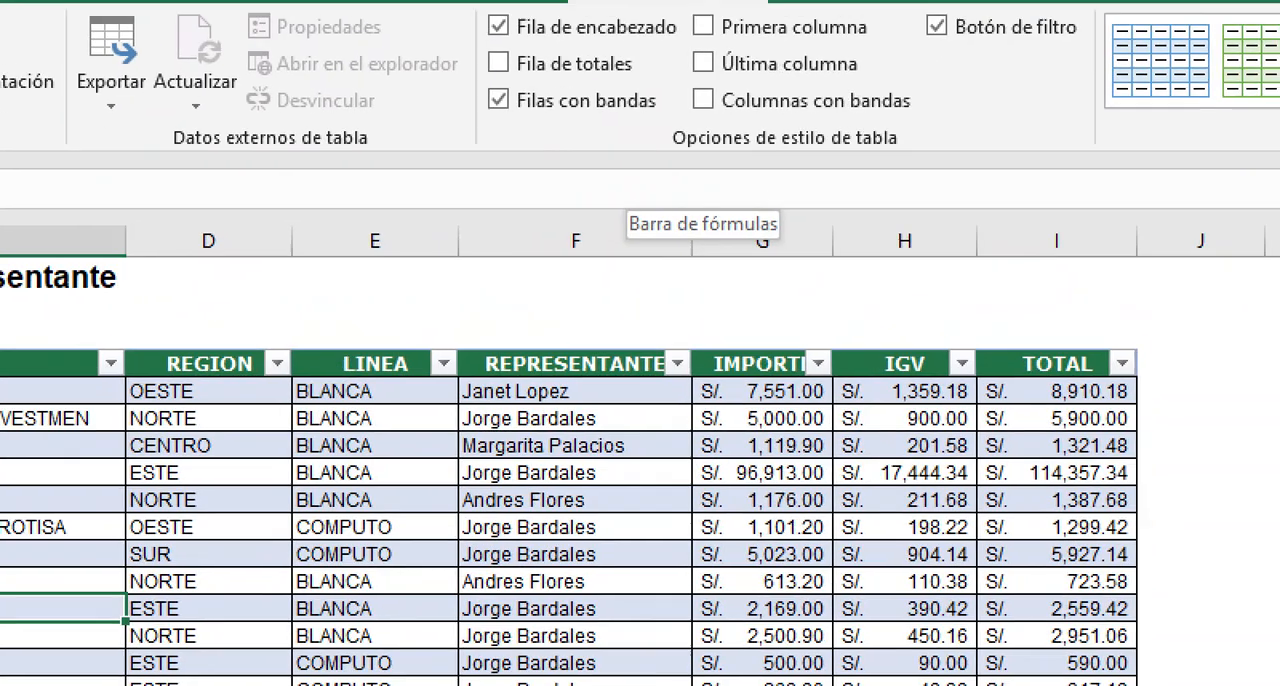
pyautogui.click(791, 88)
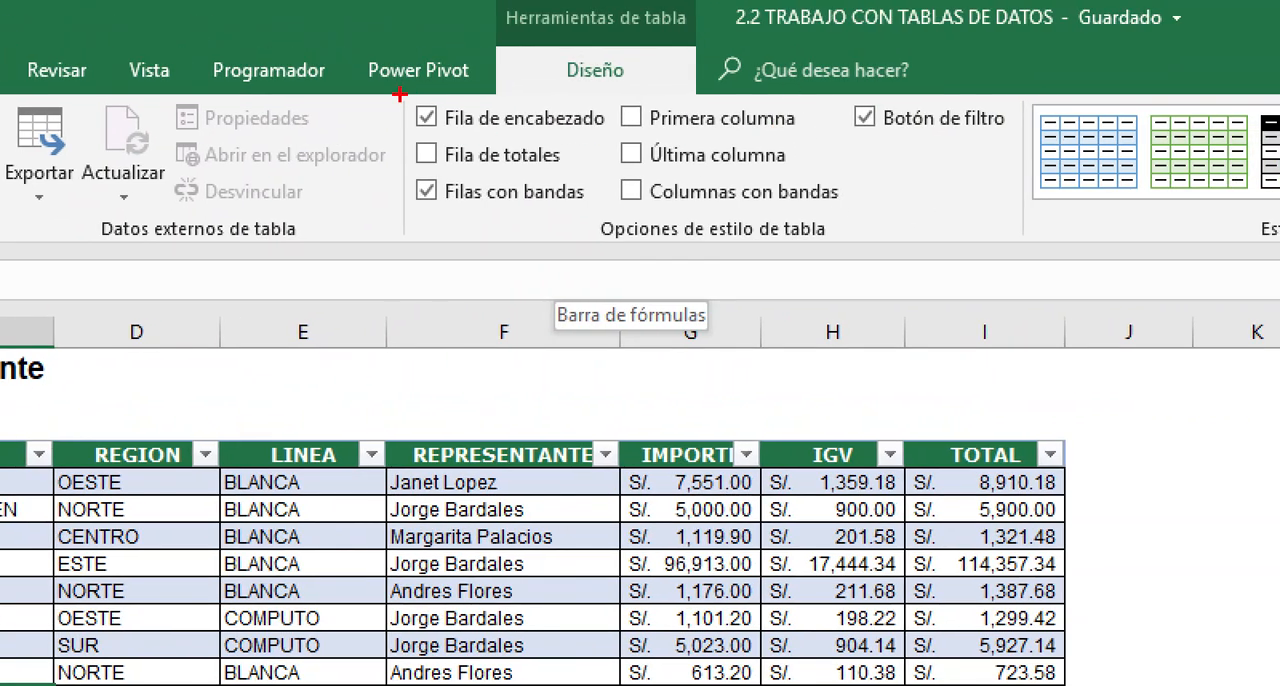
pyautogui.moveTo(399, 95); pyautogui.dragTo(1032, 216)
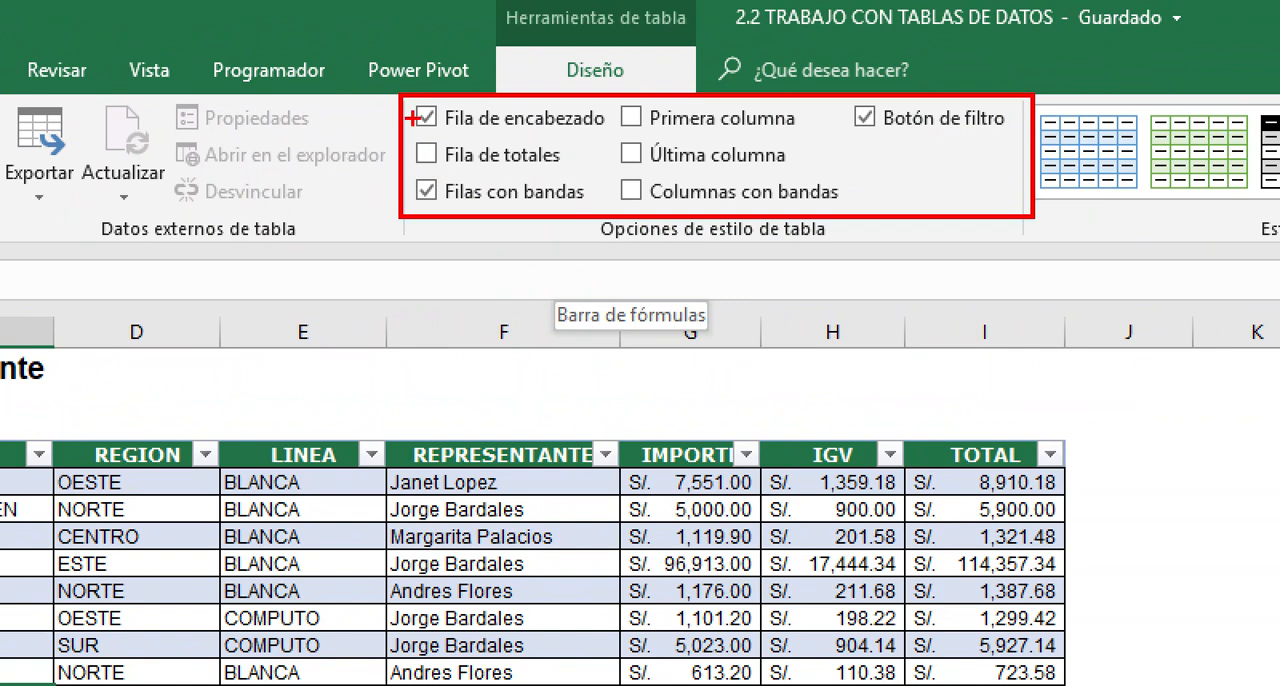
pyautogui.moveTo(411, 117); pyautogui.dragTo(358, 117)
pyautogui.moveTo(443, 453); pyautogui.dragTo(523, 455)
pyautogui.moveTo(608, 449); pyautogui.dragTo(1022, 458)
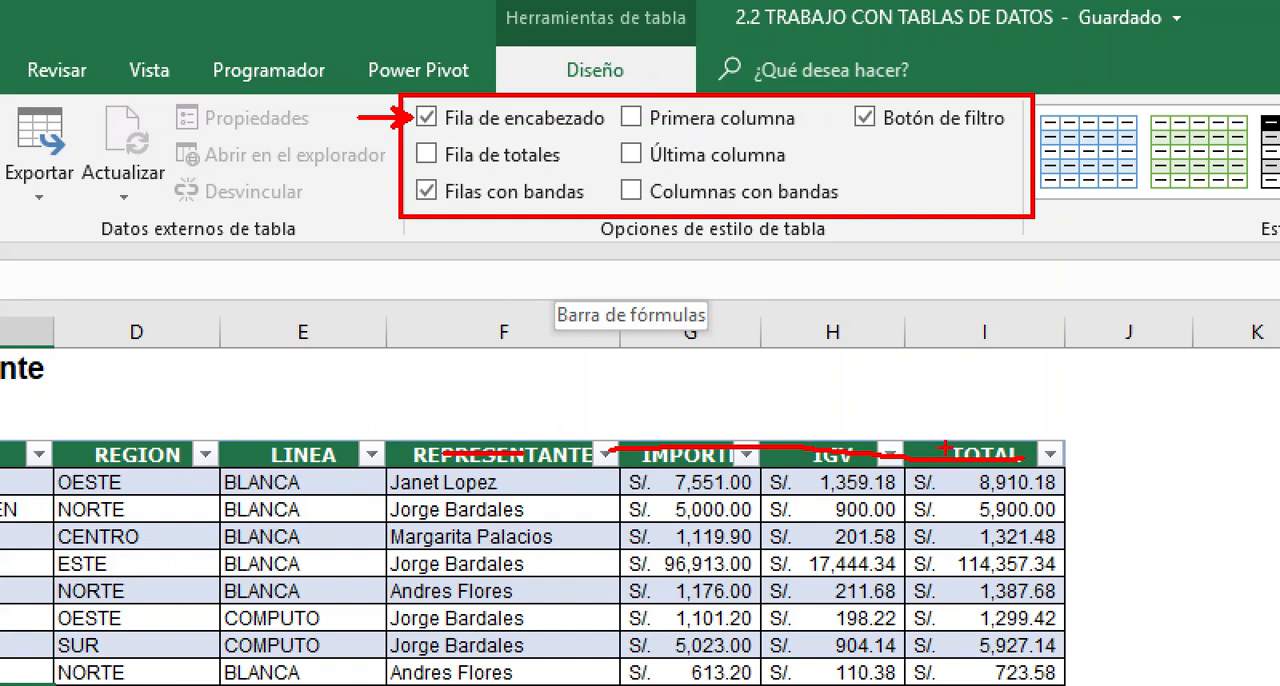
pyautogui.press('e')
pyautogui.moveTo(416, 145); pyautogui.dragTo(371, 153)
pyautogui.moveTo(413, 188); pyautogui.dragTo(358, 190)
pyautogui.moveTo(744, 128); pyautogui.dragTo(810, 128)
pyautogui.moveTo(742, 164); pyautogui.dragTo(796, 163)
pyautogui.moveTo(716, 199); pyautogui.dragTo(812, 196)
pyautogui.moveTo(898, 127); pyautogui.dragTo(1005, 126)
pyautogui.moveTo(730, 431)
pyautogui.mouseDown()
pyautogui.moveTo(757, 484)
pyautogui.moveTo(766, 447)
pyautogui.mouseUp()
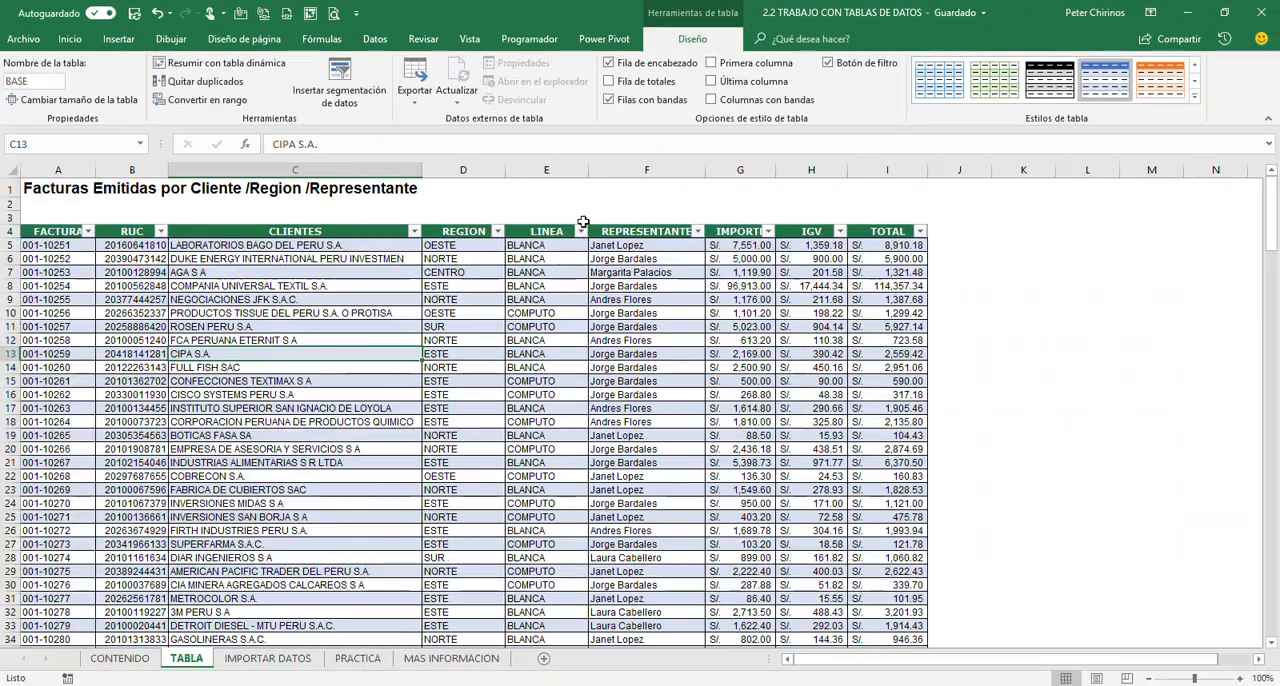
pyautogui.click(166, 672)
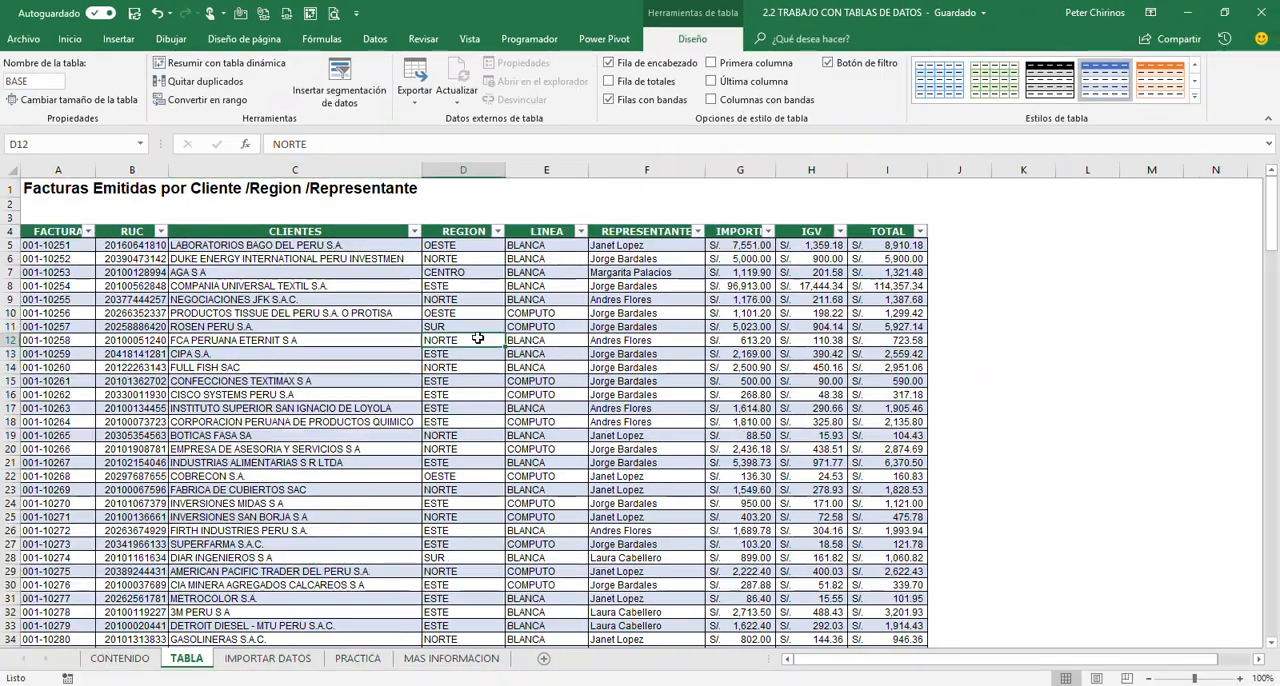
# Turn off the BASE table's filter buttons and apply the solid orange table style from the Oscuro group
pyautogui.click(200, 367)
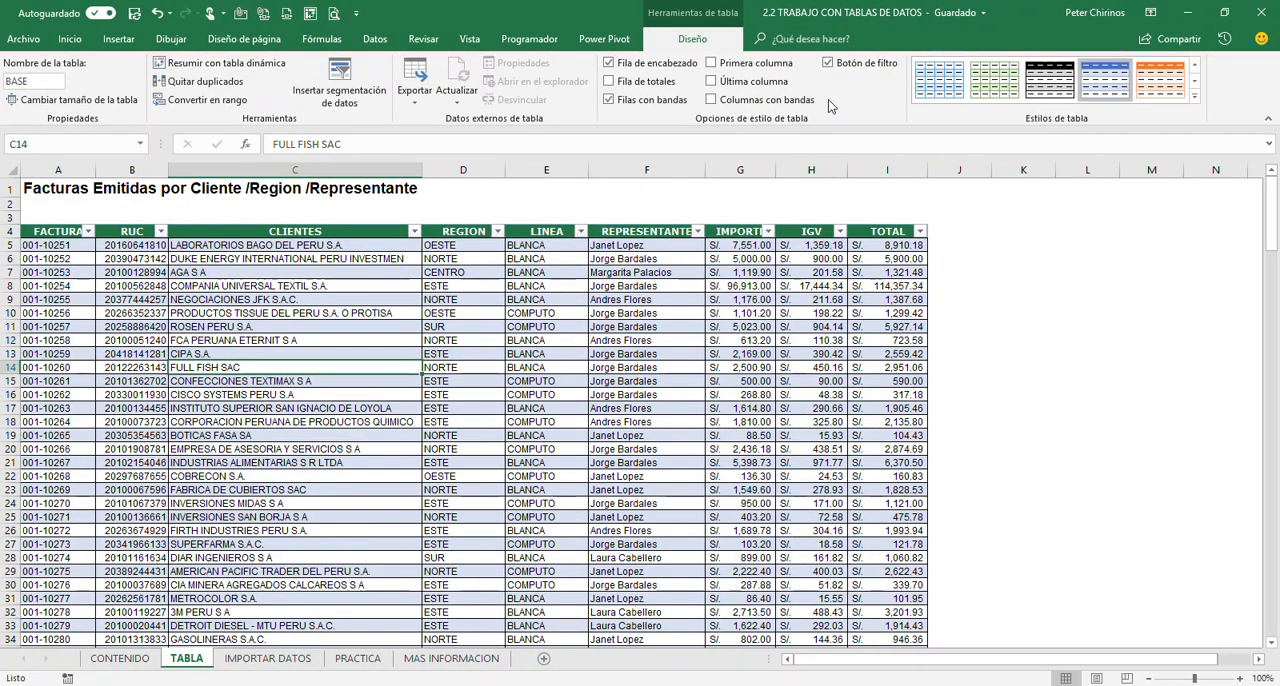
pyautogui.click(828, 62)
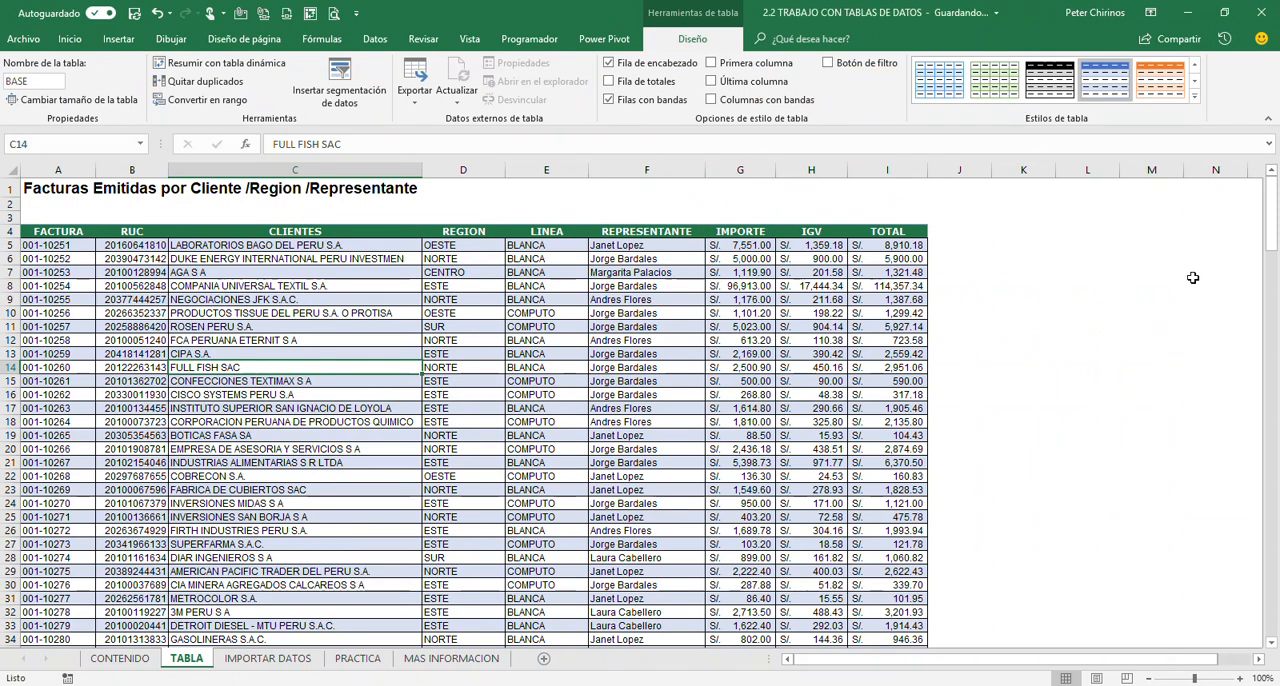
pyautogui.click(1194, 96)
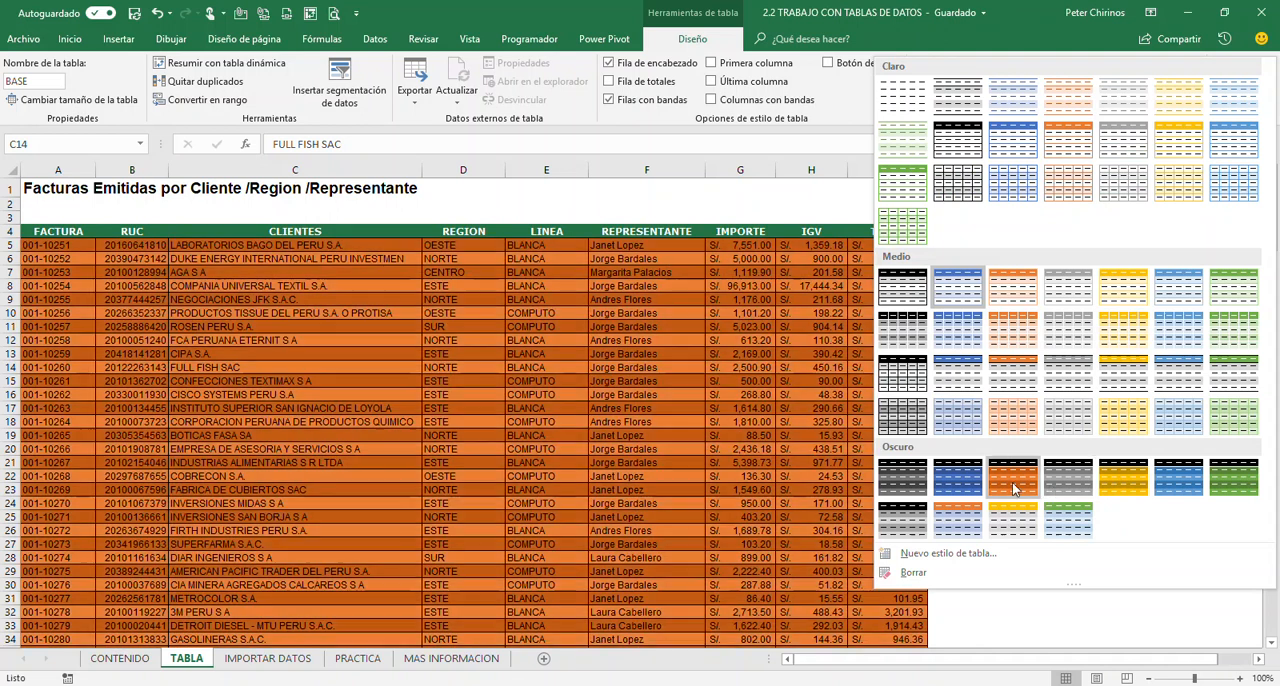
pyautogui.click(1012, 482)
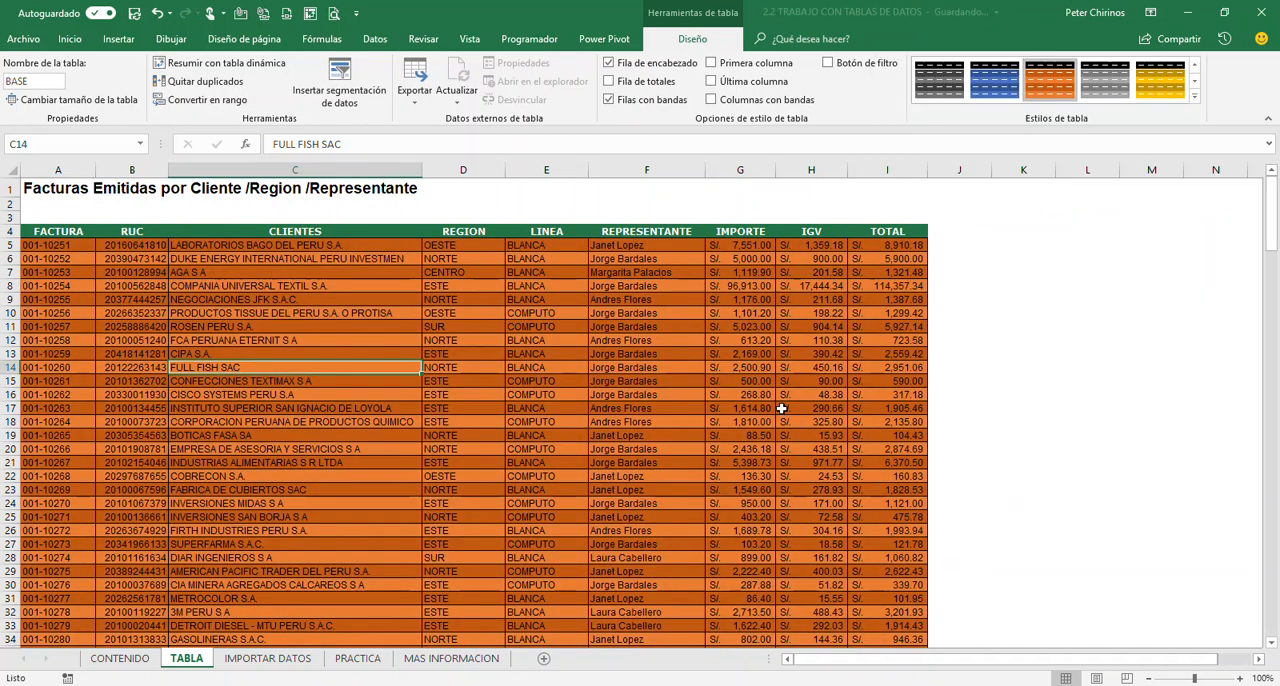
pyautogui.click(286, 313)
pyautogui.click(322, 395)
pyautogui.scroll(-11, 322, 413)
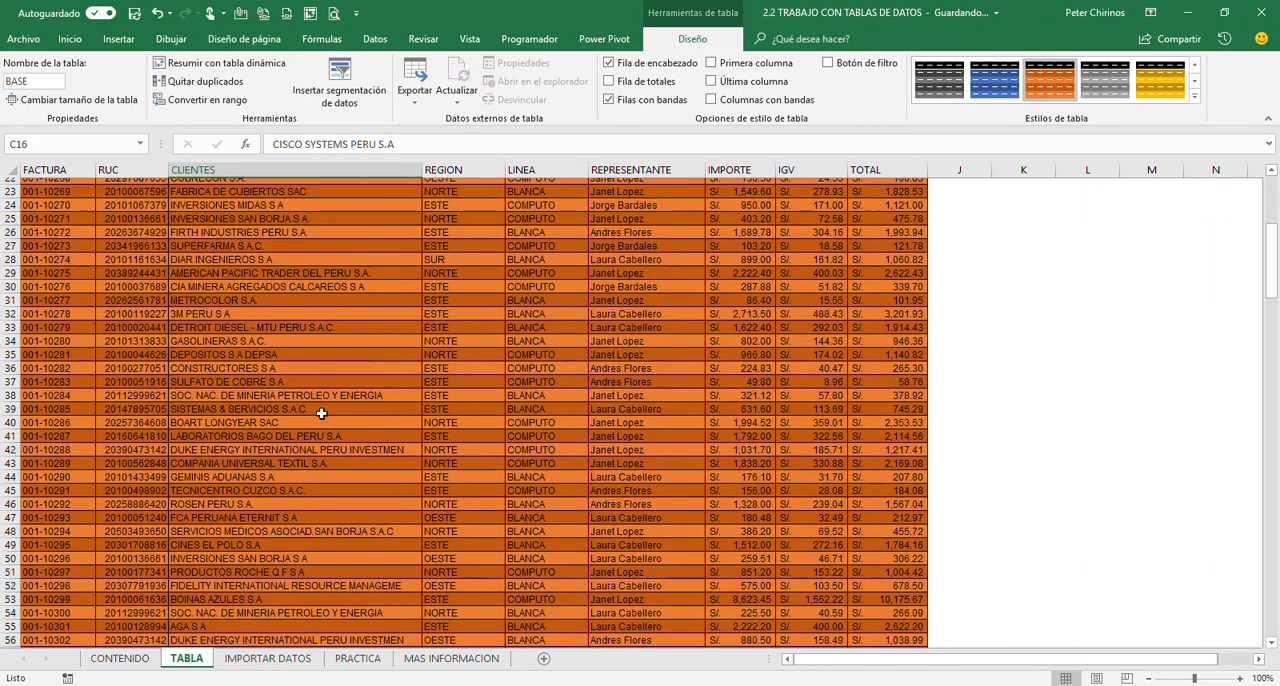
# Examine the start of the BASE table, including the title rows 1 to 3 above it and the header row 4
pyautogui.scroll(11, 322, 413)
pyautogui.click(289, 289)
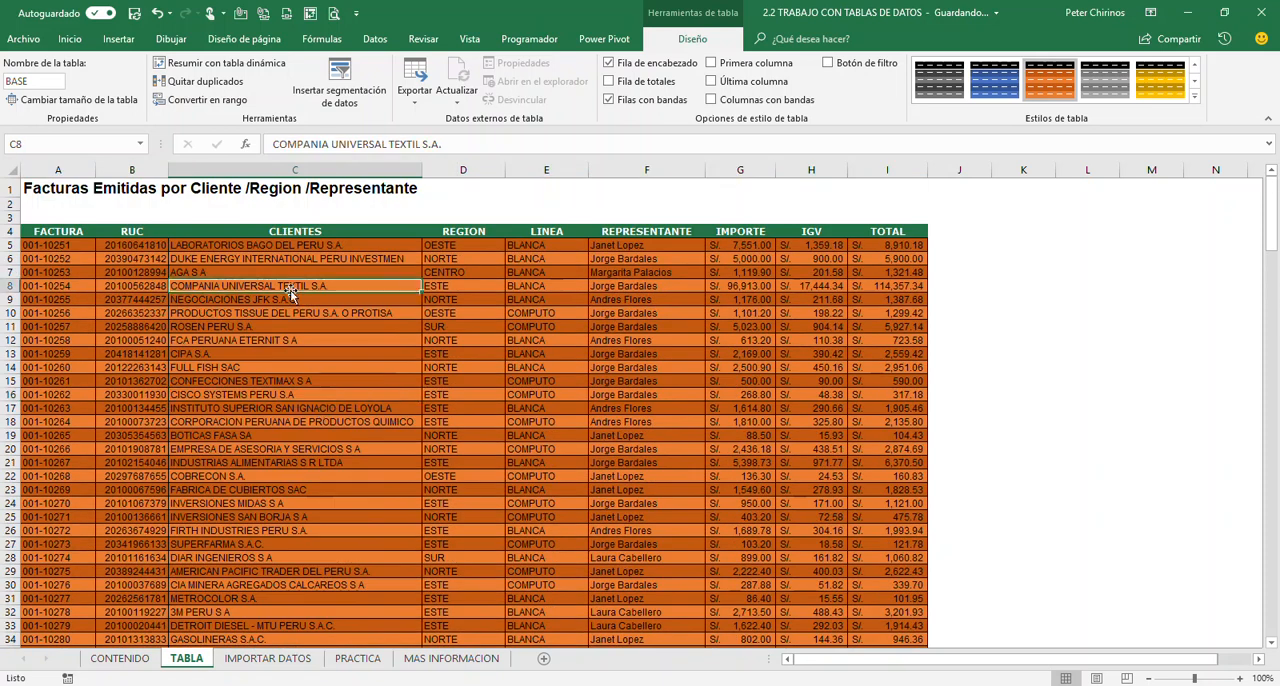
pyautogui.click(297, 353)
pyautogui.click(67, 331)
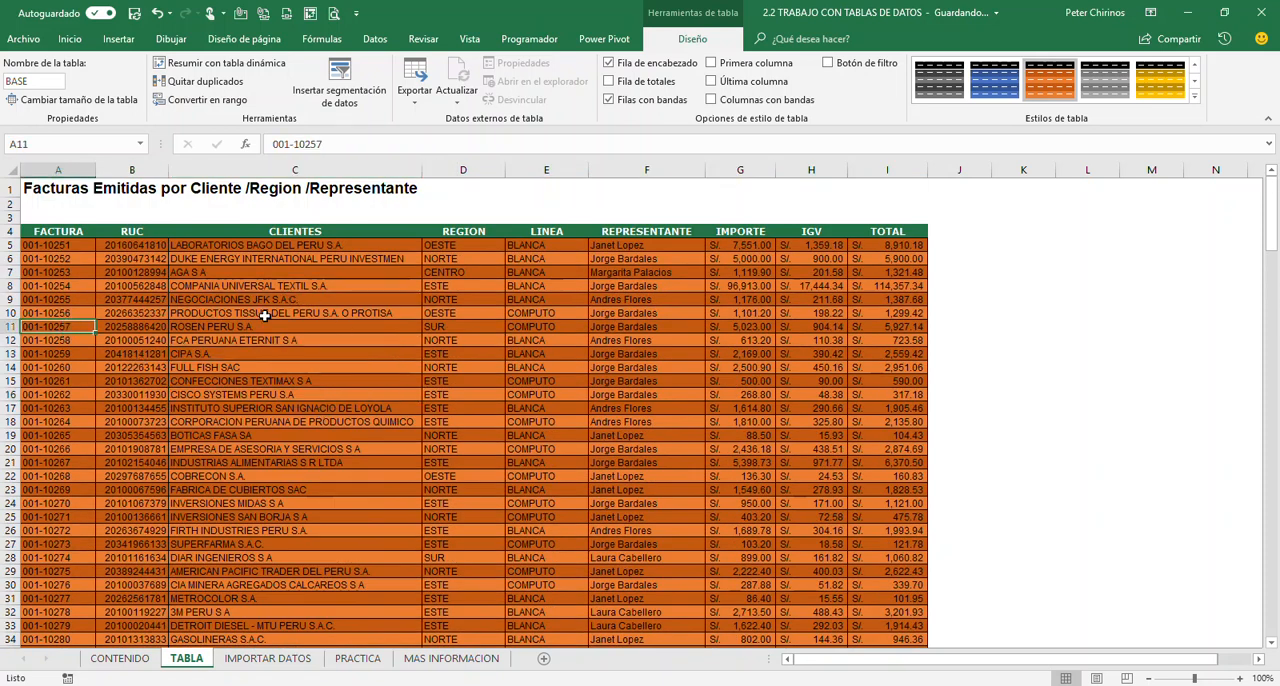
pyautogui.click(268, 314)
pyautogui.click(10, 231)
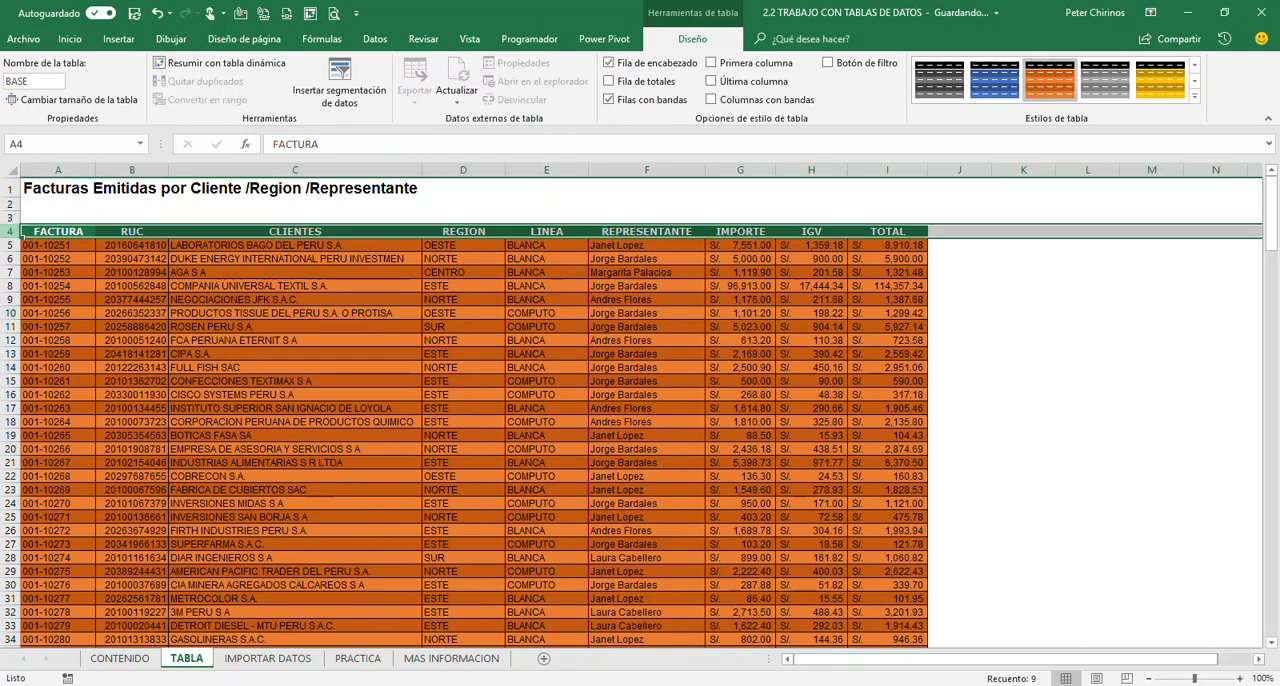
pyautogui.click(405, 326)
pyautogui.click(527, 366)
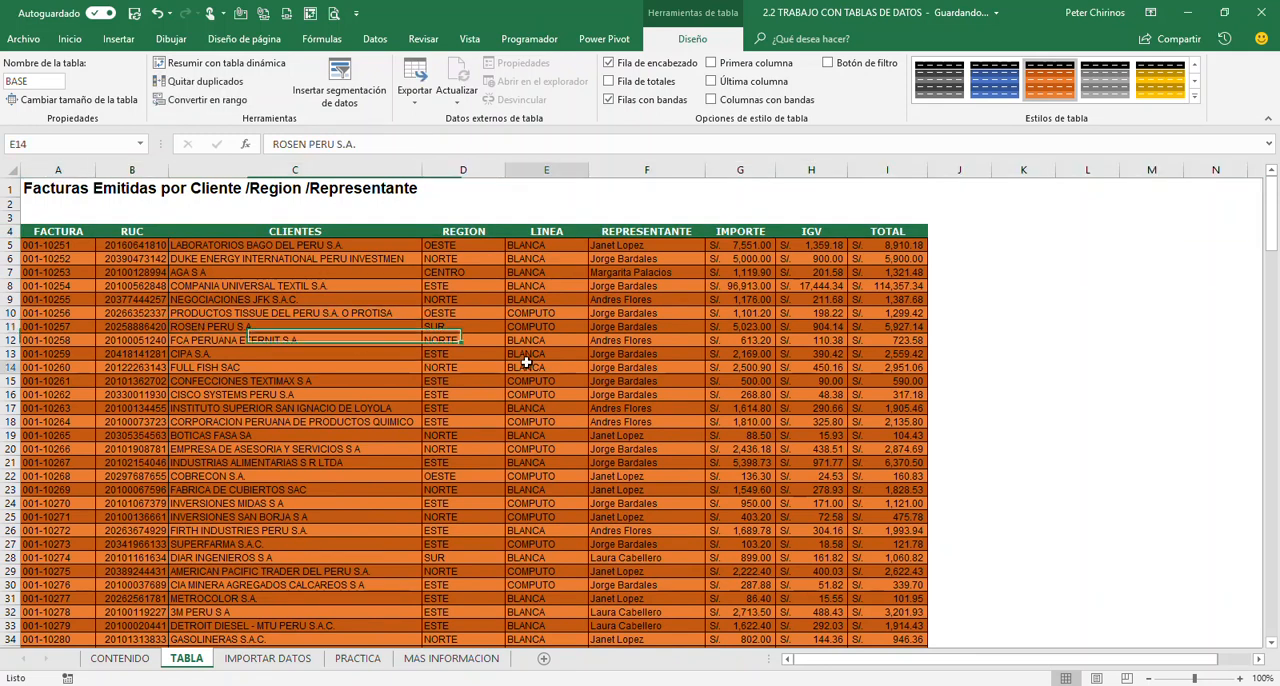
pyautogui.scroll(-2, 527, 366)
pyautogui.scroll(2, 527, 366)
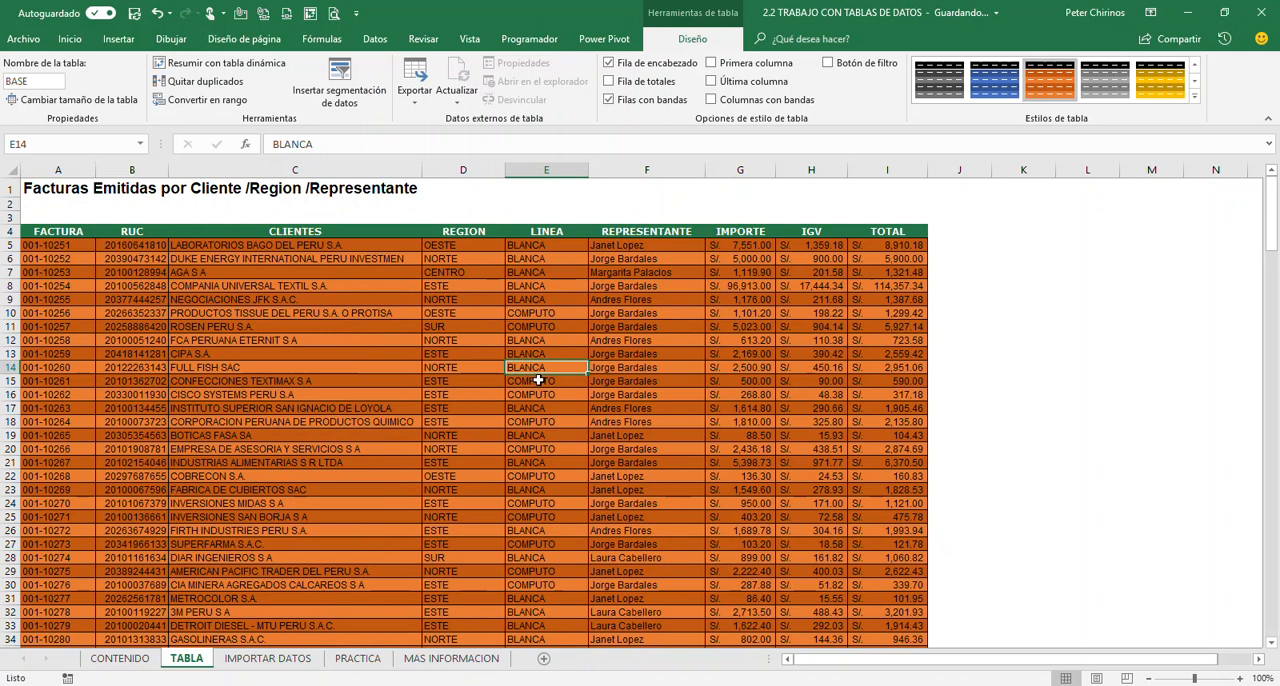
pyautogui.click(384, 353)
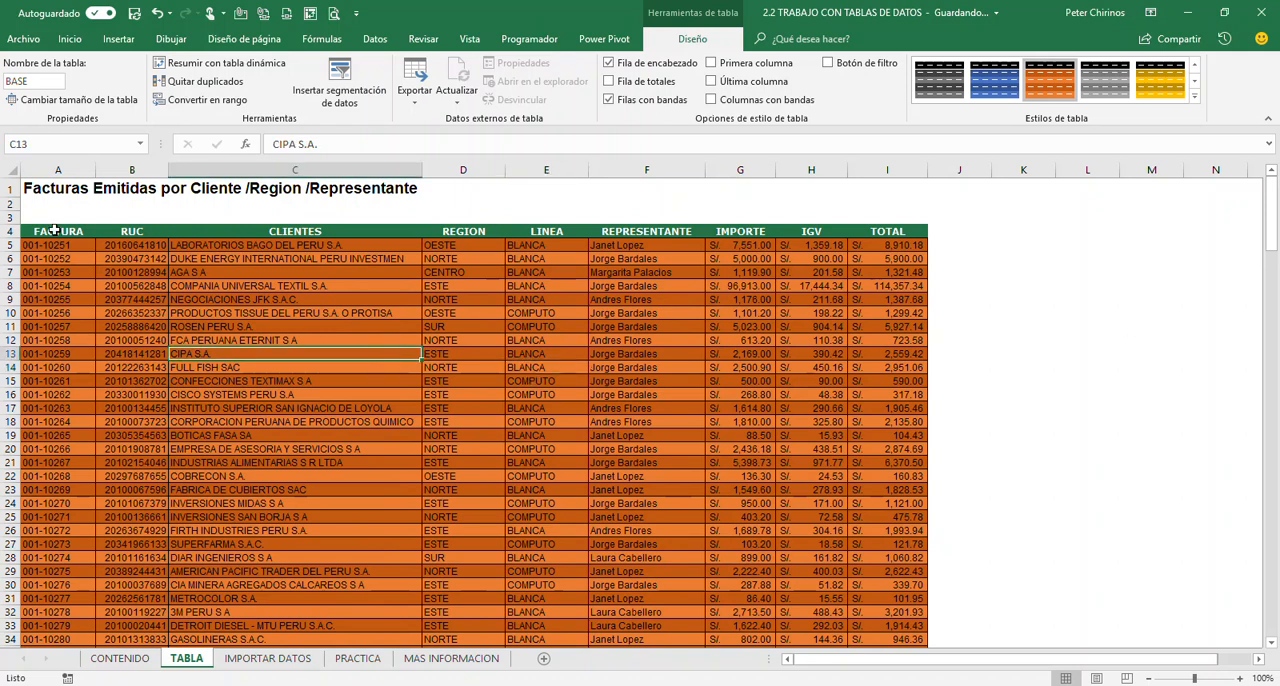
pyautogui.moveTo(10, 217); pyautogui.dragTo(12, 258)
pyautogui.click(403, 312)
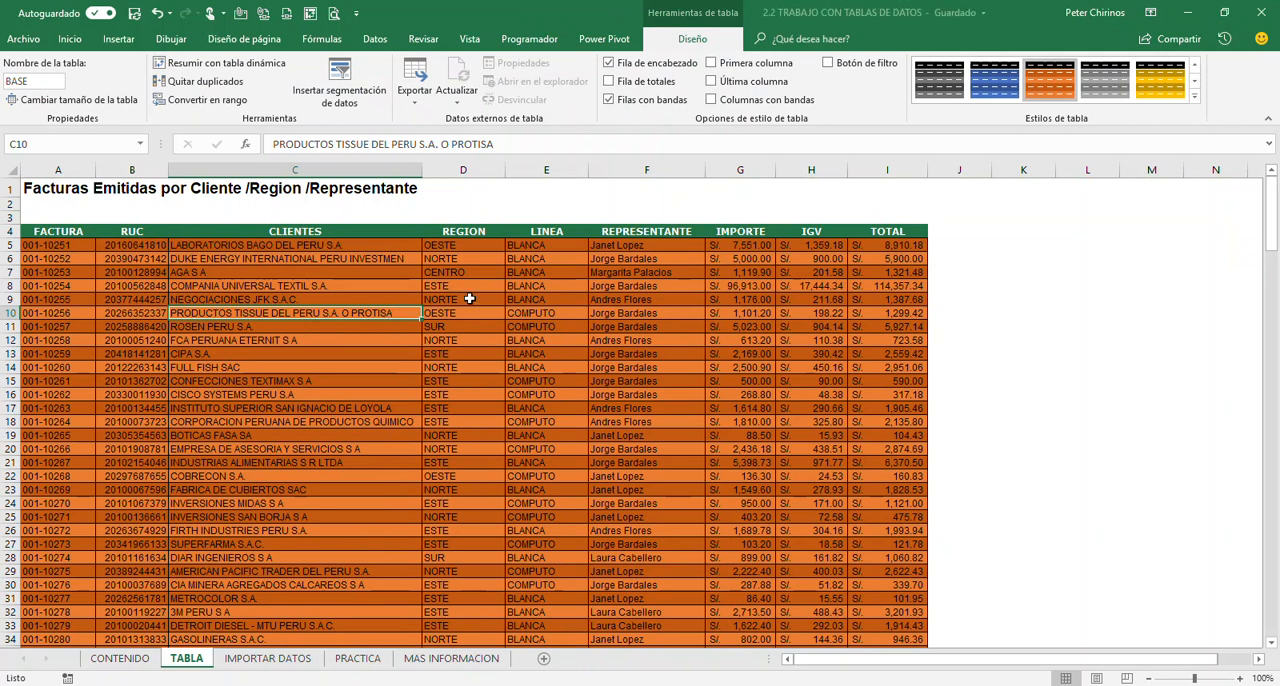
pyautogui.click(428, 299)
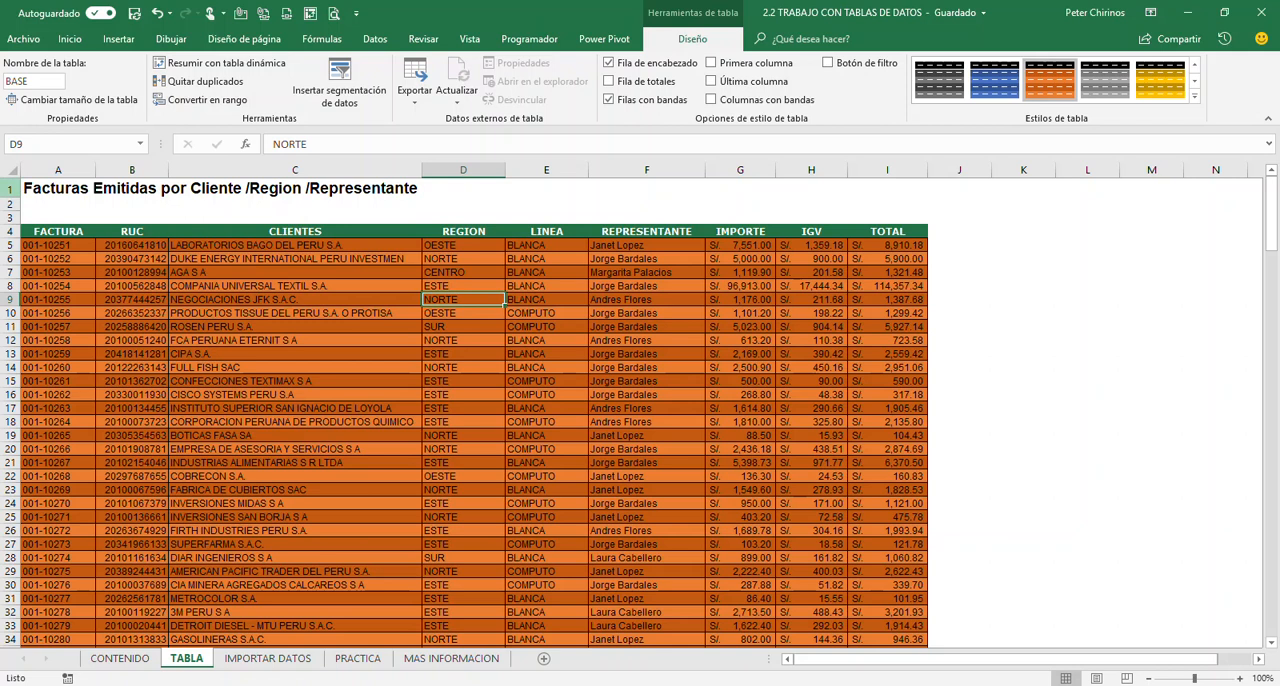
pyautogui.moveTo(12, 190); pyautogui.dragTo(12, 217)
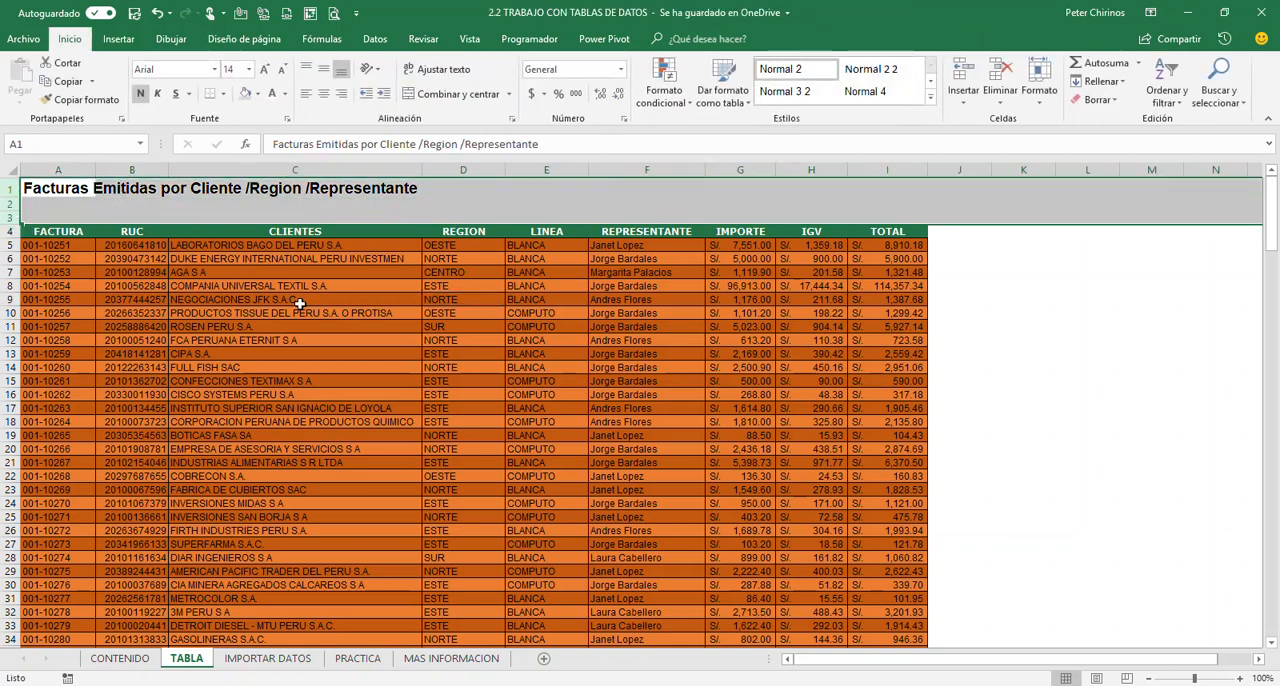
pyautogui.click(416, 313)
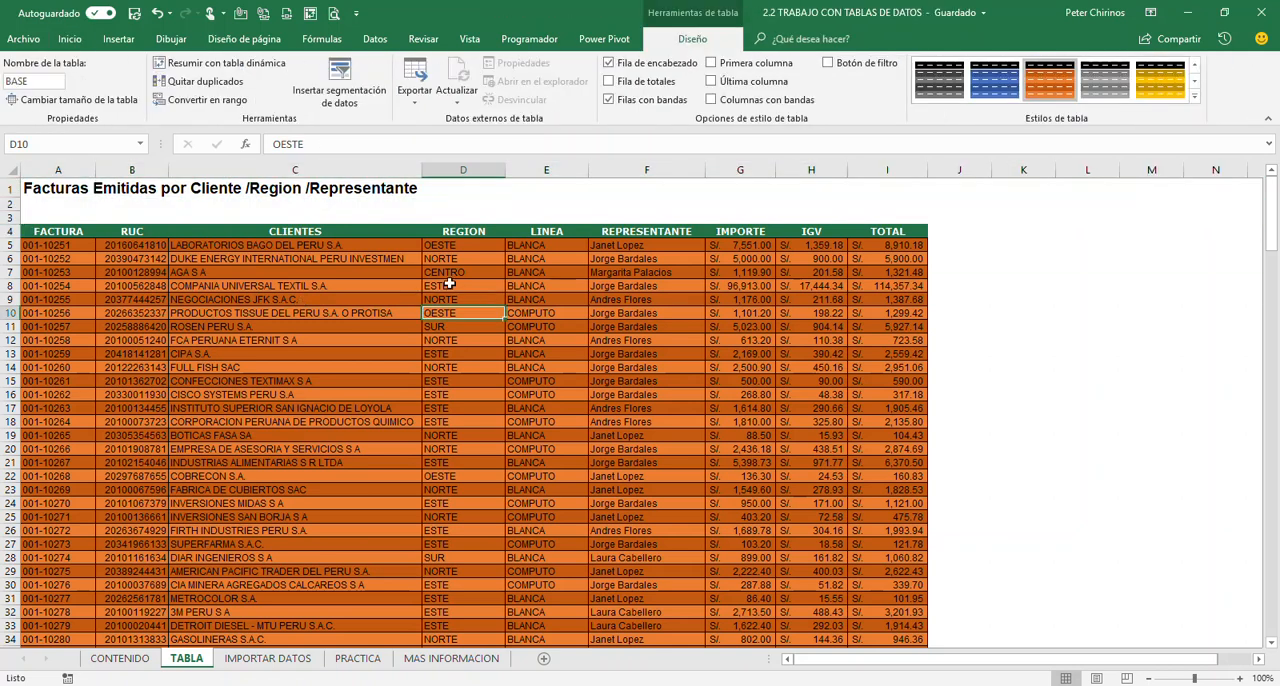
pyautogui.click(283, 298)
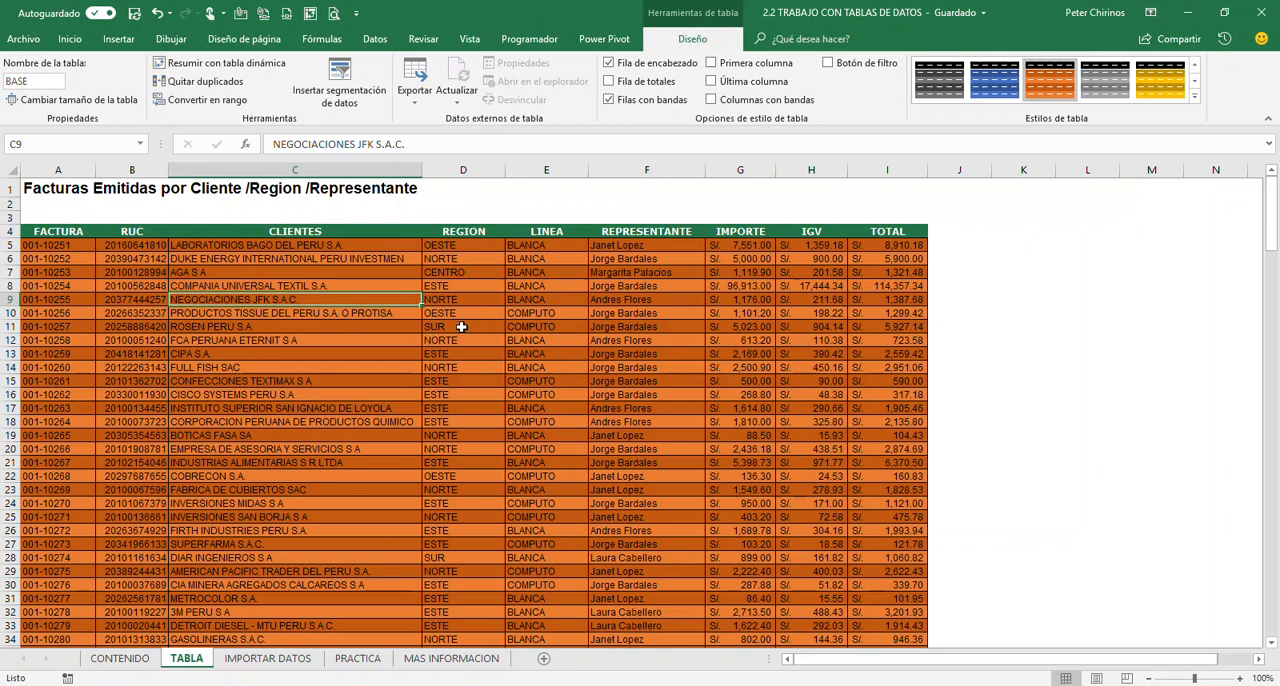
pyautogui.click(470, 393)
pyautogui.click(377, 395)
pyautogui.click(470, 448)
pyautogui.click(575, 406)
pyautogui.click(572, 384)
pyautogui.click(470, 408)
pyautogui.click(322, 424)
pyautogui.moveTo(295, 353); pyautogui.dragTo(617, 514)
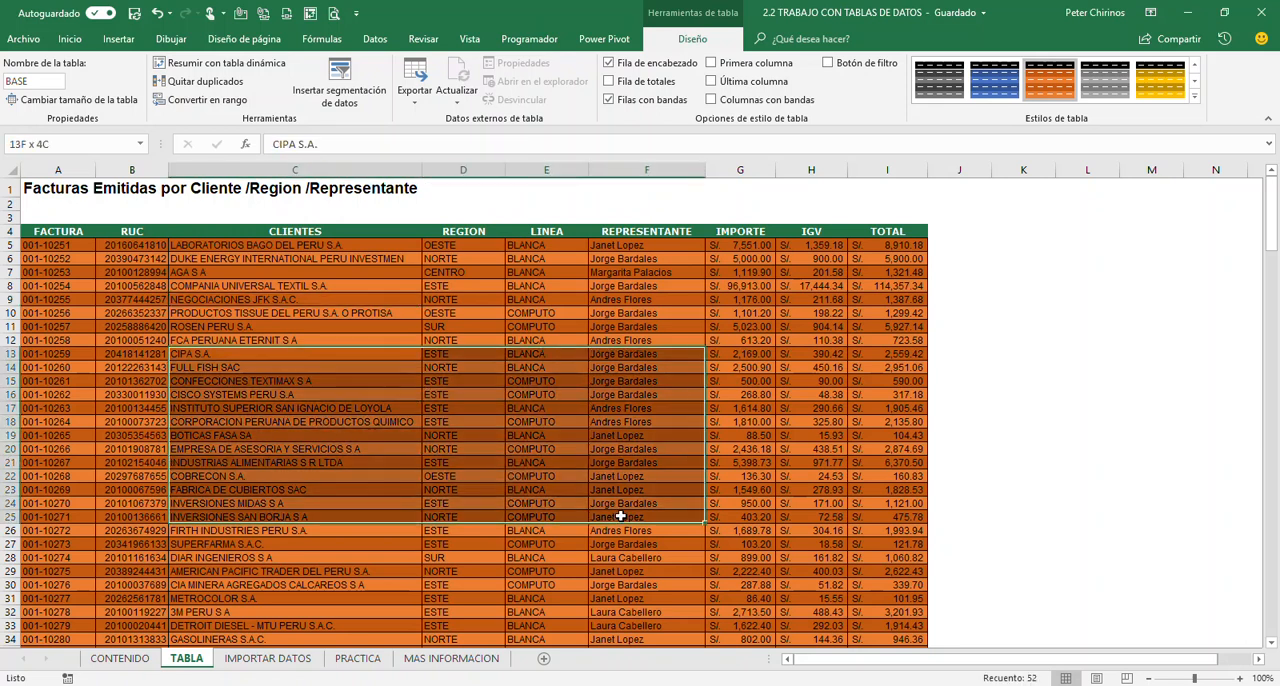
pyautogui.click(494, 443)
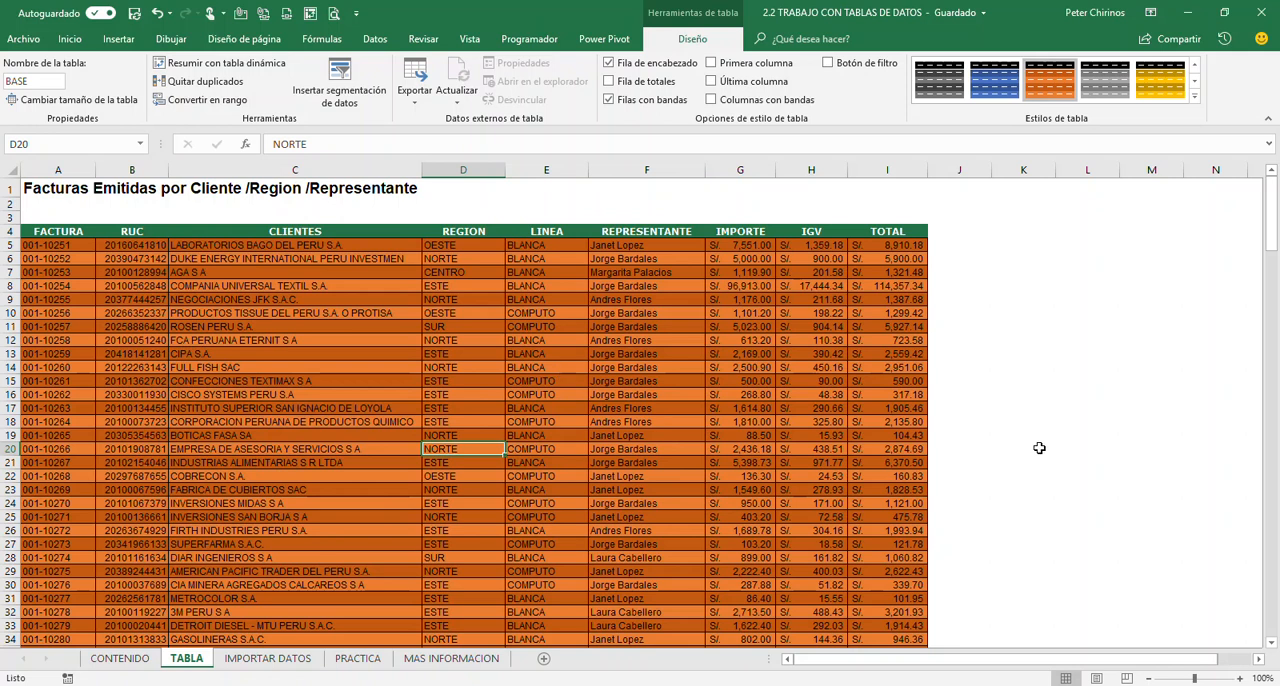
# With a BASE table cell active, examine how the column headings are shown once header row 4 is out of view
pyautogui.click(1272, 644)
pyautogui.click(1272, 644)
pyautogui.click(1272, 644)
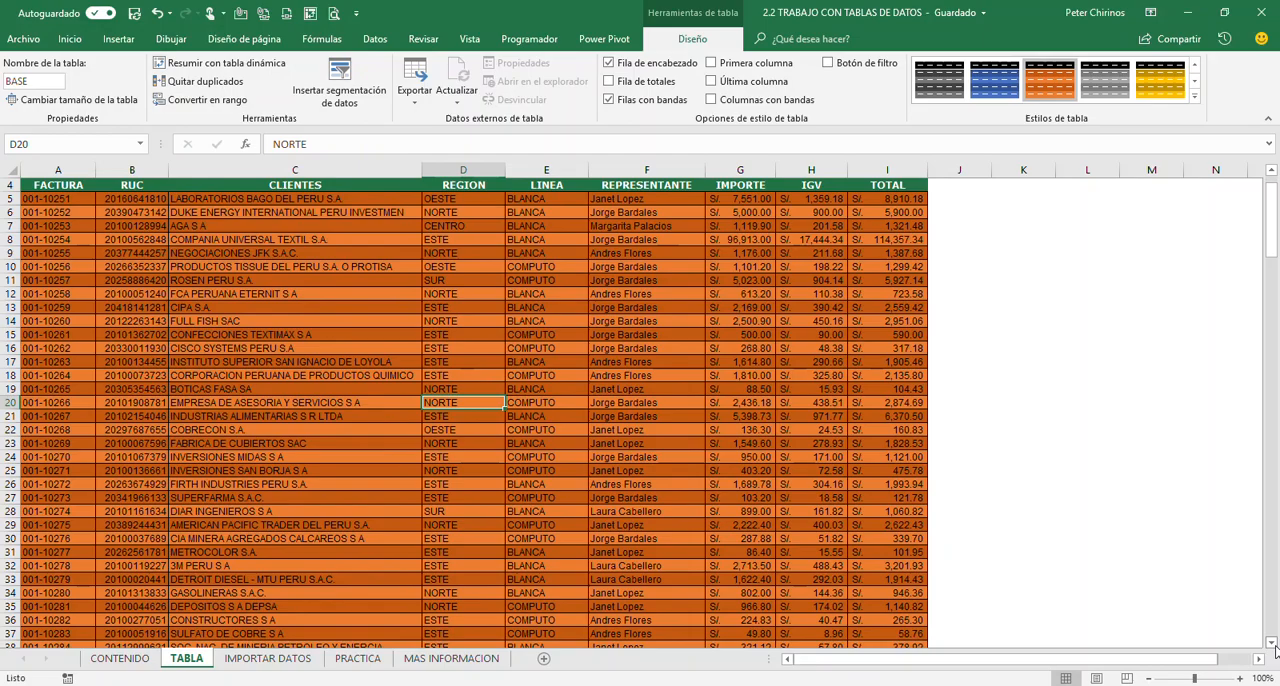
pyautogui.click(1272, 644)
pyautogui.click(1272, 644)
pyautogui.click(1272, 644)
pyautogui.click(1272, 644)
pyautogui.click(1272, 644)
pyautogui.click(1272, 644)
pyautogui.click(1272, 644)
pyautogui.click(1272, 644)
pyautogui.click(1272, 644)
pyautogui.click(1272, 644)
pyautogui.click(1272, 644)
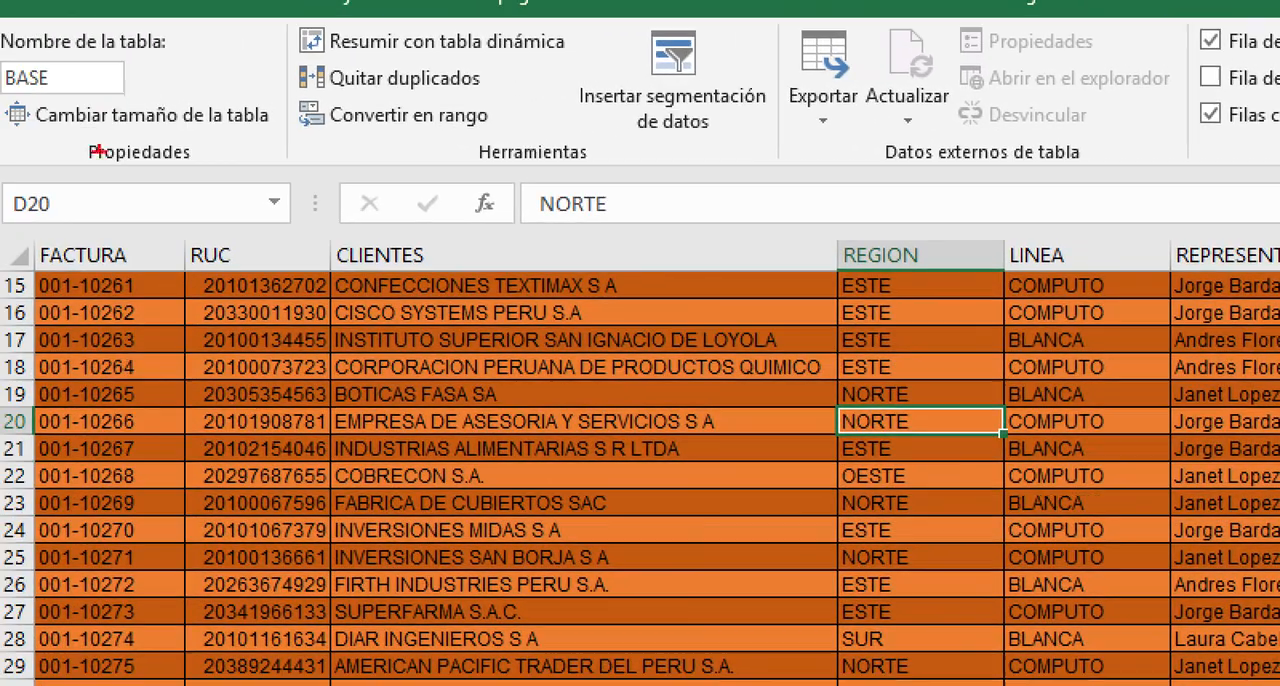
pyautogui.moveTo(32, 228)
pyautogui.mouseDown()
pyautogui.moveTo(994, 270)
pyautogui.moveTo(1176, 297)
pyautogui.mouseUp()
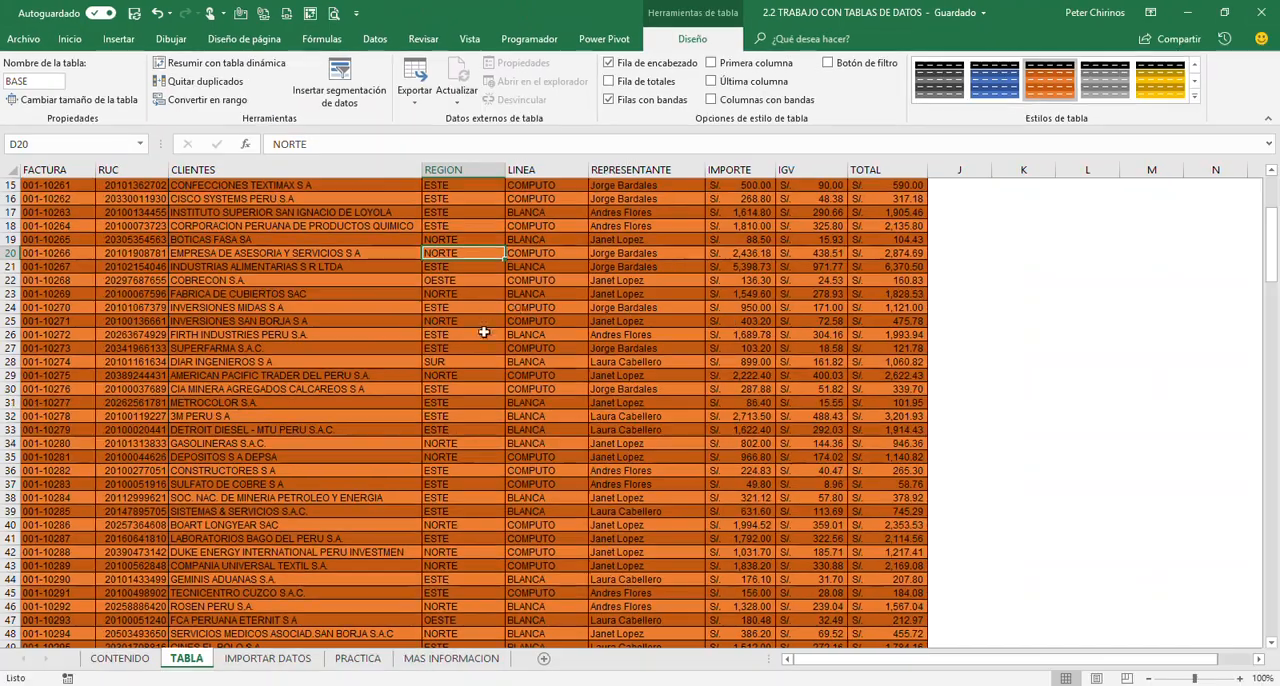
# Review the client, IGV, TOTAL and IMPORTE values further down the BASE table against their column headings
pyautogui.scroll(-6, 498, 323)
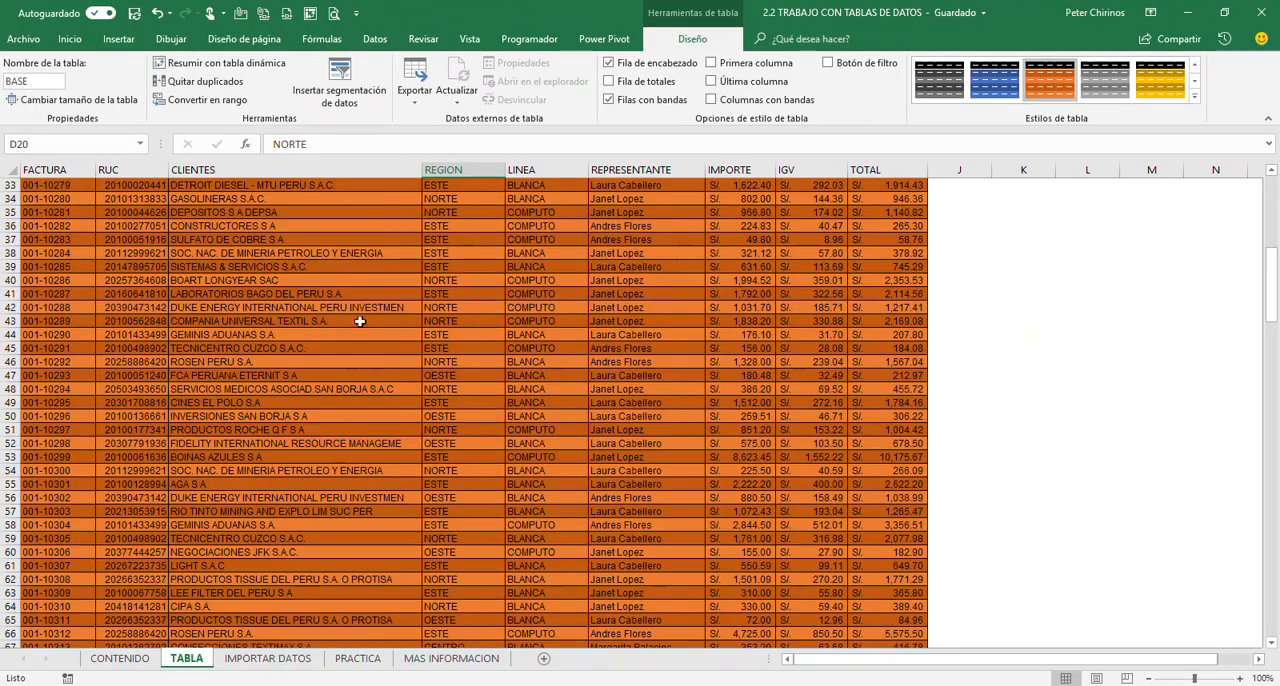
pyautogui.moveTo(337, 308); pyautogui.dragTo(330, 497)
pyautogui.moveTo(815, 294); pyautogui.dragTo(835, 430)
pyautogui.moveTo(878, 296); pyautogui.dragTo(870, 432)
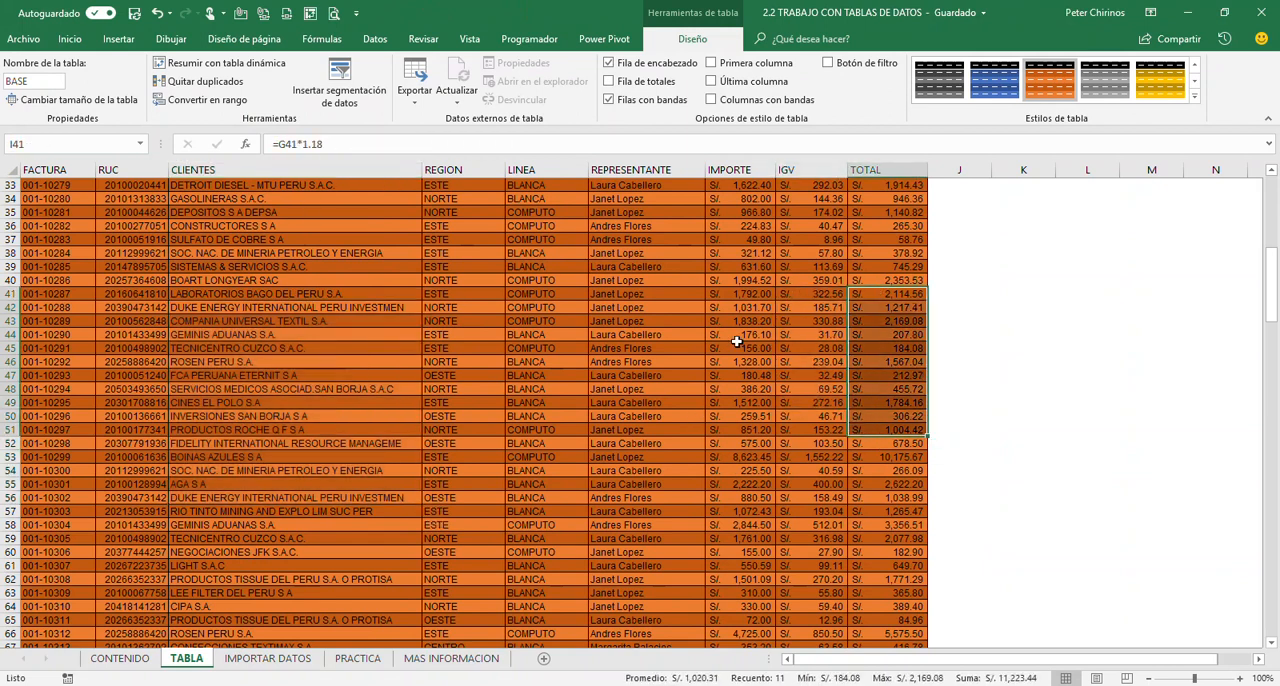
pyautogui.moveTo(736, 348); pyautogui.dragTo(750, 460)
pyautogui.scroll(-11, 419, 428)
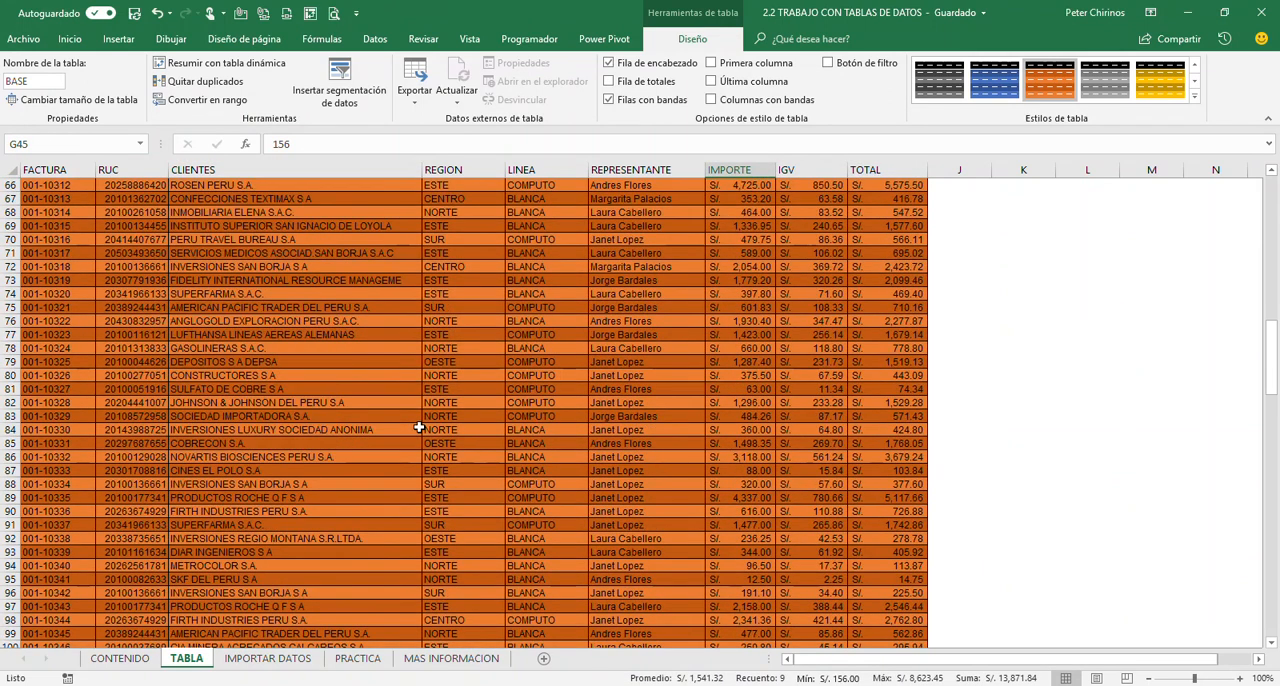
pyautogui.scroll(20, 419, 428)
pyautogui.scroll(-1, 419, 428)
pyautogui.scroll(-3, 419, 428)
pyautogui.scroll(4, 419, 428)
pyautogui.click(441, 461)
pyautogui.click(657, 394)
pyautogui.click(410, 421)
# Compare the column headings over the lower rows with an empty cell outside the table active and with a table cell active
pyautogui.click(1133, 364)
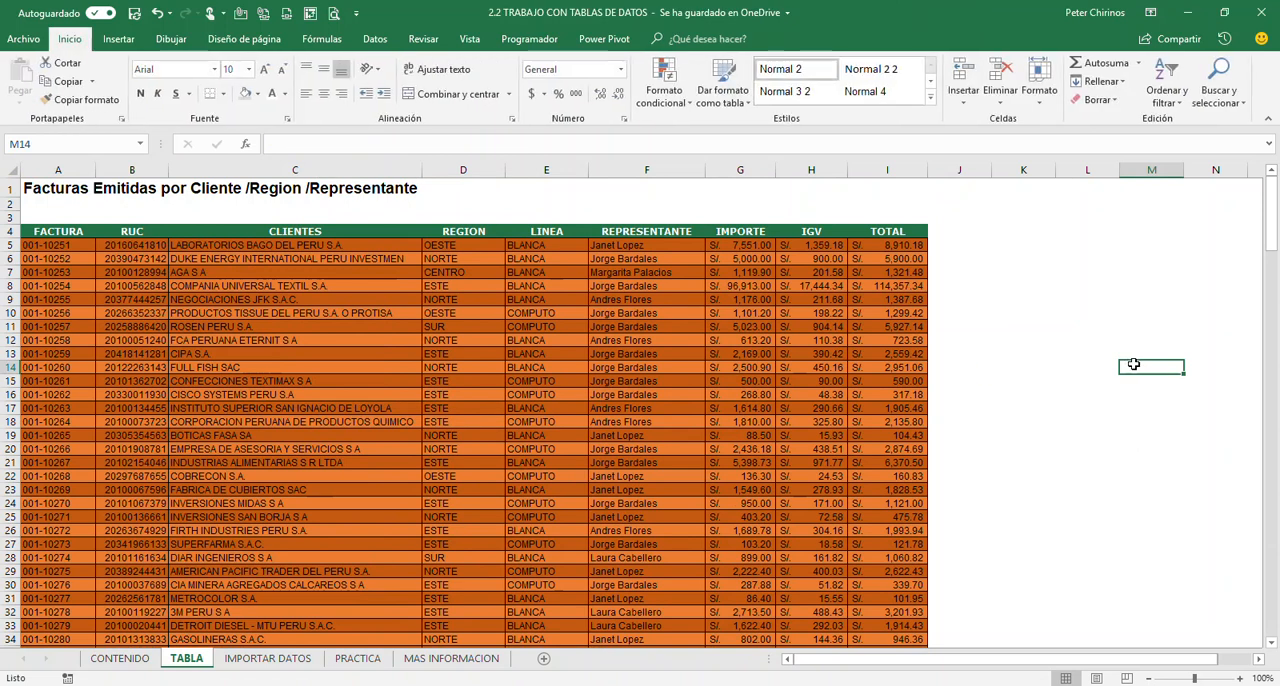
pyautogui.scroll(-9, 1133, 364)
pyautogui.scroll(-6, 1133, 364)
pyautogui.scroll(8, 1133, 364)
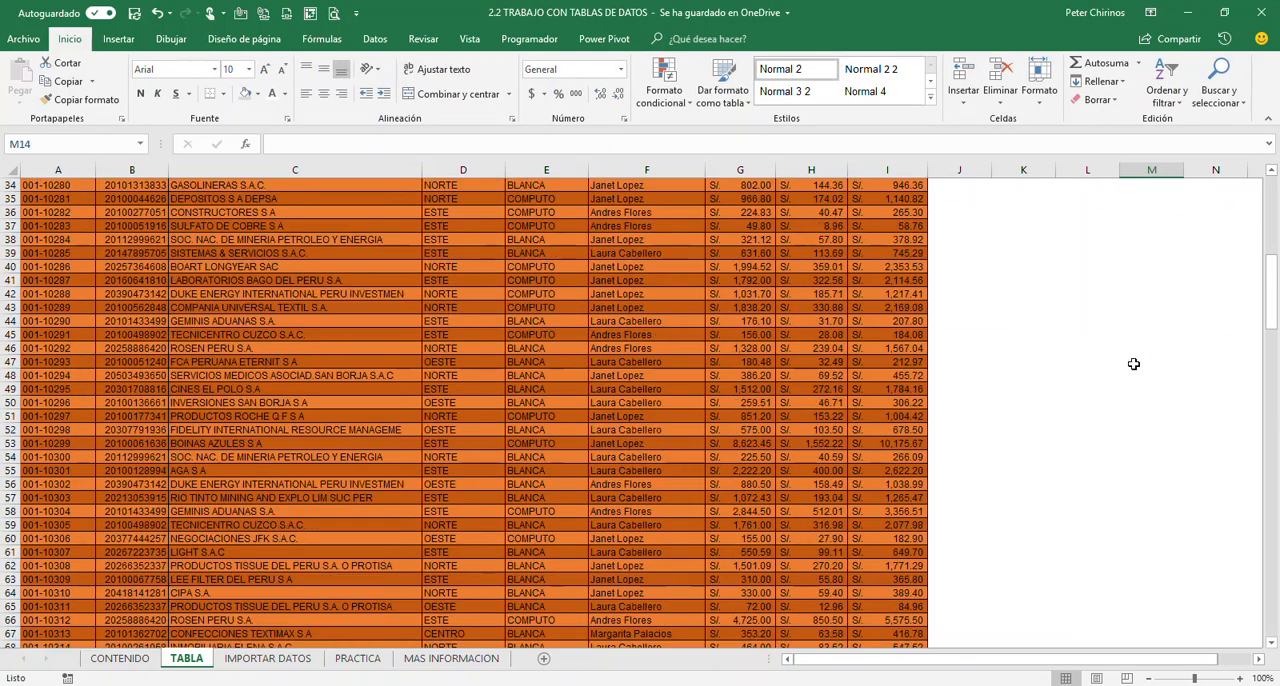
pyautogui.click(437, 375)
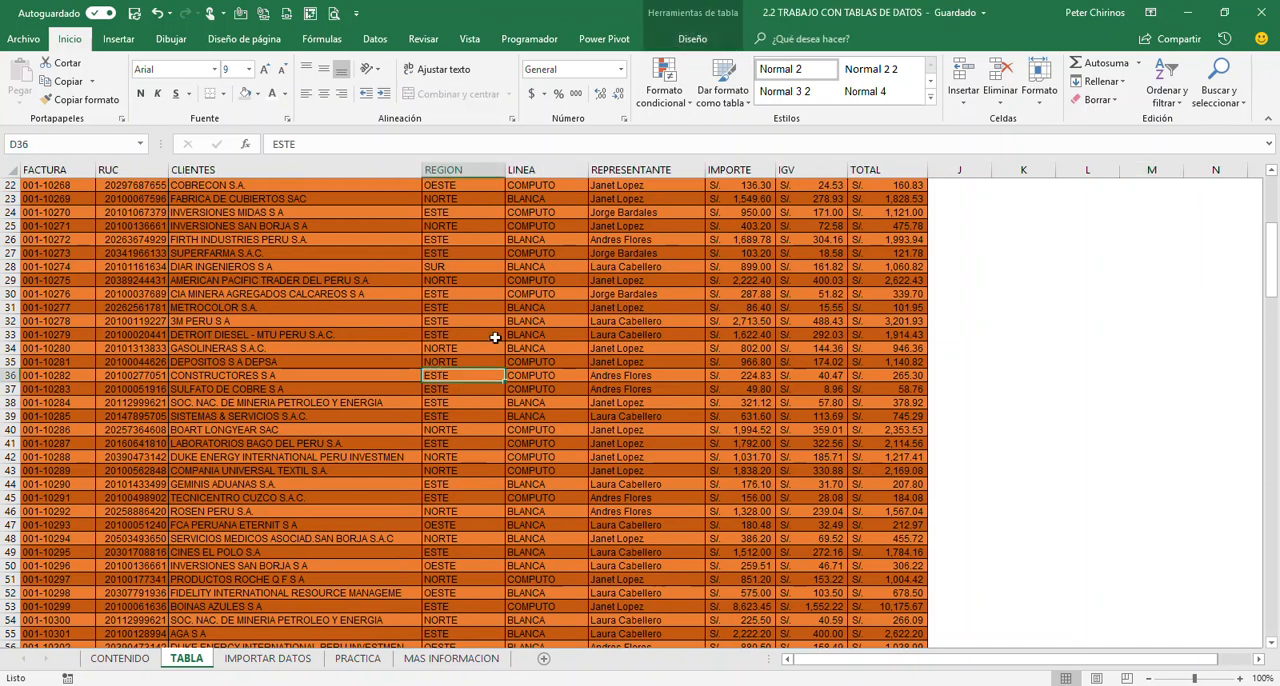
pyautogui.click(460, 456)
pyautogui.click(579, 411)
pyautogui.click(244, 390)
pyautogui.scroll(7, 457, 432)
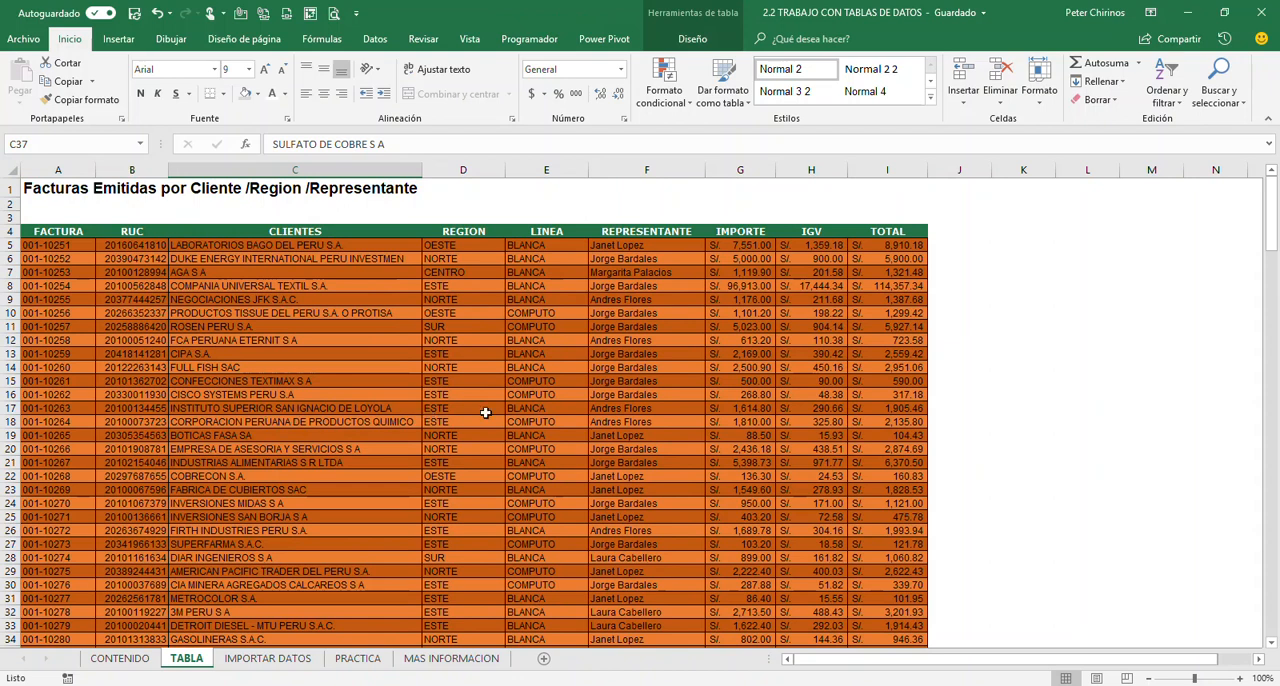
# Add a column headed Dolares in J4, beside TOTAL, and widen it to fit its heading
pyautogui.click(958, 231)
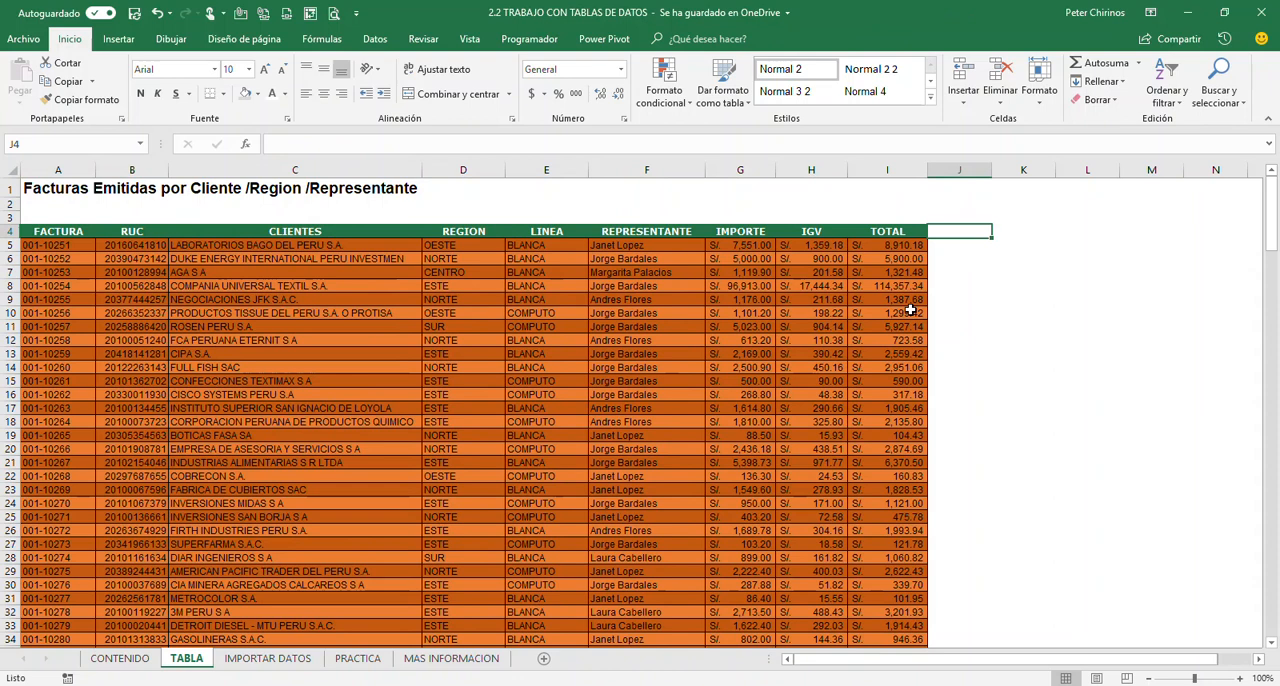
pyautogui.write('Dolares')
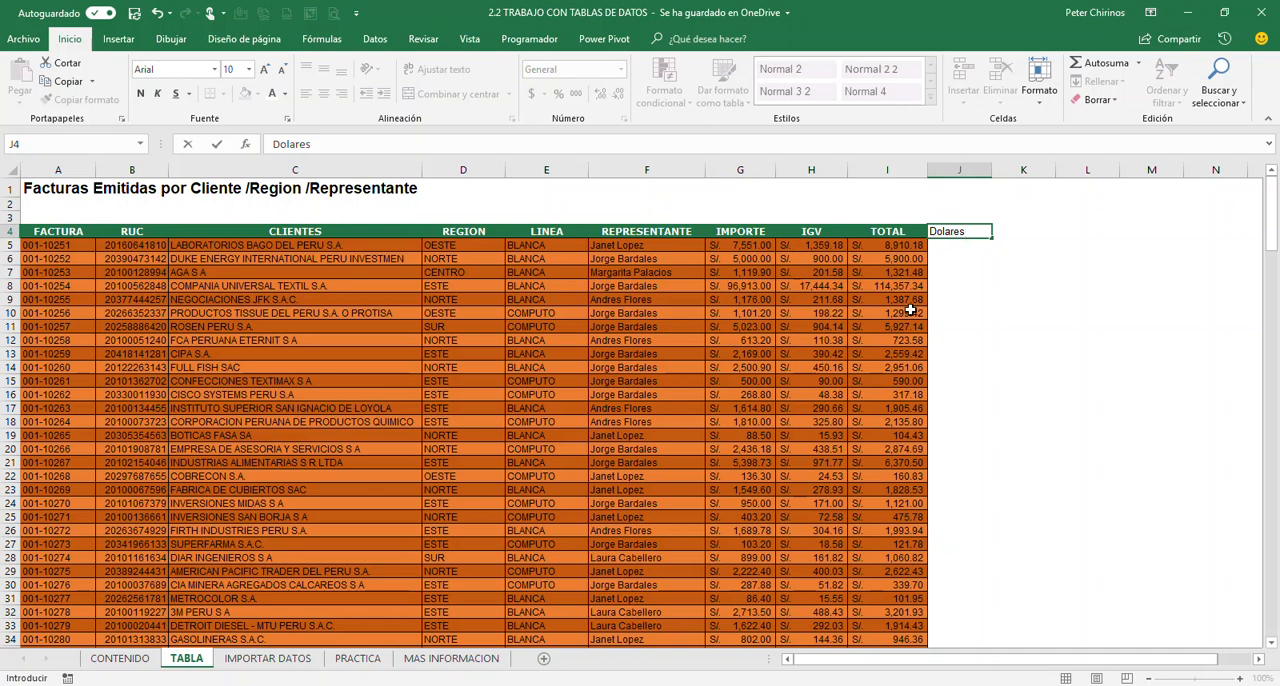
pyautogui.press('Return')
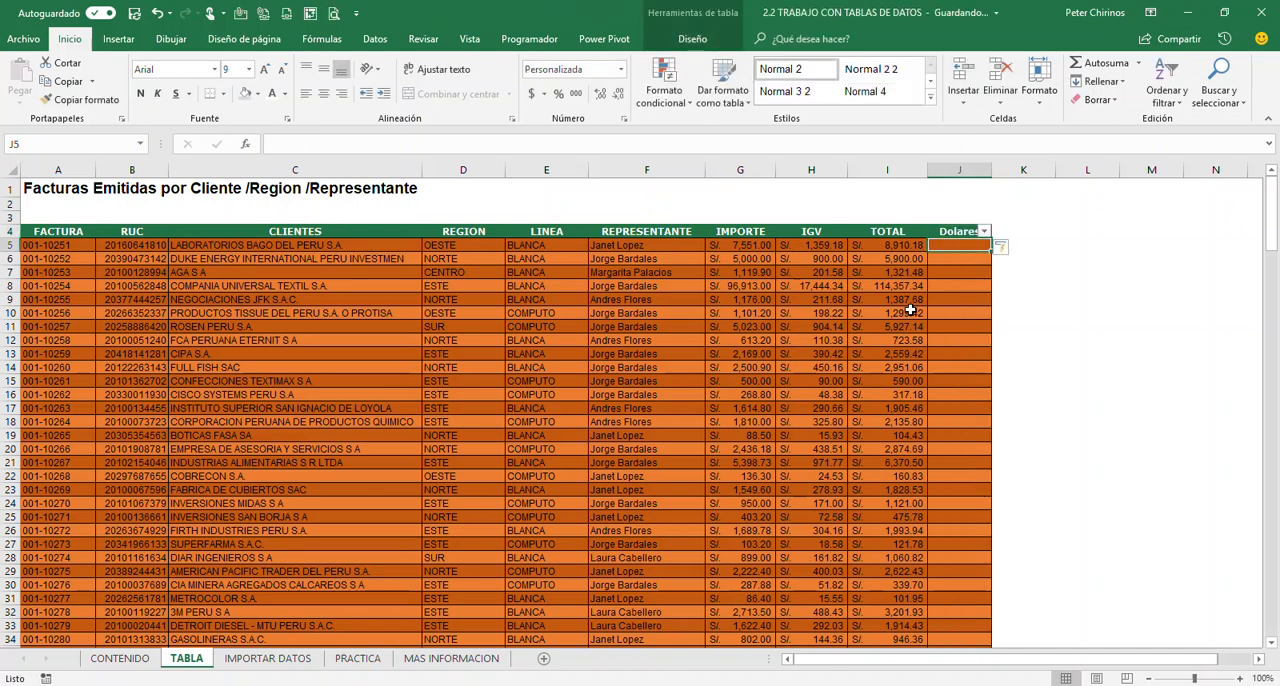
pyautogui.moveTo(992, 172); pyautogui.dragTo(1014, 191)
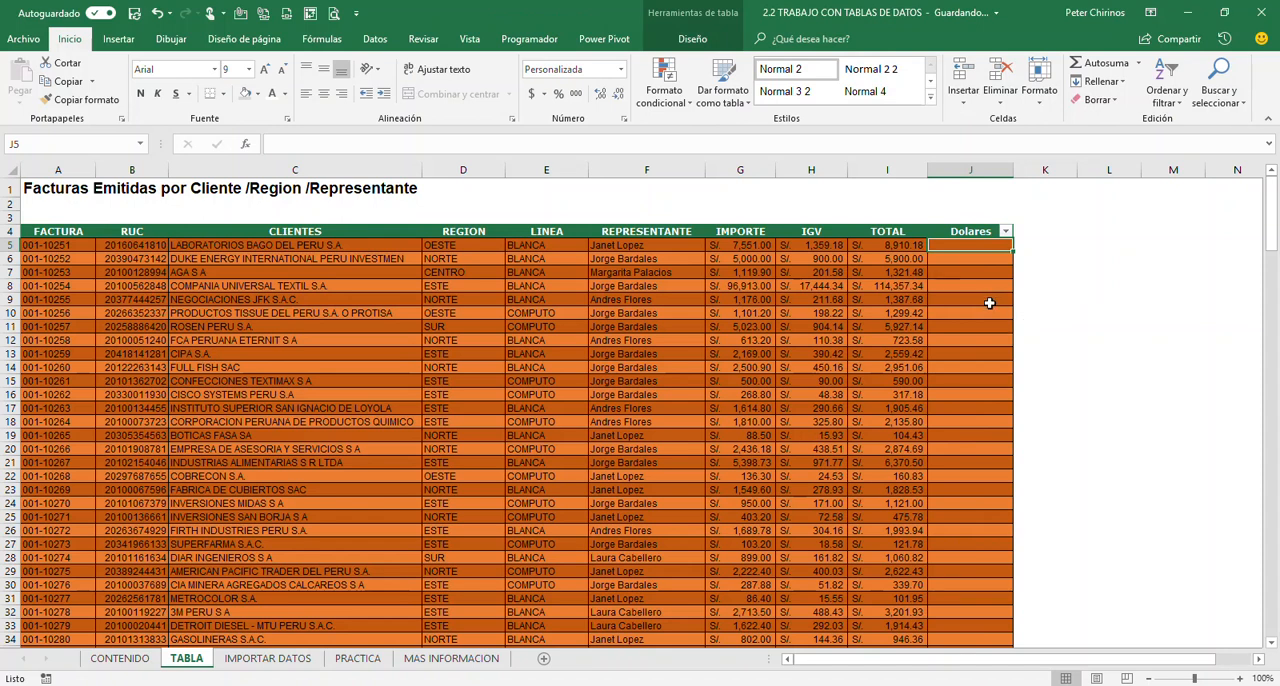
pyautogui.write('=')
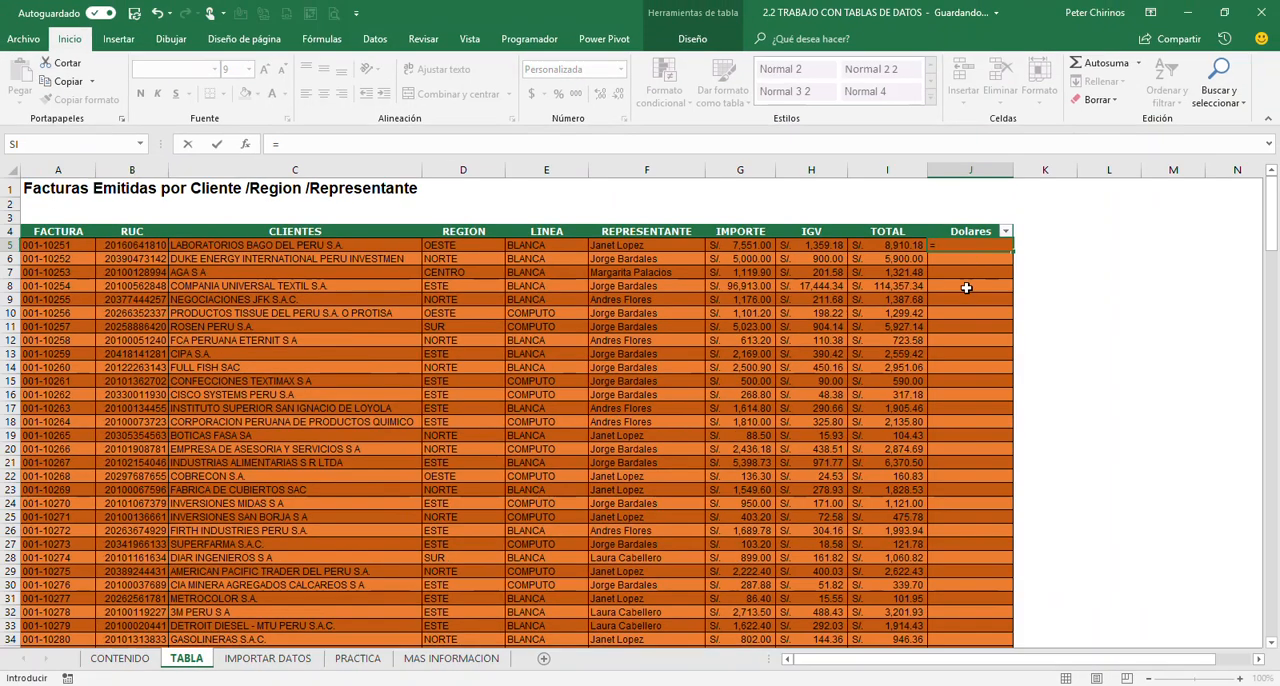
pyautogui.click(893, 248)
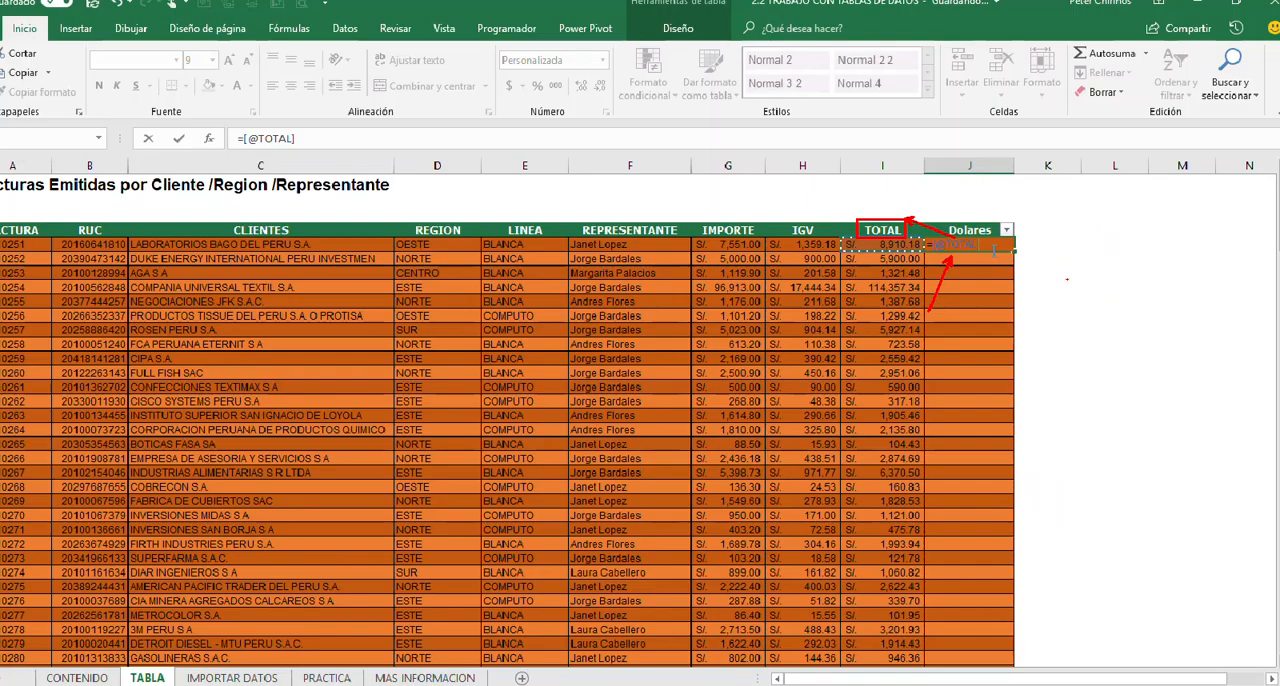
pyautogui.write('/3.25')
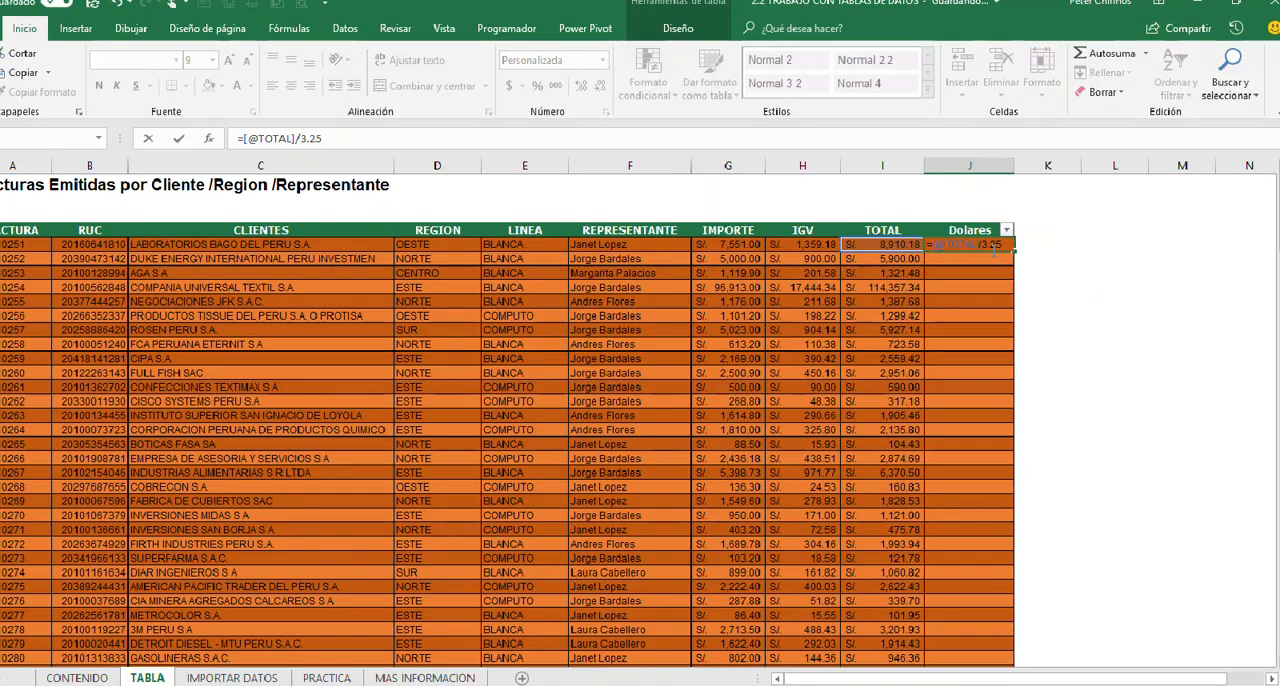
pyautogui.press('Return')
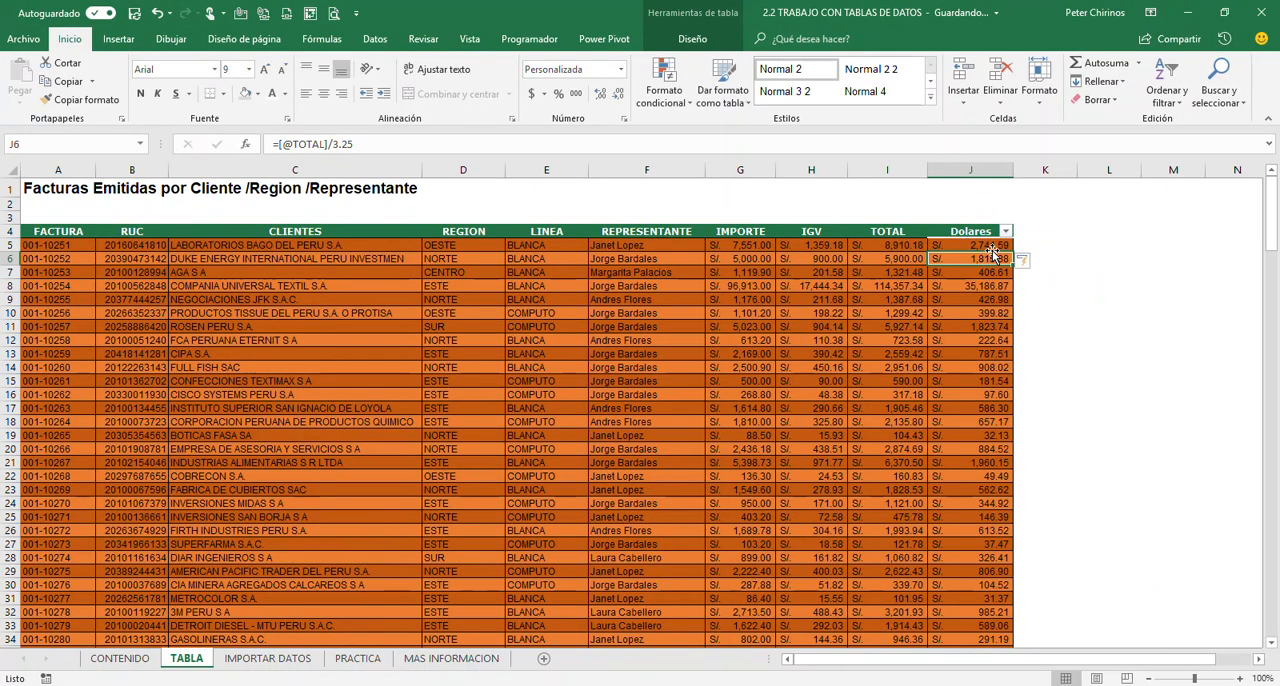
pyautogui.click(961, 328)
pyautogui.scroll(-9, 961, 328)
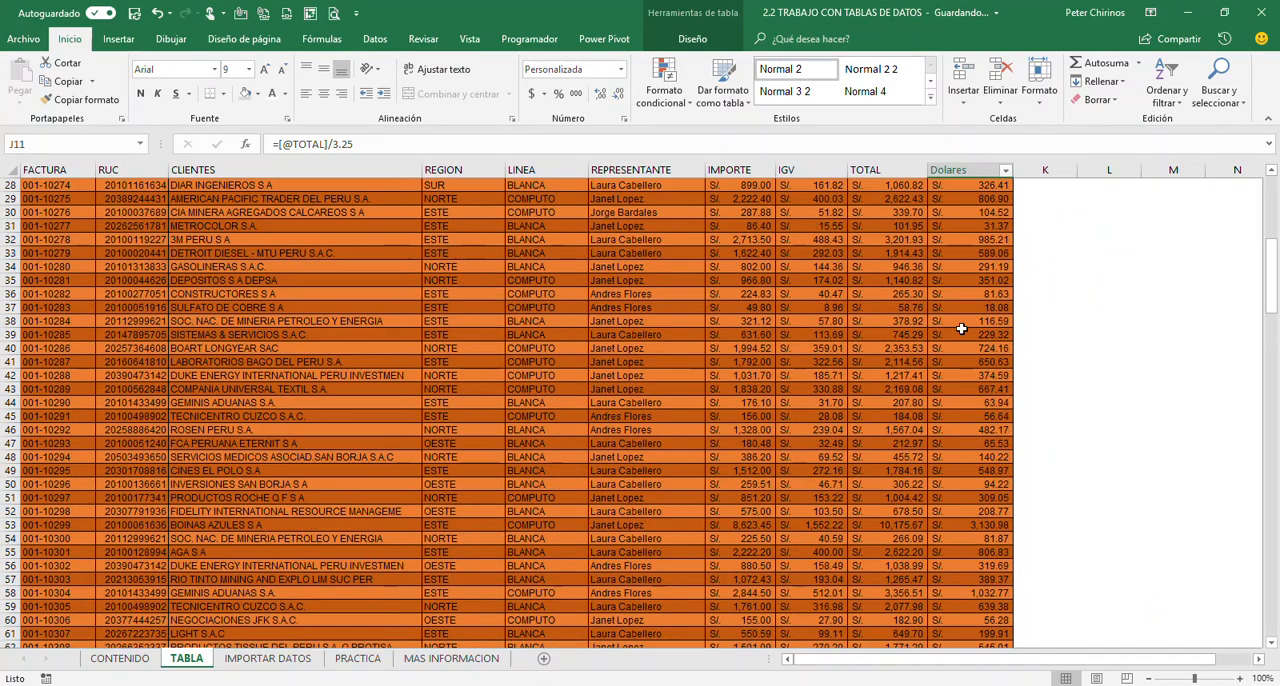
pyautogui.scroll(9, 961, 328)
# Format the Dolares values from J5 down to the end of the table with the Moneda number category
pyautogui.click(955, 247)
pyautogui.hotkey('ctrl', 'shift', 'Down')
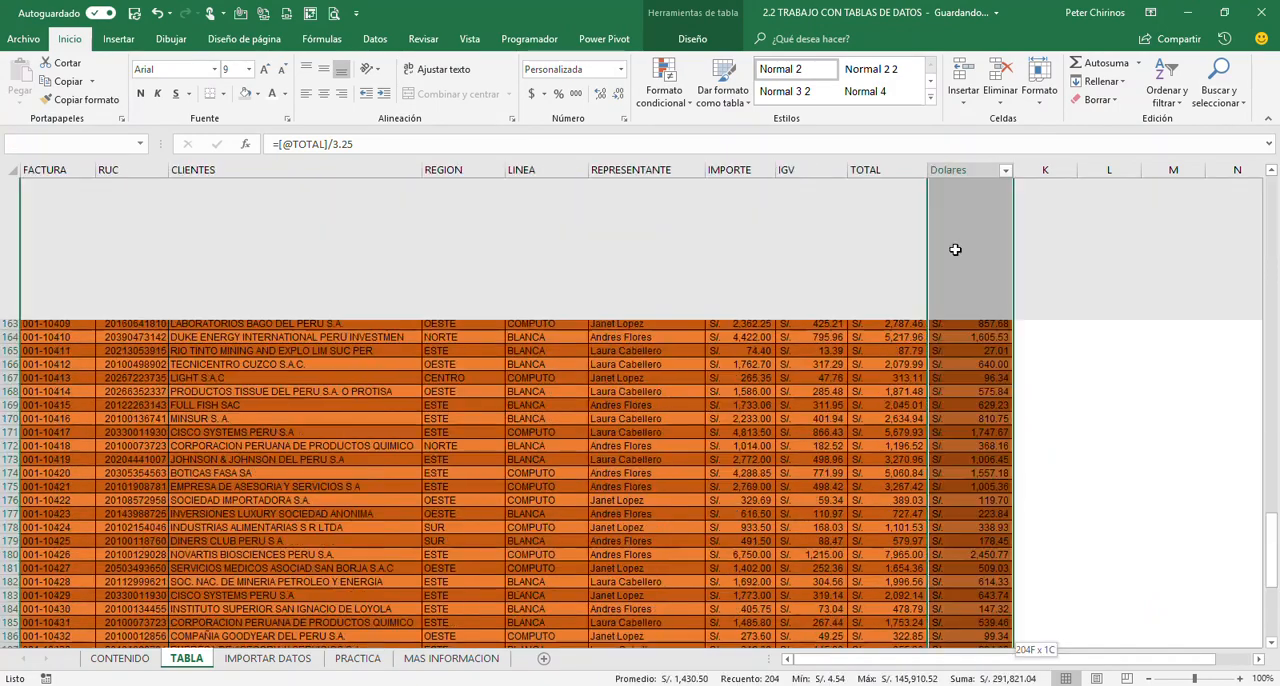
pyautogui.rightClick(957, 254)
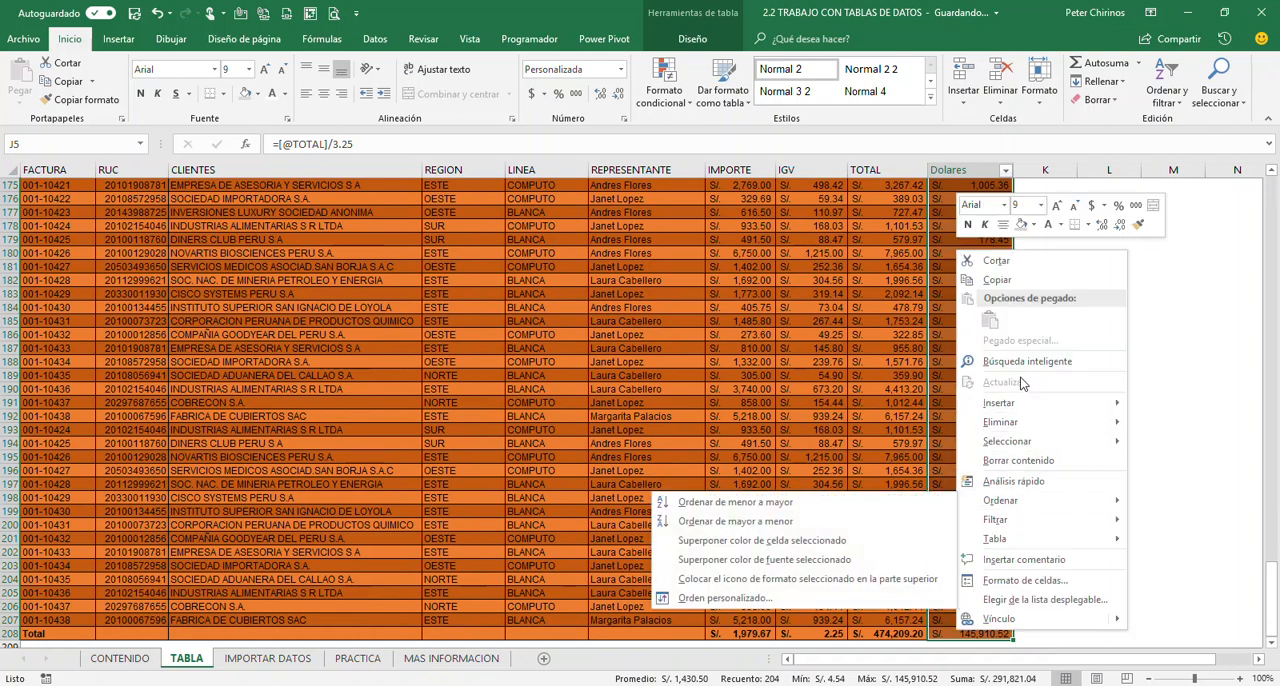
pyautogui.click(1025, 580)
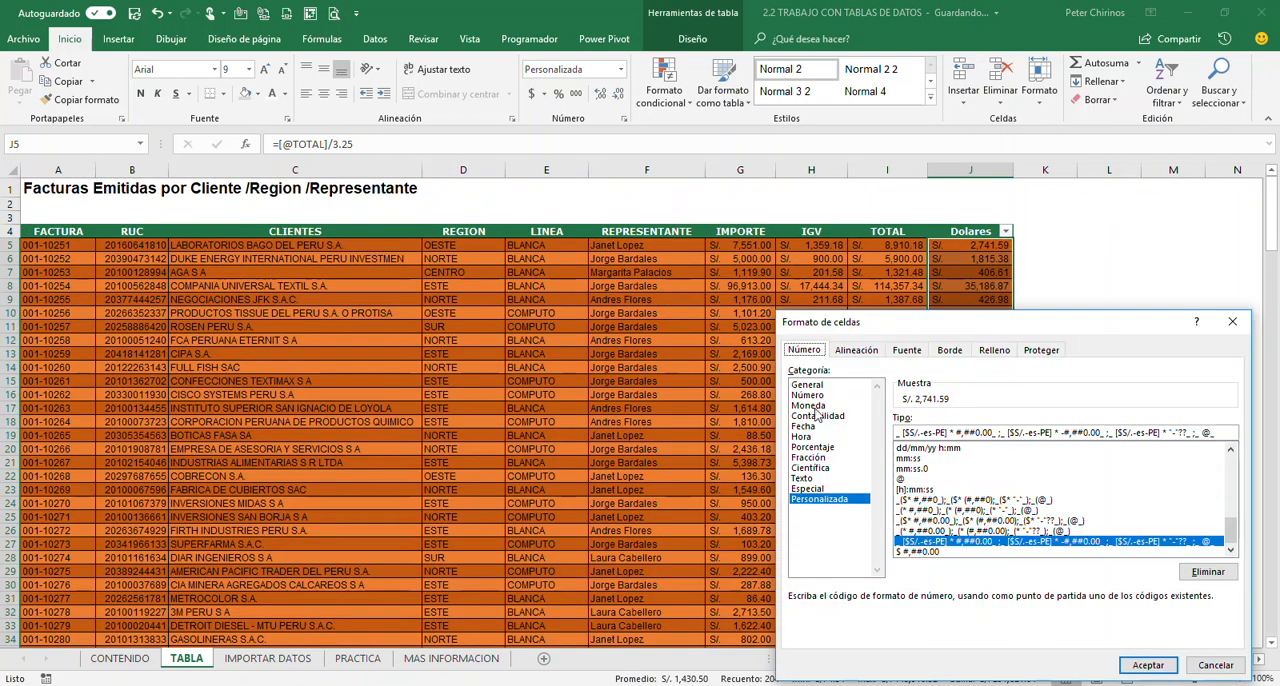
pyautogui.click(810, 405)
pyautogui.click(1140, 663)
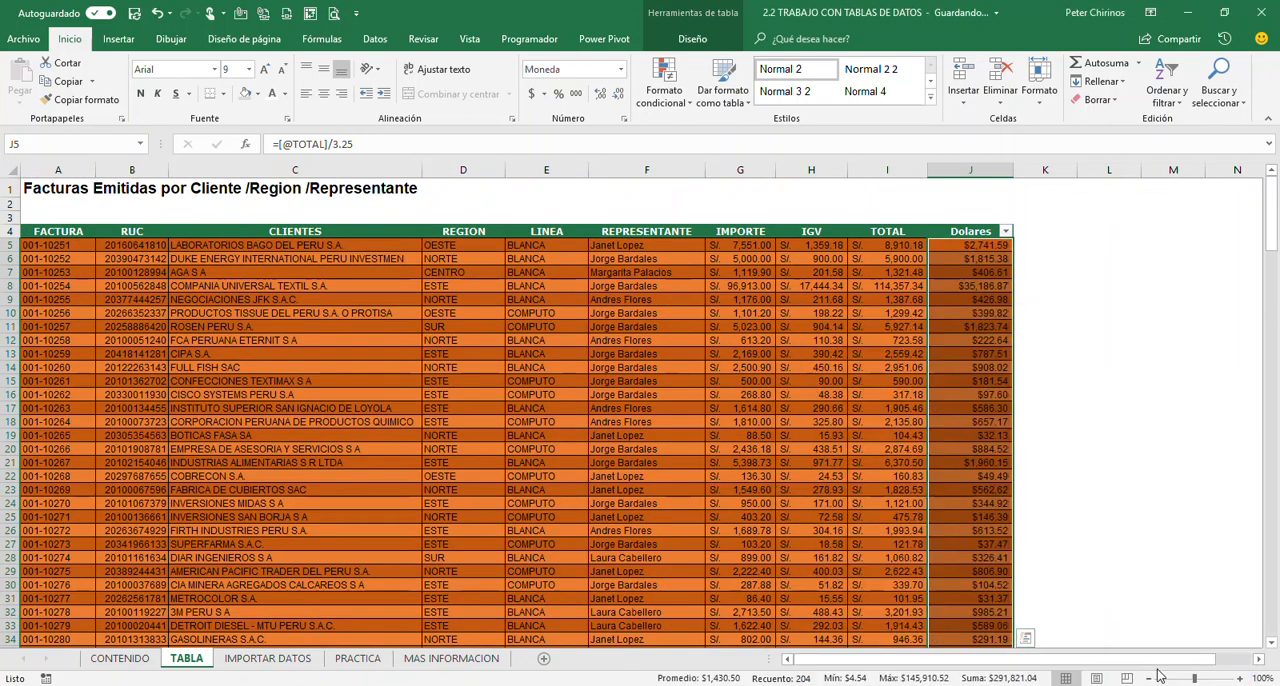
pyautogui.click(983, 380)
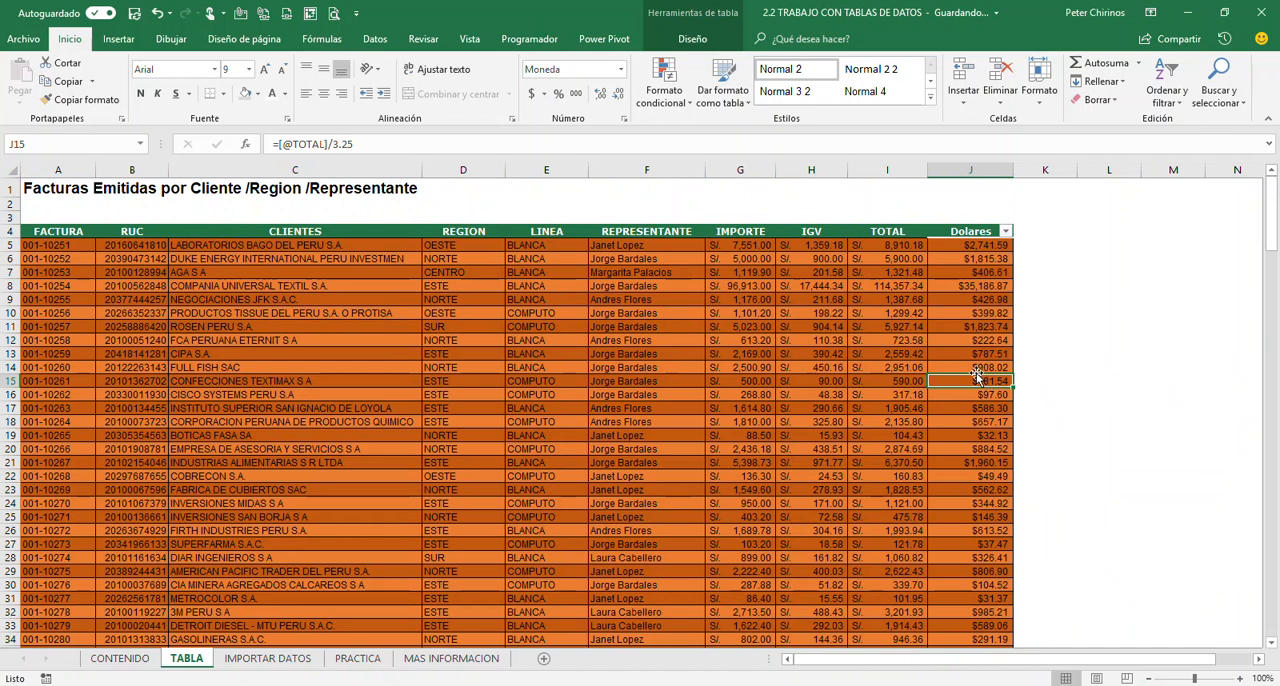
pyautogui.scroll(-1, 963, 310)
pyautogui.scroll(1, 963, 310)
# Apply the dollar accounting format (Contabilidad) to all Dolares values from J5 down to the end of the table
pyautogui.click(970, 245)
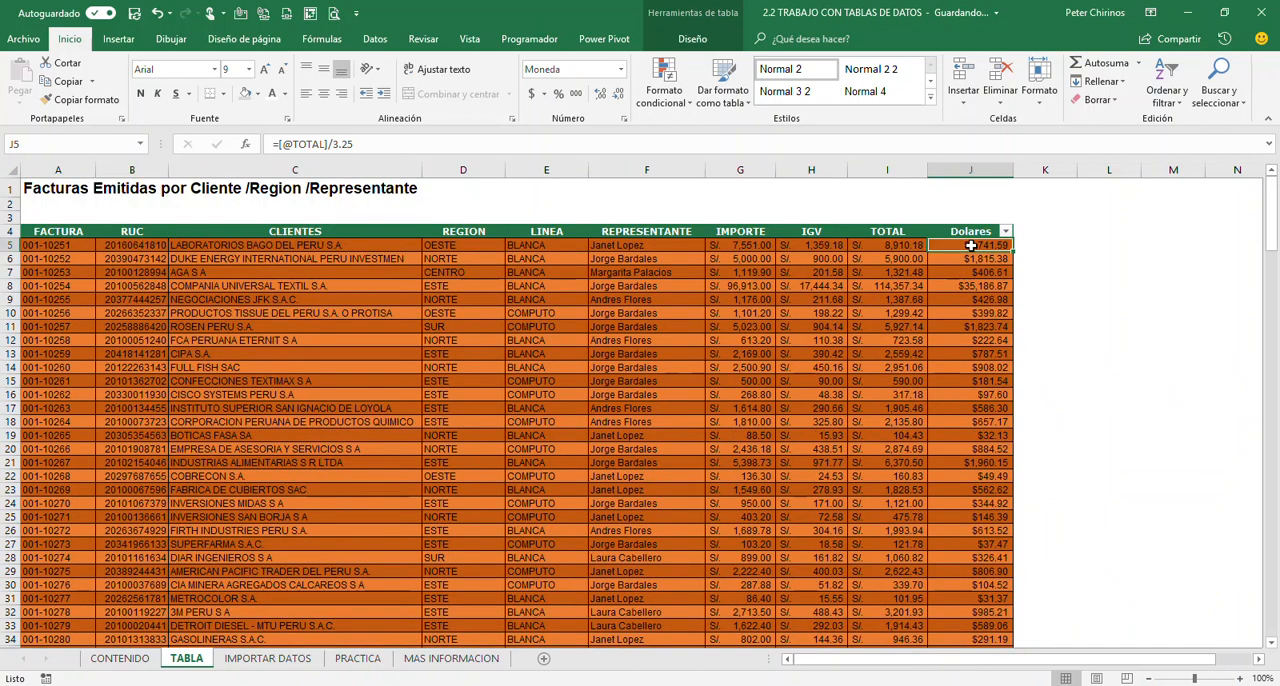
pyautogui.hotkey('ctrl', 'shift', 'Down')
pyautogui.scroll(20, 970, 245)
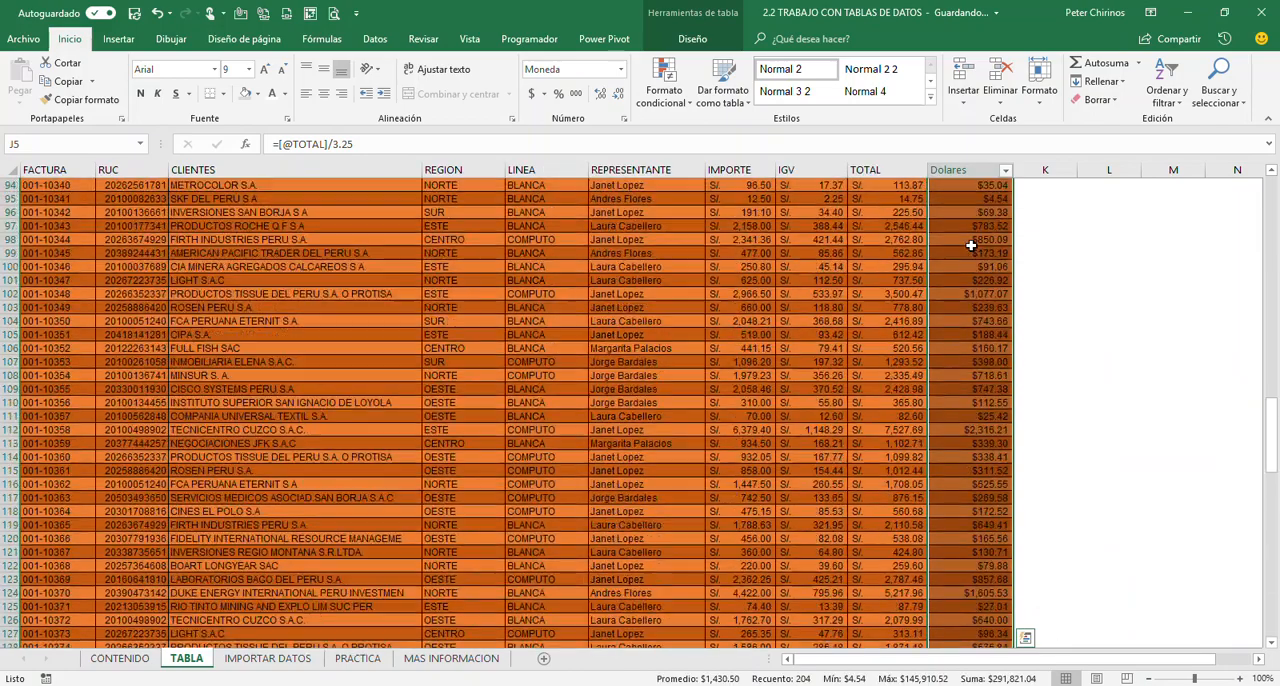
pyautogui.scroll(2, 970, 245)
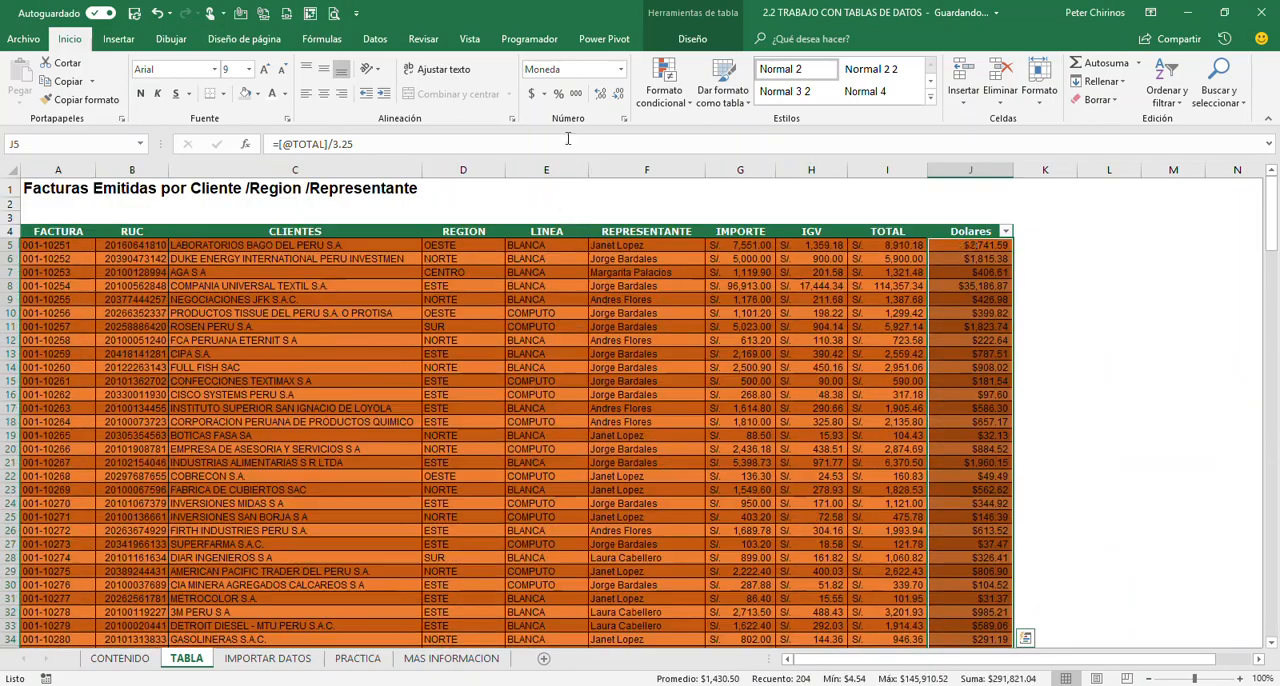
pyautogui.click(532, 93)
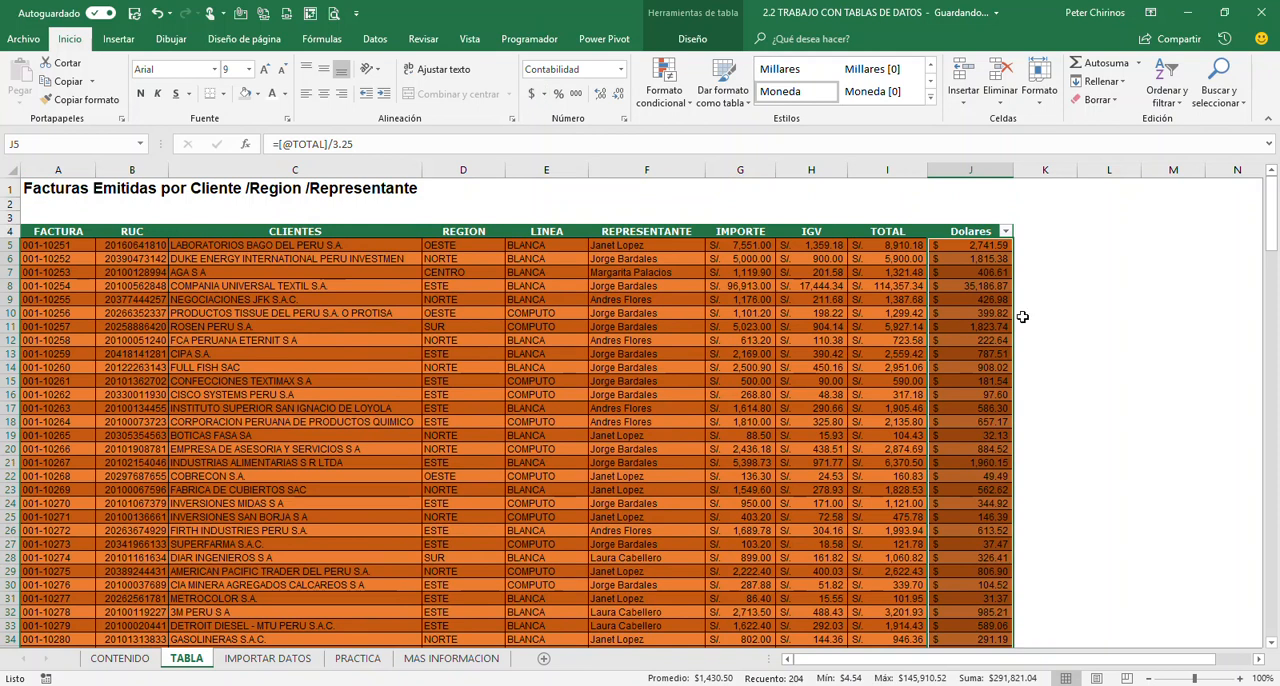
pyautogui.click(978, 297)
pyautogui.click(908, 343)
pyautogui.click(980, 381)
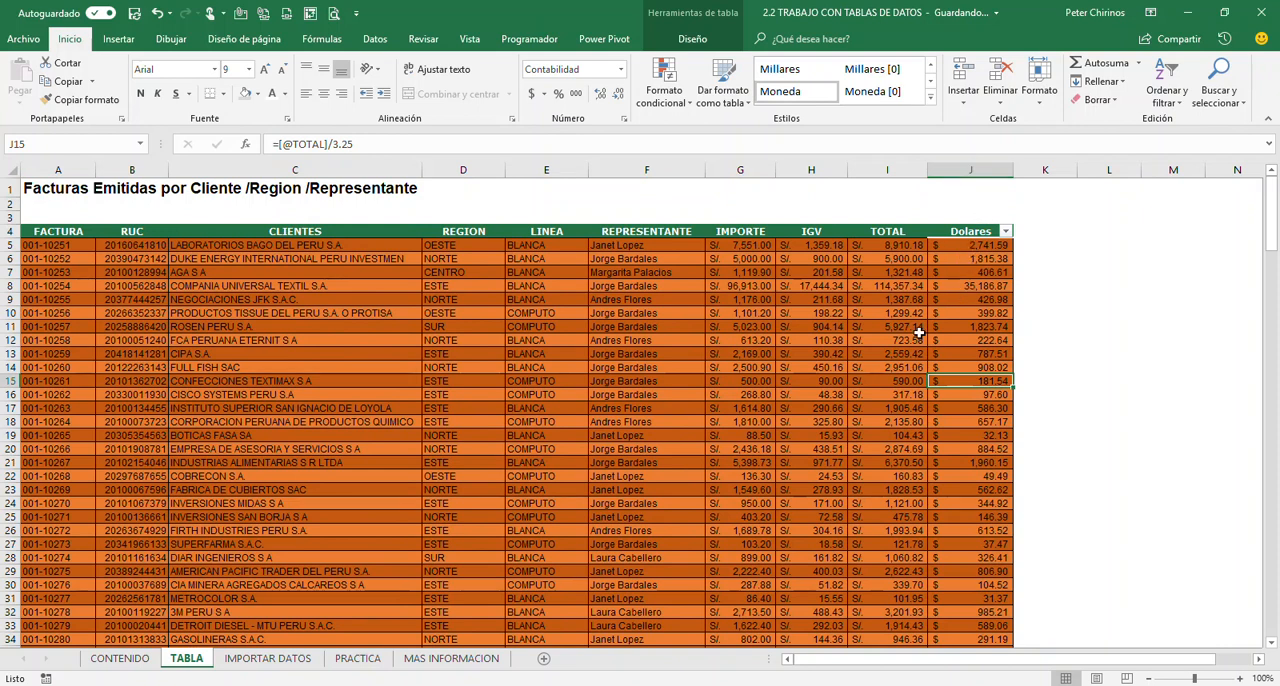
pyautogui.click(12, 380)
pyautogui.click(202, 449)
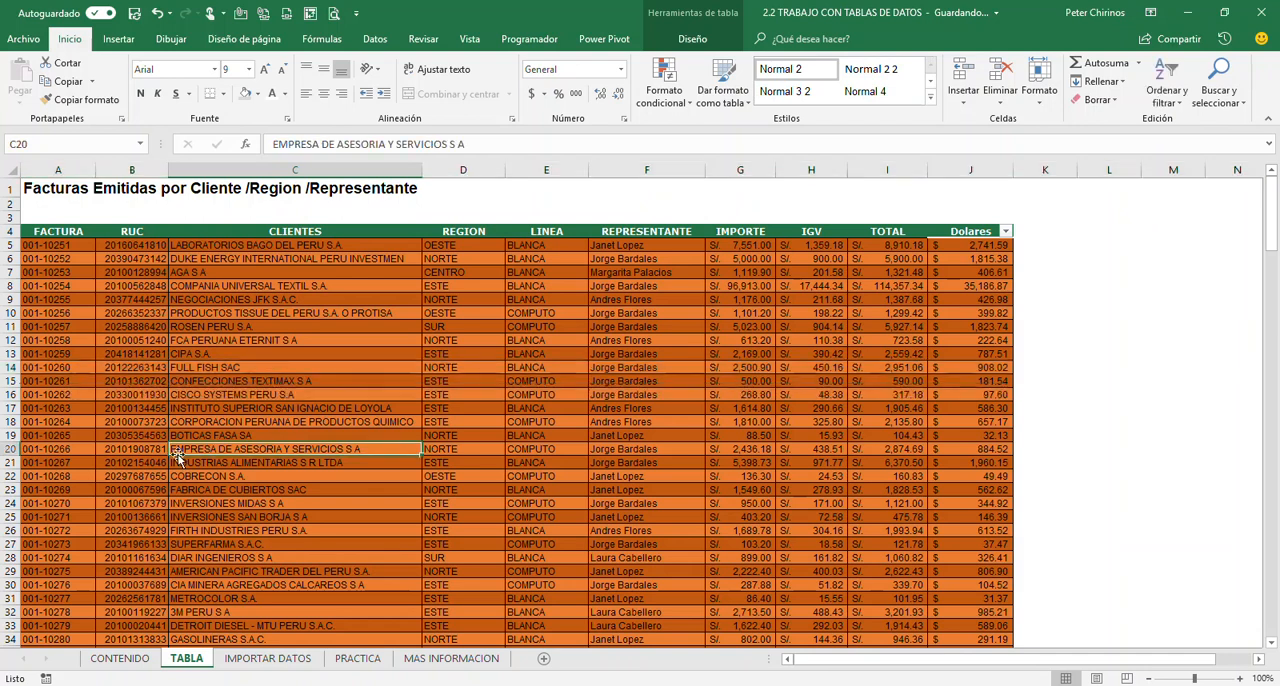
pyautogui.click(194, 357)
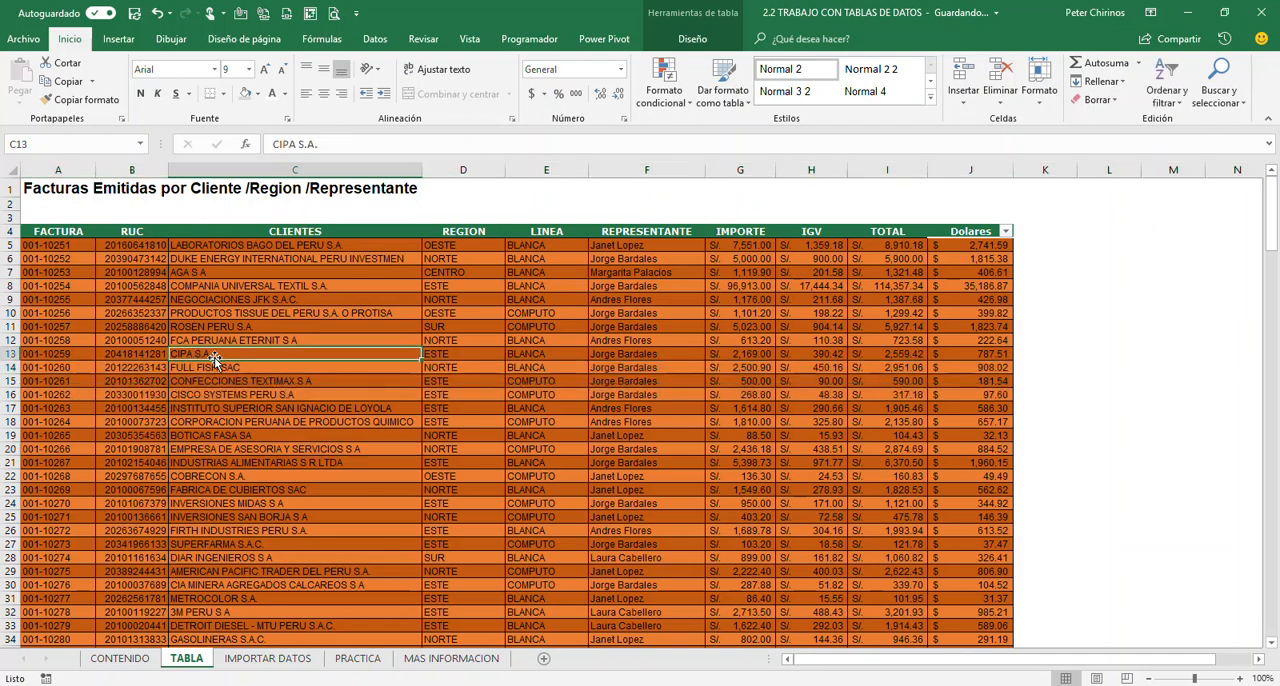
pyautogui.click(201, 367)
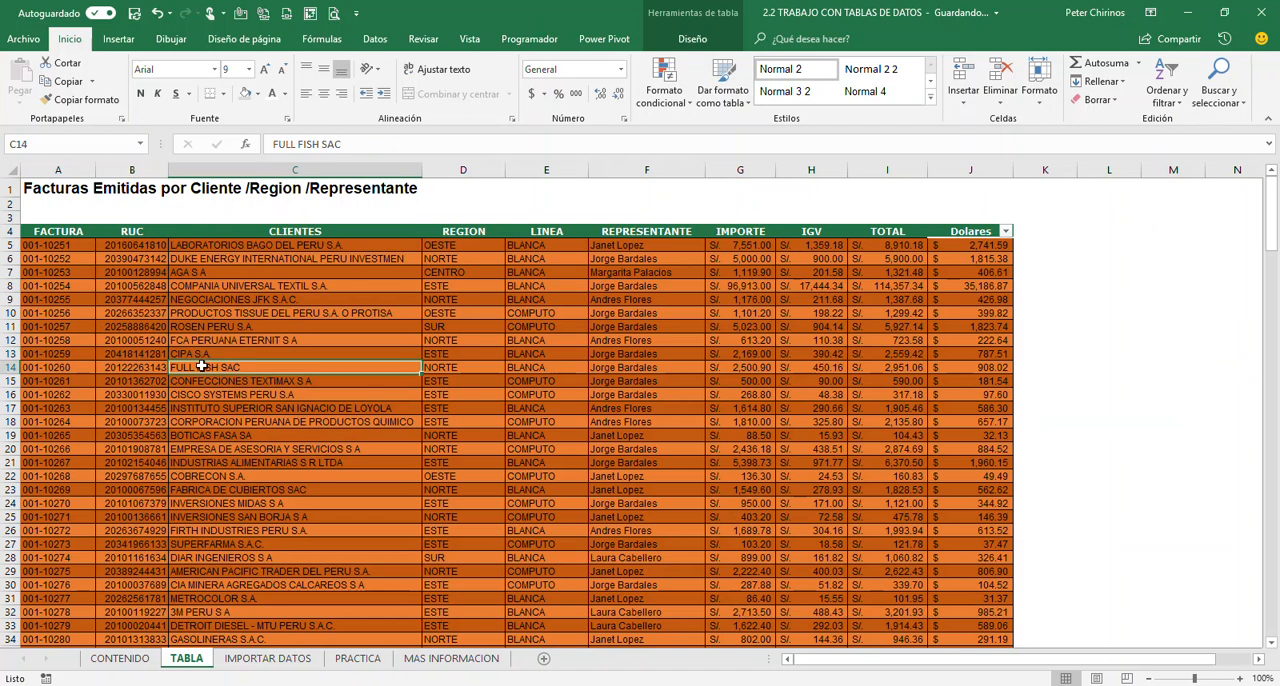
pyautogui.click(196, 381)
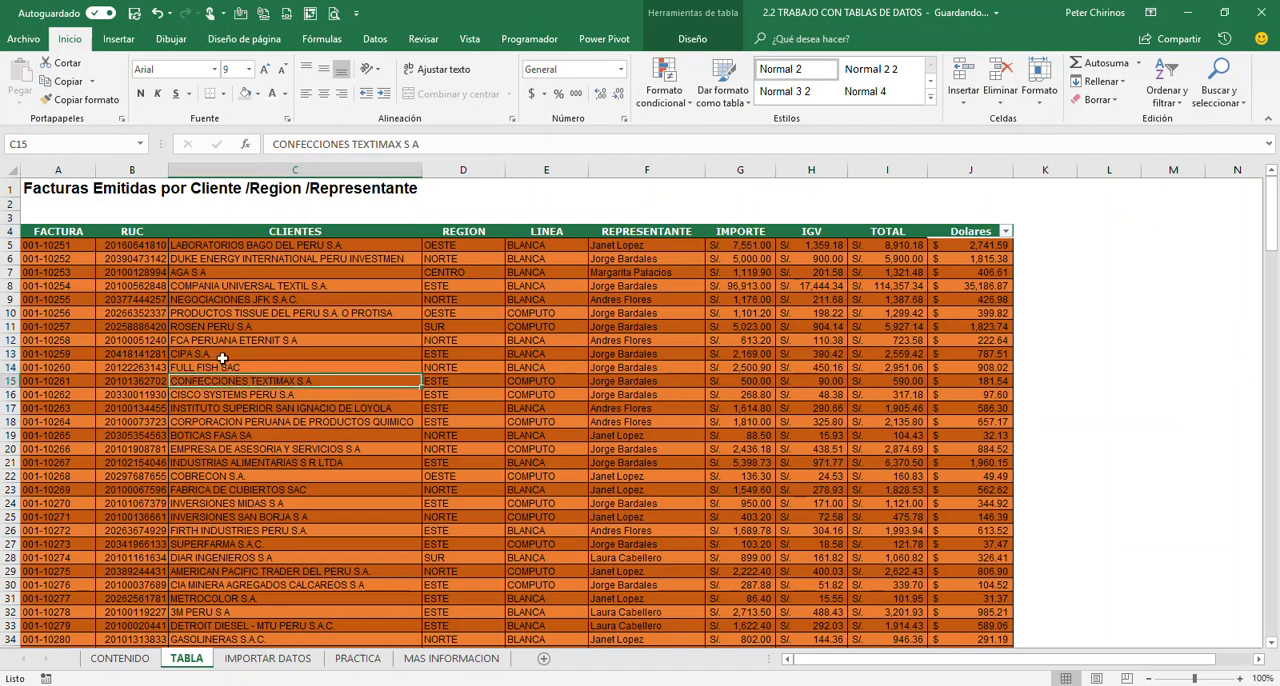
pyautogui.moveTo(134, 344); pyautogui.dragTo(363, 343)
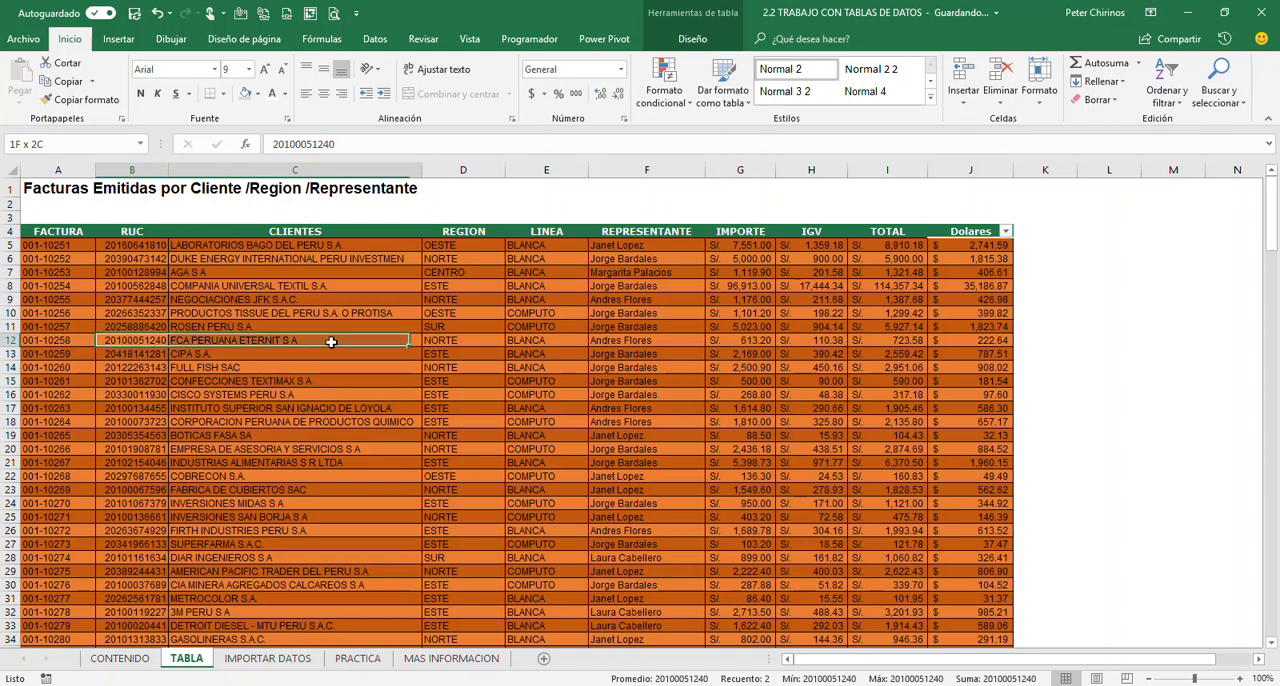
pyautogui.click(224, 389)
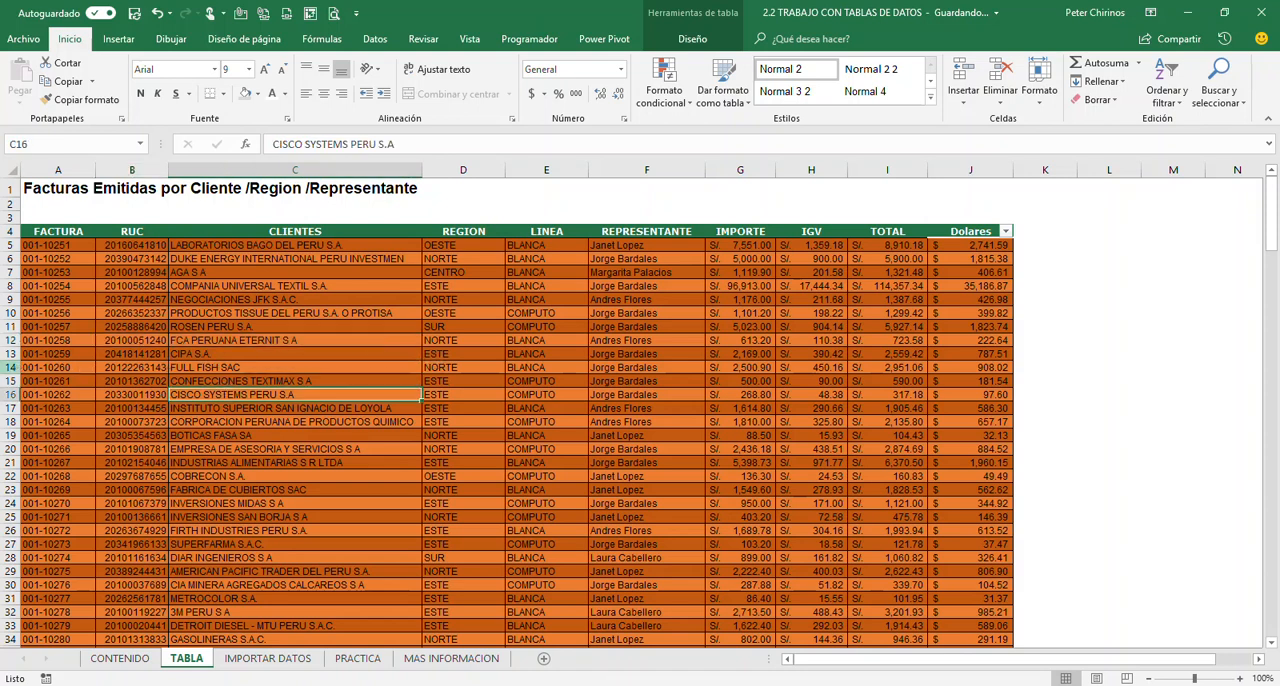
pyautogui.click(11, 367)
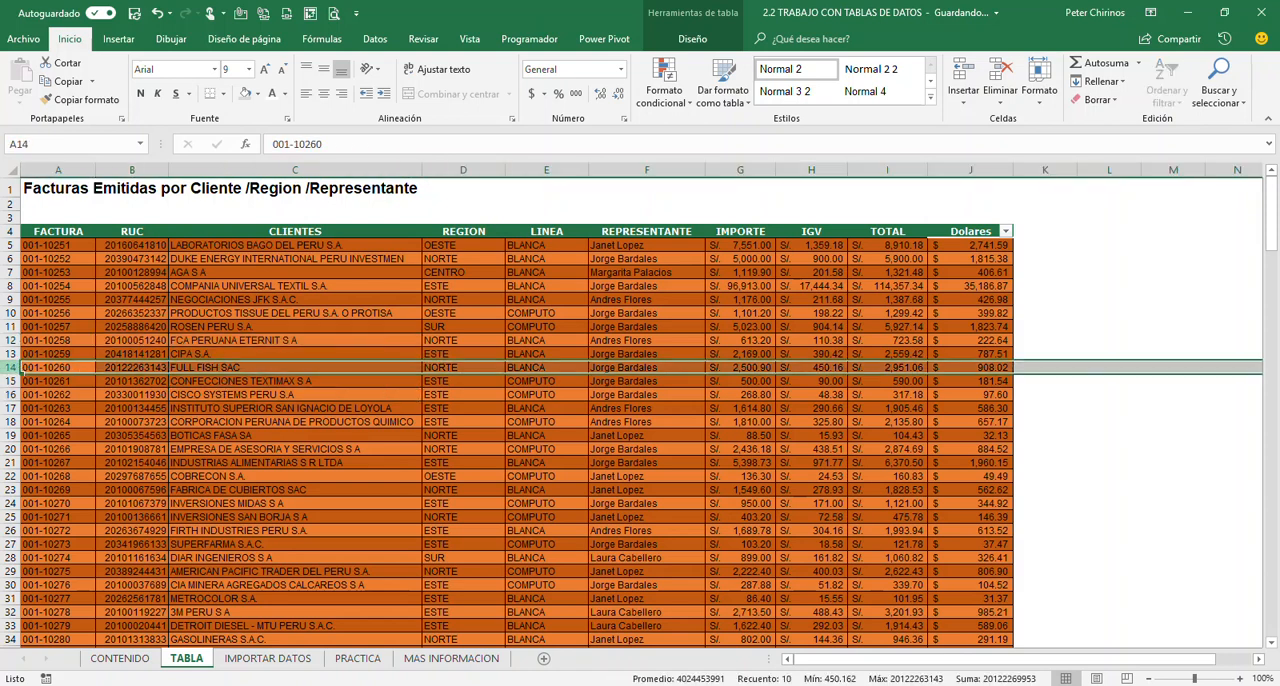
pyautogui.click(240, 395)
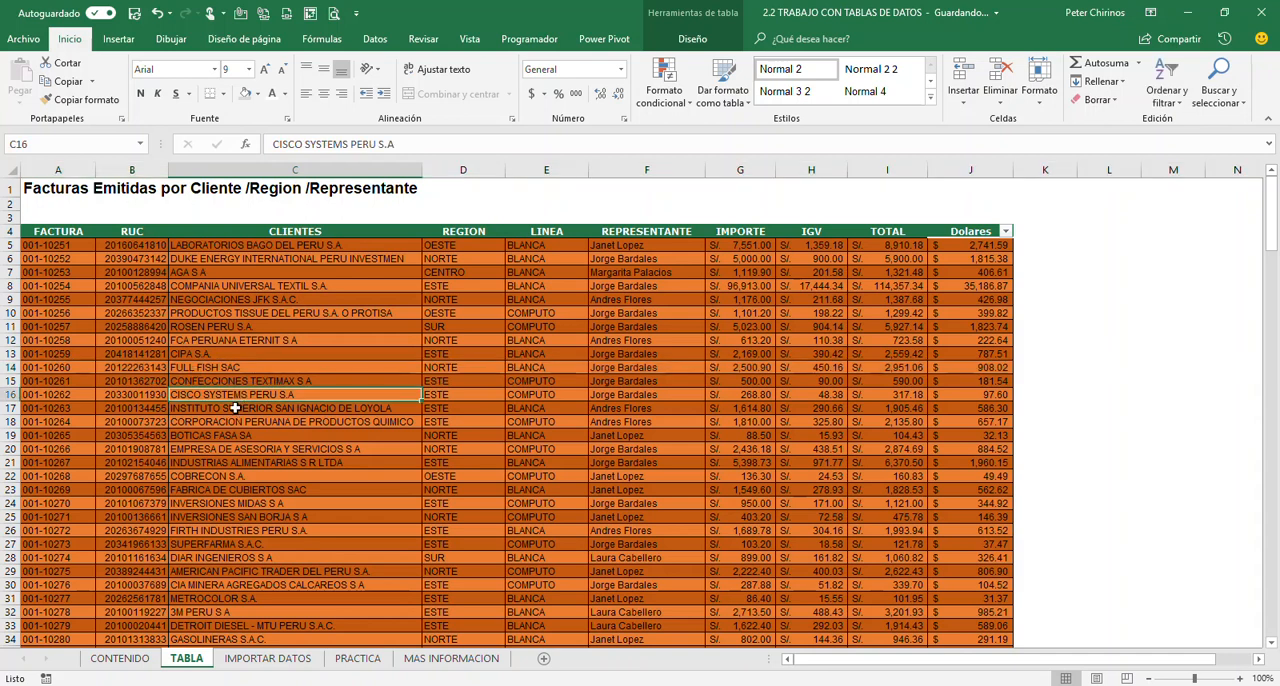
# Insert a blank row at row 14 of the table, between the CIPA S.A. and FULL FISH SAC records
pyautogui.rightClick(12, 367)
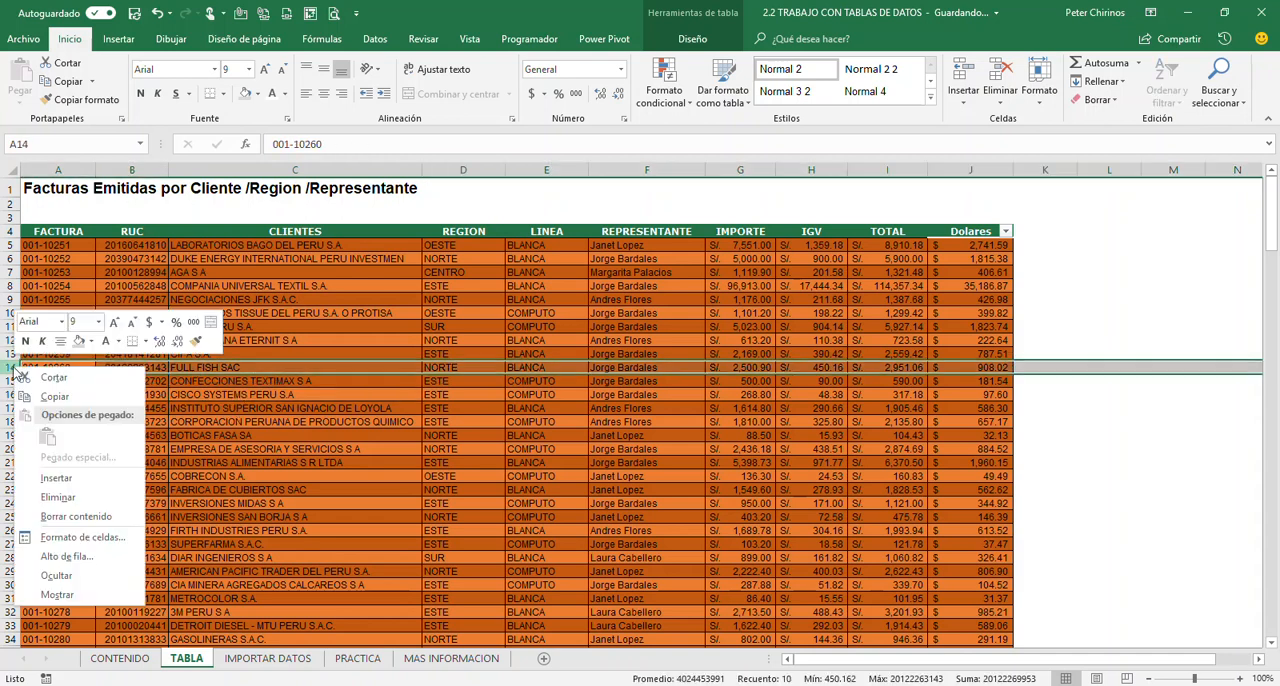
pyautogui.click(56, 478)
pyautogui.click(232, 462)
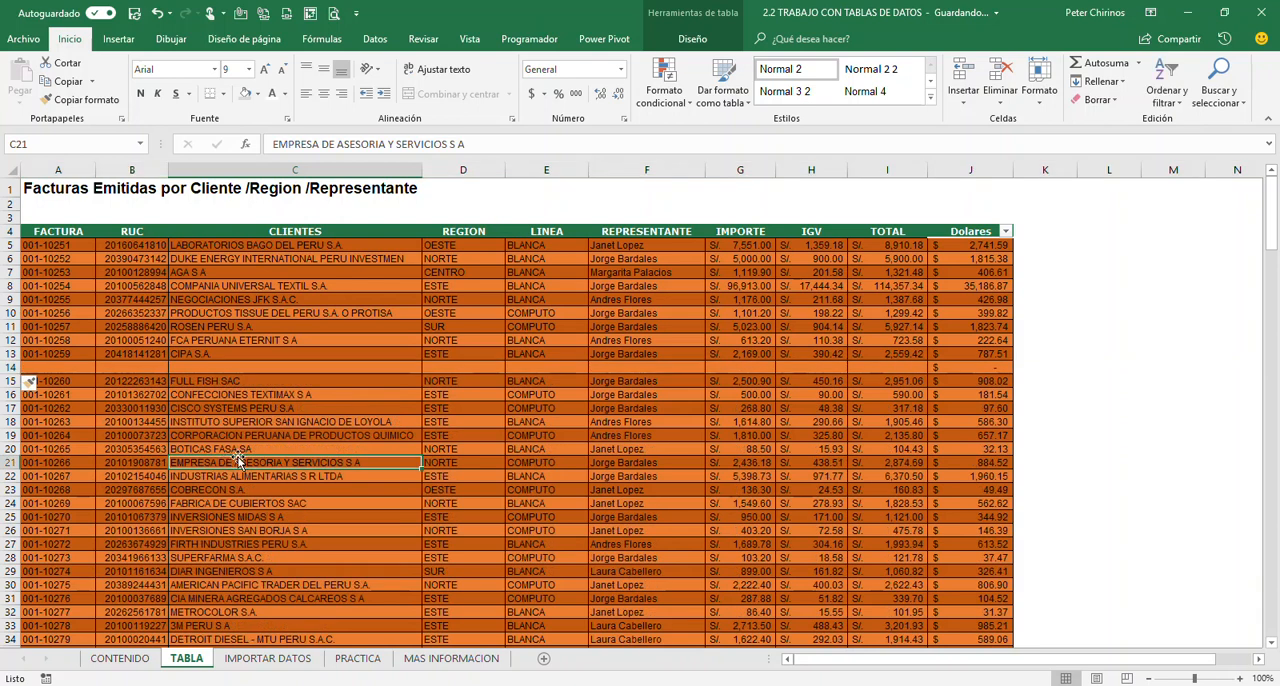
pyautogui.click(207, 381)
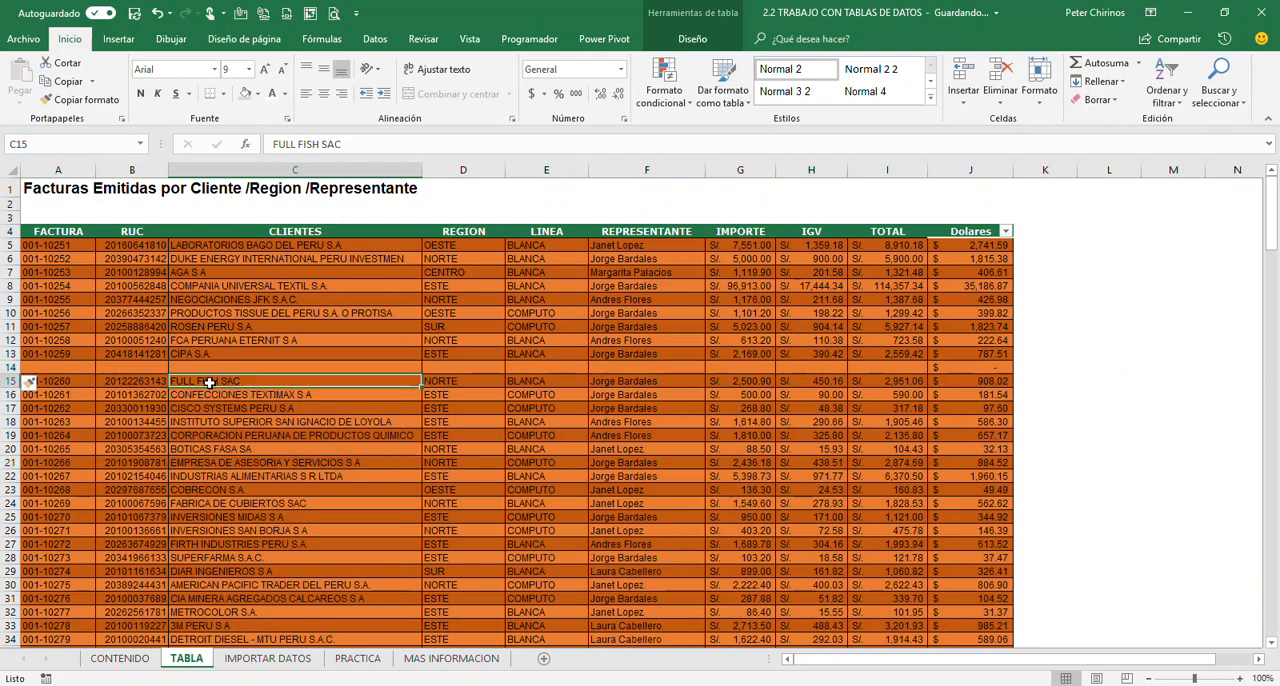
pyautogui.click(222, 366)
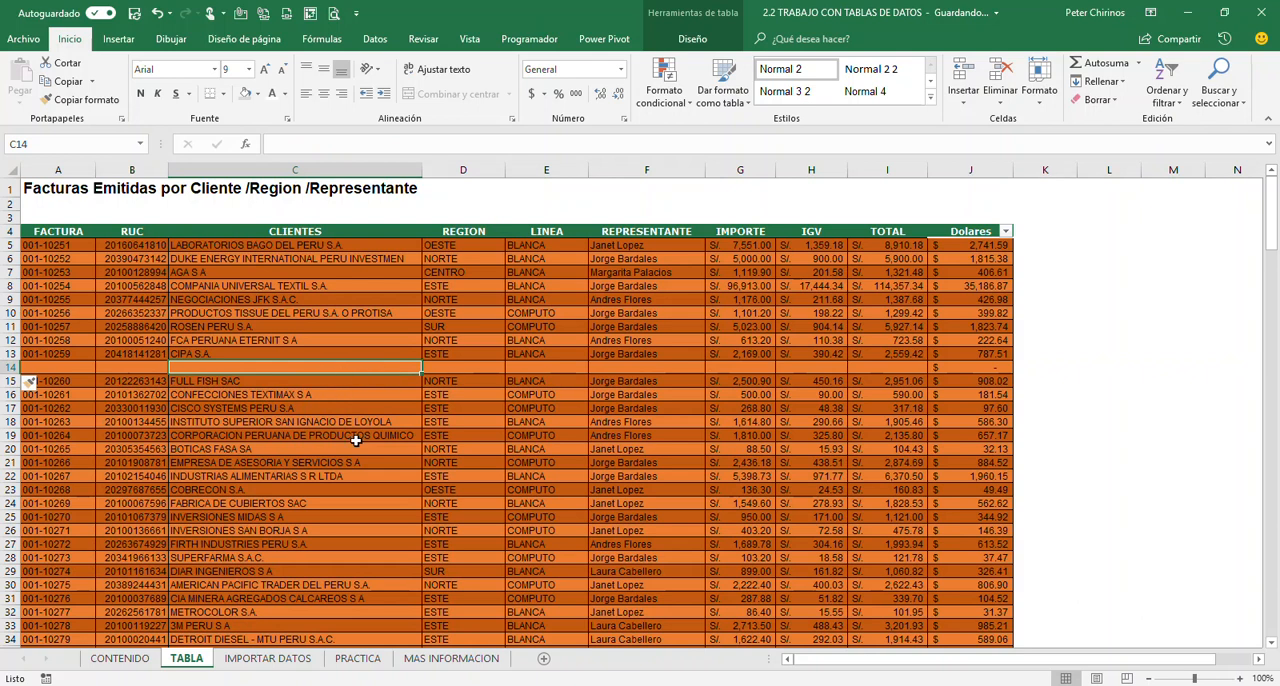
# Undo the insertion of the blank row above the FULL FISH SAC record
pyautogui.hotkey('shift', 'space')
pyautogui.hotkey('ctrl', '-')
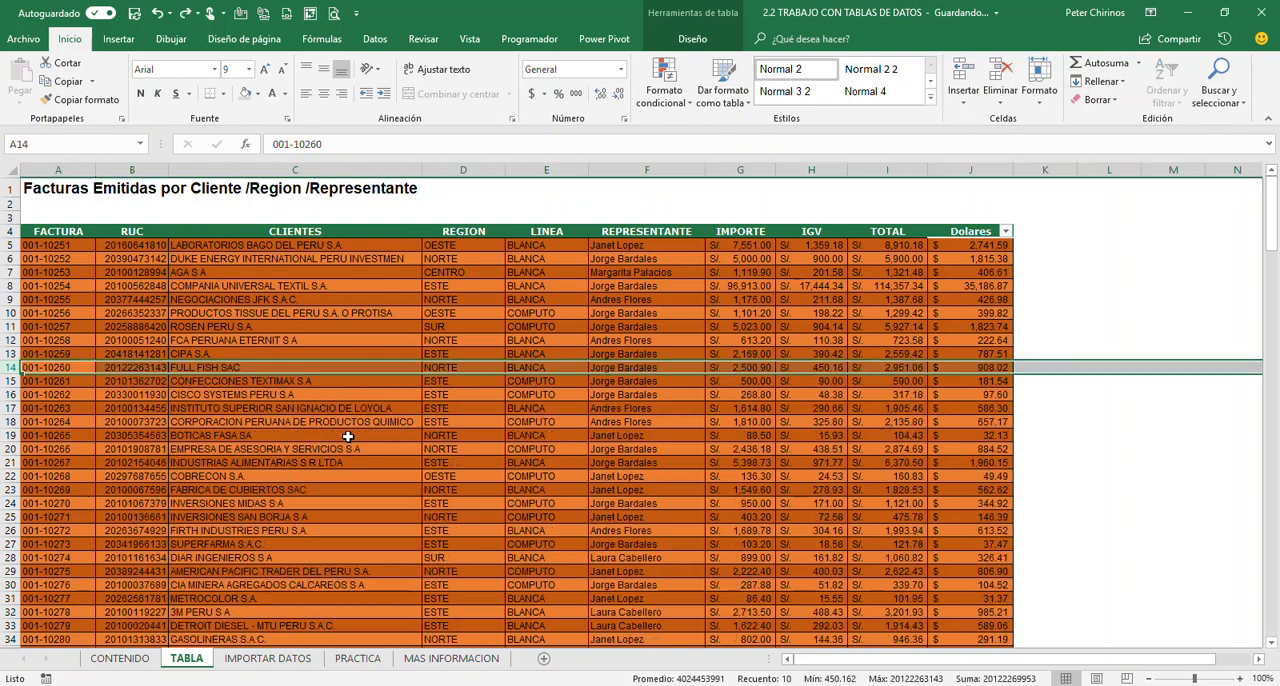
pyautogui.click(348, 423)
pyautogui.click(374, 338)
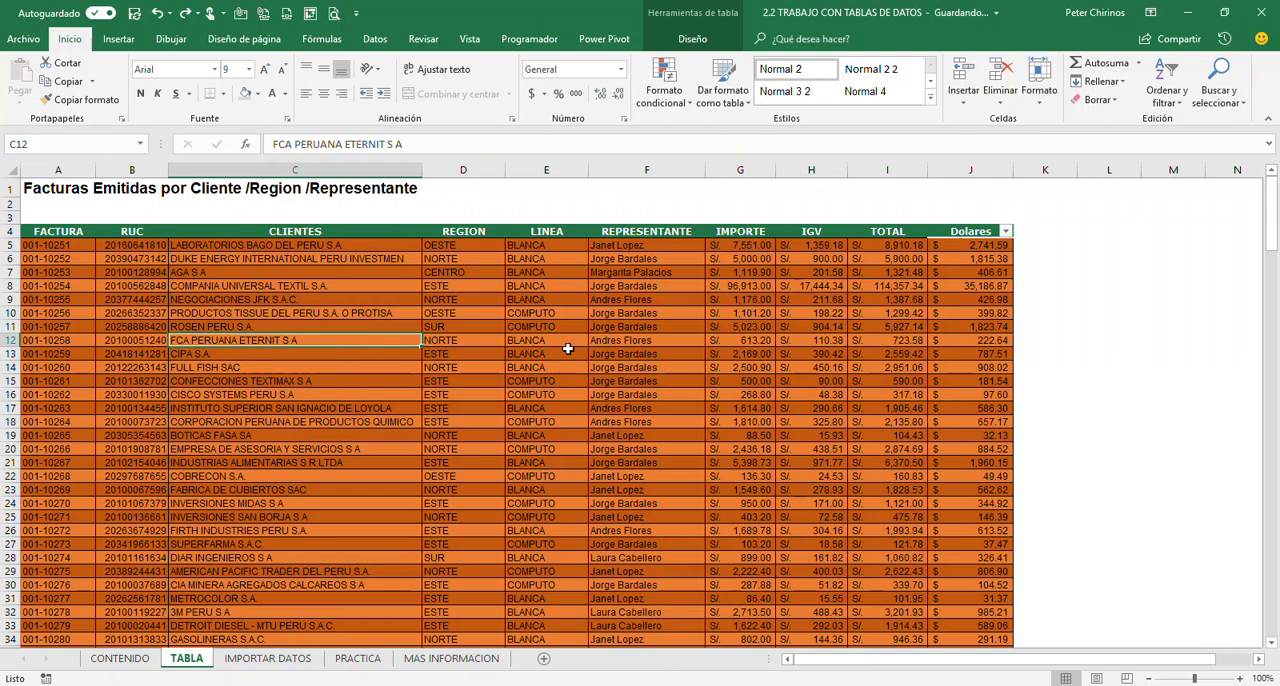
# Turn on the totals row (Fila de totales) for the BASE table below its last record
pyautogui.scroll(-20, 567, 348)
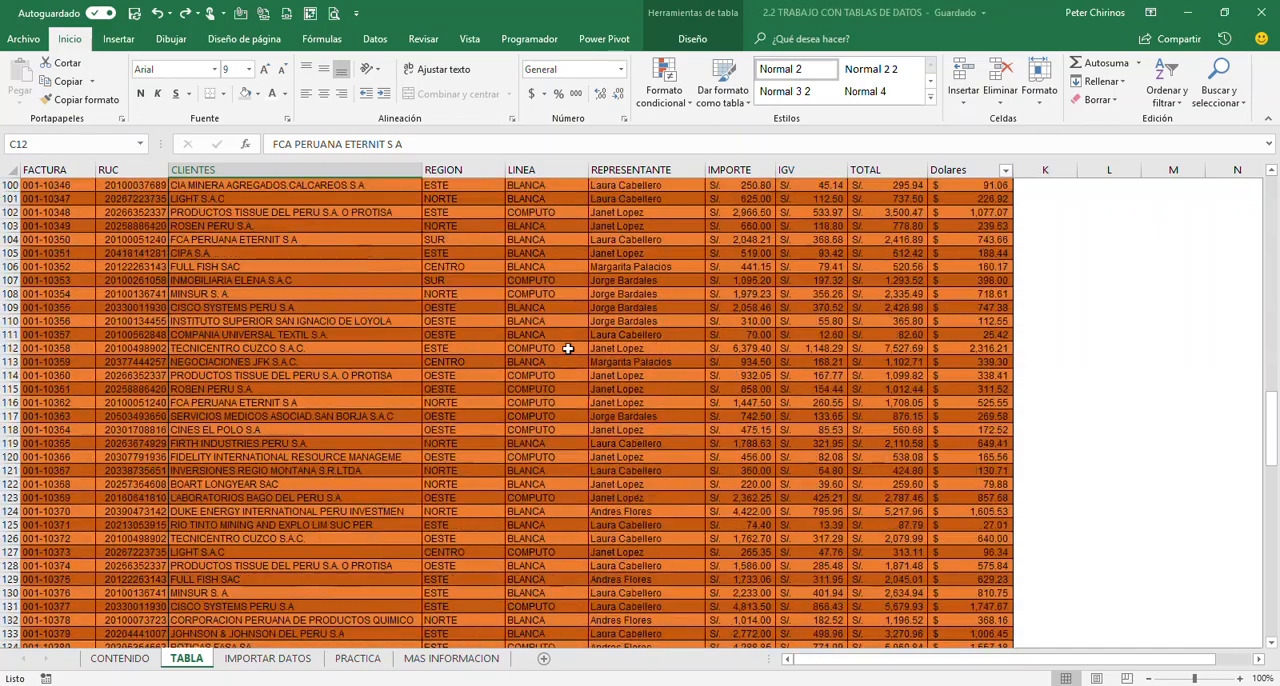
pyautogui.scroll(-8, 567, 348)
pyautogui.click(637, 393)
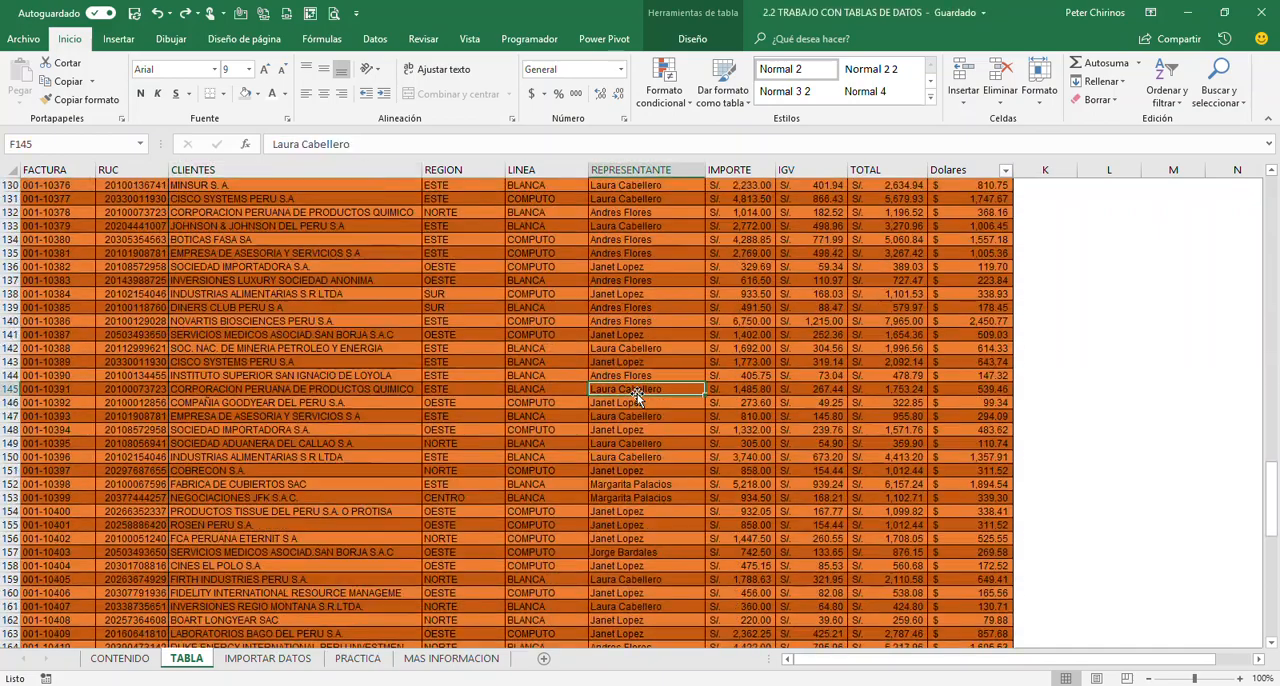
pyautogui.hotkey('ctrl', 'Down')
pyautogui.scroll(-6, 637, 393)
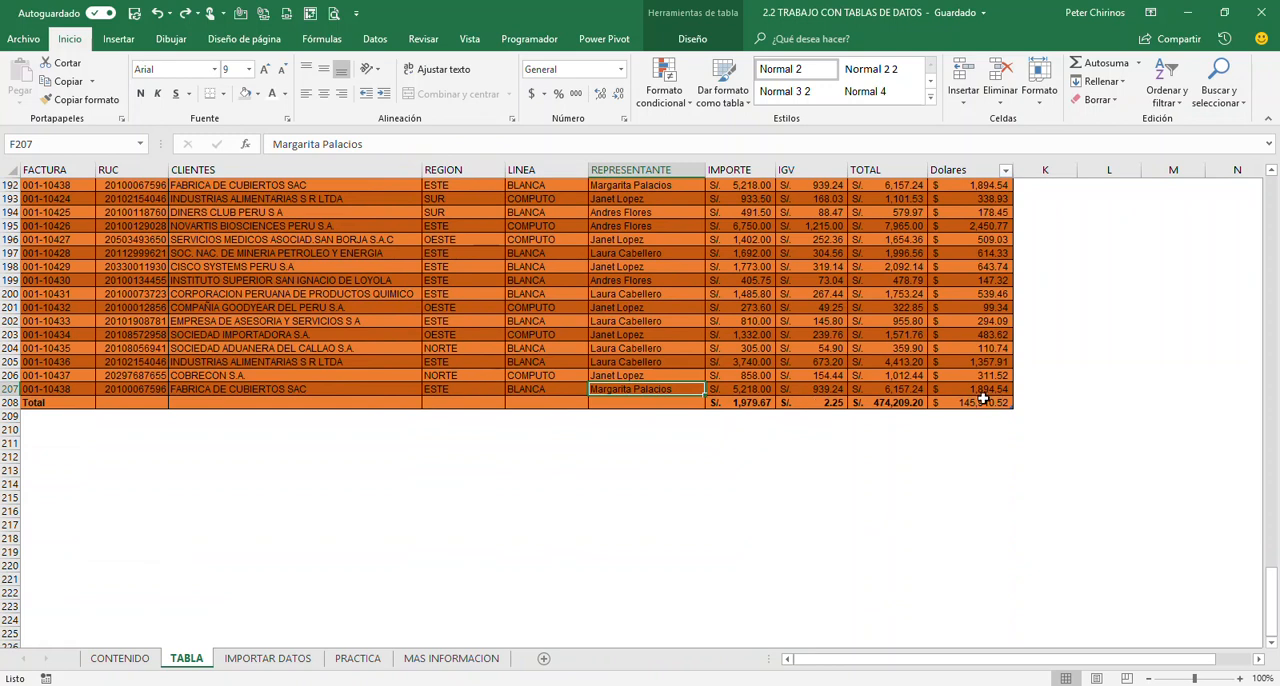
pyautogui.click(692, 38)
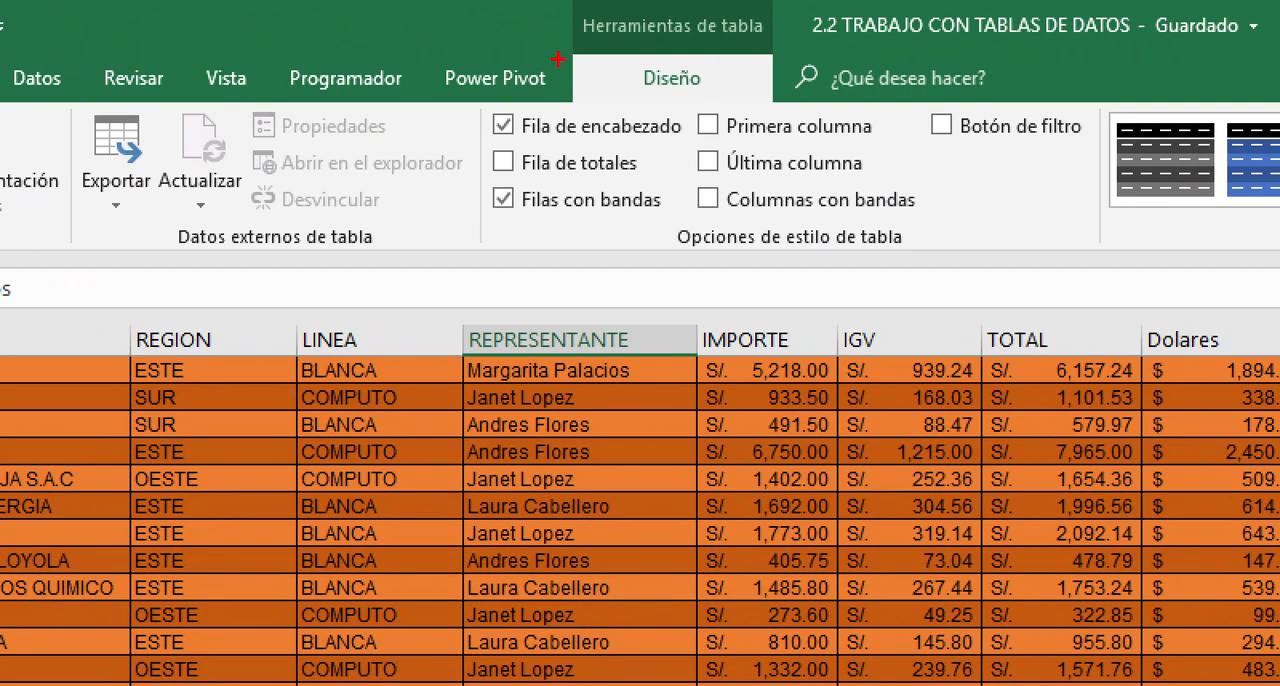
pyautogui.moveTo(480, 101)
pyautogui.mouseDown()
pyautogui.moveTo(564, 154)
pyautogui.moveTo(604, 162)
pyautogui.mouseUp()
pyautogui.press('e')
pyautogui.press('Escape')
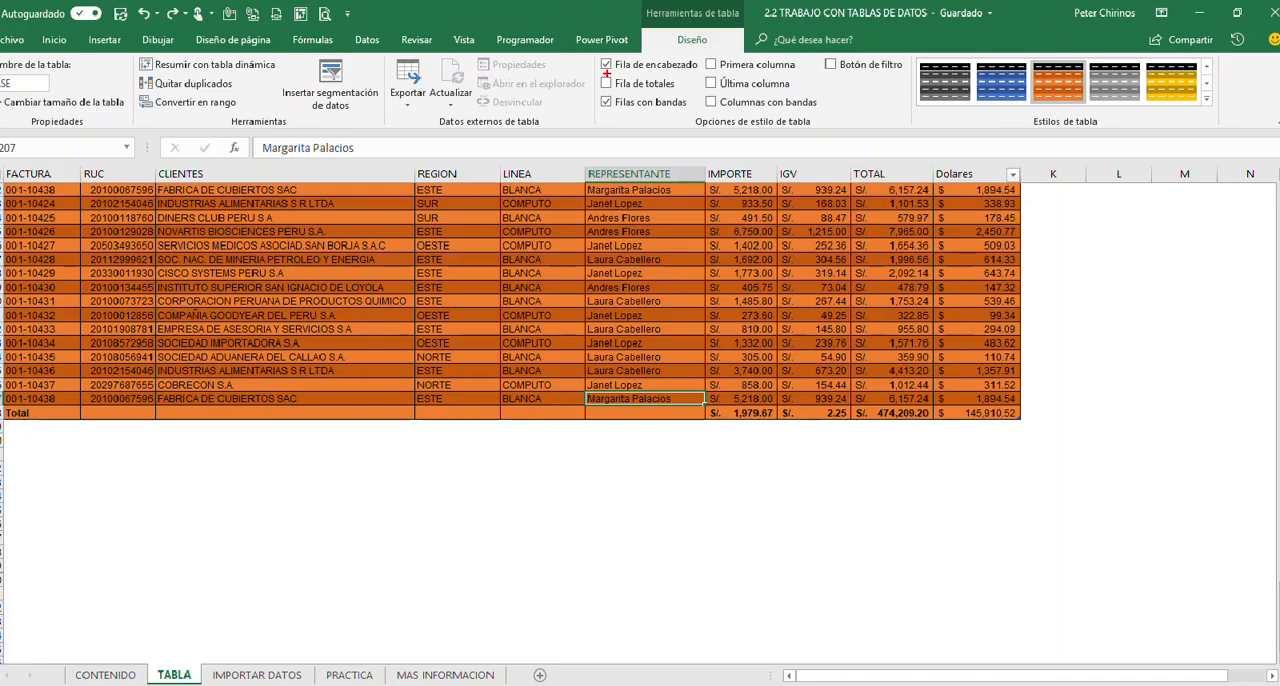
pyautogui.click(608, 81)
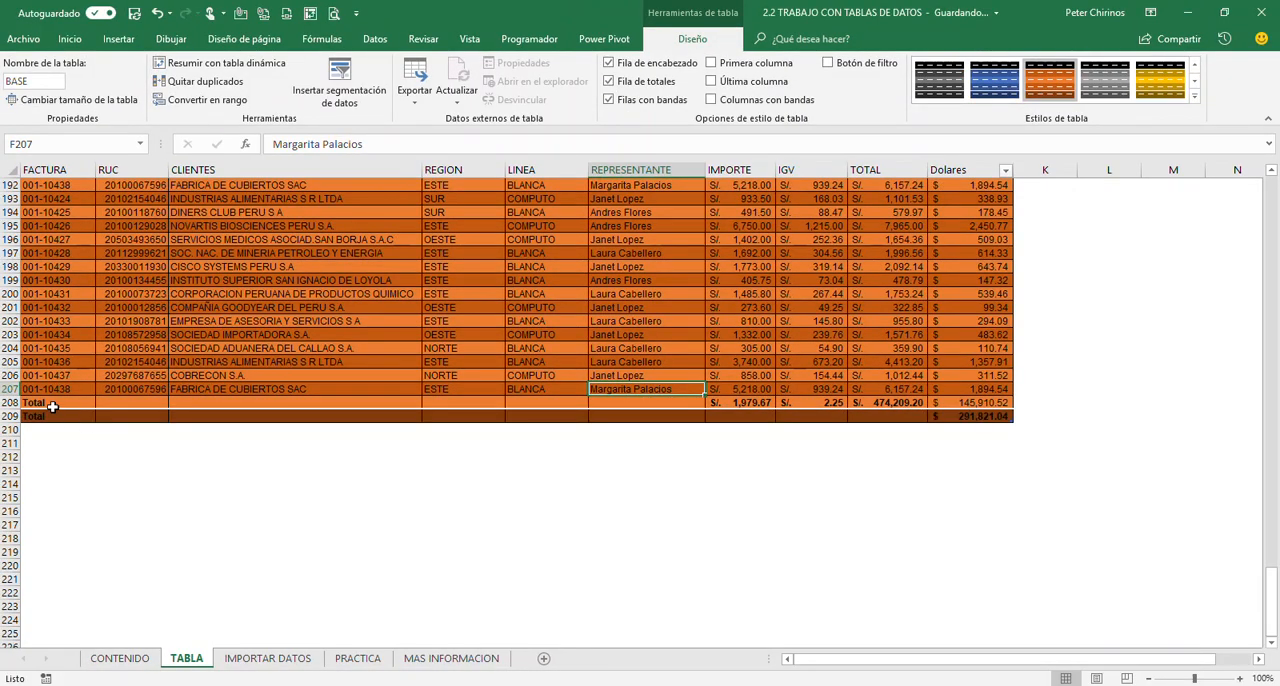
# Delete the old Total row 208, which sits just above the table's new totals row
pyautogui.click(18, 403)
pyautogui.rightClick(10, 403)
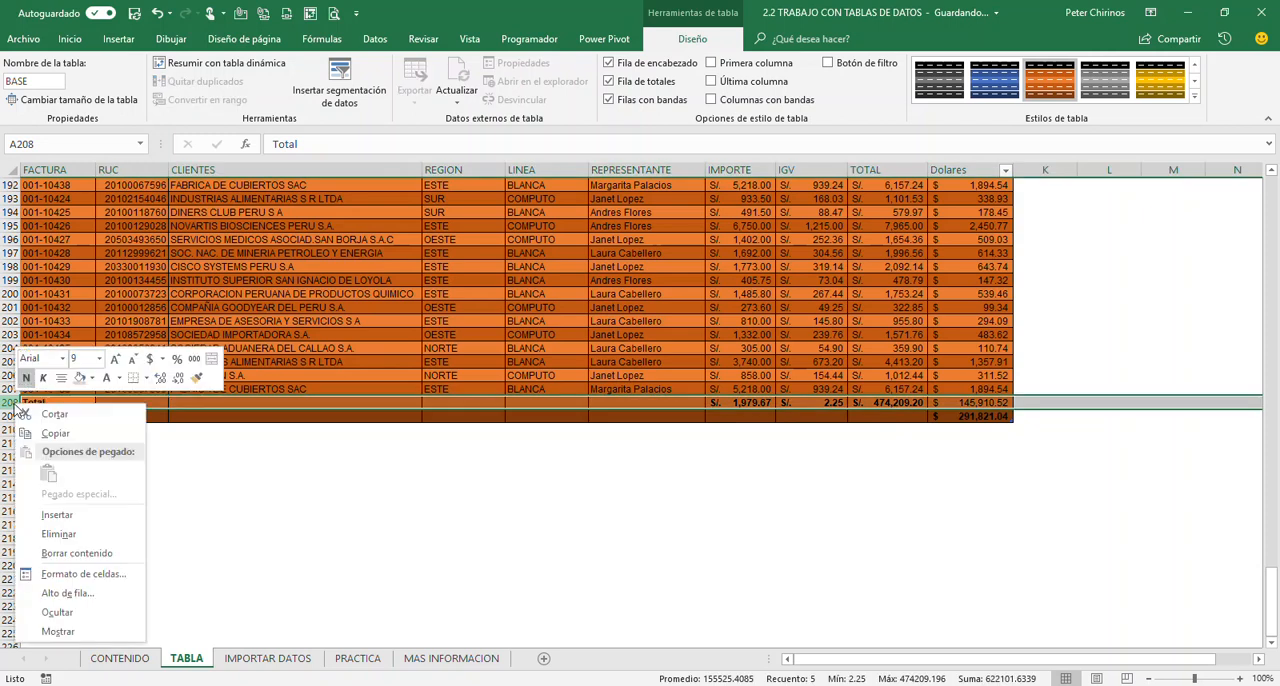
pyautogui.click(62, 532)
pyautogui.click(362, 348)
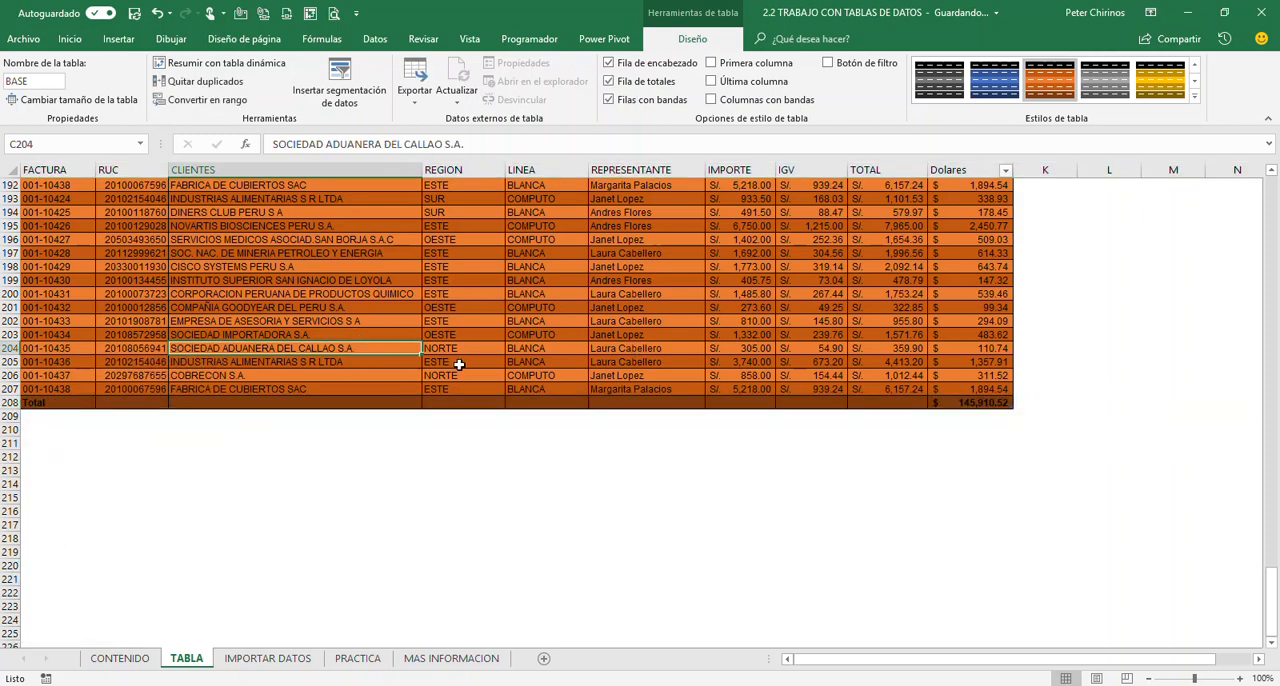
# Check the function options of the Dolares total, and set the TOTAL column's cell in the totals row to Suma
pyautogui.click(955, 402)
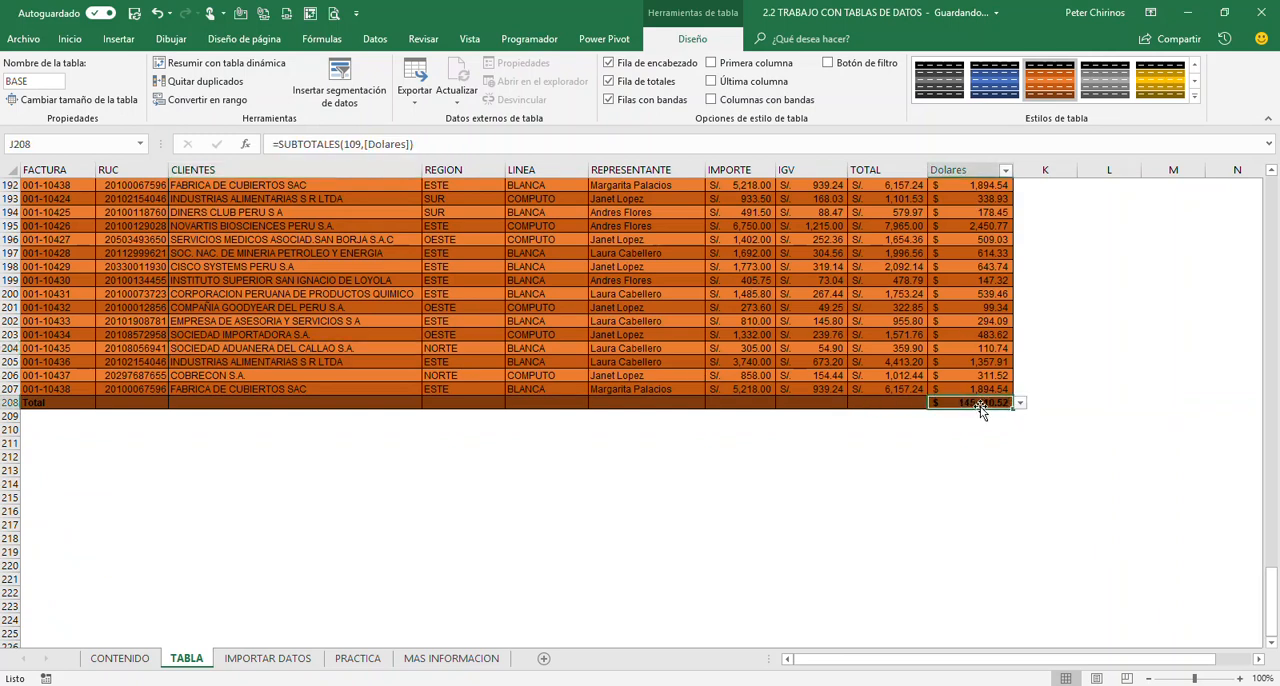
pyautogui.click(1020, 403)
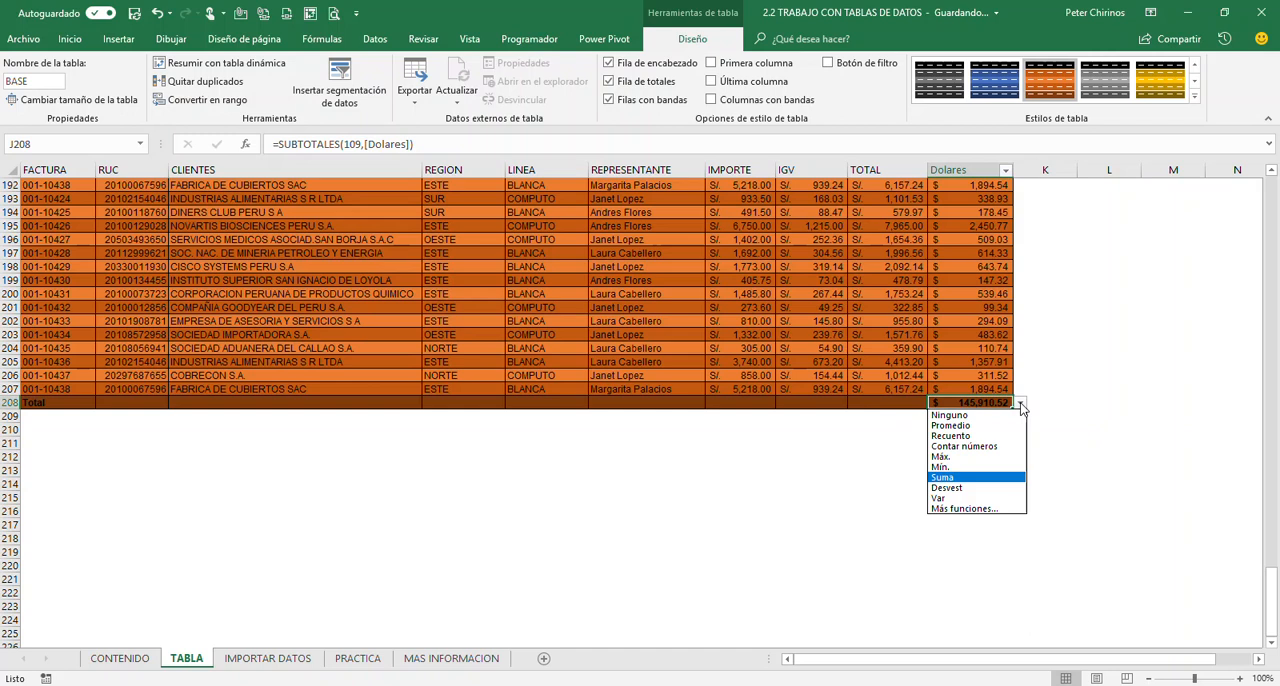
pyautogui.click(884, 420)
pyautogui.click(888, 404)
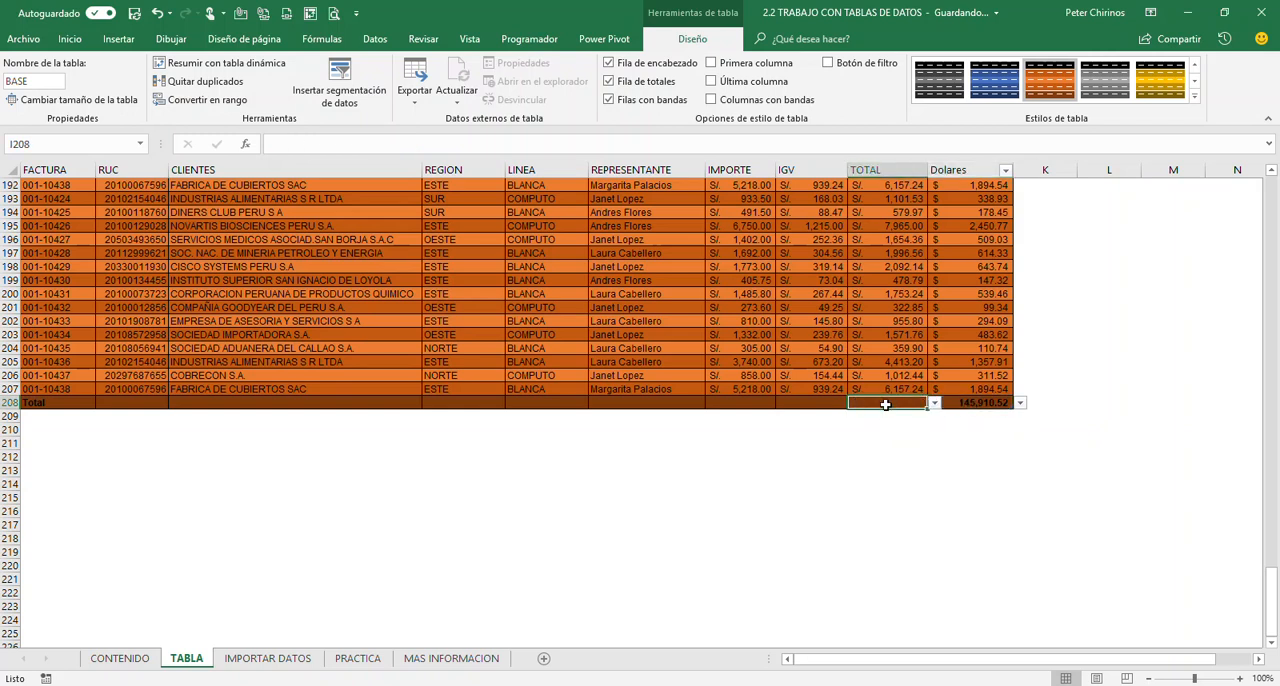
pyautogui.click(933, 403)
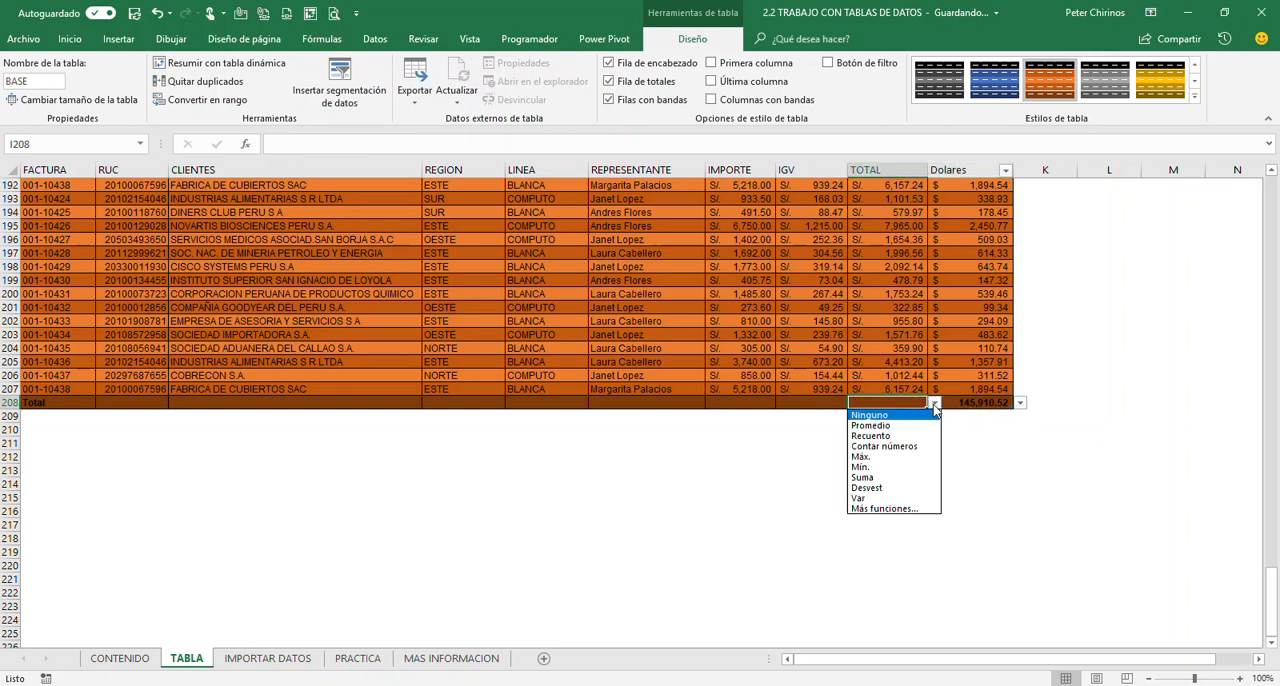
pyautogui.click(904, 474)
# Set the IGV column's cell in the totals row to Promedio
pyautogui.click(818, 401)
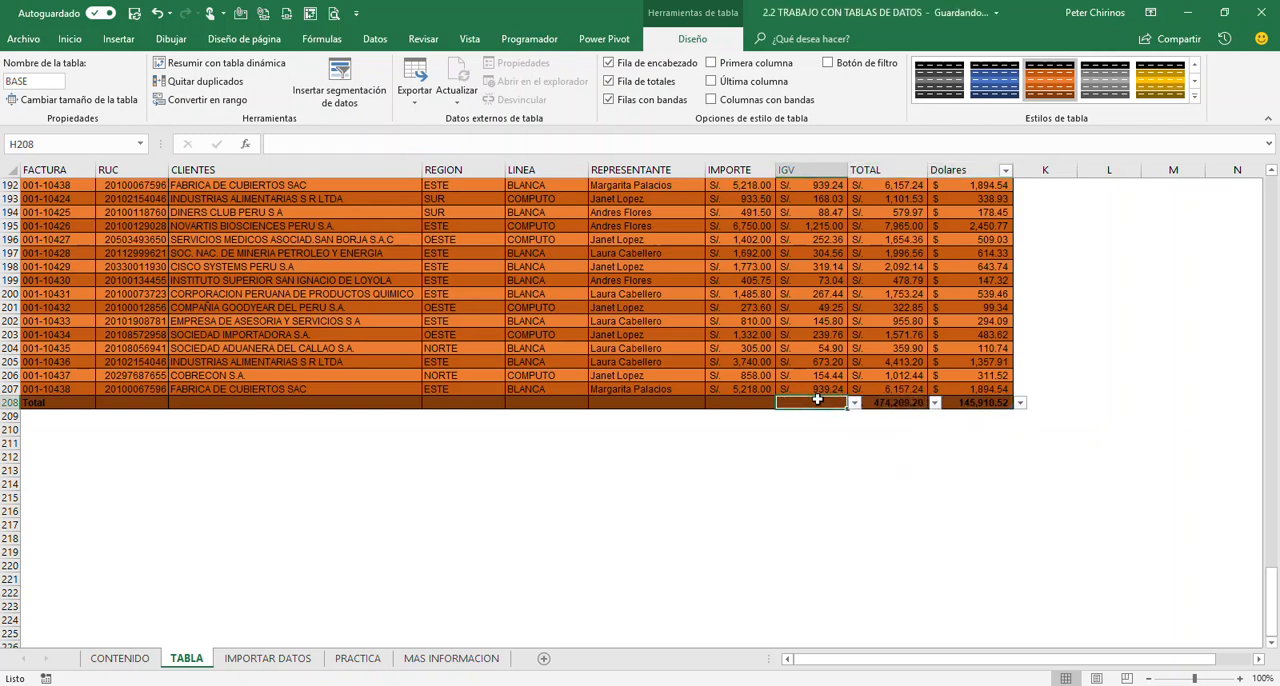
pyautogui.click(855, 403)
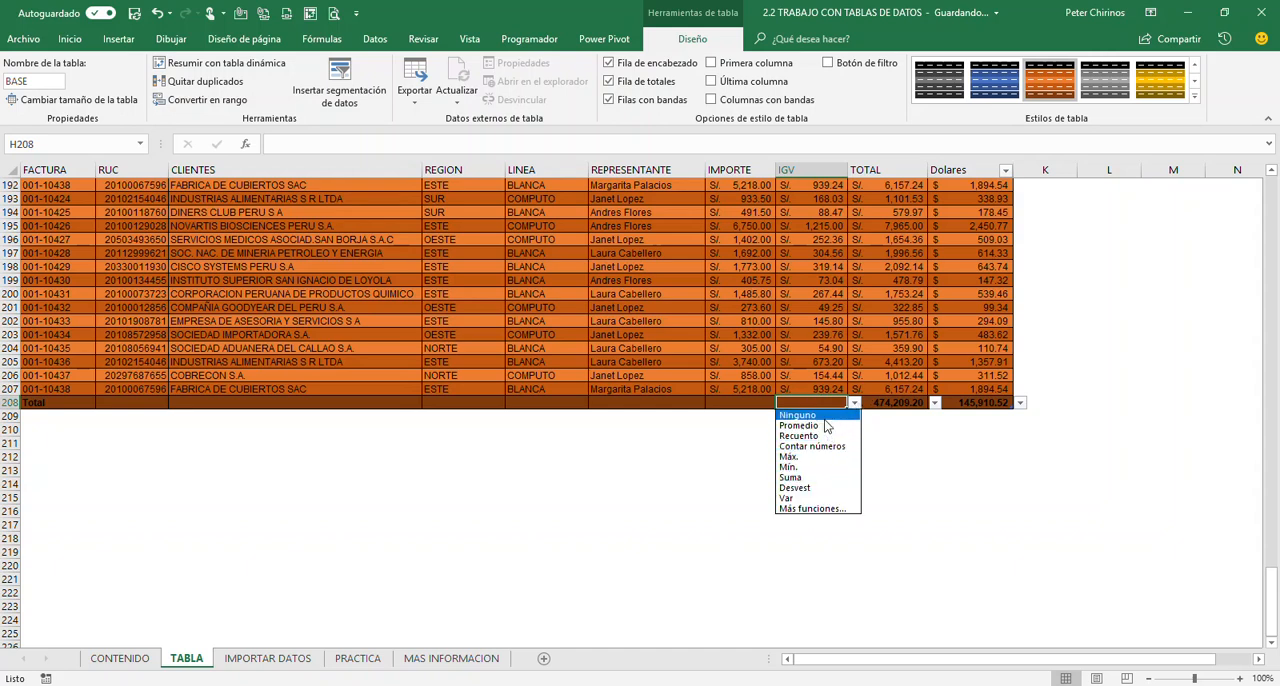
pyautogui.click(798, 425)
# Set the IMPORTE column's cell in the totals row to Máx
pyautogui.click(745, 403)
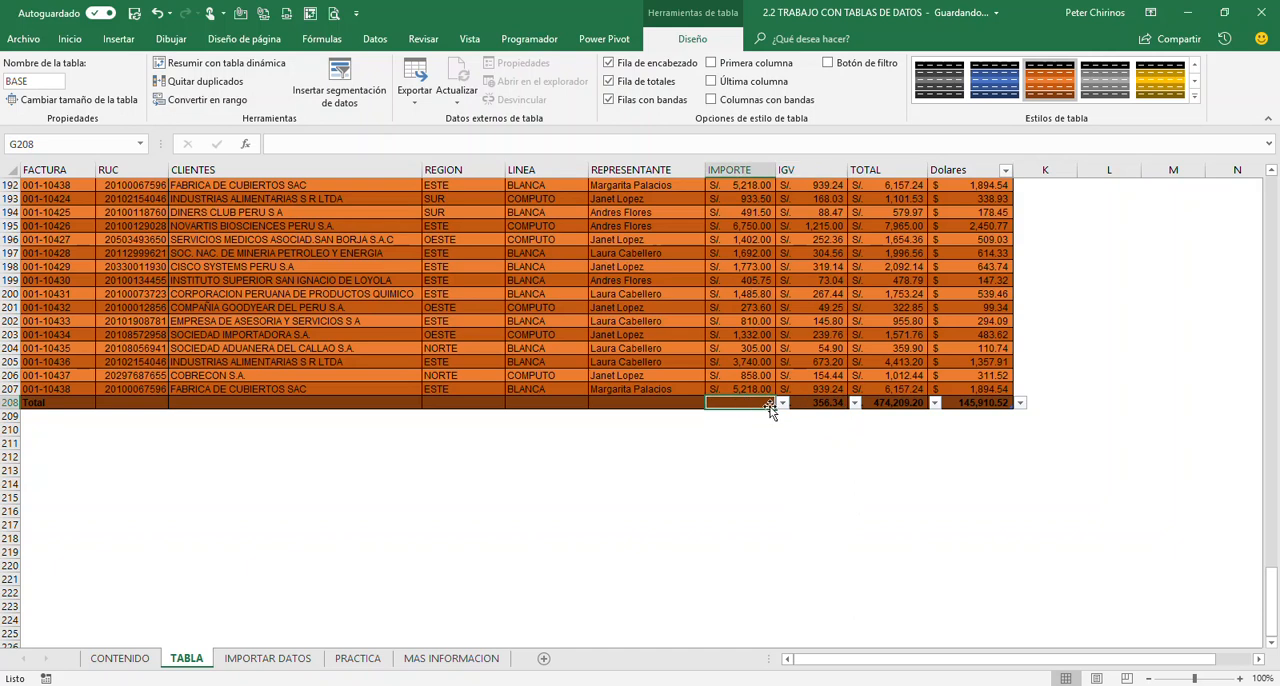
pyautogui.click(782, 403)
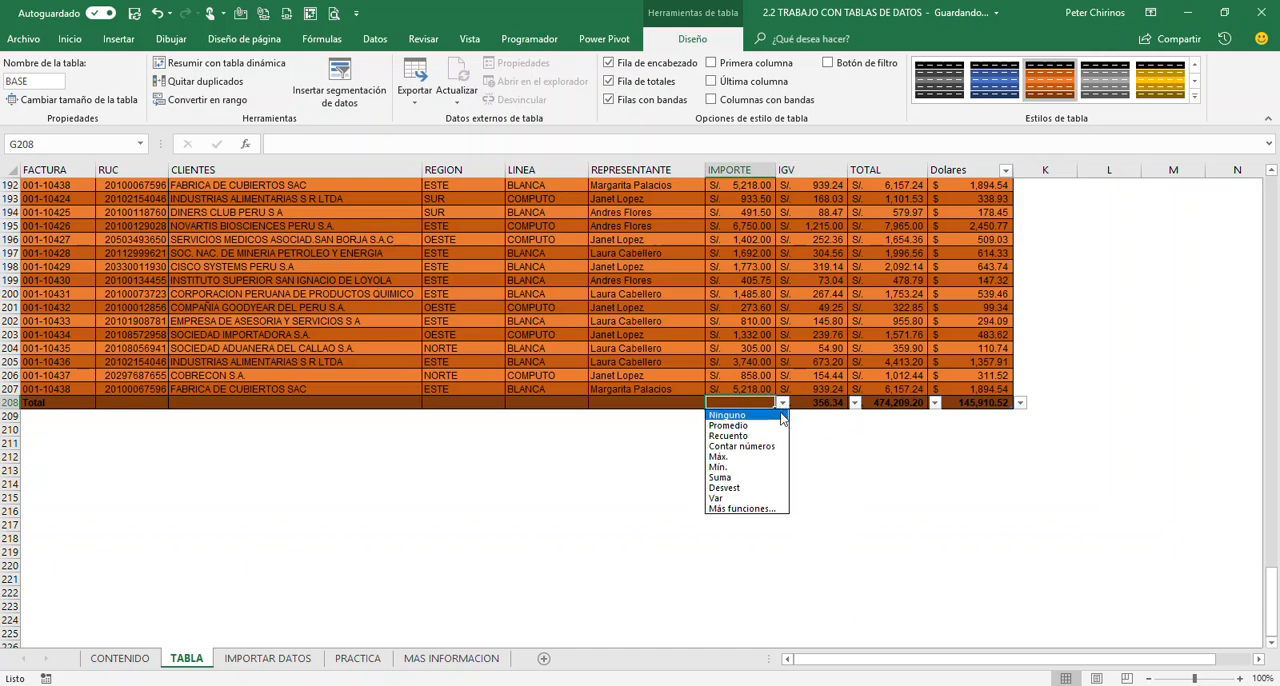
pyautogui.click(748, 477)
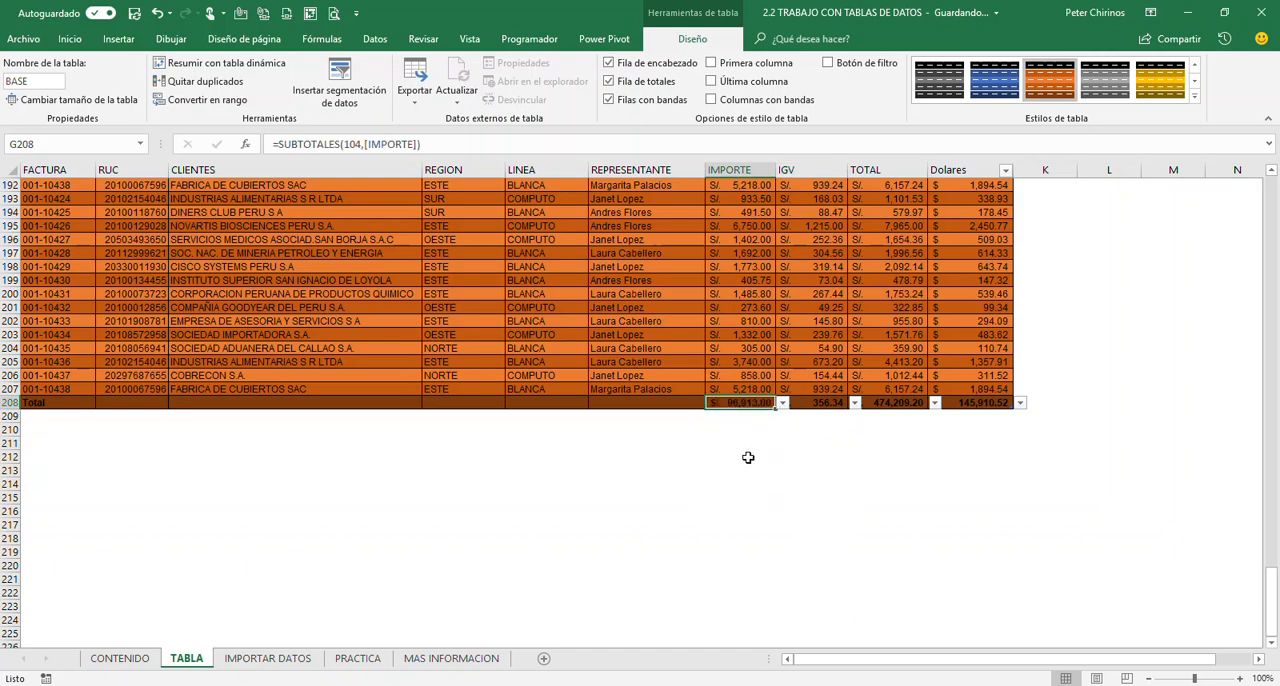
# Review the totals row cells for IMPORTE, IGV, TOTAL and Dolares, and return to the start of the table
pyautogui.click(735, 322)
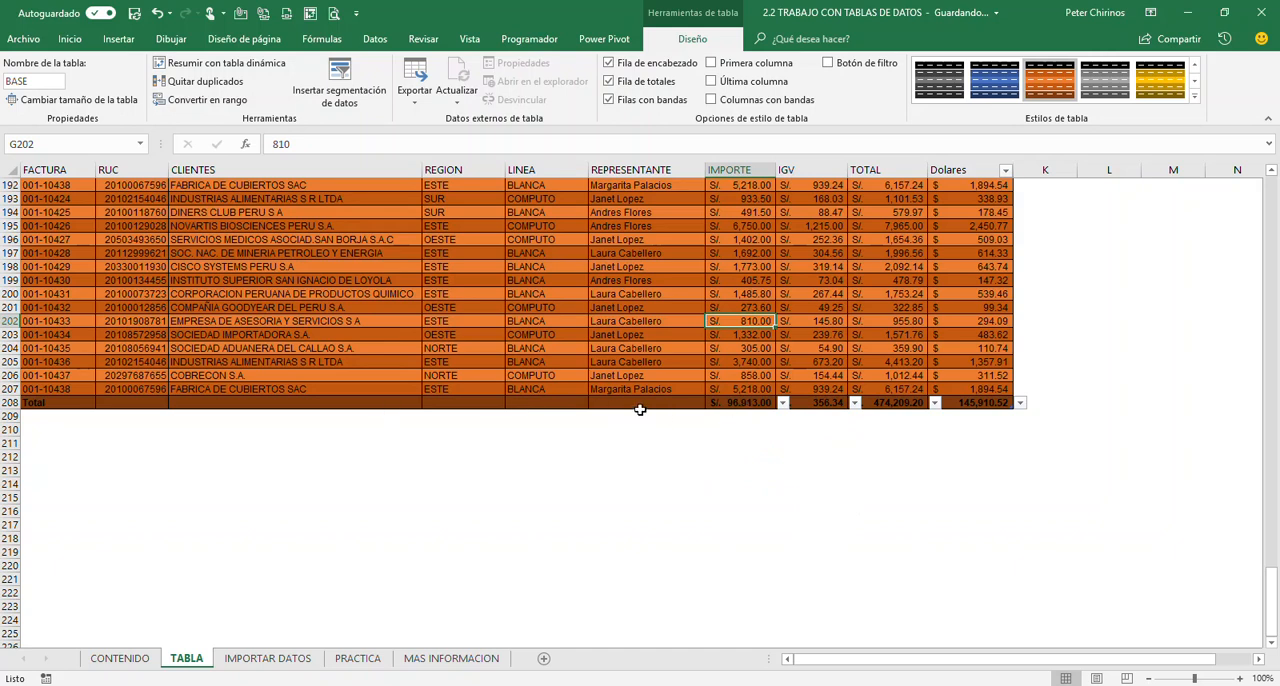
pyautogui.click(740, 403)
pyautogui.click(812, 403)
pyautogui.click(881, 409)
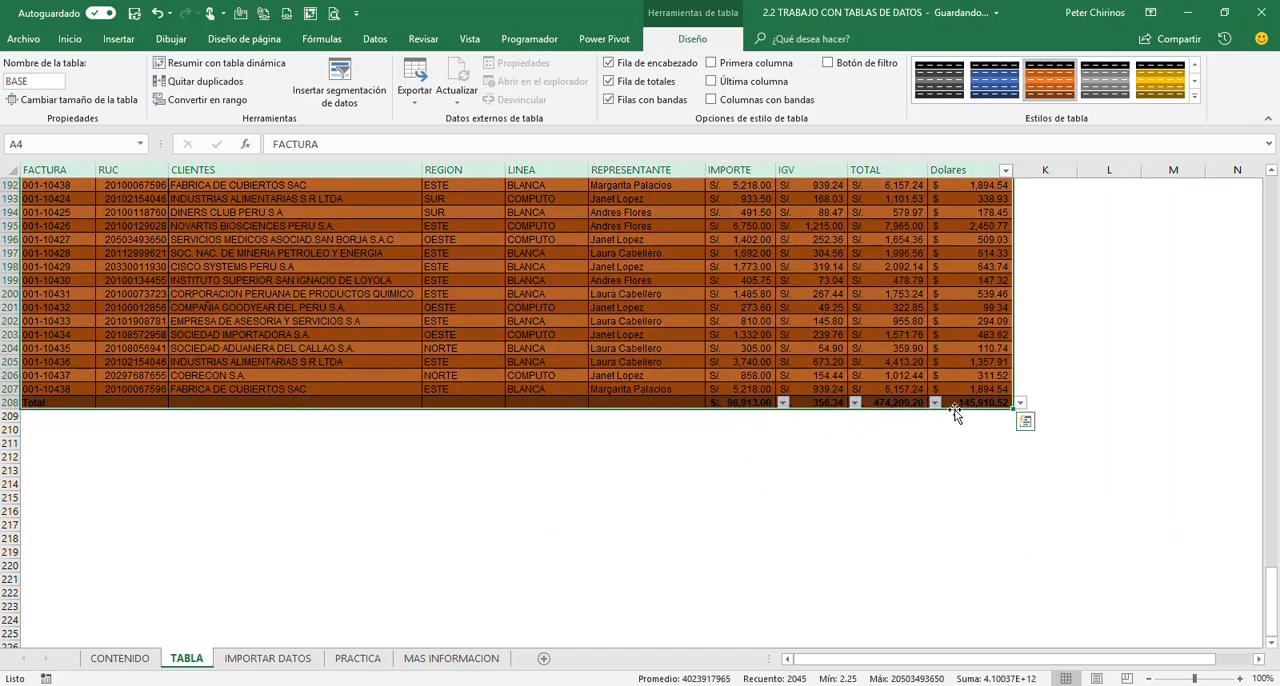
pyautogui.click(962, 403)
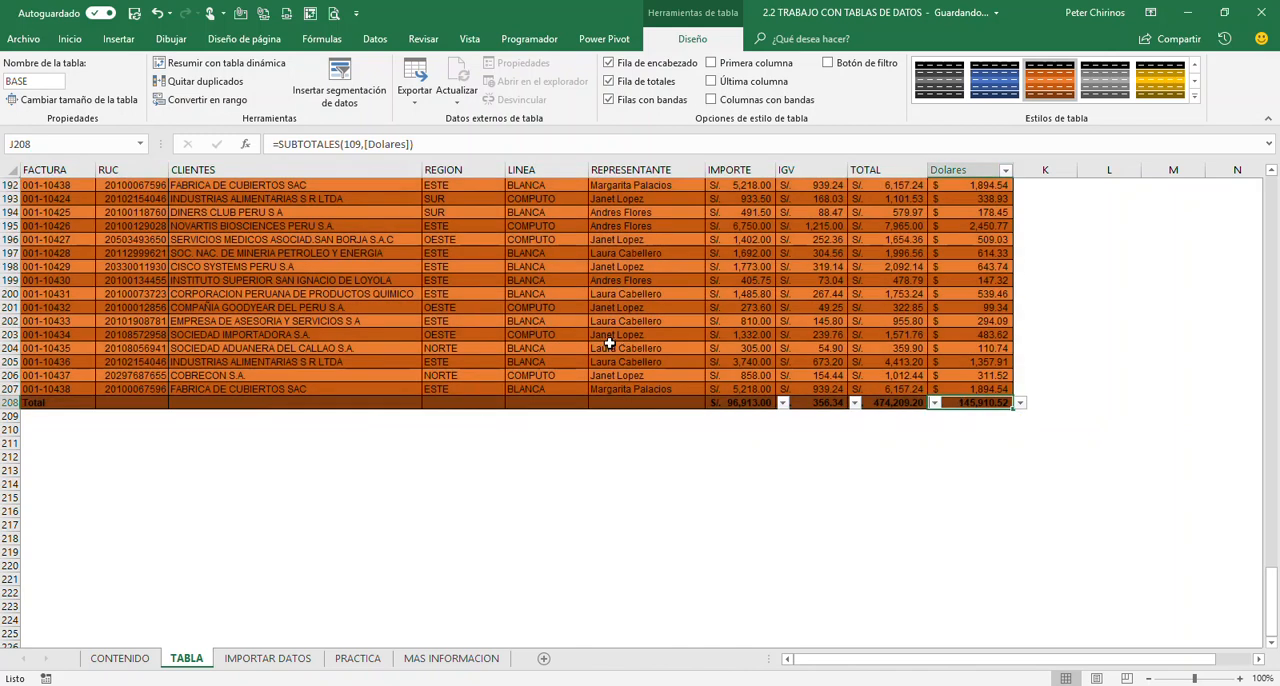
pyautogui.scroll(20, 609, 343)
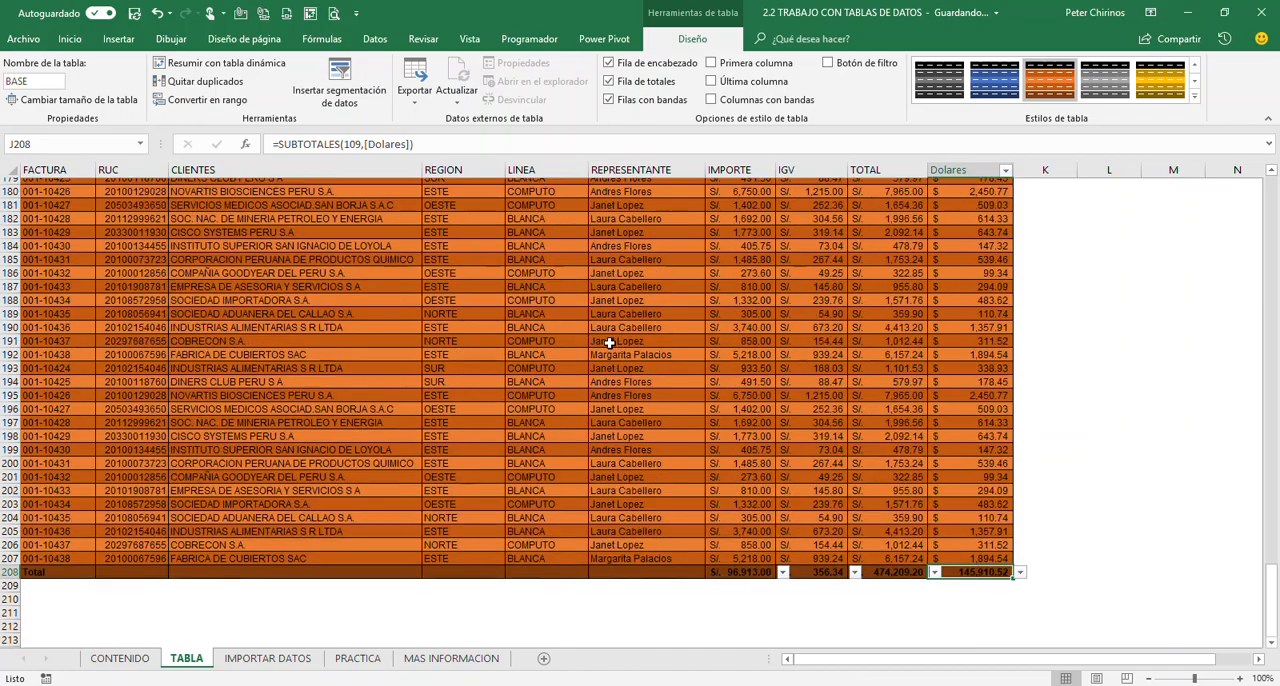
pyautogui.scroll(13, 609, 343)
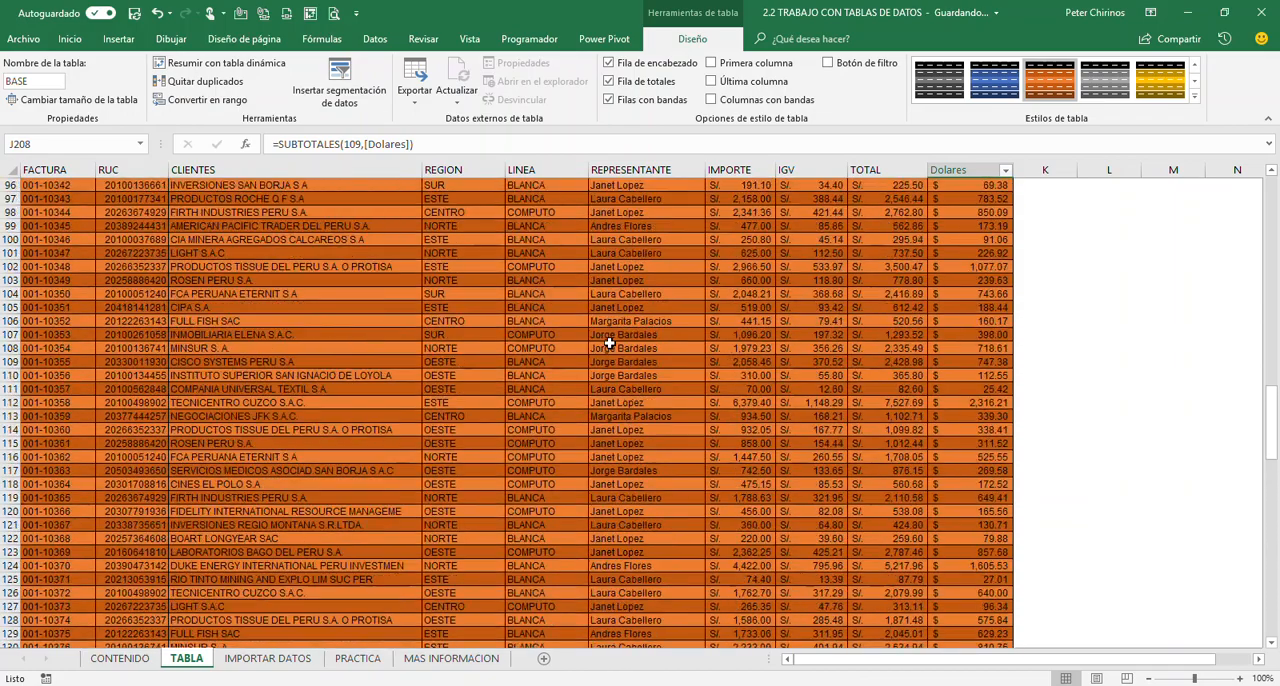
pyautogui.moveTo(1271, 378); pyautogui.dragTo(1274, 205)
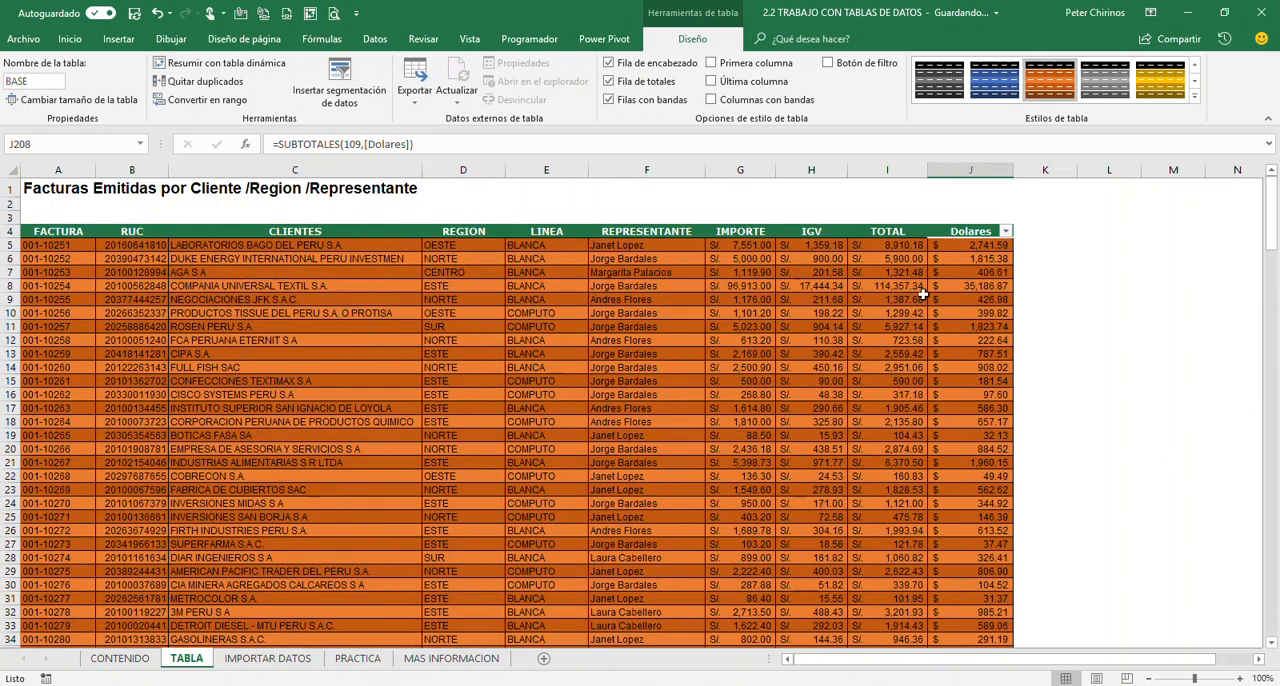
# Examine the Dolares column from a record down to its total and back up to its header
pyautogui.click(503, 340)
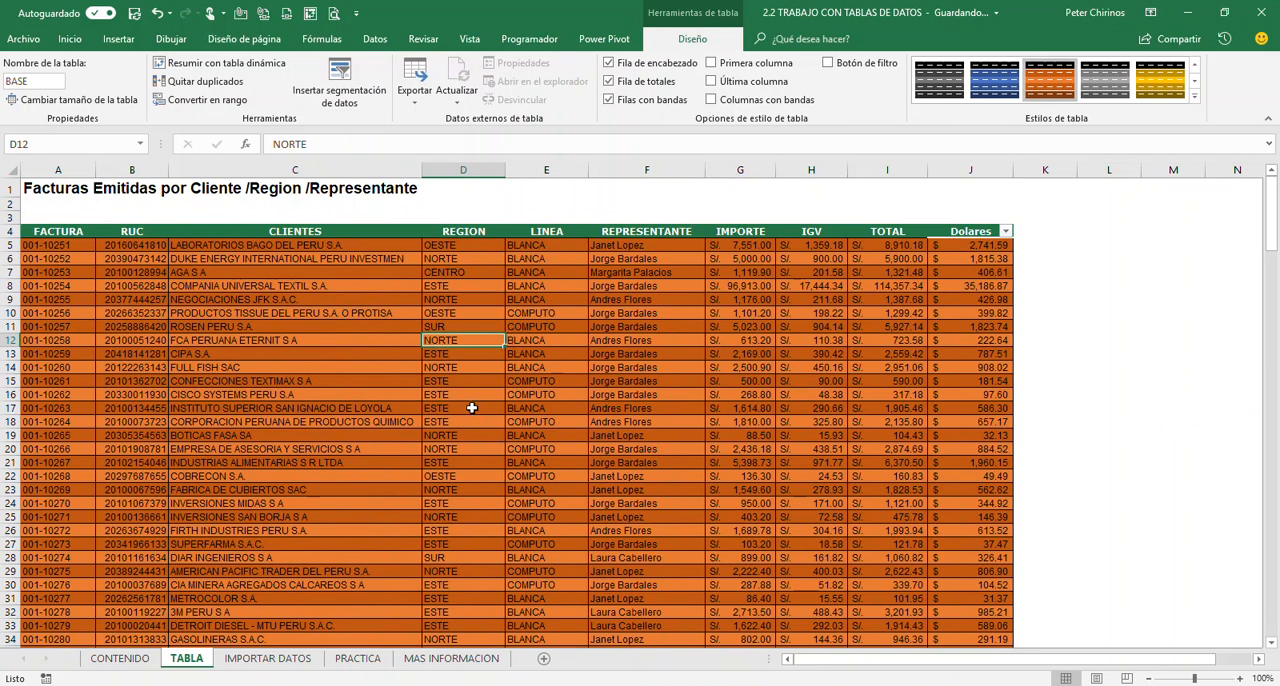
pyautogui.scroll(-3, 472, 408)
pyautogui.scroll(3, 472, 408)
pyautogui.scroll(-2, 472, 408)
pyautogui.scroll(2, 472, 408)
pyautogui.click(959, 532)
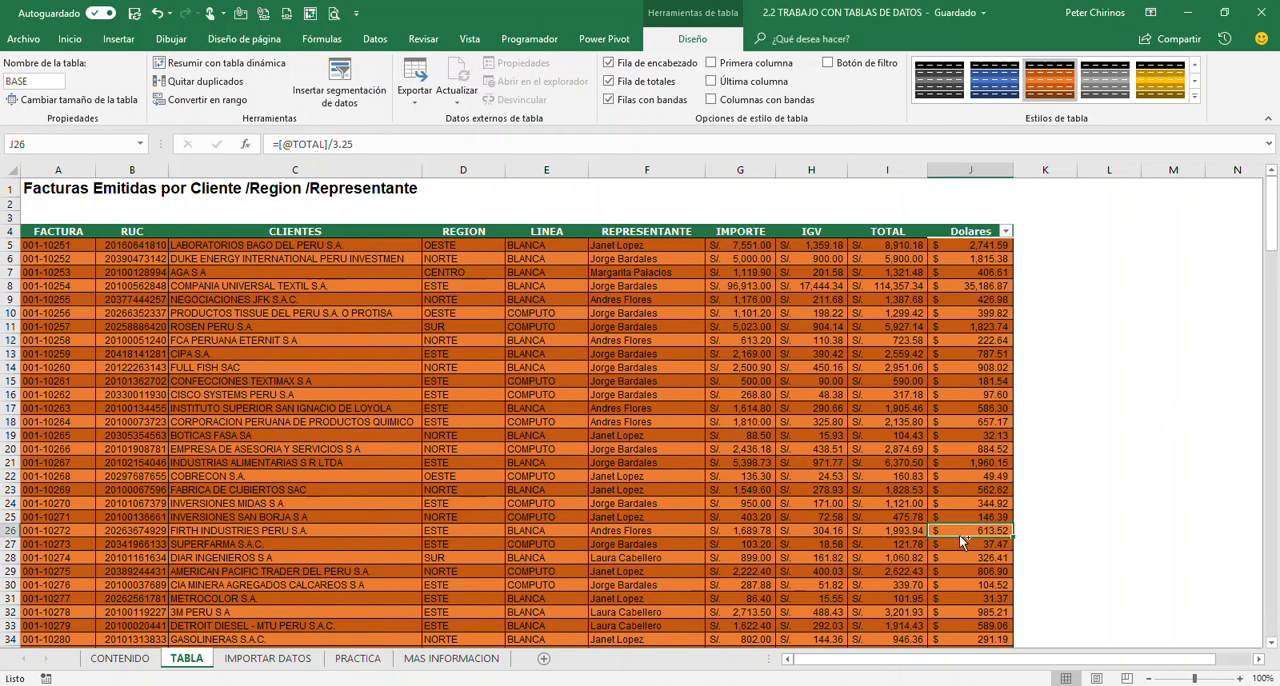
pyautogui.hotkey('ctrl', 'Down')
pyautogui.scroll(-1, 959, 537)
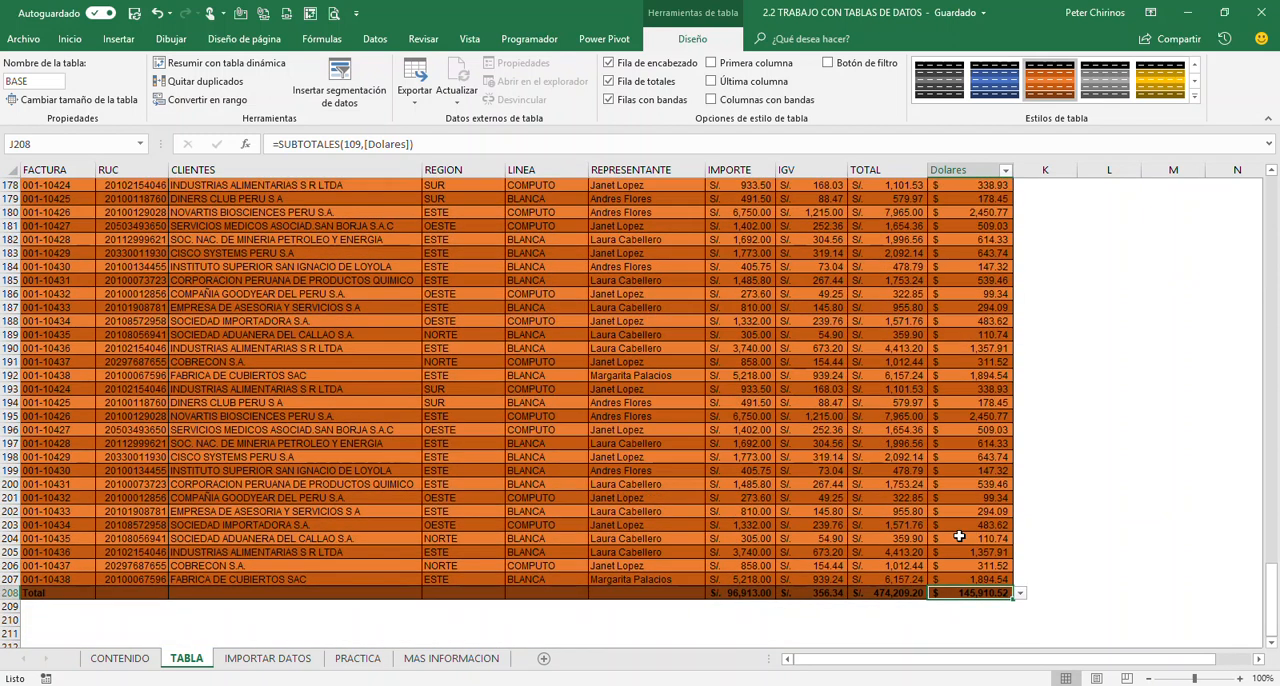
pyautogui.scroll(14, 959, 537)
pyautogui.click(959, 537)
pyautogui.hotkey('ctrl', 'Up')
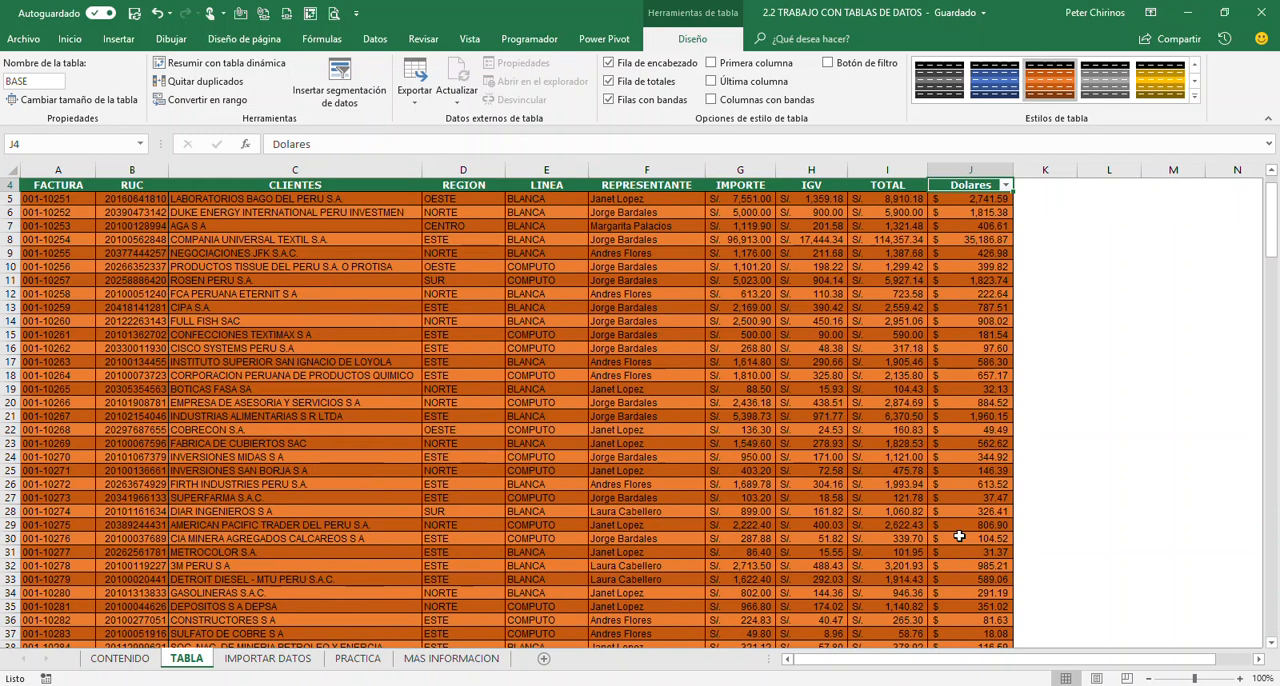
pyautogui.click(852, 321)
pyautogui.scroll(1, 850, 317)
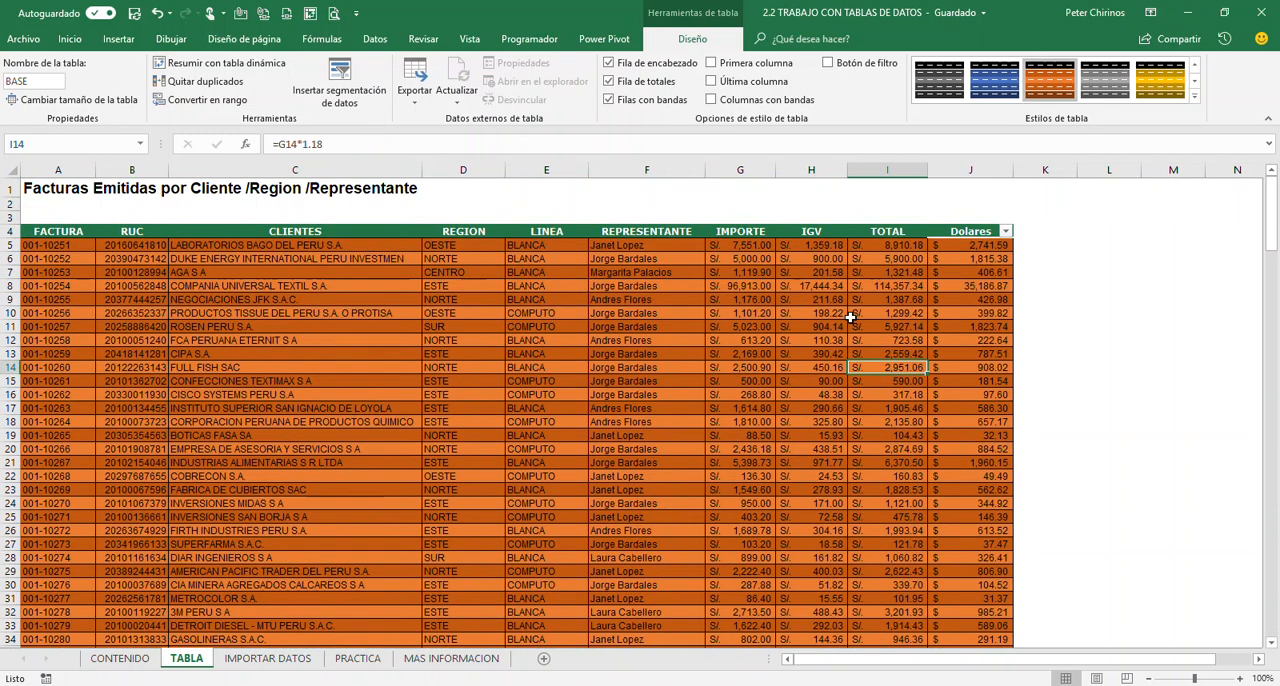
# Show the filter buttons (Botón de filtro) on all column headers of the BASE table
pyautogui.click(650, 313)
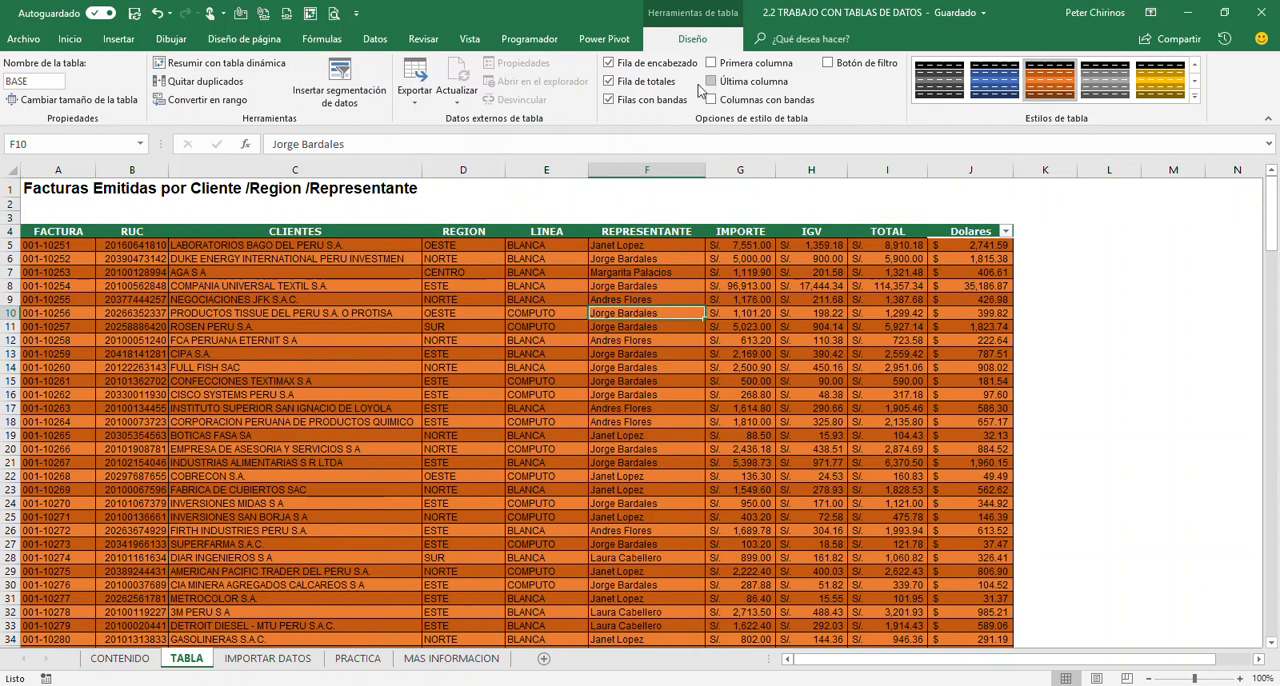
pyautogui.click(828, 63)
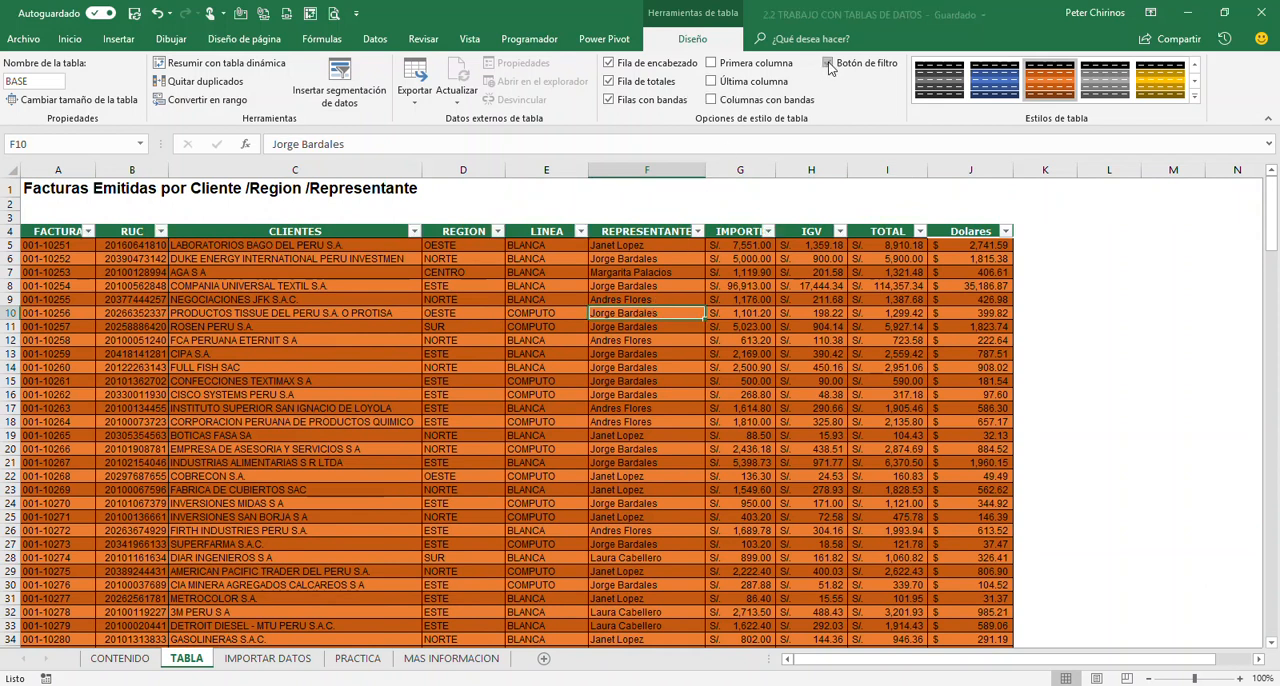
pyautogui.click(545, 352)
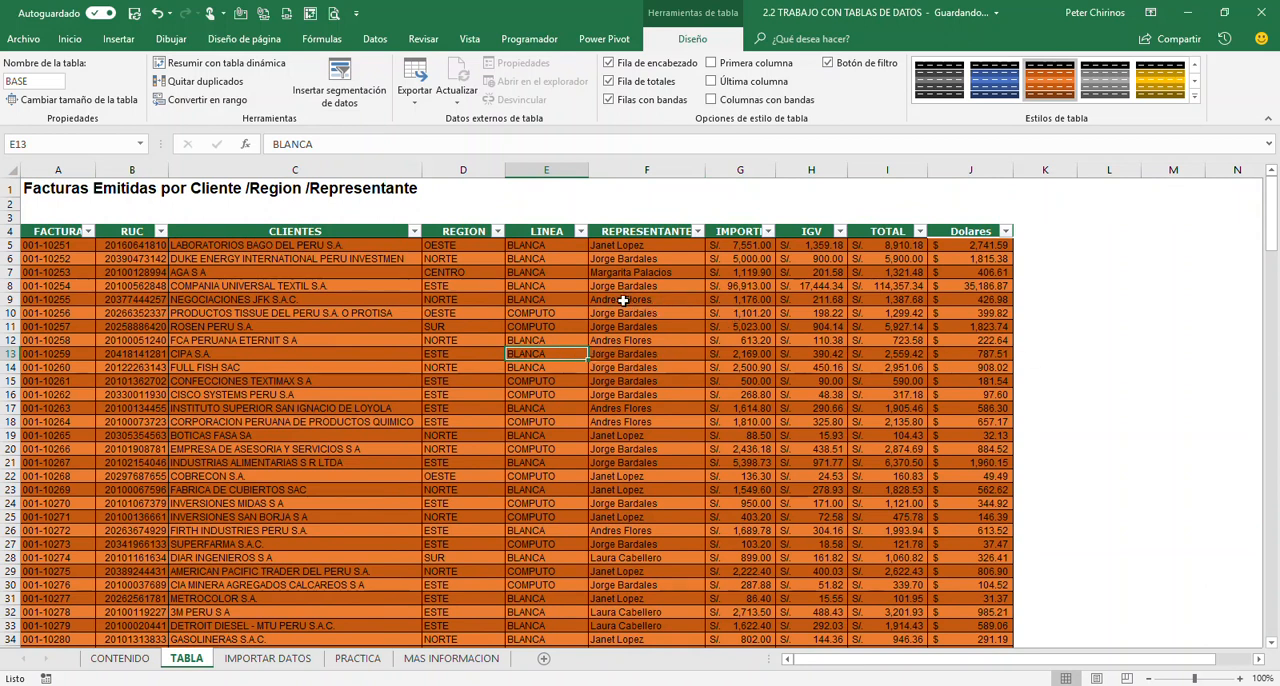
# Filter the REPRESENTANTE column to show only the third representative in the filter list
pyautogui.click(697, 232)
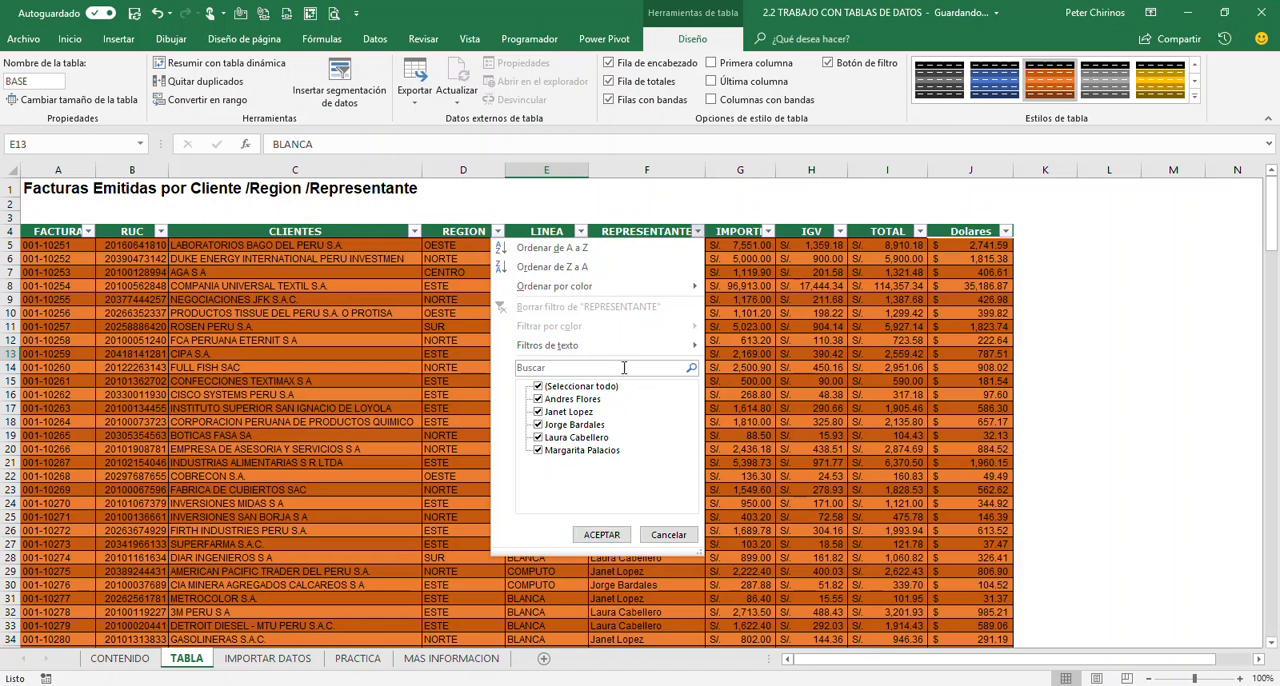
pyautogui.click(538, 386)
pyautogui.click(538, 425)
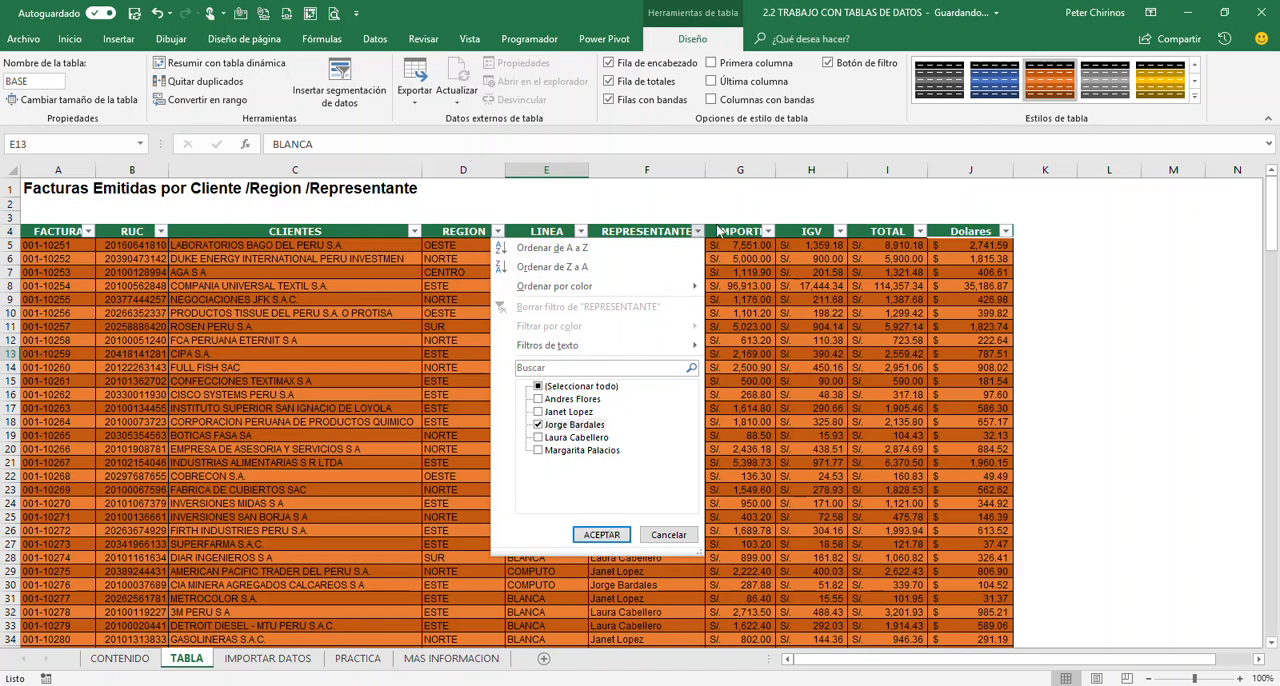
pyautogui.click(601, 535)
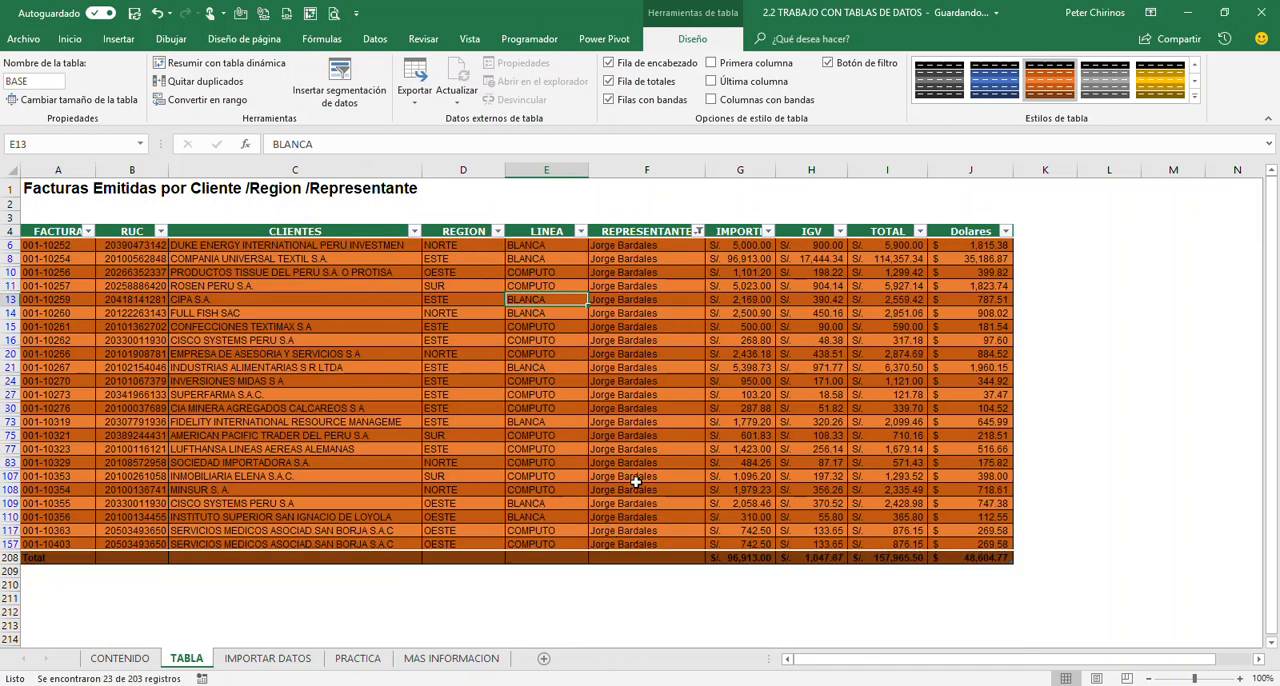
# Examine the totals row formulas for IMPORTE, IGV, TOTAL and Dolares on the filtered records
pyautogui.click(648, 316)
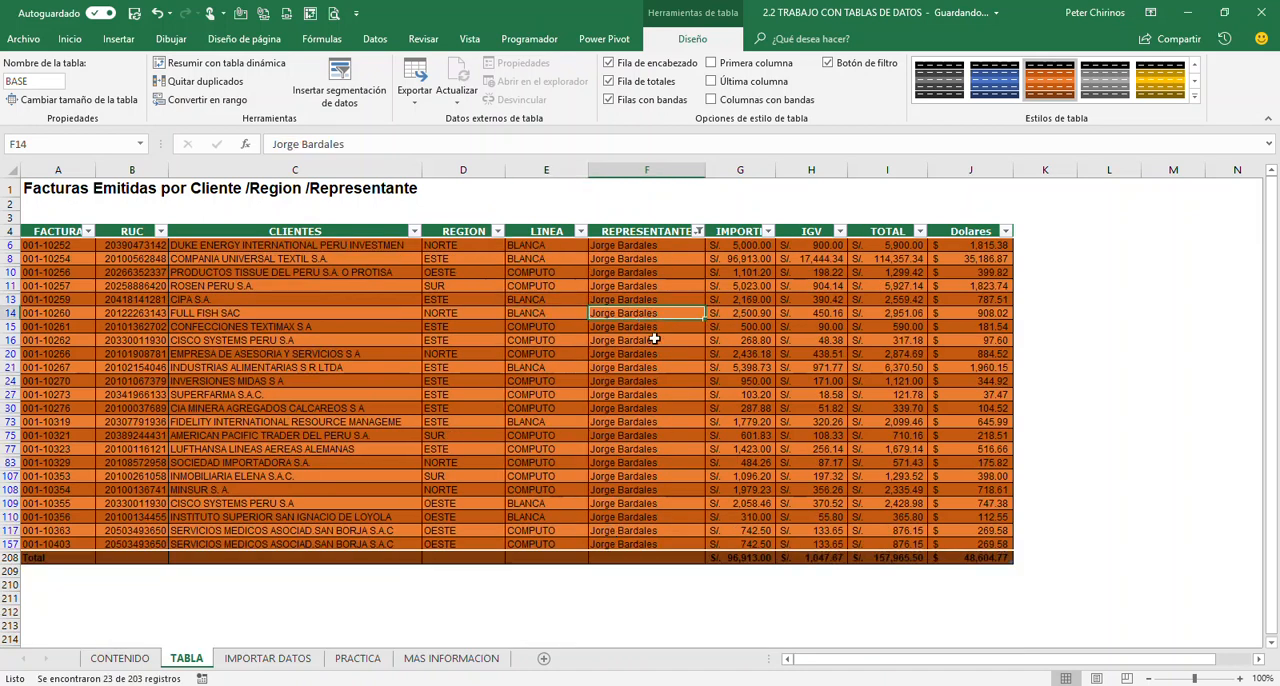
pyautogui.click(981, 558)
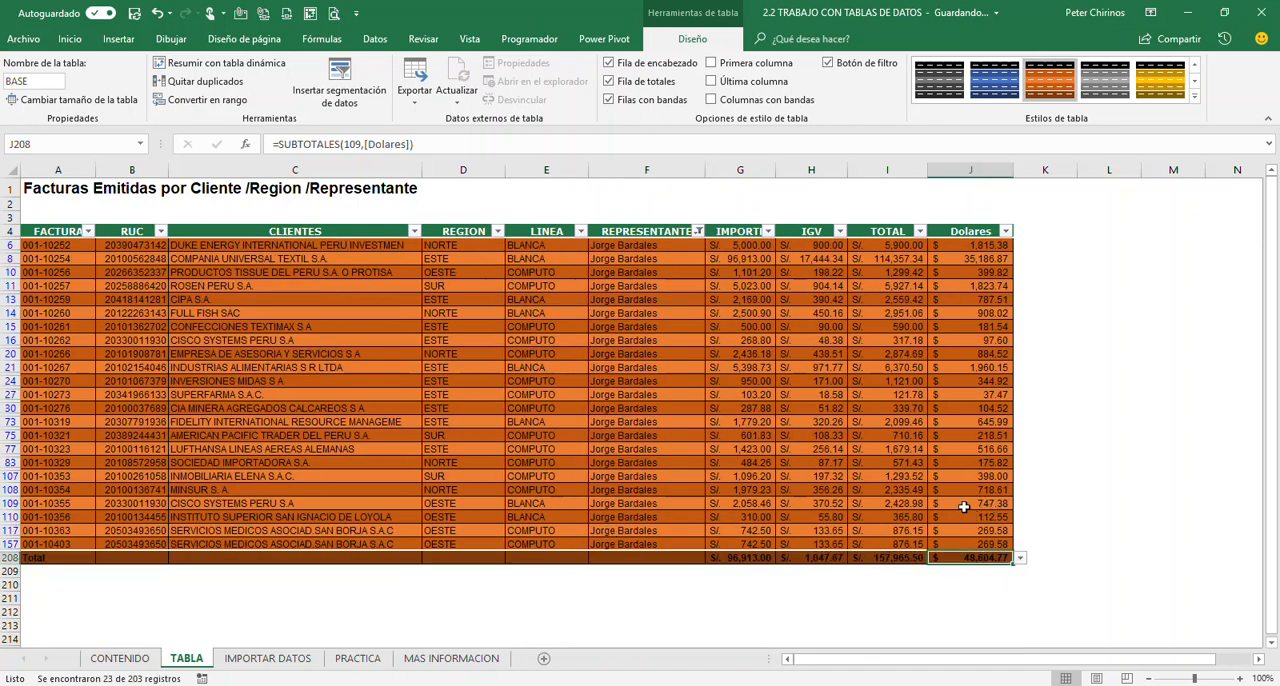
pyautogui.click(890, 557)
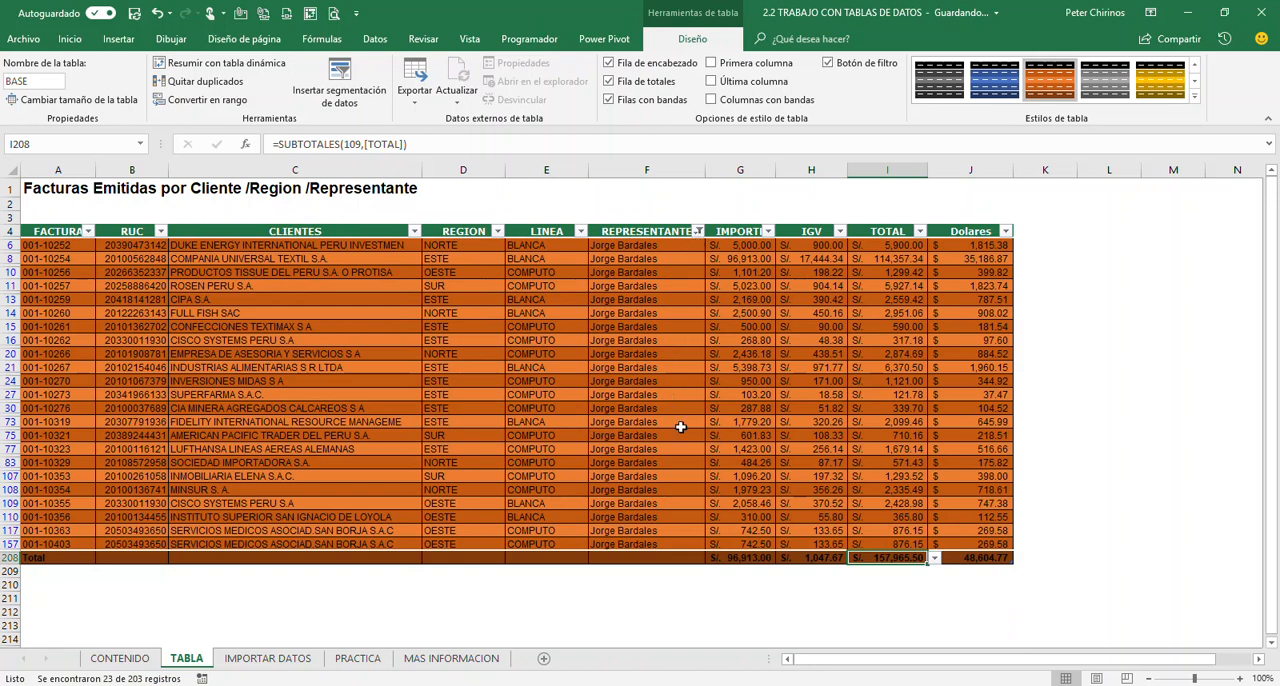
pyautogui.click(758, 558)
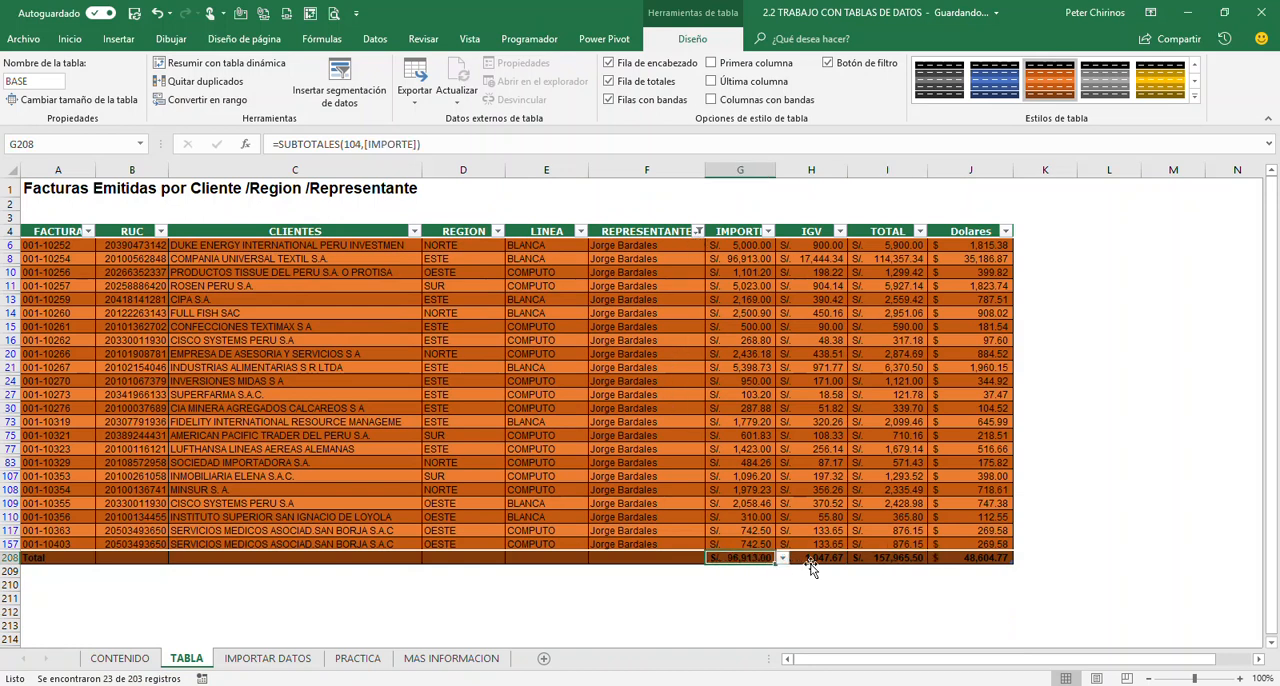
pyautogui.click(806, 560)
pyautogui.click(855, 560)
pyautogui.click(856, 561)
pyautogui.click(916, 560)
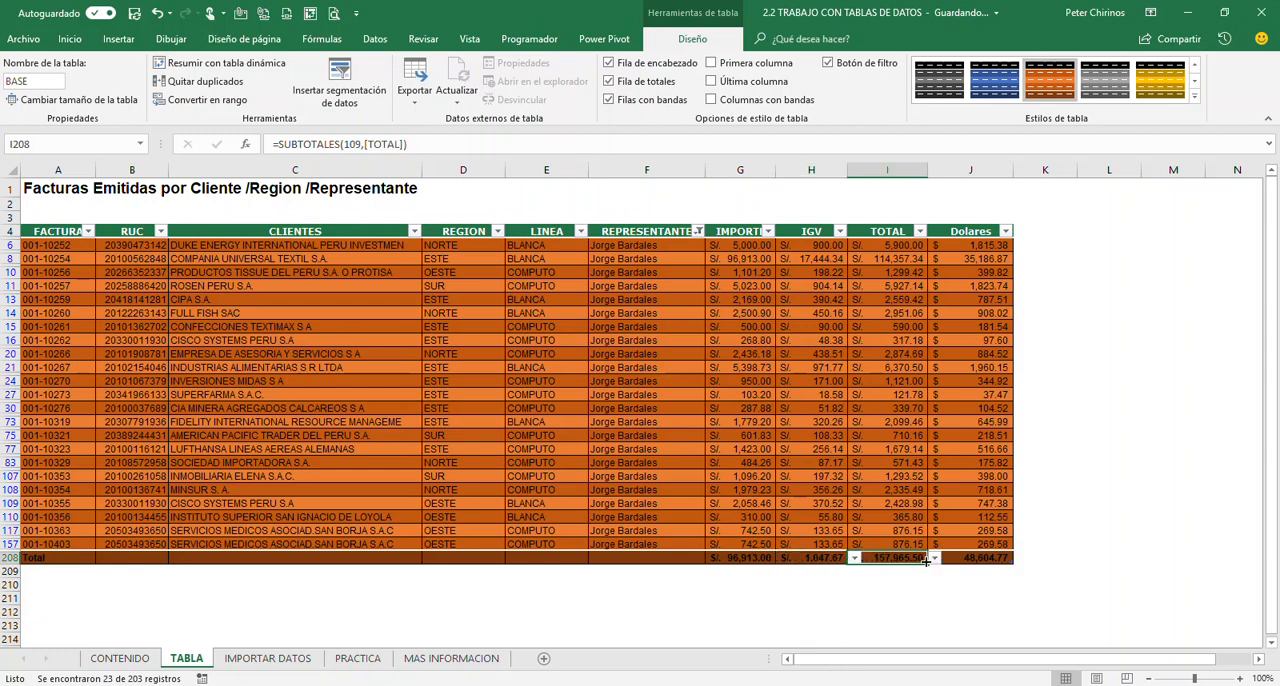
pyautogui.click(975, 561)
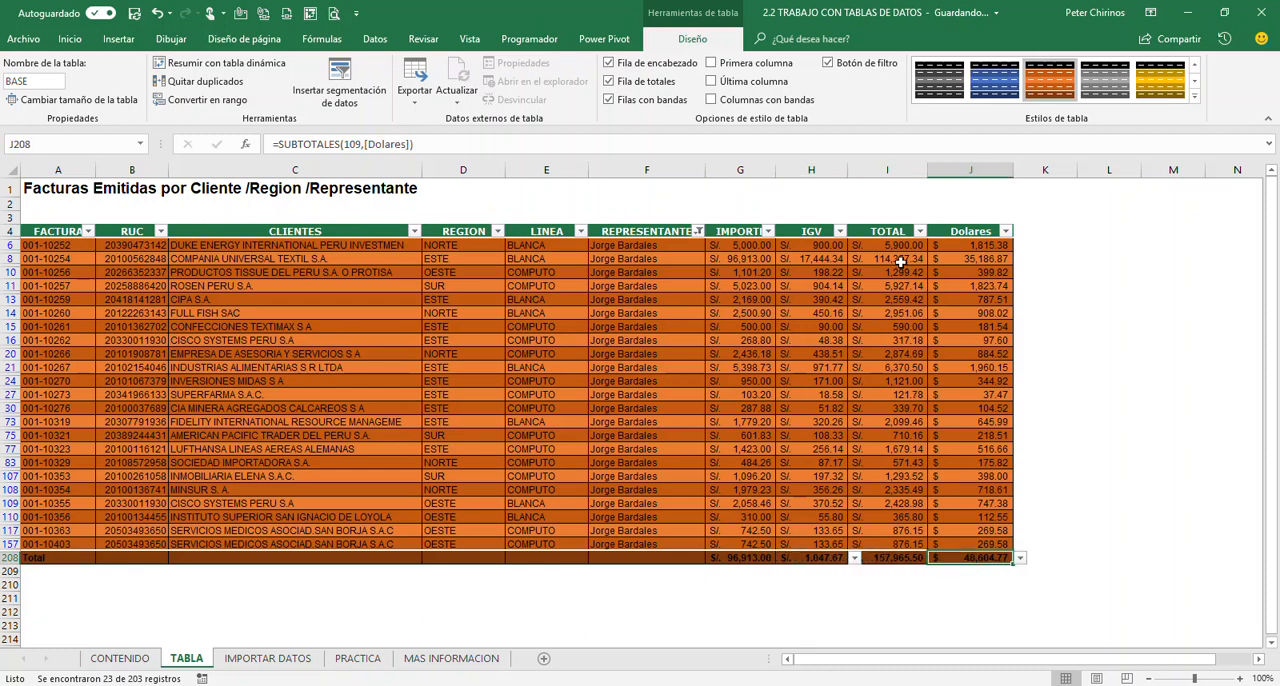
# Clear the filter from the REPRESENTANTE column to show every invoice again
pyautogui.click(874, 366)
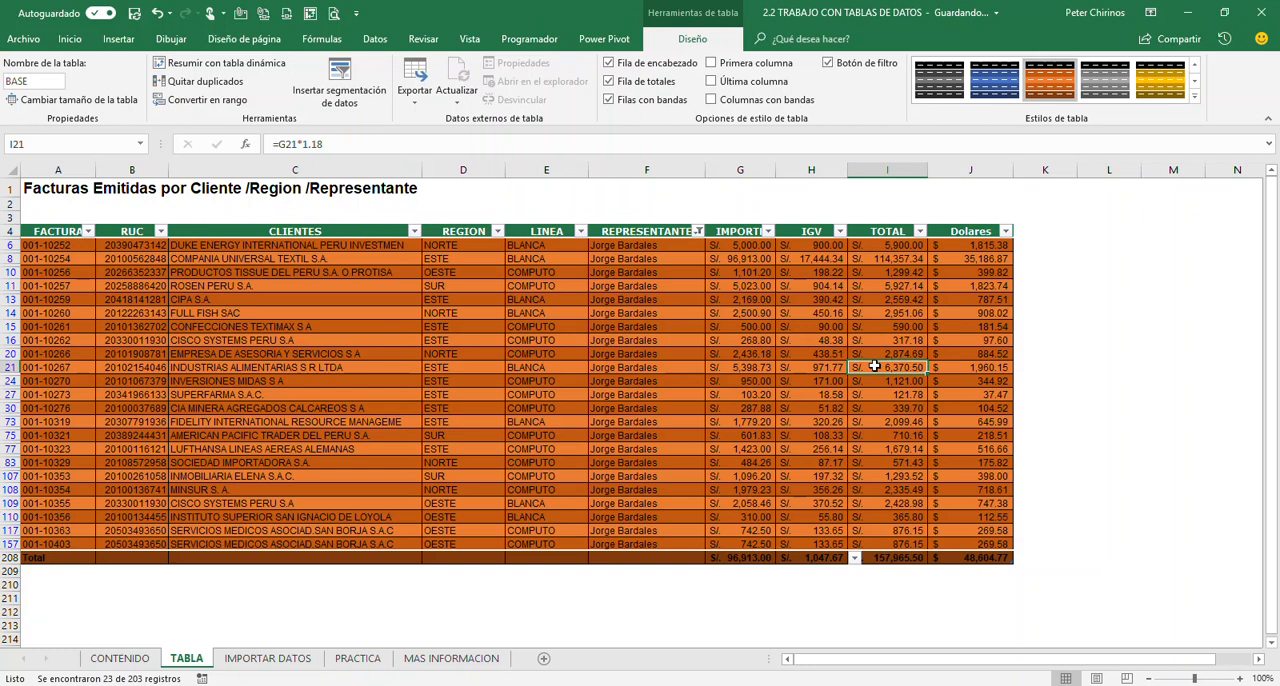
pyautogui.click(796, 381)
pyautogui.click(698, 232)
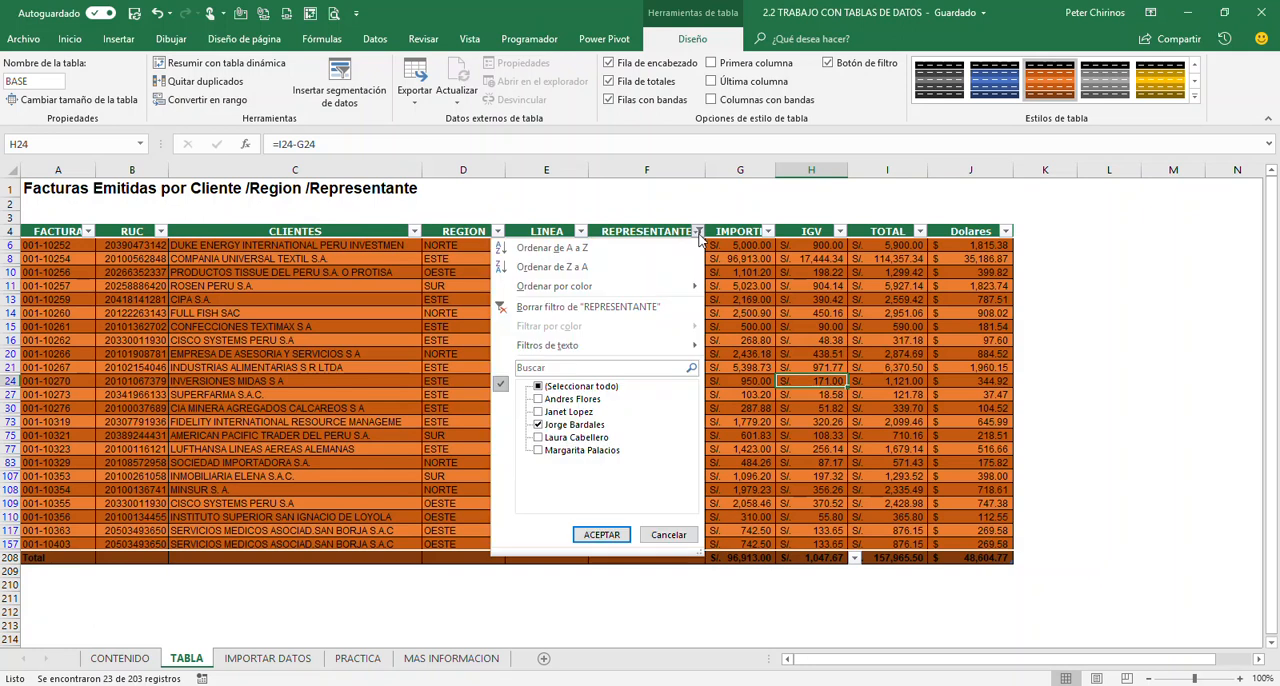
pyautogui.click(668, 307)
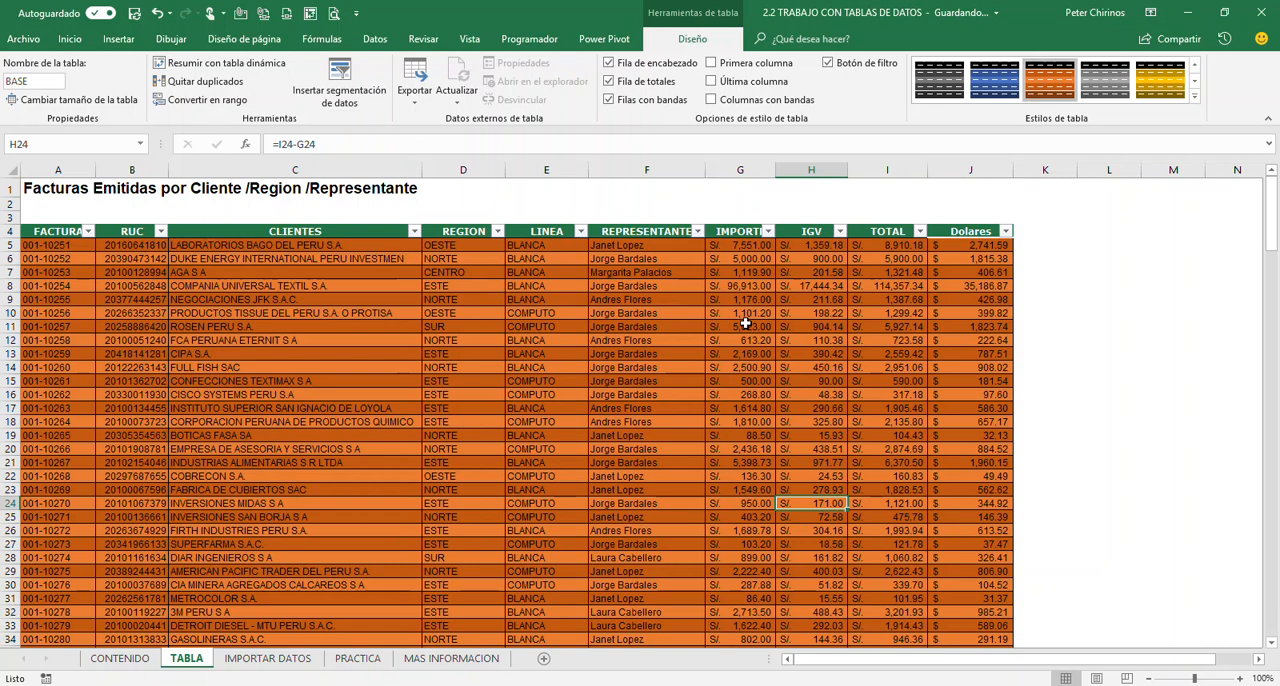
# Hide the filter buttons (Botón de filtro) on the BASE table's column headers
pyautogui.click(745, 326)
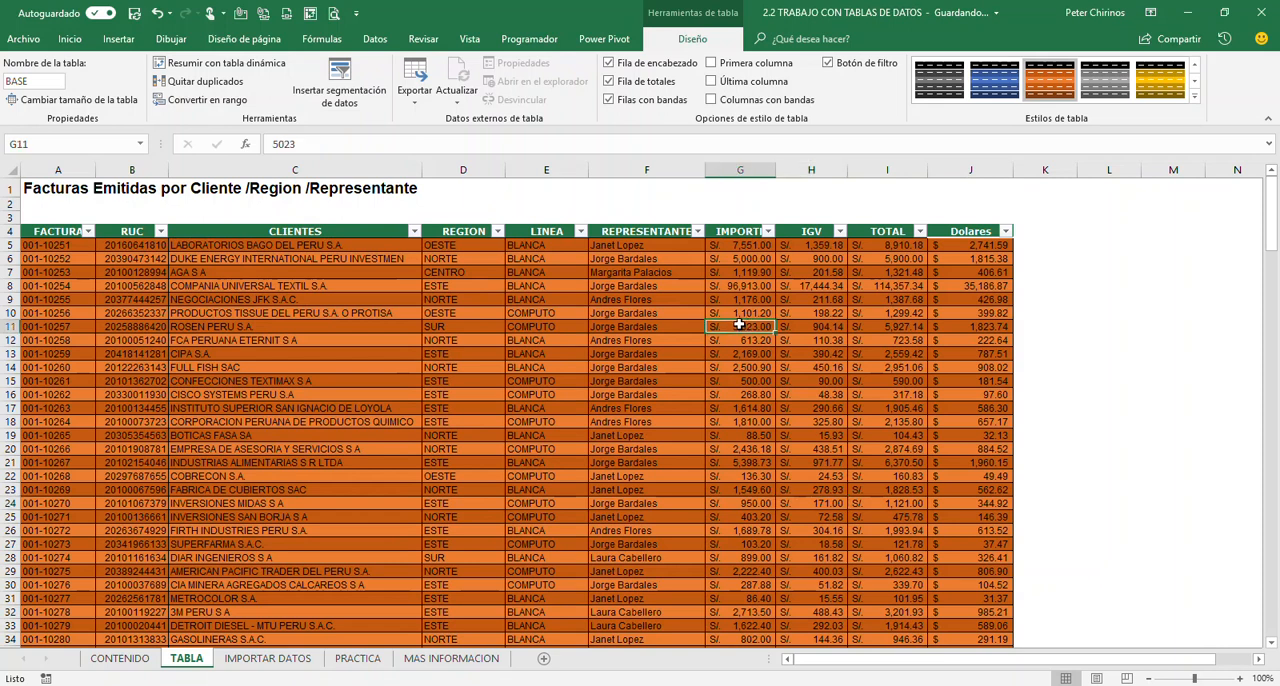
pyautogui.click(828, 62)
pyautogui.click(722, 367)
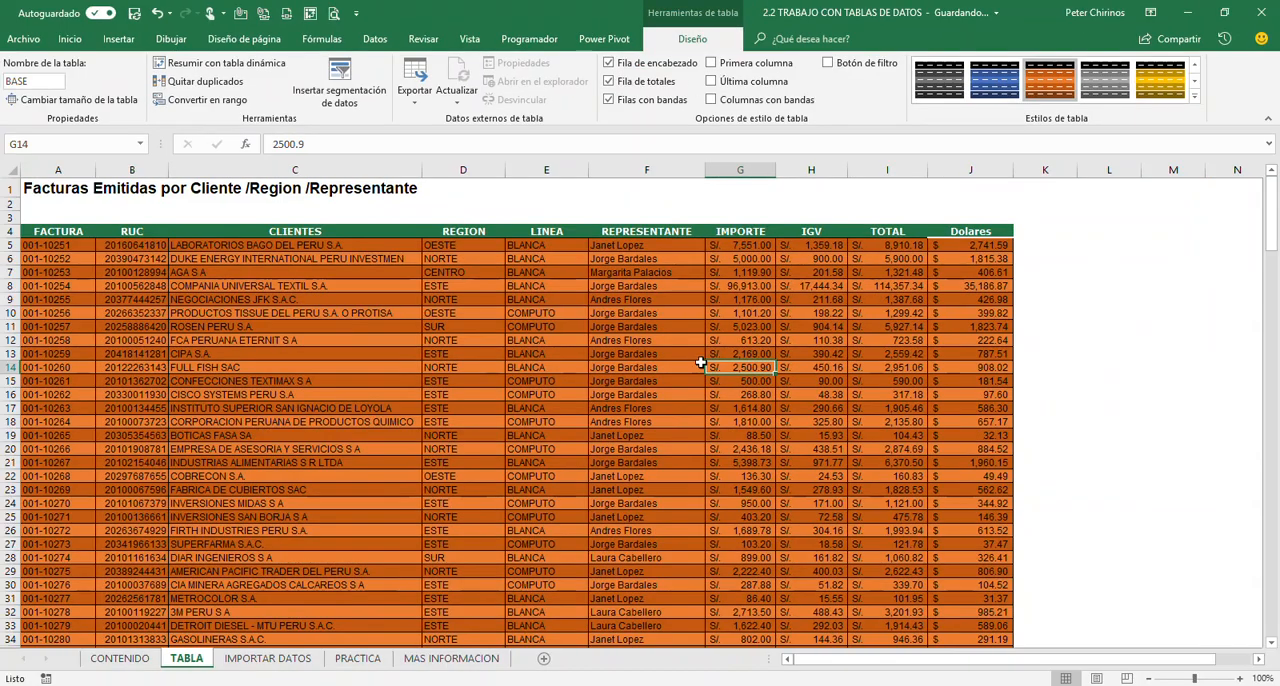
pyautogui.click(1172, 378)
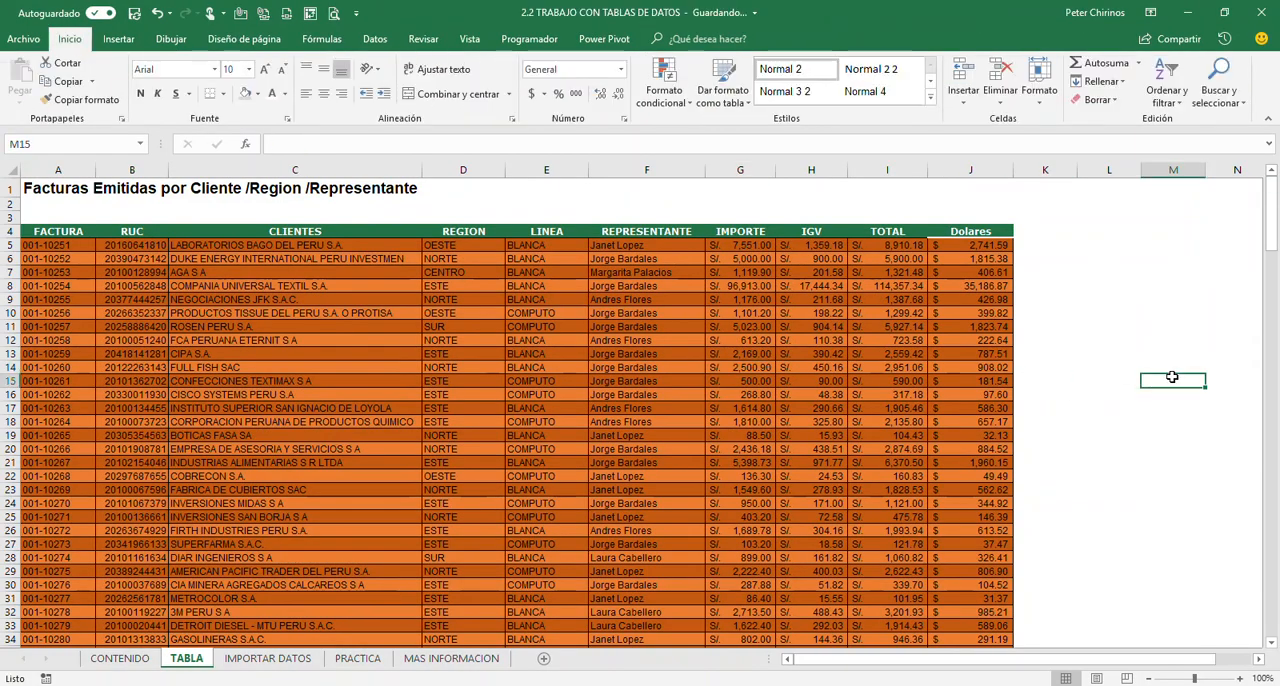
# Insert a slicer (segmentación de datos) for the REPRESENTANTE column and place it beside the table's Dolares column
pyautogui.click(700, 369)
pyautogui.moveTo(704, 370); pyautogui.dragTo(690, 405)
pyautogui.click(690, 405)
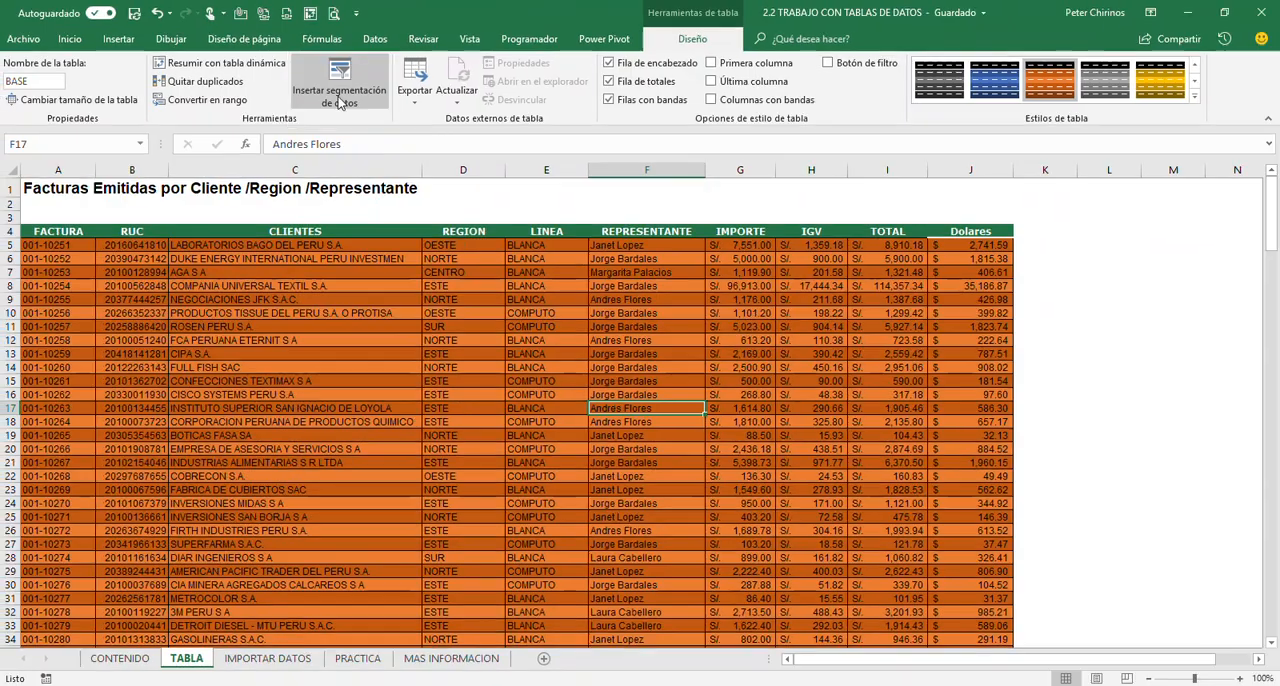
pyautogui.click(319, 110)
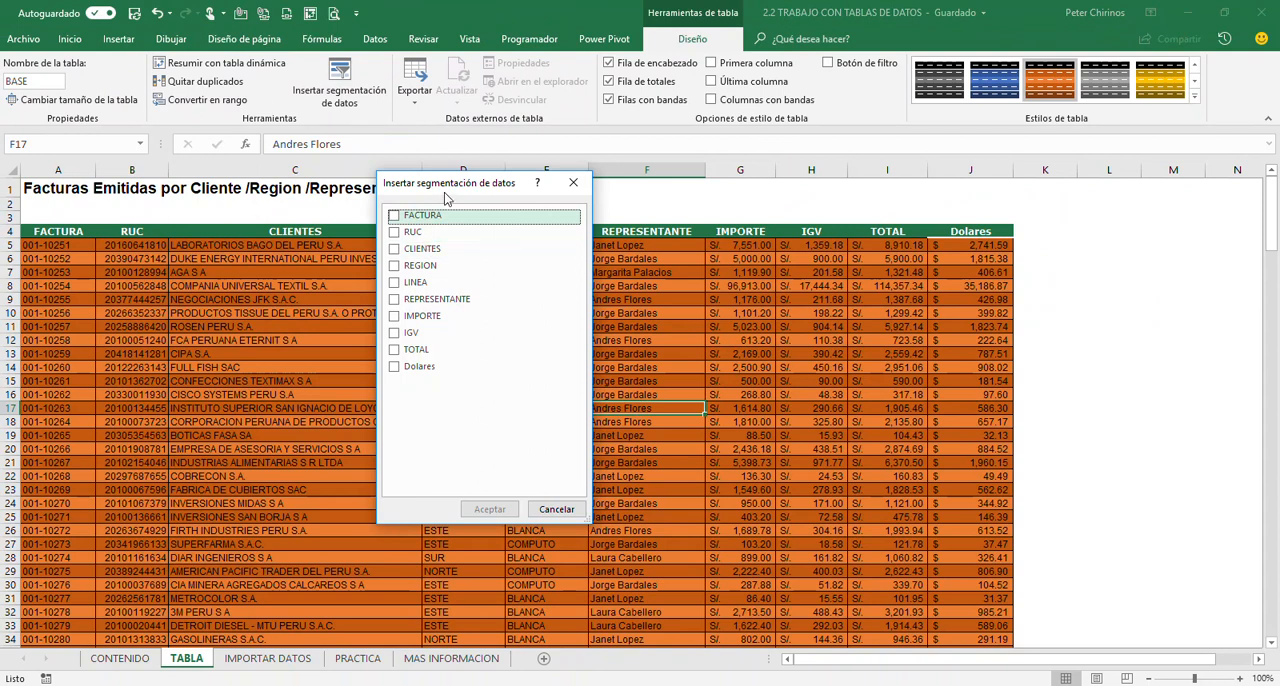
pyautogui.moveTo(449, 194); pyautogui.dragTo(444, 265)
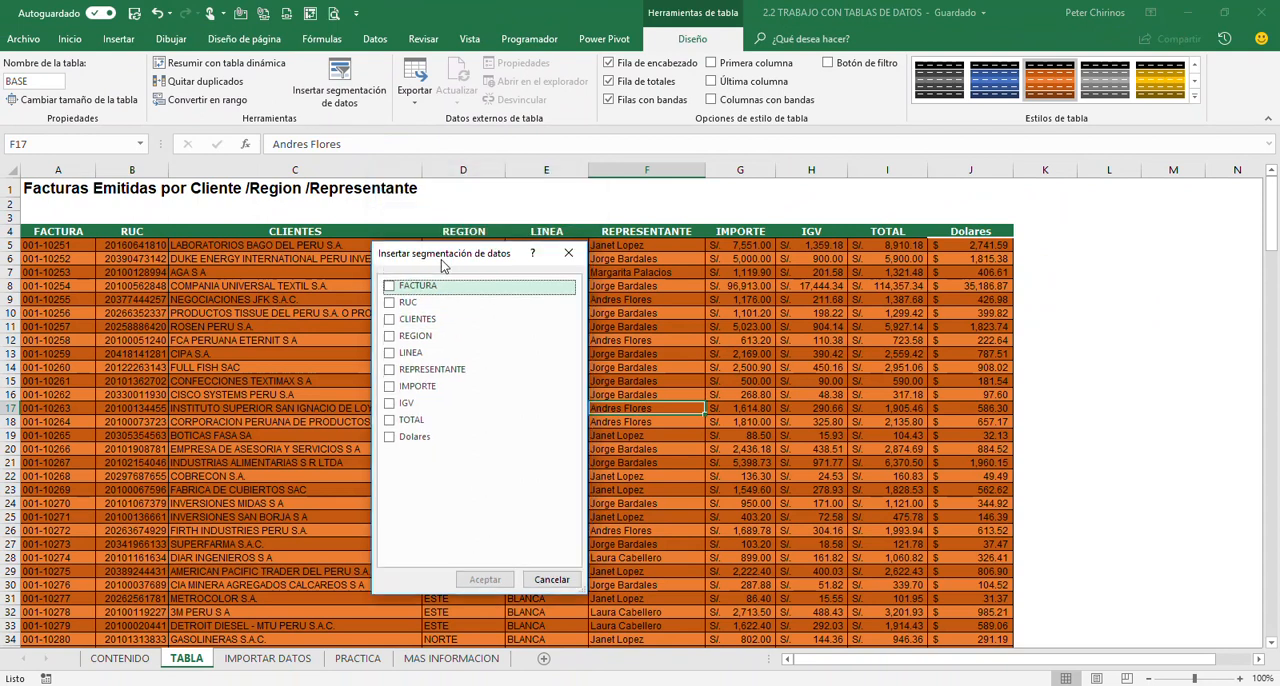
pyautogui.moveTo(381, 272); pyautogui.dragTo(461, 458)
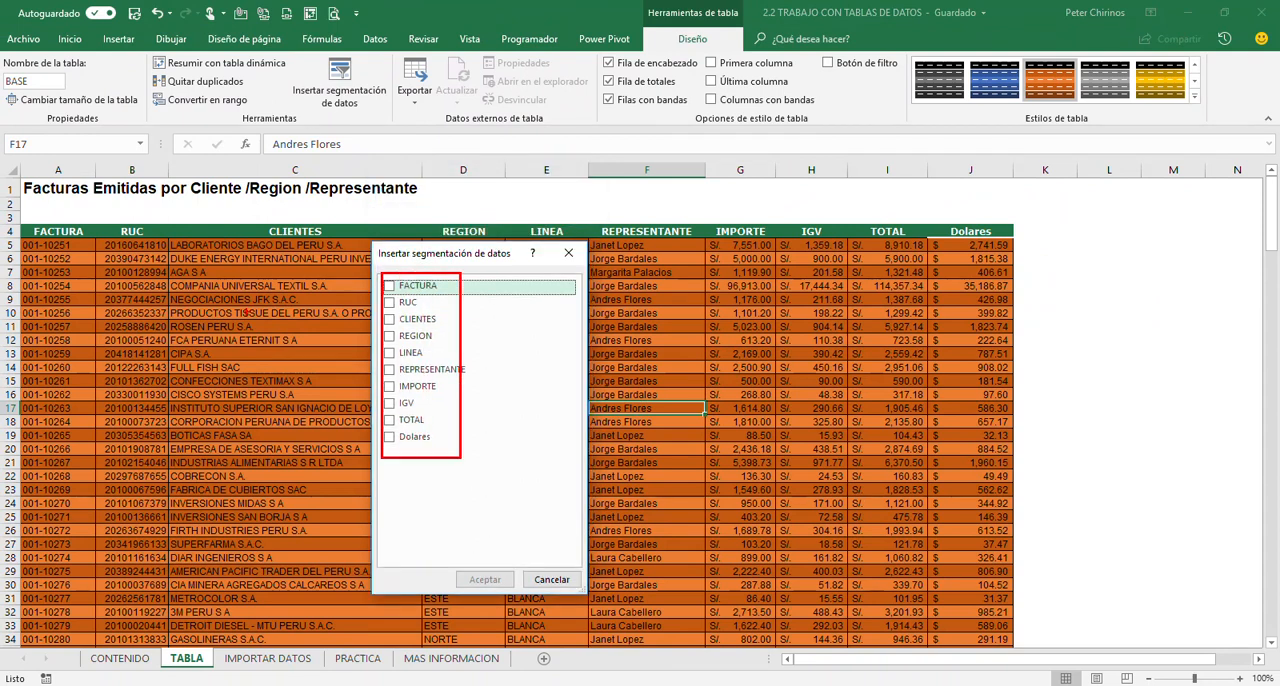
pyautogui.moveTo(25, 214)
pyautogui.mouseDown()
pyautogui.moveTo(240, 252)
pyautogui.moveTo(1030, 246)
pyautogui.mouseUp()
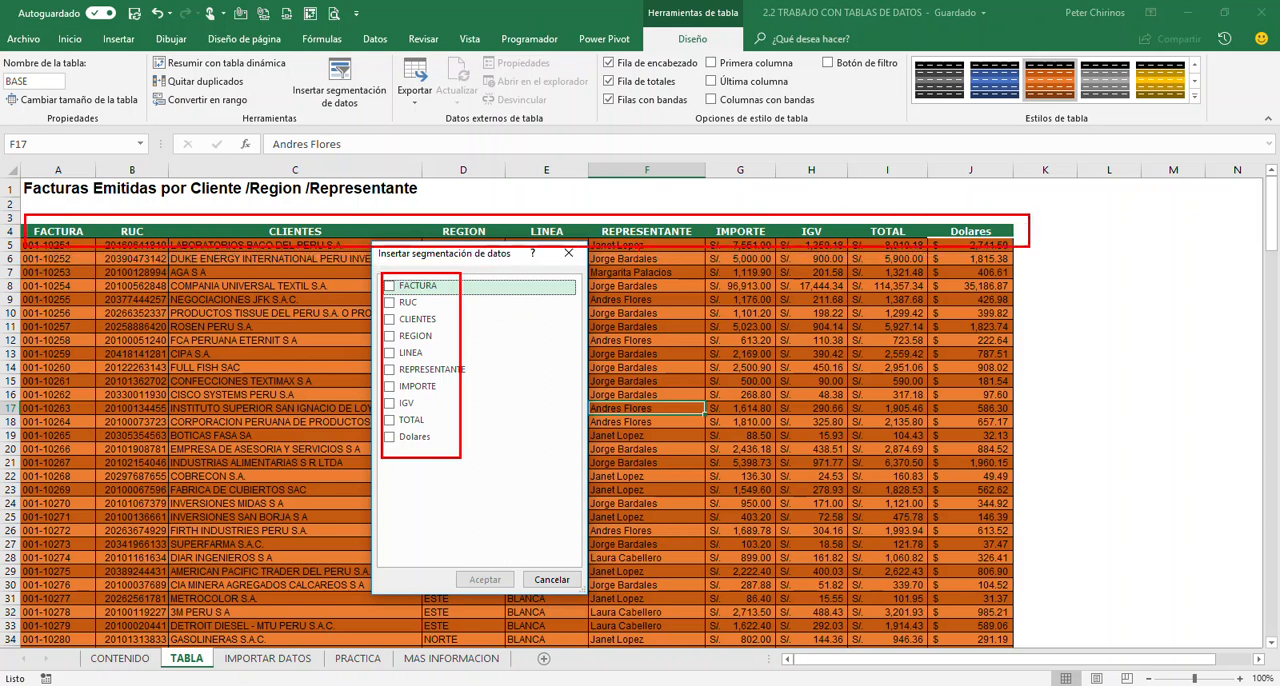
pyautogui.press('Escape')
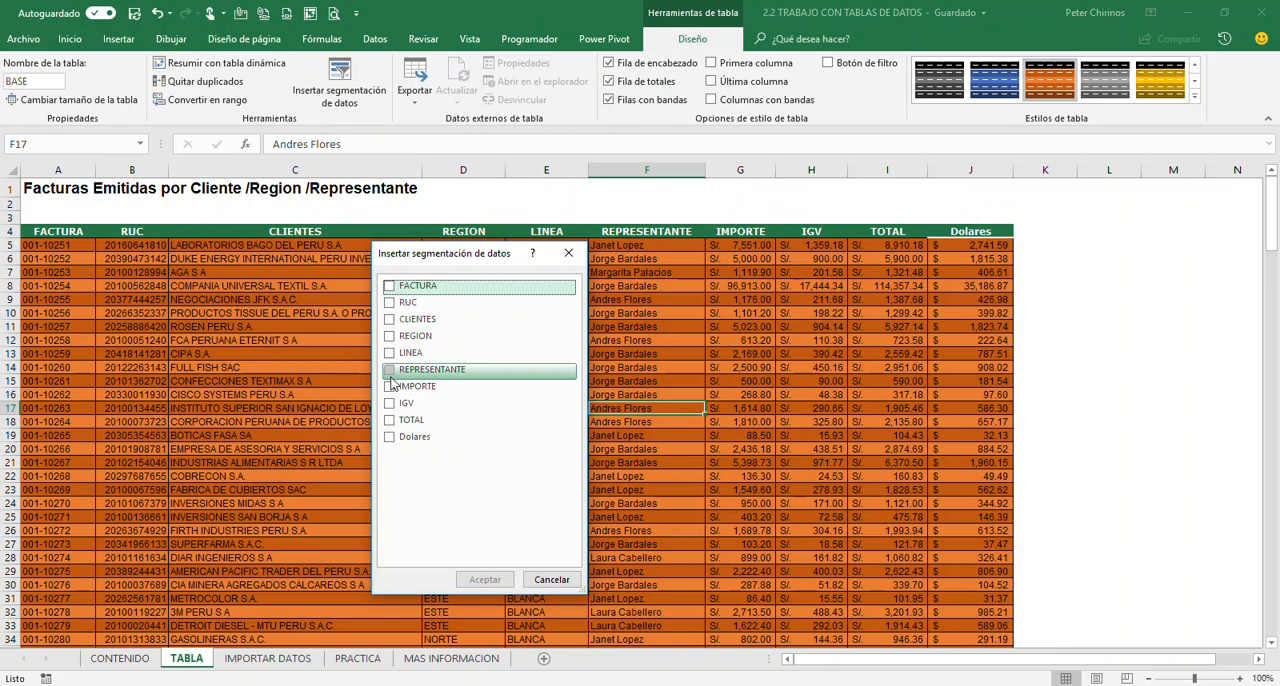
pyautogui.click(389, 370)
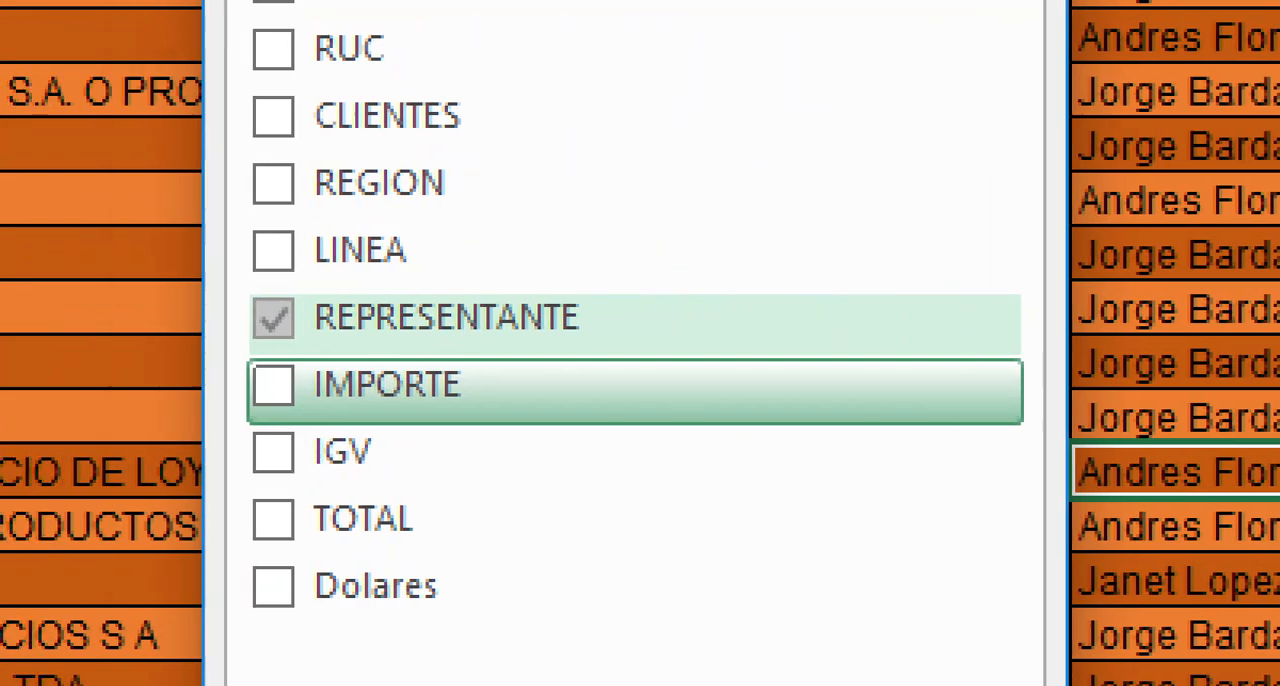
pyautogui.moveTo(252, 298)
pyautogui.mouseDown()
pyautogui.moveTo(296, 336)
pyautogui.moveTo(378, 253)
pyautogui.mouseUp()
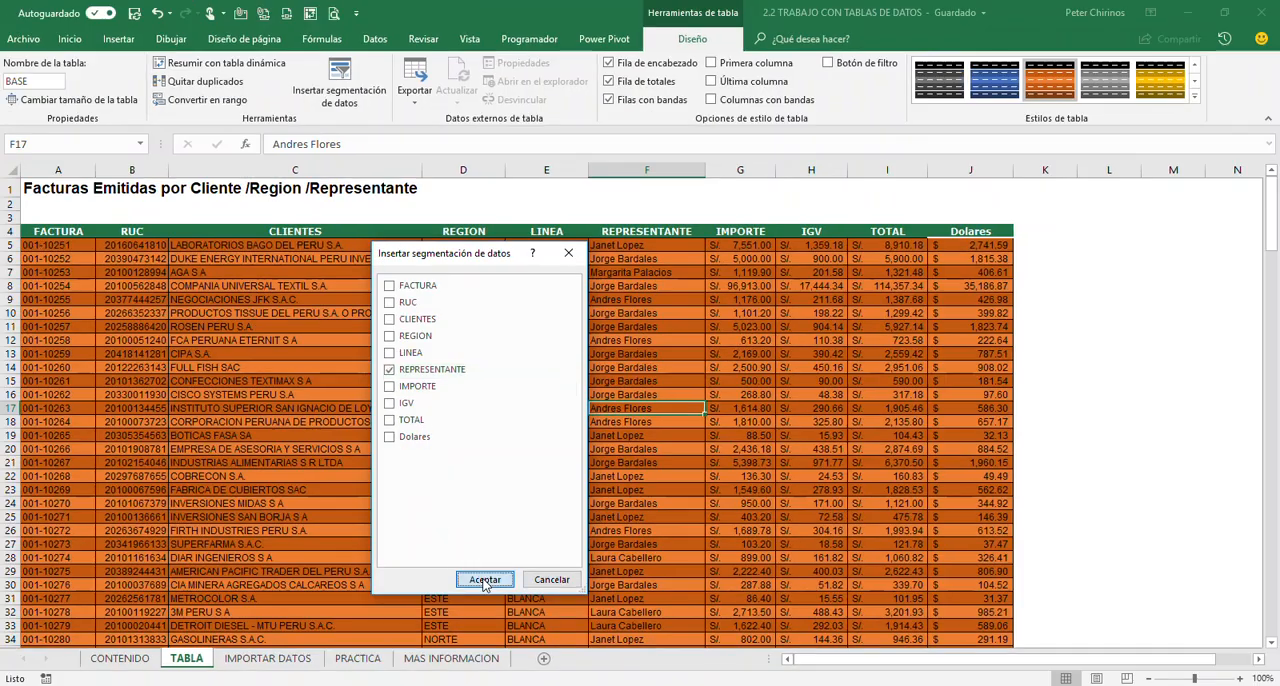
pyautogui.click(487, 577)
pyautogui.moveTo(613, 323); pyautogui.dragTo(1077, 238)
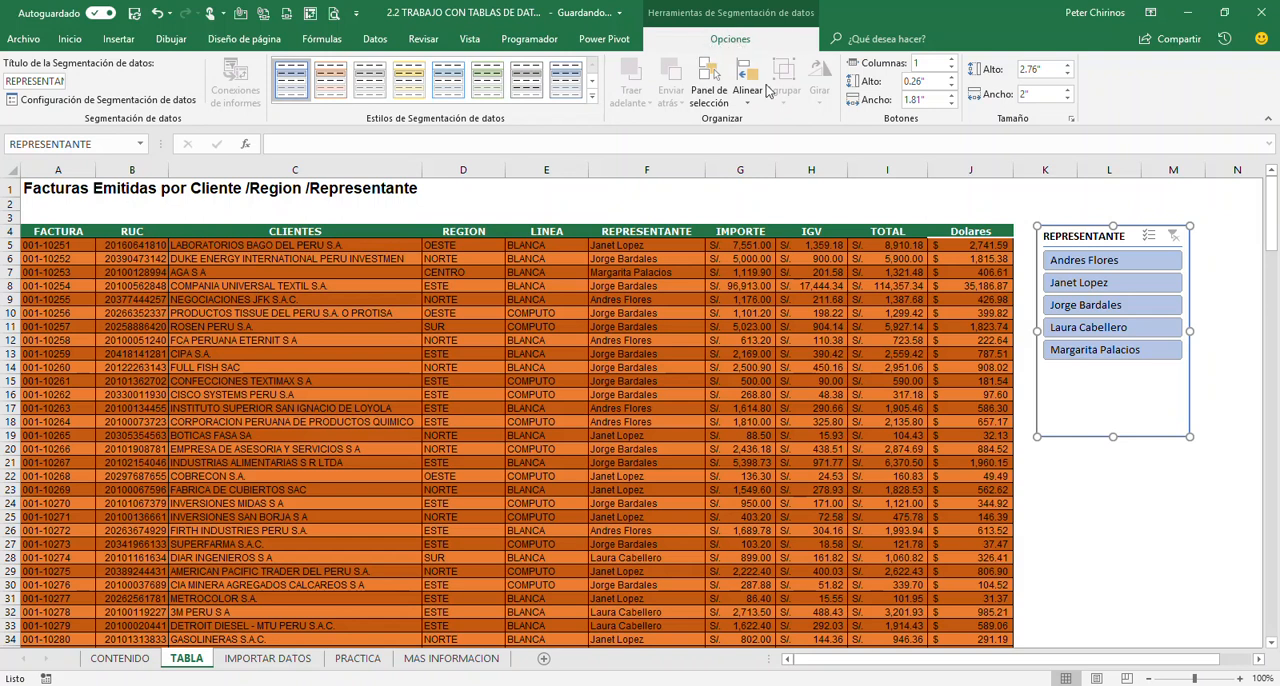
# Shorten the REPRESENTANTE slicer to about 1.92" high and apply the dark (Oscuro) orange slicer style
pyautogui.moveTo(1114, 437); pyautogui.dragTo(1114, 372)
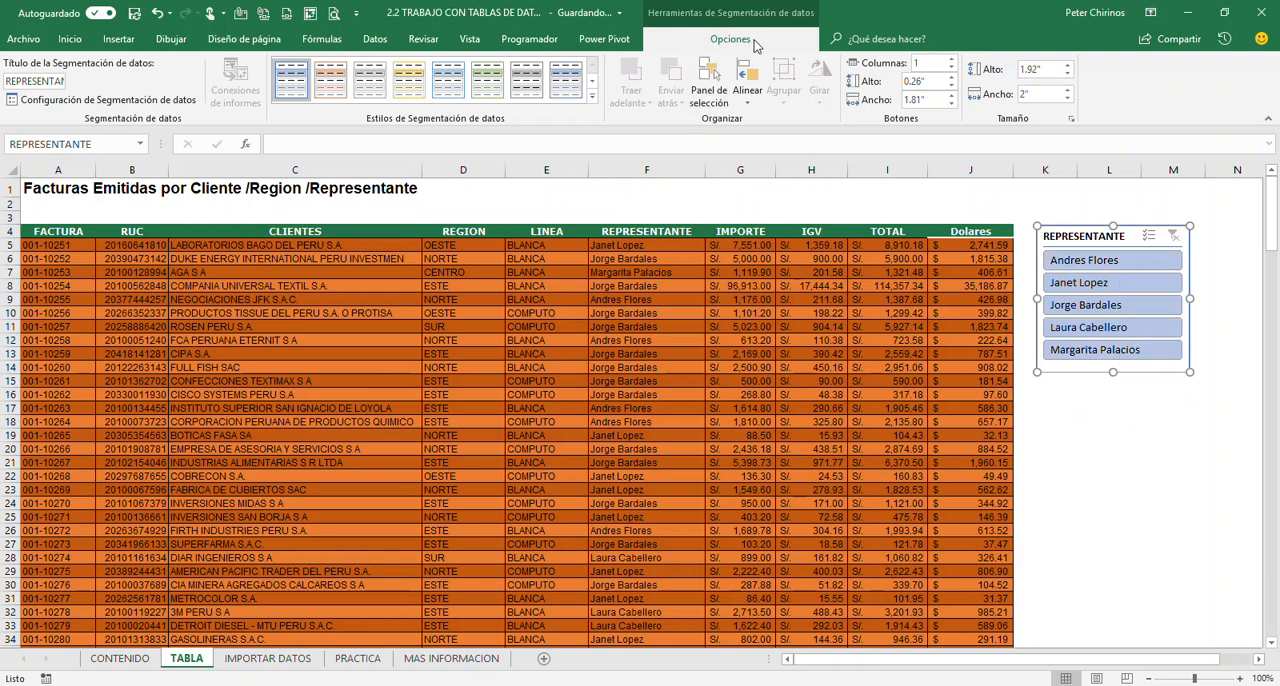
pyautogui.click(592, 97)
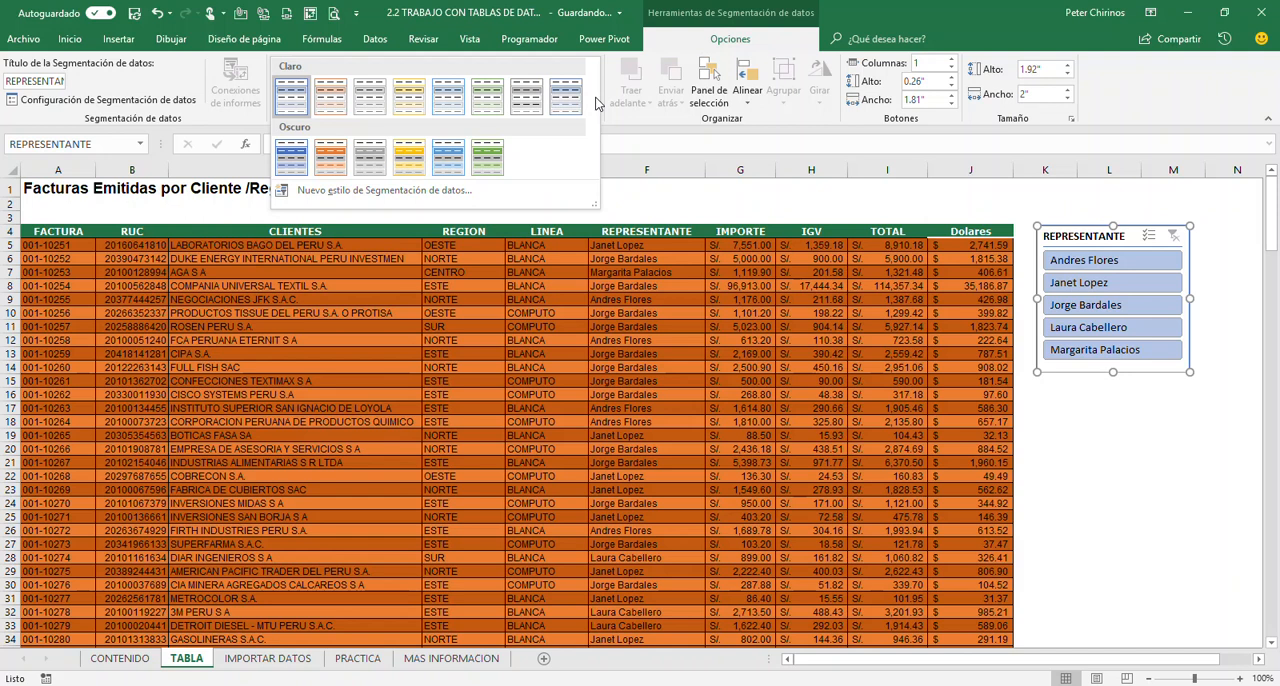
pyautogui.click(326, 157)
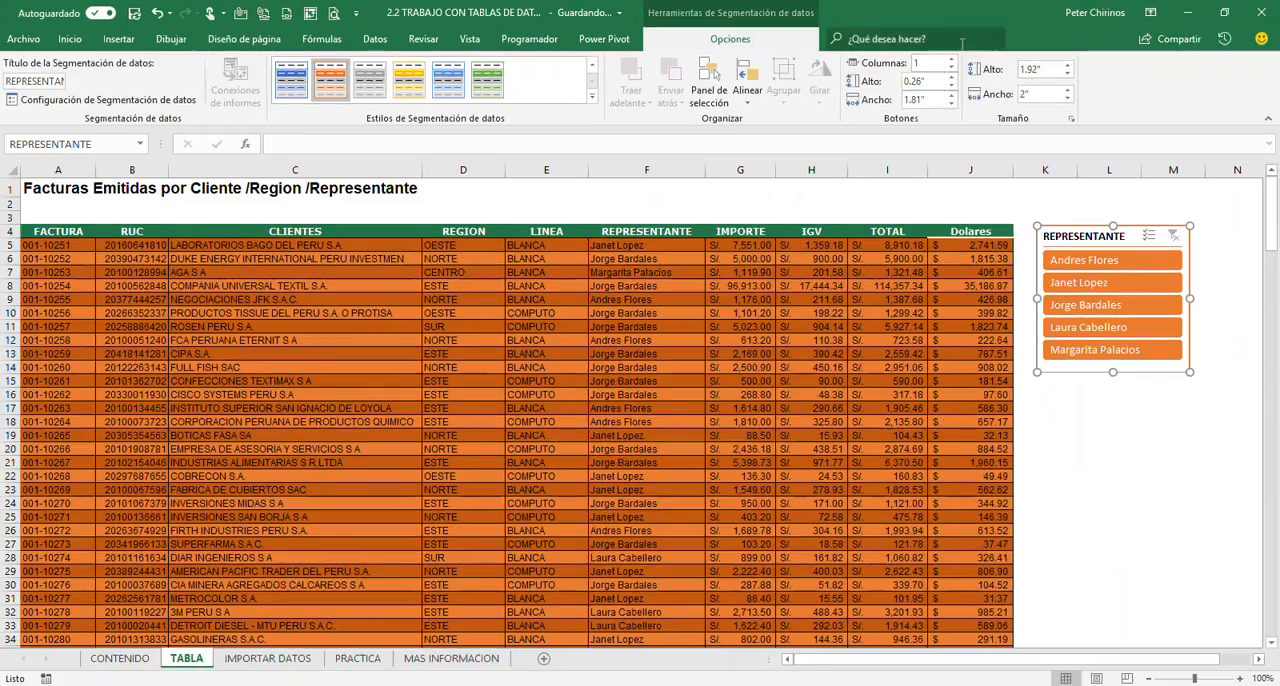
# Arrange the REPRESENTANTE slicer buttons in 2 columns and resize the slicer to about 3.26" wide by 1.44" high
pyautogui.click(951, 59)
pyautogui.moveTo(1189, 298); pyautogui.dragTo(1238, 298)
pyautogui.moveTo(1137, 372); pyautogui.dragTo(1137, 336)
pyautogui.moveTo(1037, 280); pyautogui.dragTo(1022, 280)
pyautogui.moveTo(1071, 323); pyautogui.dragTo(517, 275)
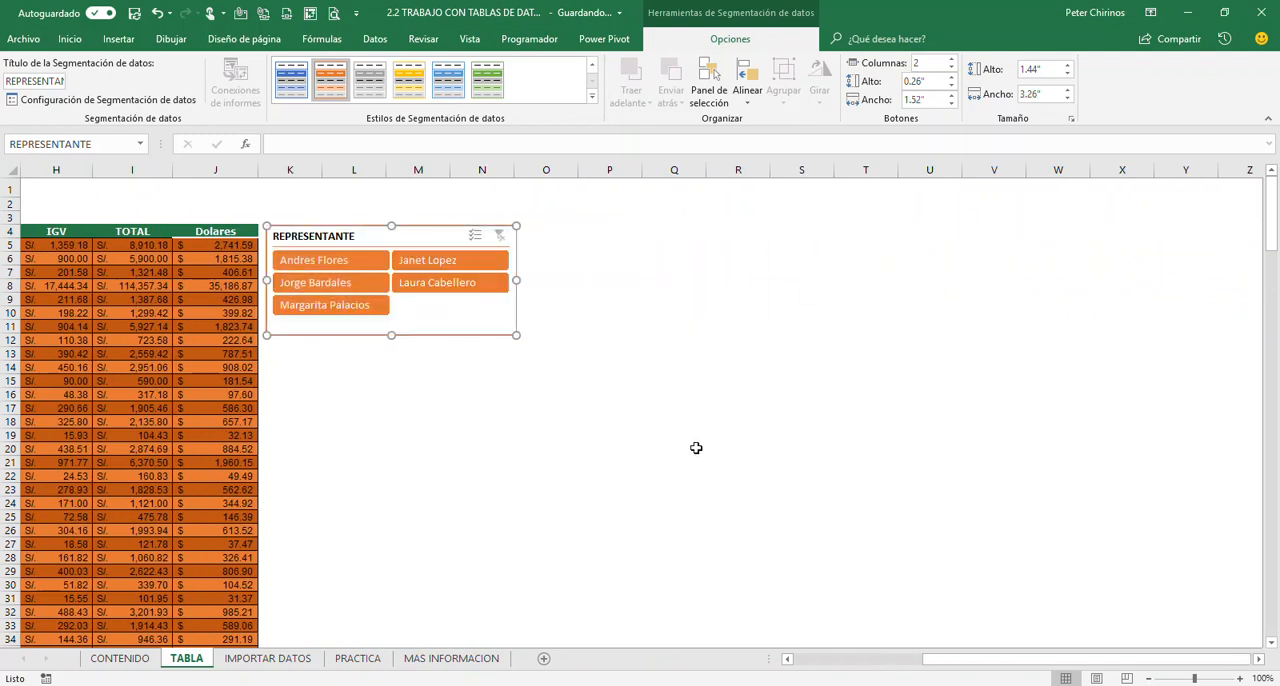
# Reduce the sheet zoom to 90% and filter the table to the fourth representative with the REPRESENTANTE slicer
pyautogui.moveTo(968, 662); pyautogui.dragTo(832, 664)
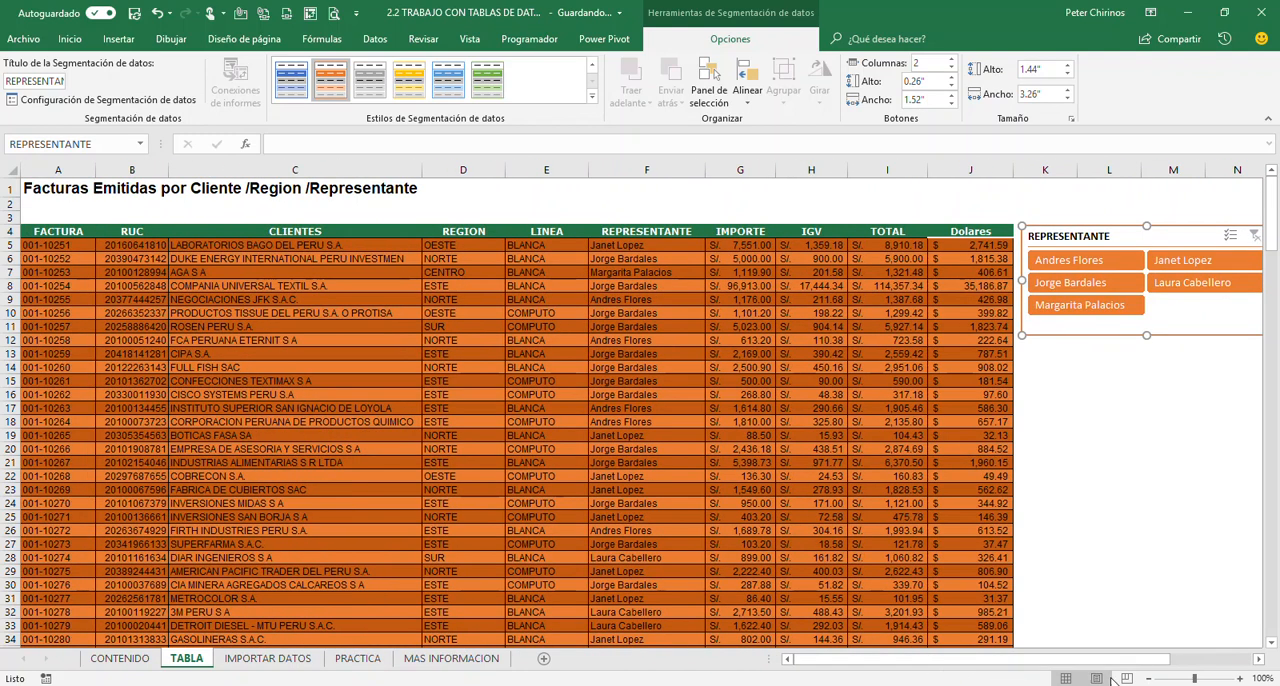
pyautogui.click(1148, 679)
pyautogui.click(1036, 407)
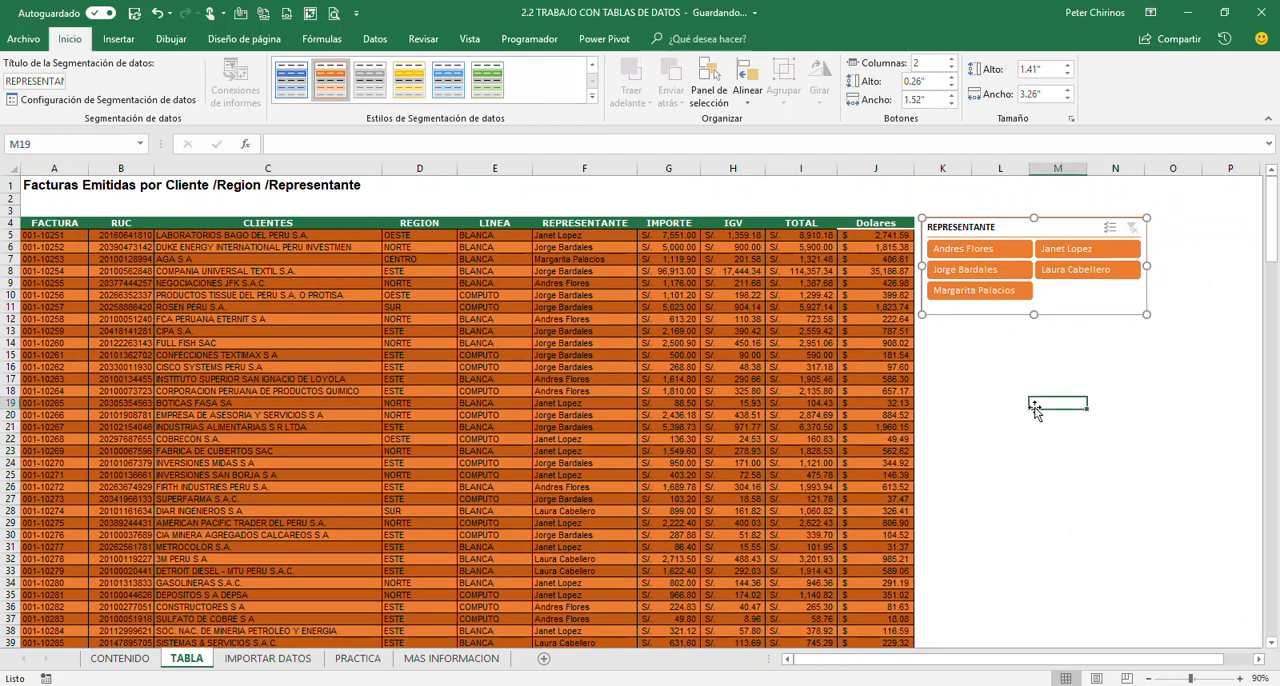
pyautogui.click(731, 340)
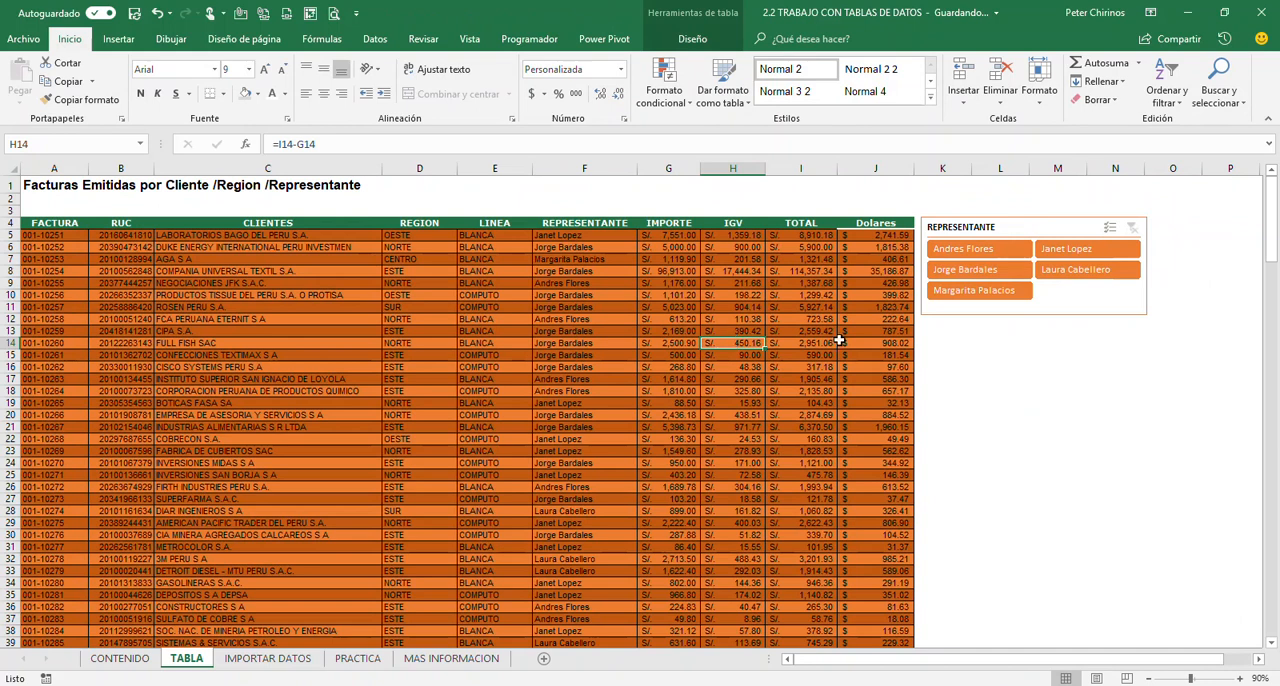
pyautogui.click(1086, 272)
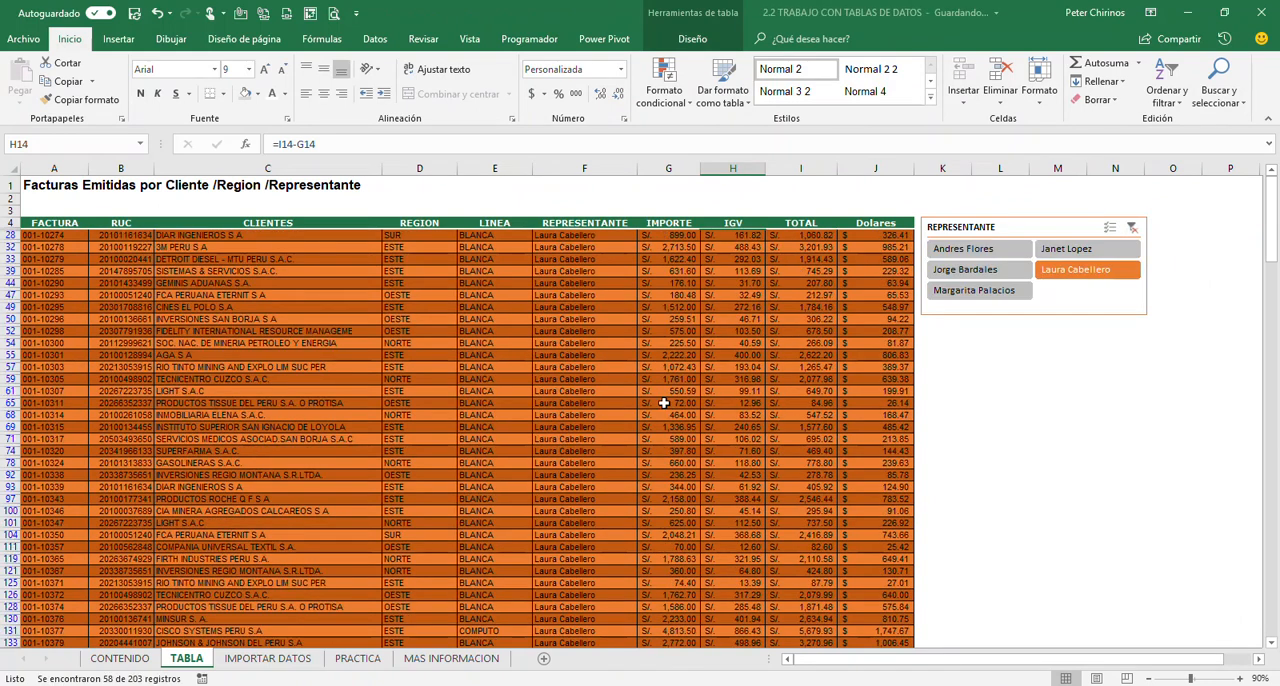
# Examine the REGION, REPRESENTANTE, IMPORTE and IGV values of the invoices filtered by the slicer
pyautogui.scroll(-2, 655, 401)
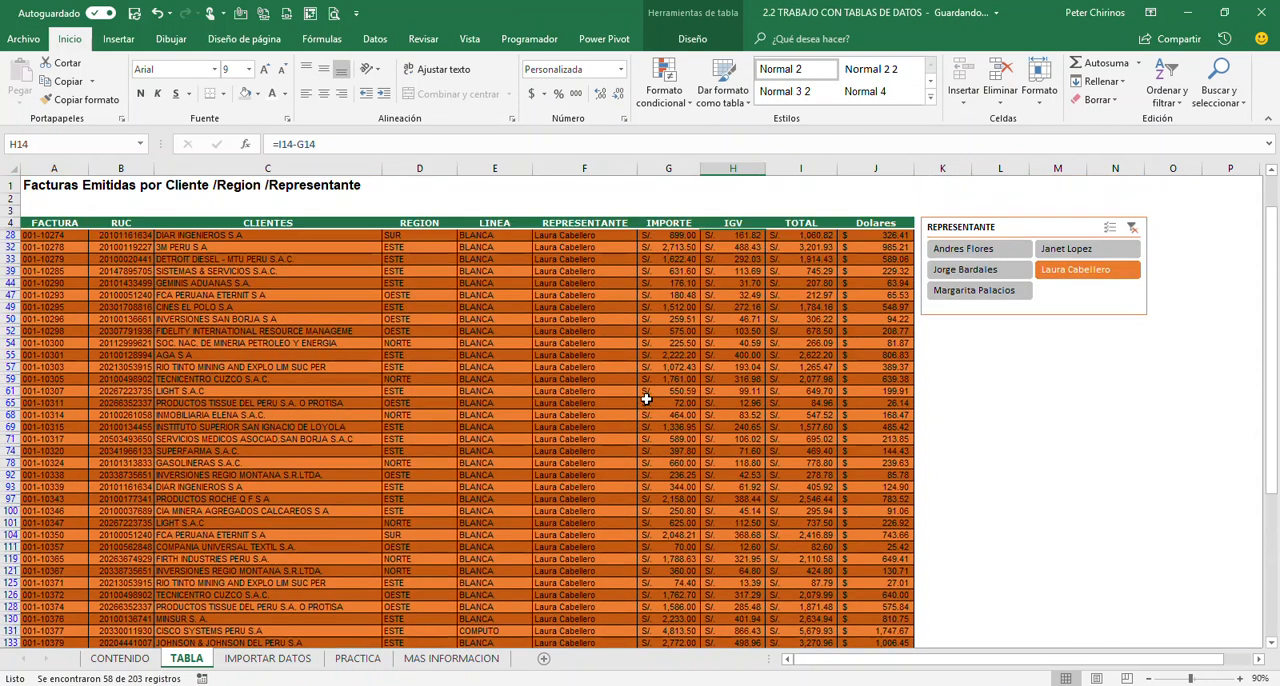
pyautogui.scroll(2, 647, 399)
pyautogui.click(690, 343)
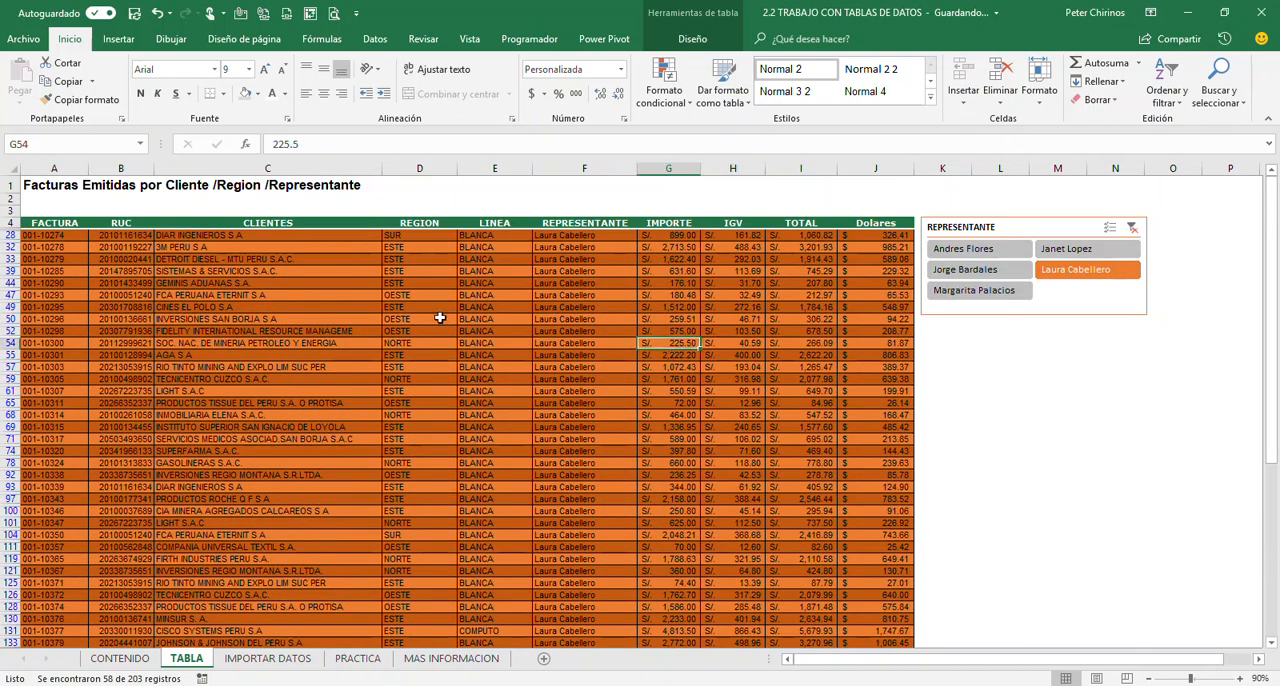
pyautogui.click(413, 261)
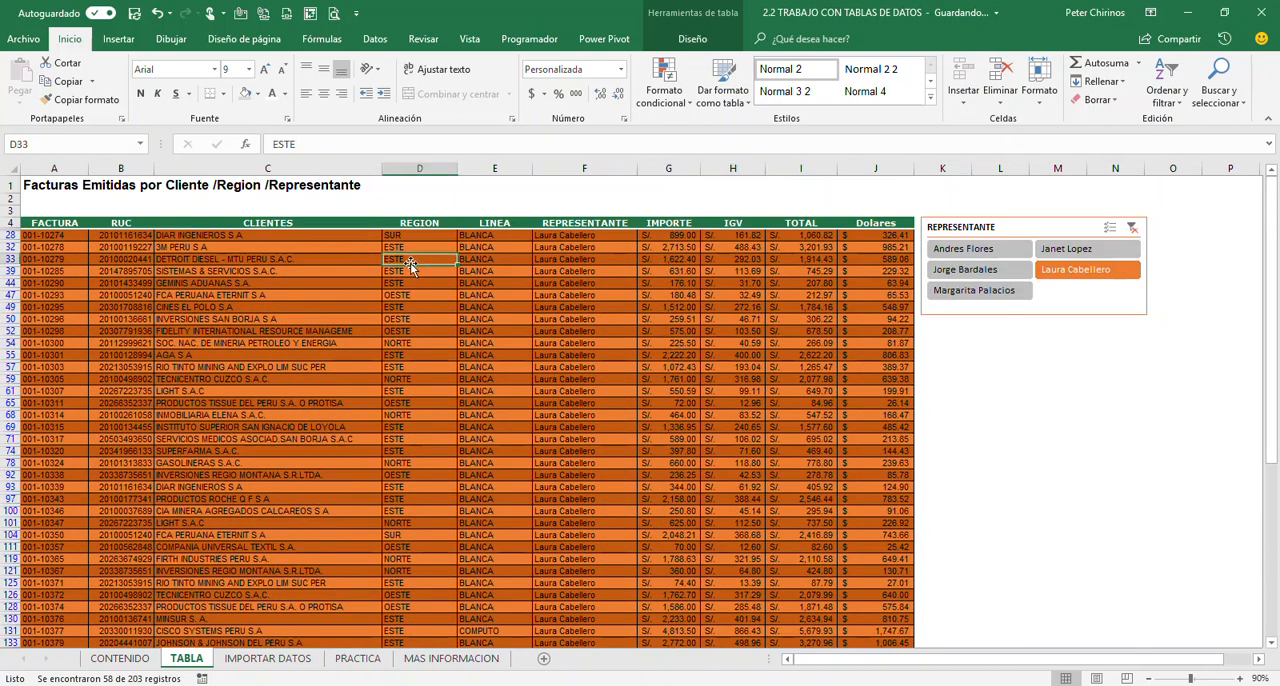
pyautogui.click(568, 354)
pyautogui.click(715, 414)
pyautogui.click(708, 367)
pyautogui.click(590, 371)
pyautogui.click(563, 415)
pyautogui.click(597, 378)
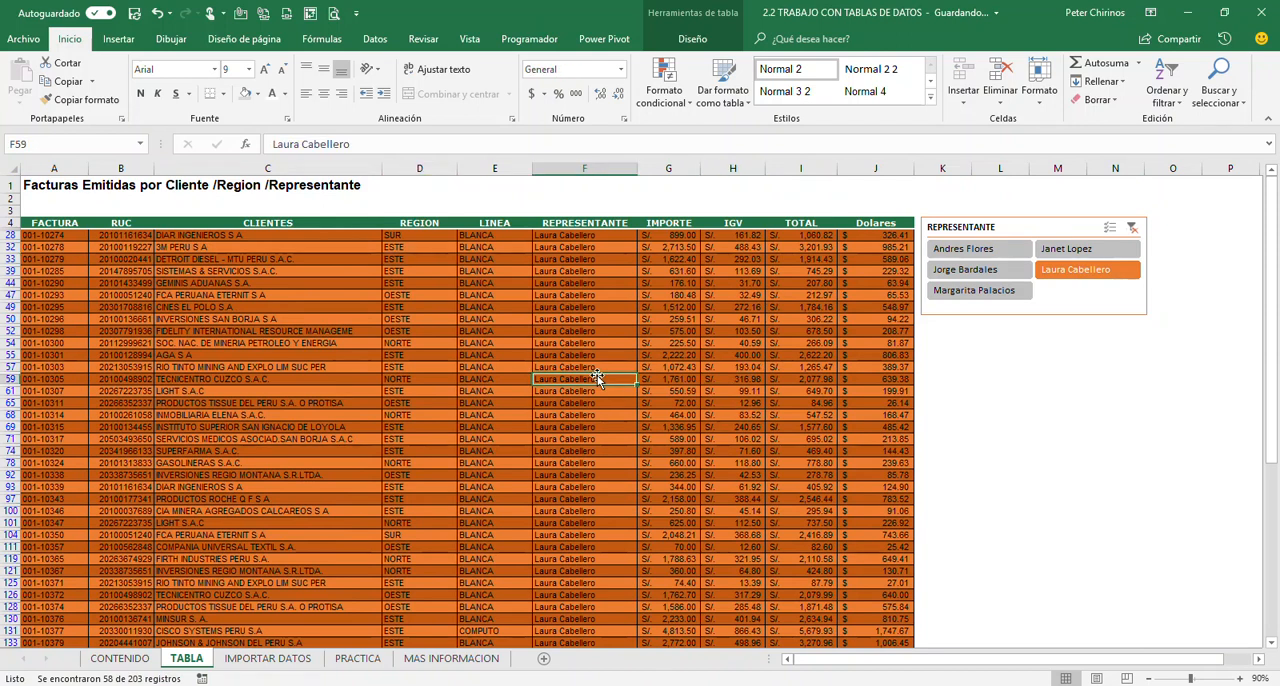
# Insert a slicer for the REGION column and place it just below the REPRESENTANTE slicer
pyautogui.click(714, 41)
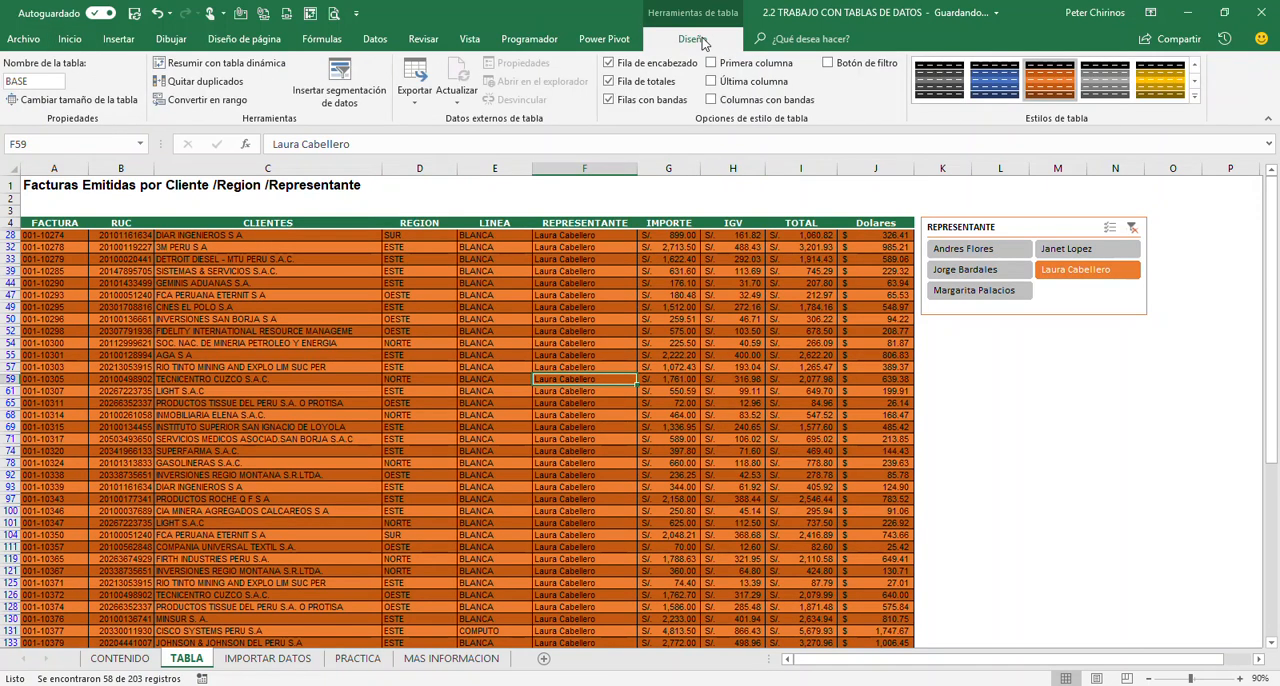
pyautogui.click(343, 90)
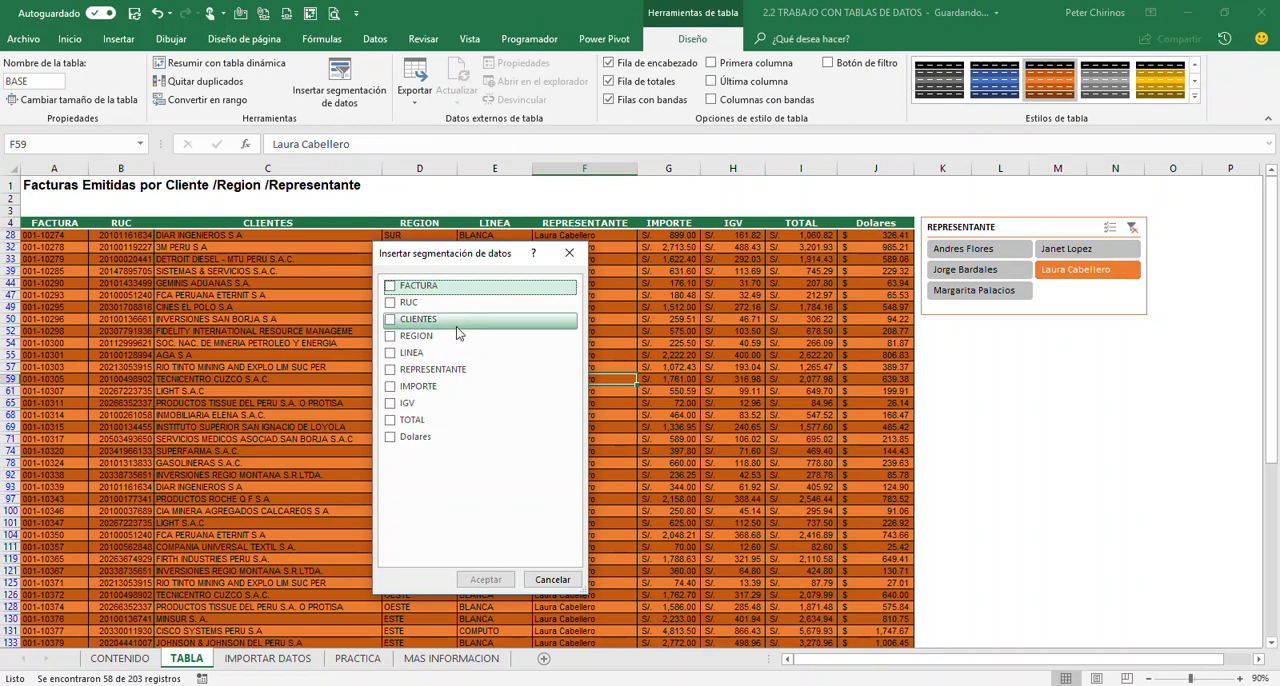
pyautogui.click(390, 336)
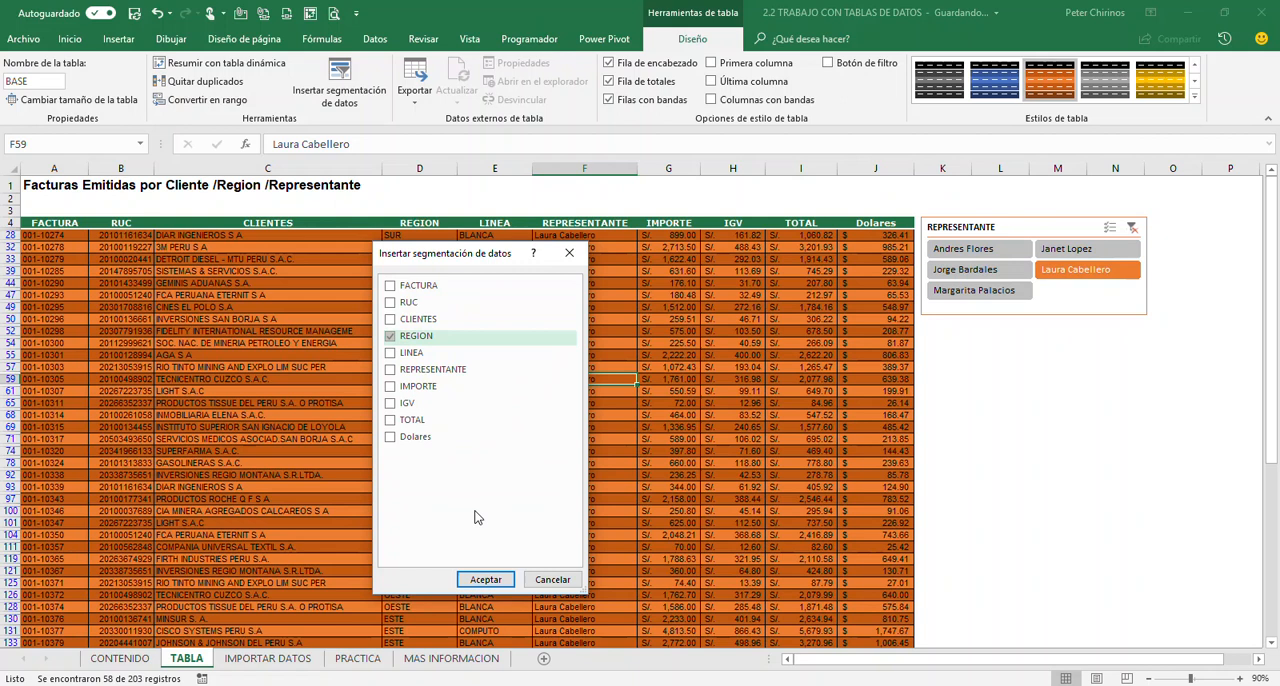
pyautogui.click(485, 579)
pyautogui.moveTo(624, 335); pyautogui.dragTo(965, 340)
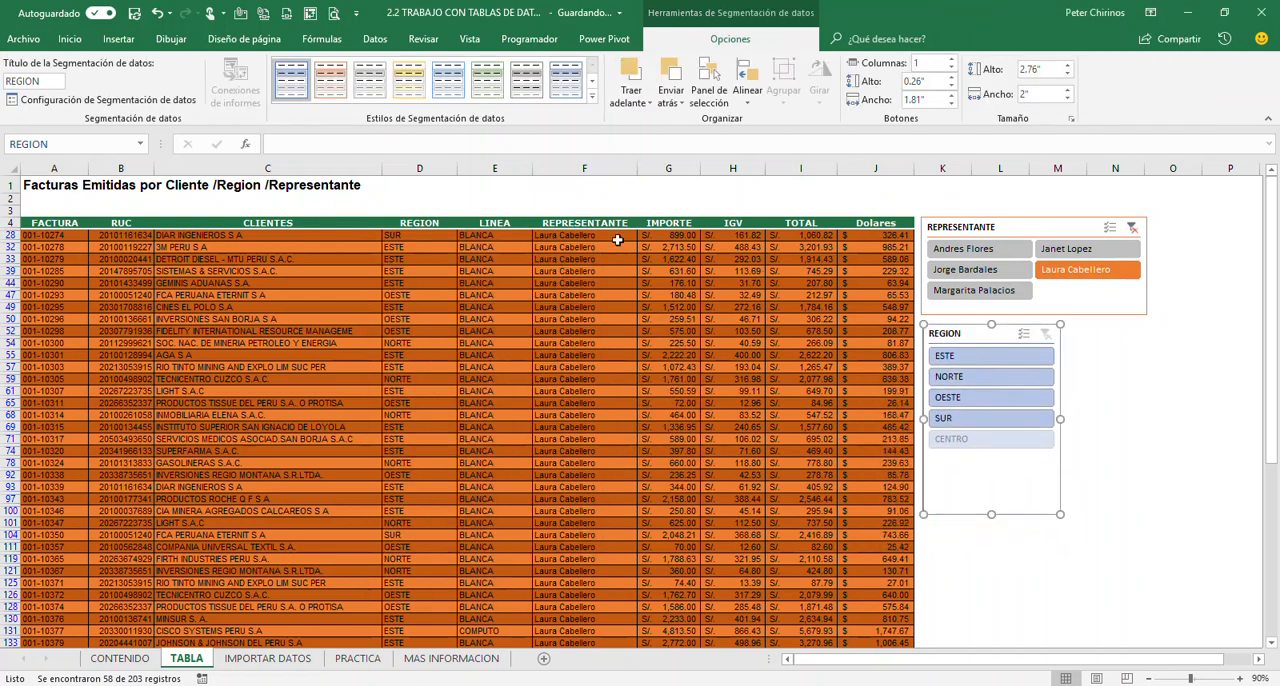
# Apply the dark (Oscuro) orange style to the REGION slicer and shorten it to about 2" high
pyautogui.click(591, 97)
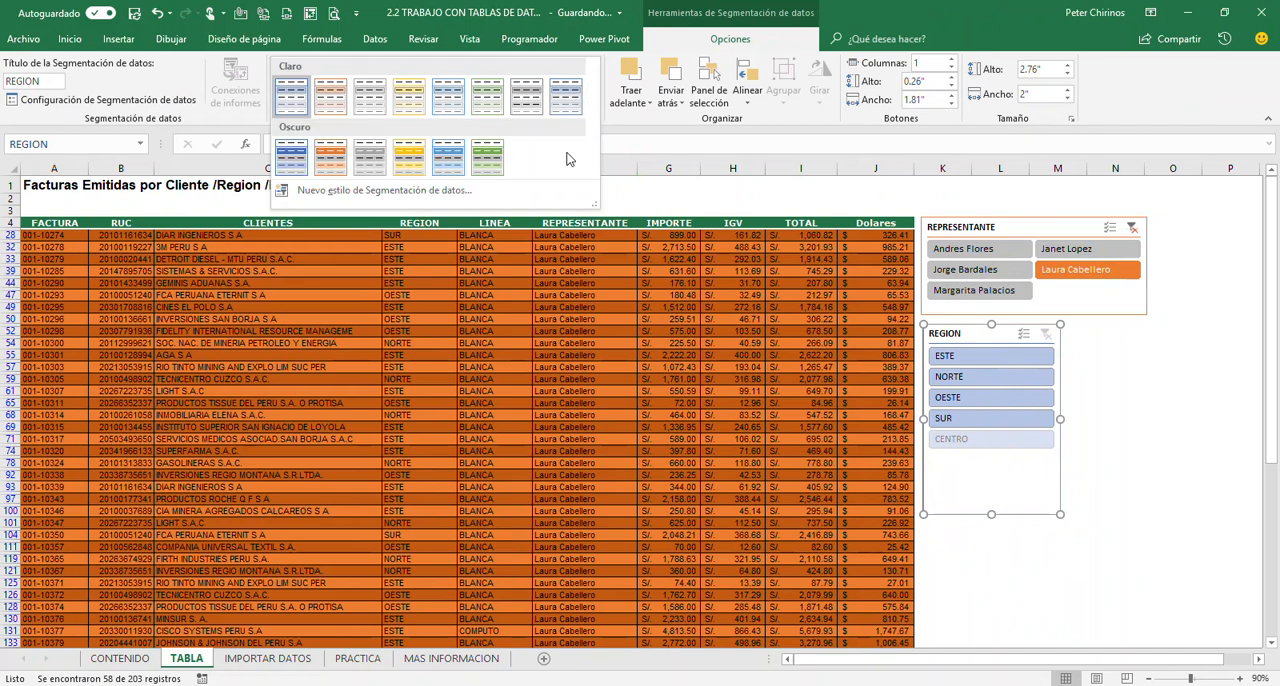
pyautogui.click(330, 155)
pyautogui.moveTo(991, 516); pyautogui.dragTo(993, 462)
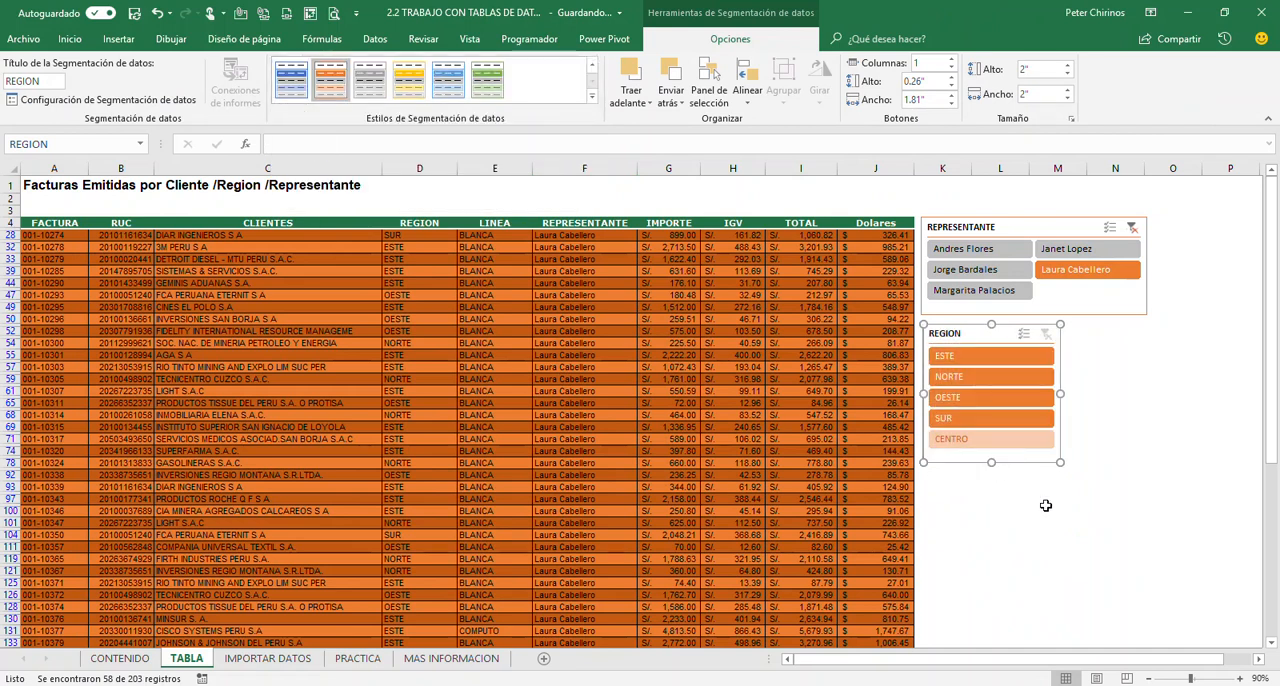
pyautogui.click(603, 425)
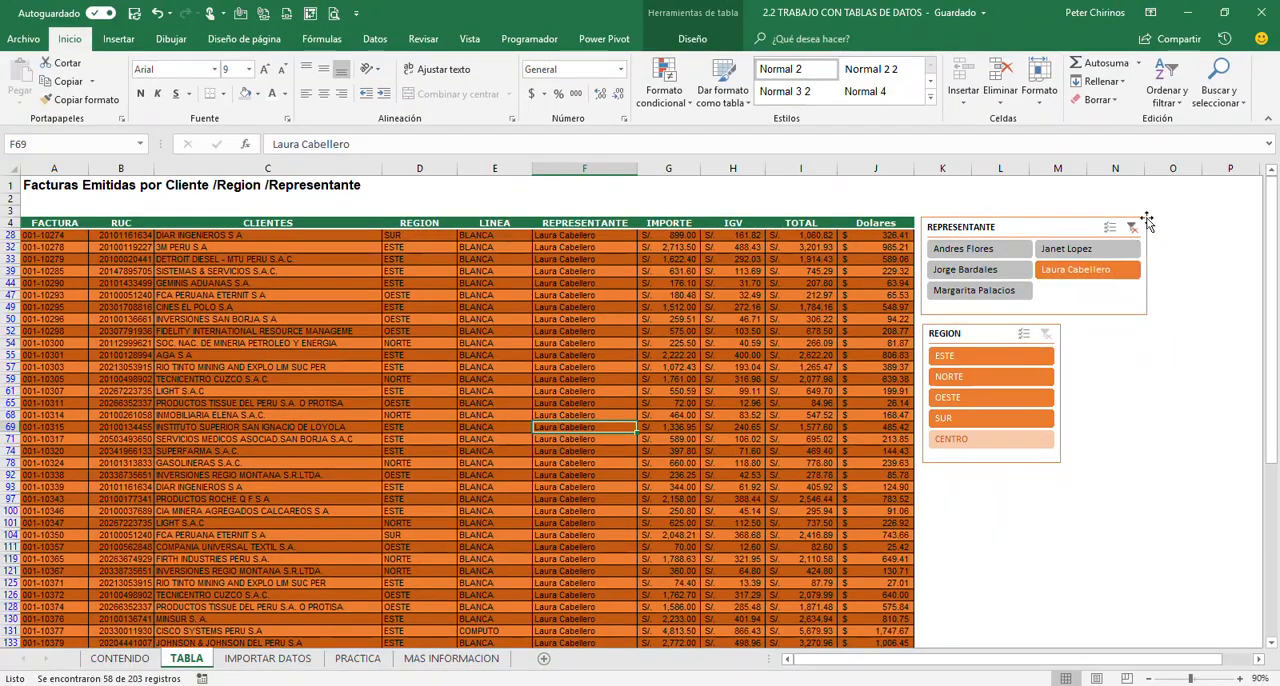
# Clear the REPRESENTANTE slicer's filter and use the REGION slicer to show the NORTE, SUR and finally CENTRO invoices
pyautogui.click(1036, 182)
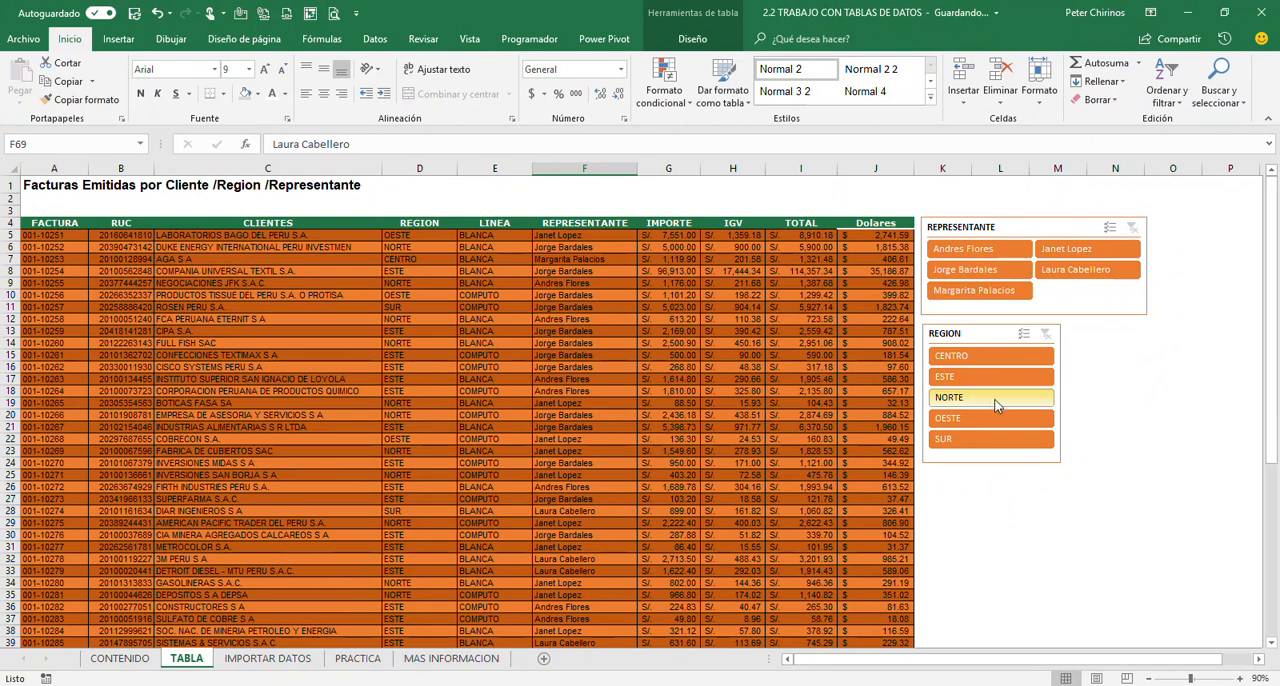
pyautogui.click(986, 403)
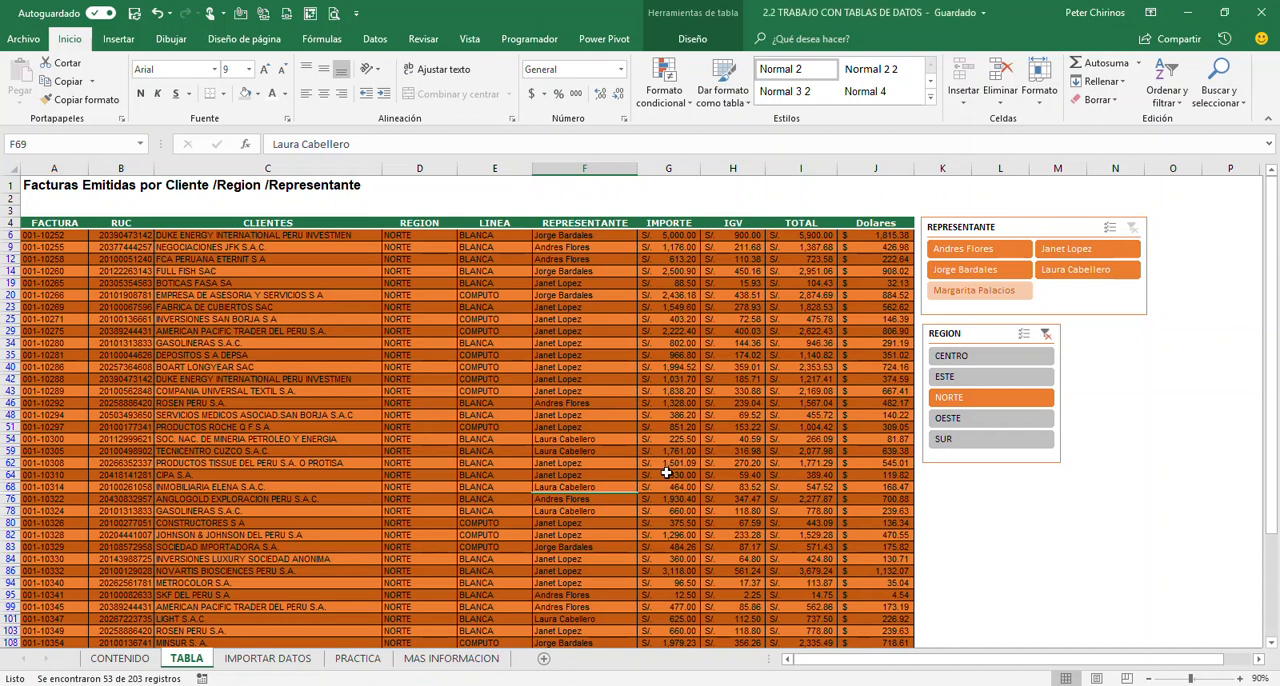
pyautogui.click(940, 450)
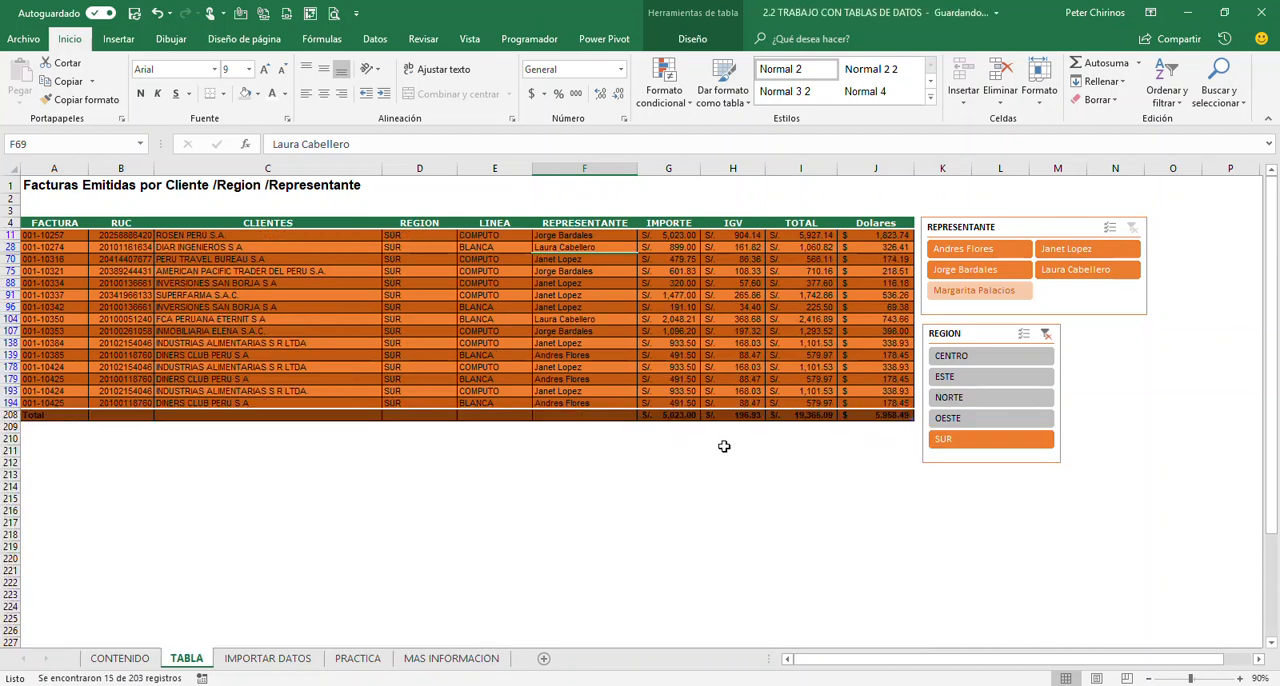
pyautogui.click(981, 358)
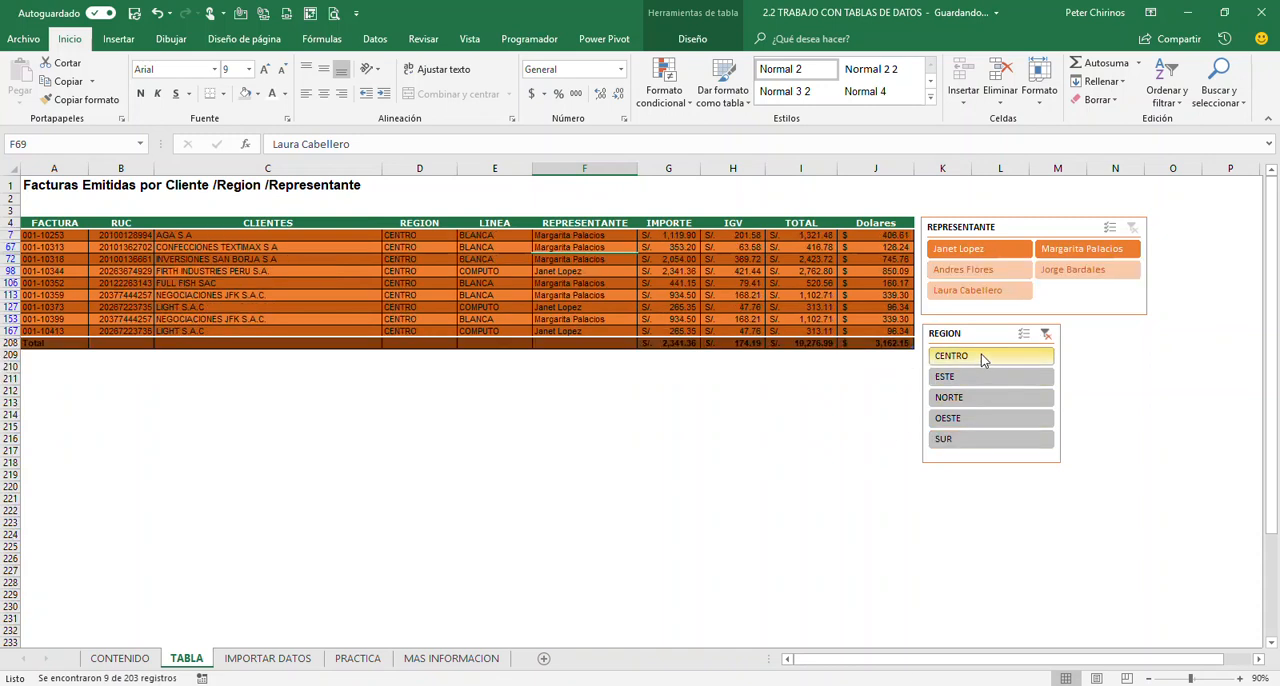
# Filter the invoices by the ESTE region, switch to NORTE, and narrow them to the first sales representative in the REPRESENTANTE slicer
pyautogui.click(990, 376)
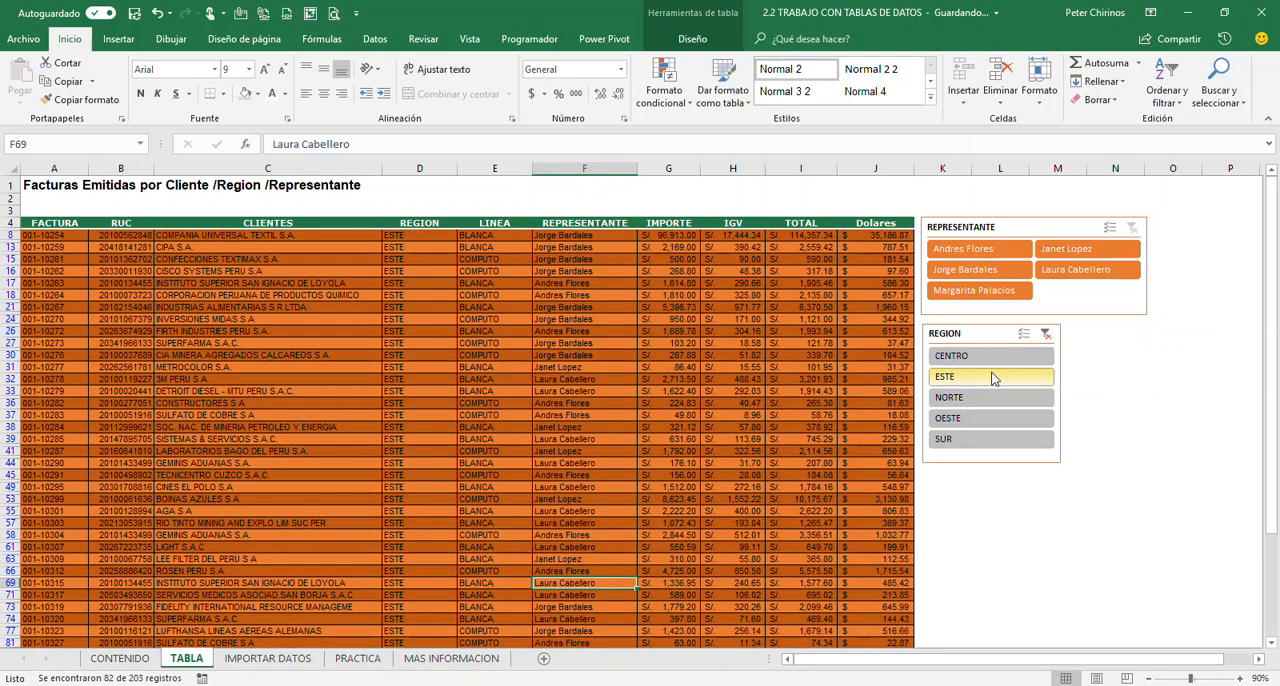
pyautogui.click(988, 401)
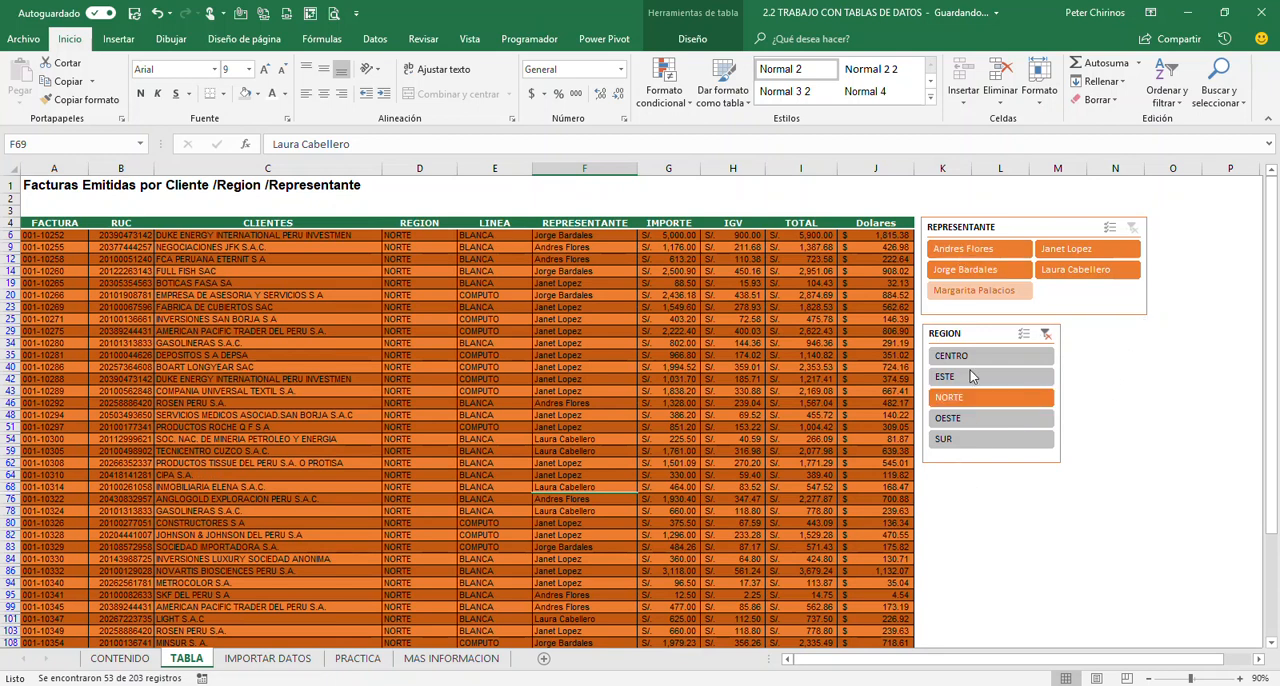
pyautogui.click(937, 256)
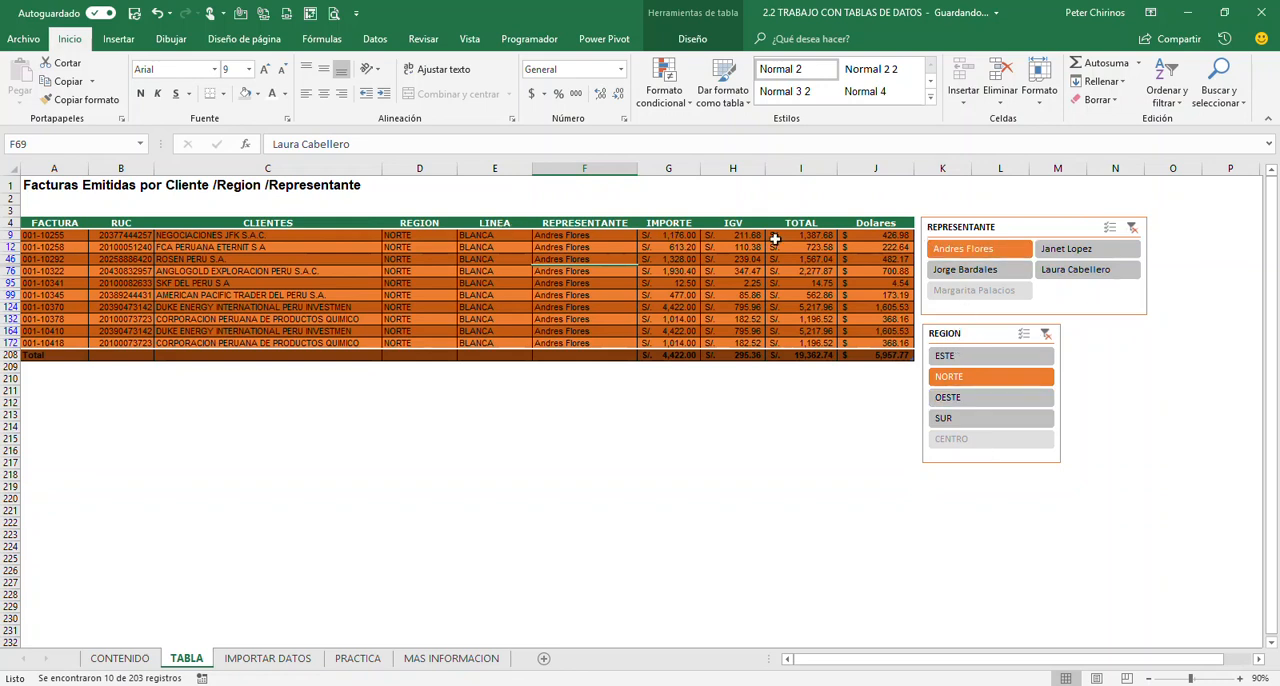
pyautogui.click(729, 291)
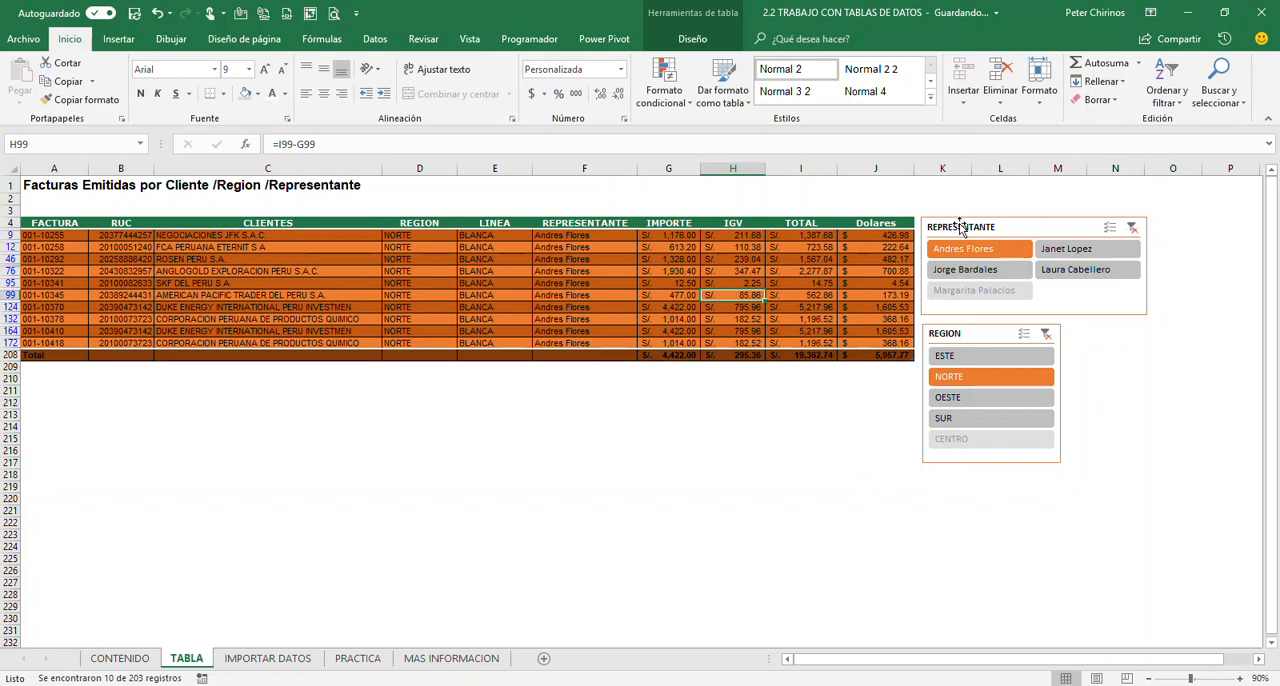
# Clear the filters of both the REPRESENTANTE and REGION slicers so the BASE table shows every invoice
pyautogui.click(1133, 229)
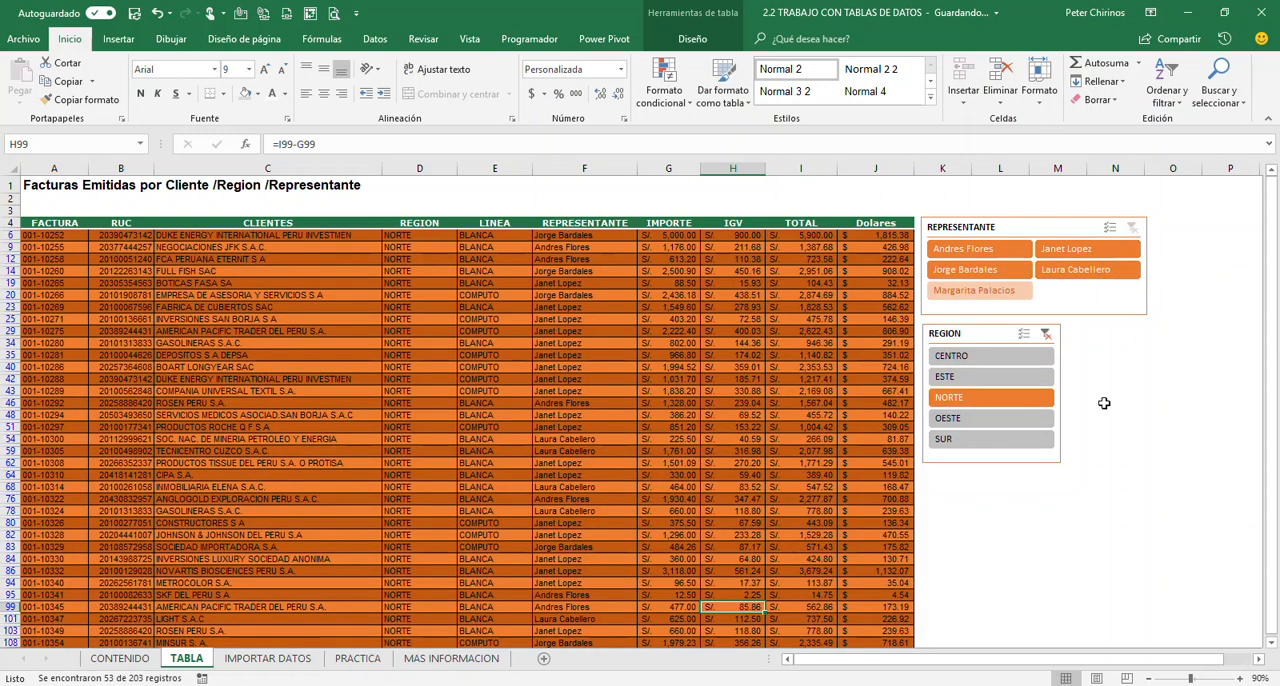
pyautogui.click(1045, 335)
pyautogui.click(712, 379)
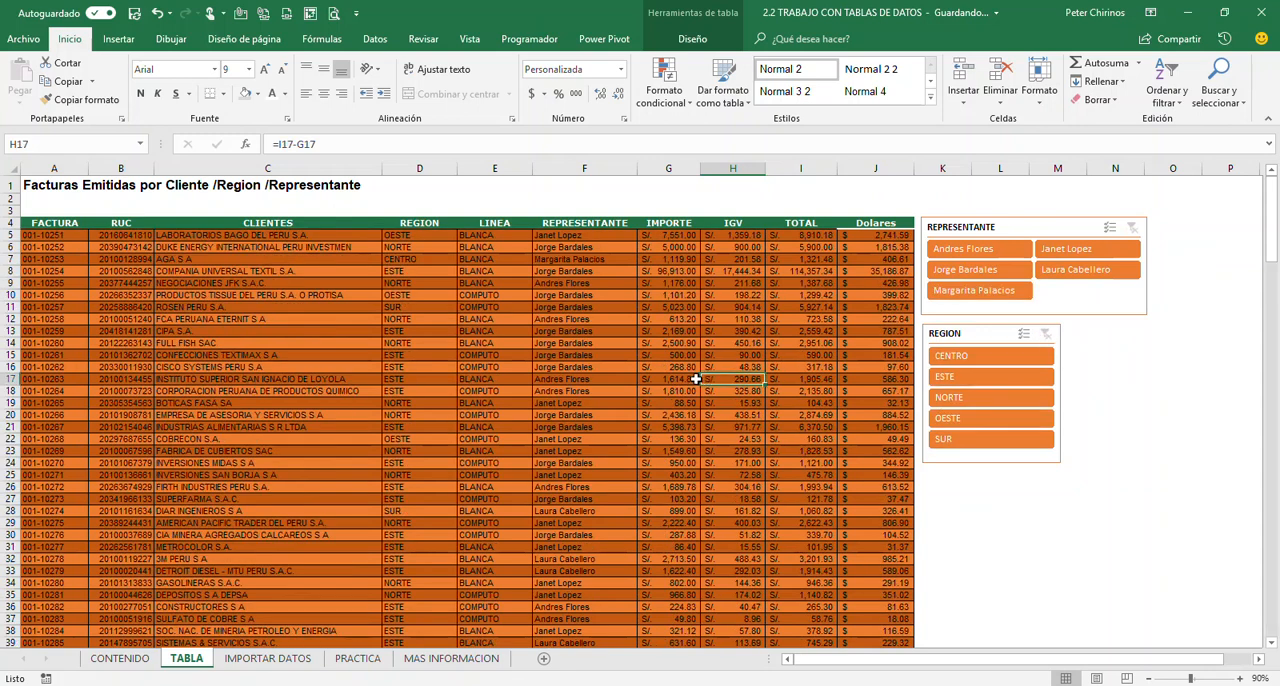
pyautogui.click(514, 379)
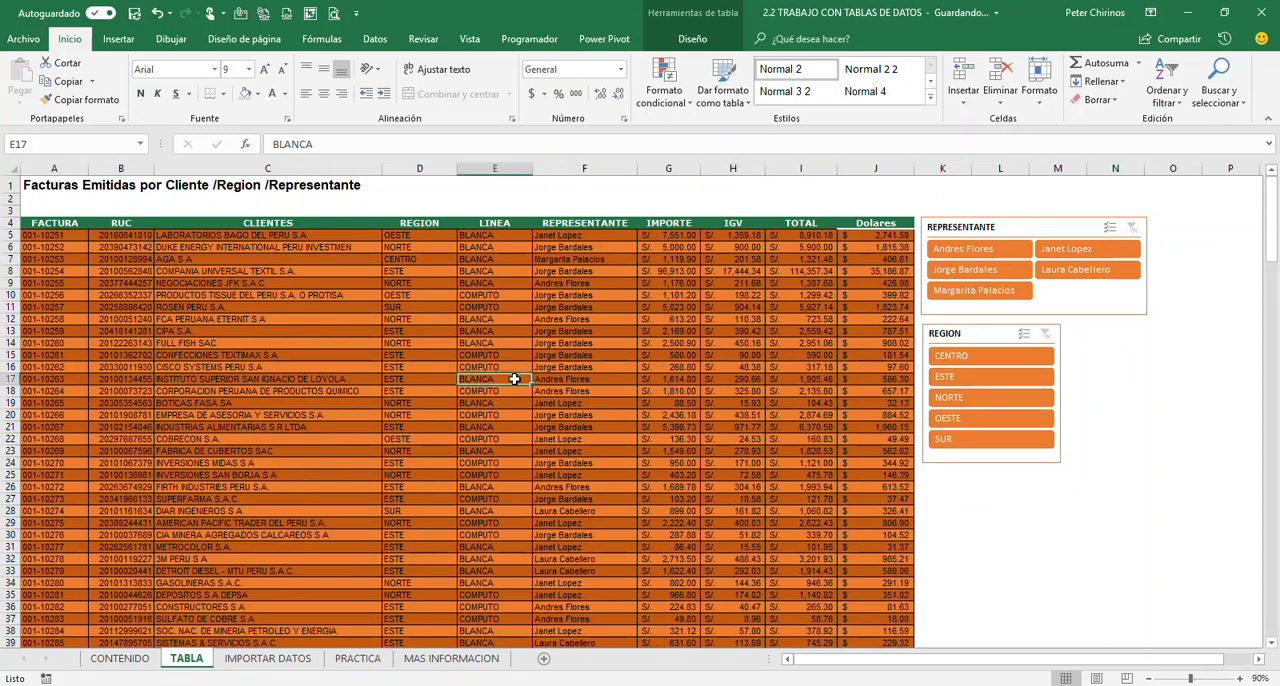
pyautogui.click(692, 38)
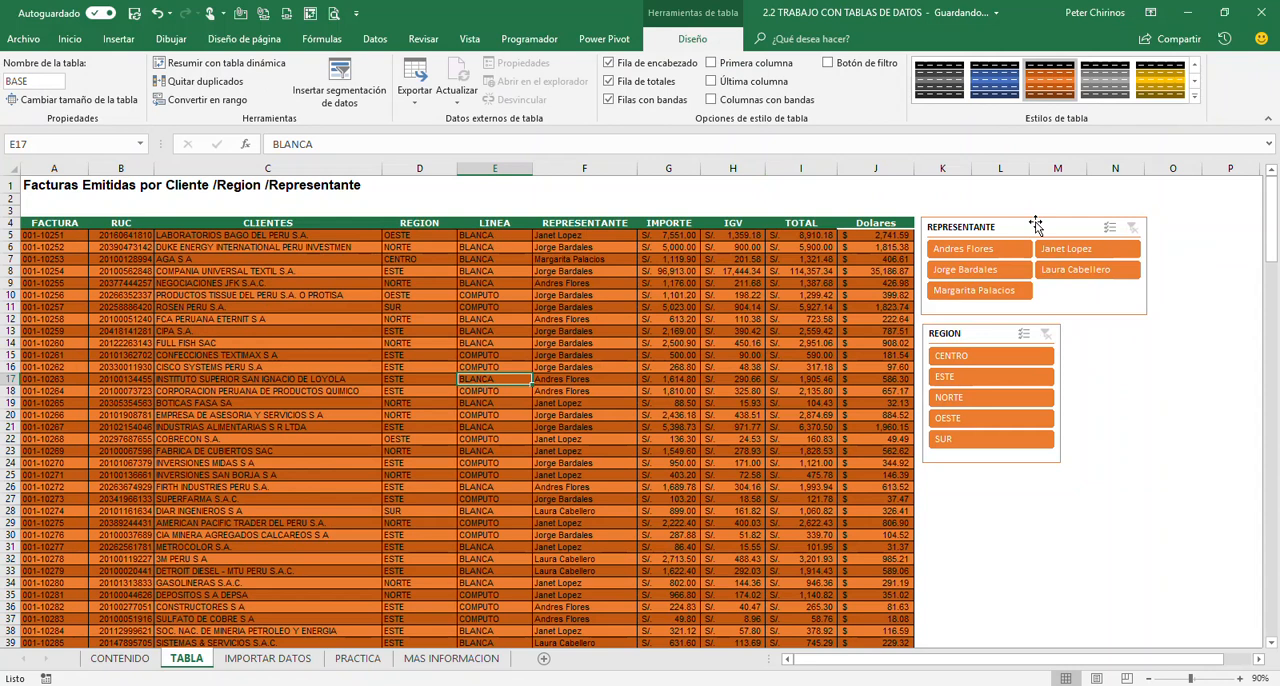
pyautogui.click(676, 367)
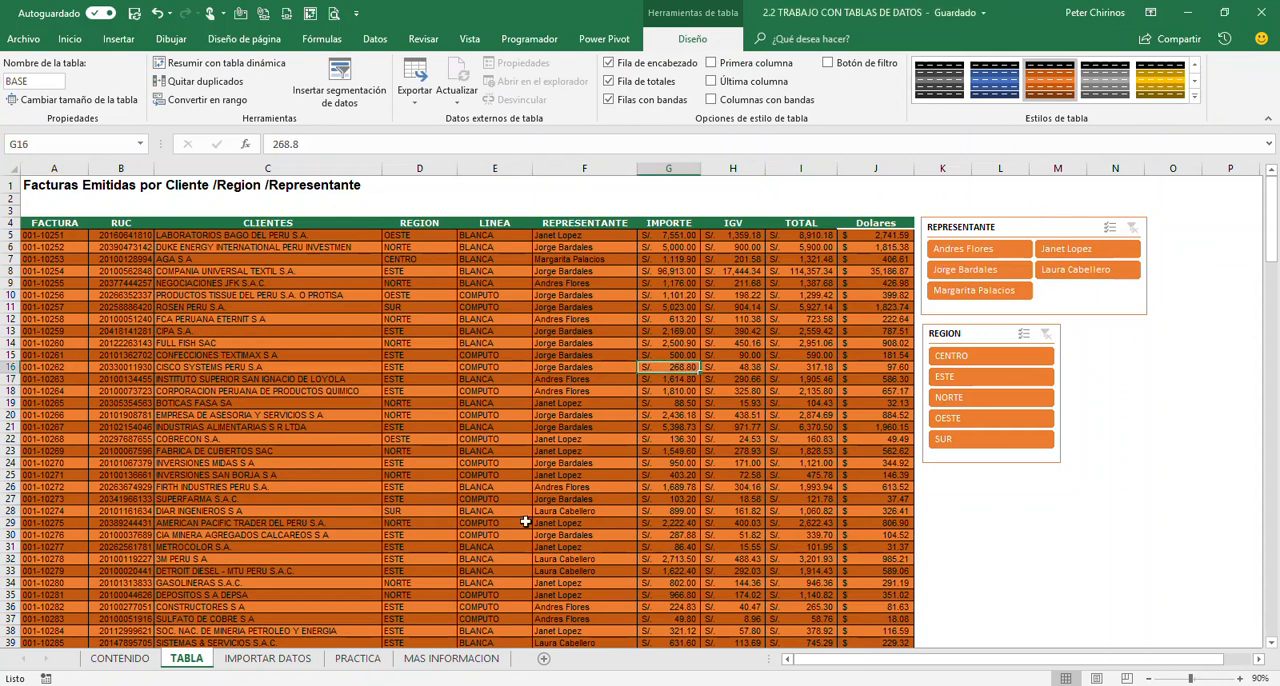
# Go to the IMPORTAR DATOS sheet and locate the Access file Base de Datos TD in the MODULO 2 - INTERMEDIO folder
pyautogui.click(267, 658)
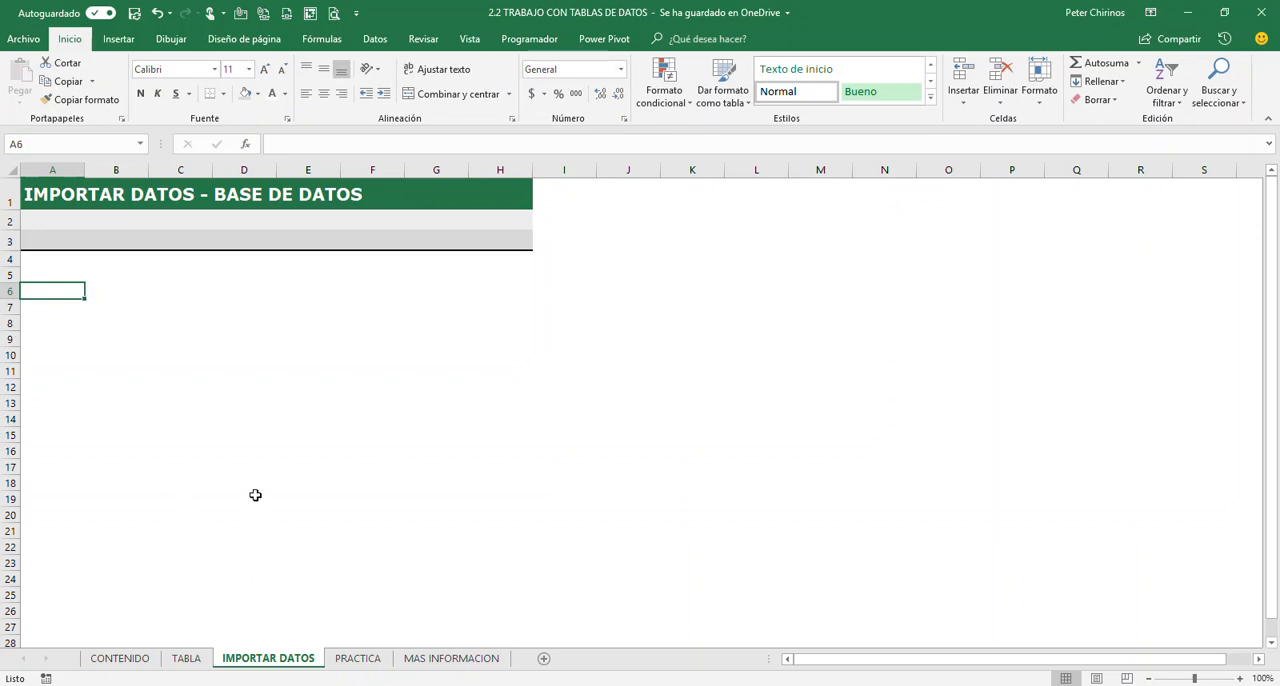
pyautogui.click(152, 685)
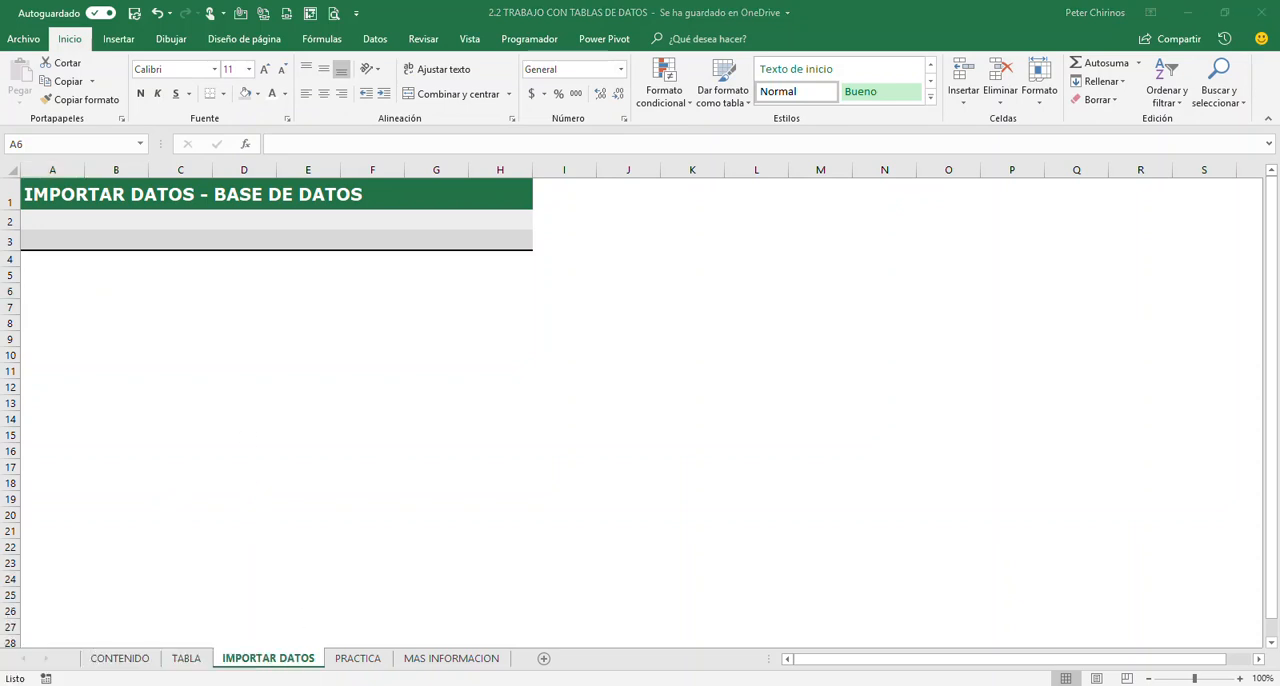
pyautogui.moveTo(1279, 134); pyautogui.dragTo(663, 137)
pyautogui.click(525, 453)
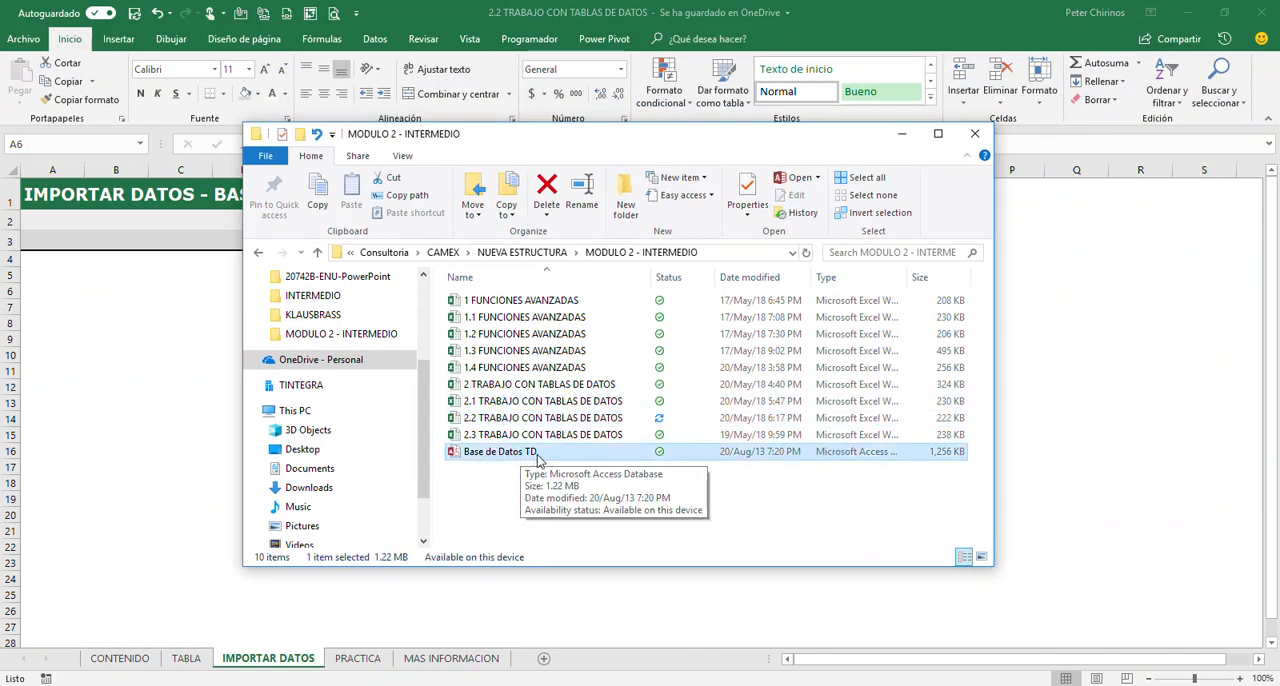
pyautogui.moveTo(560, 133); pyautogui.dragTo(1279, 177)
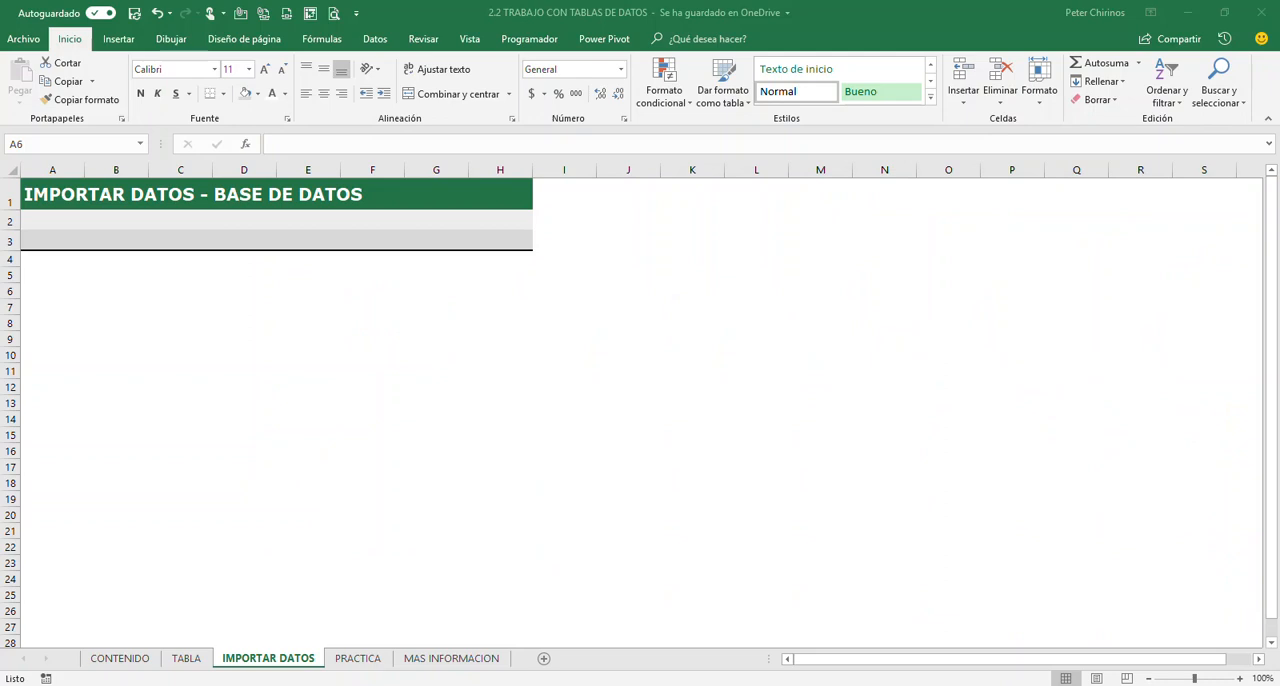
# Select cell A6 and examine the available Get Data sources: files, databases, Azure, online services and other sources
pyautogui.click(66, 289)
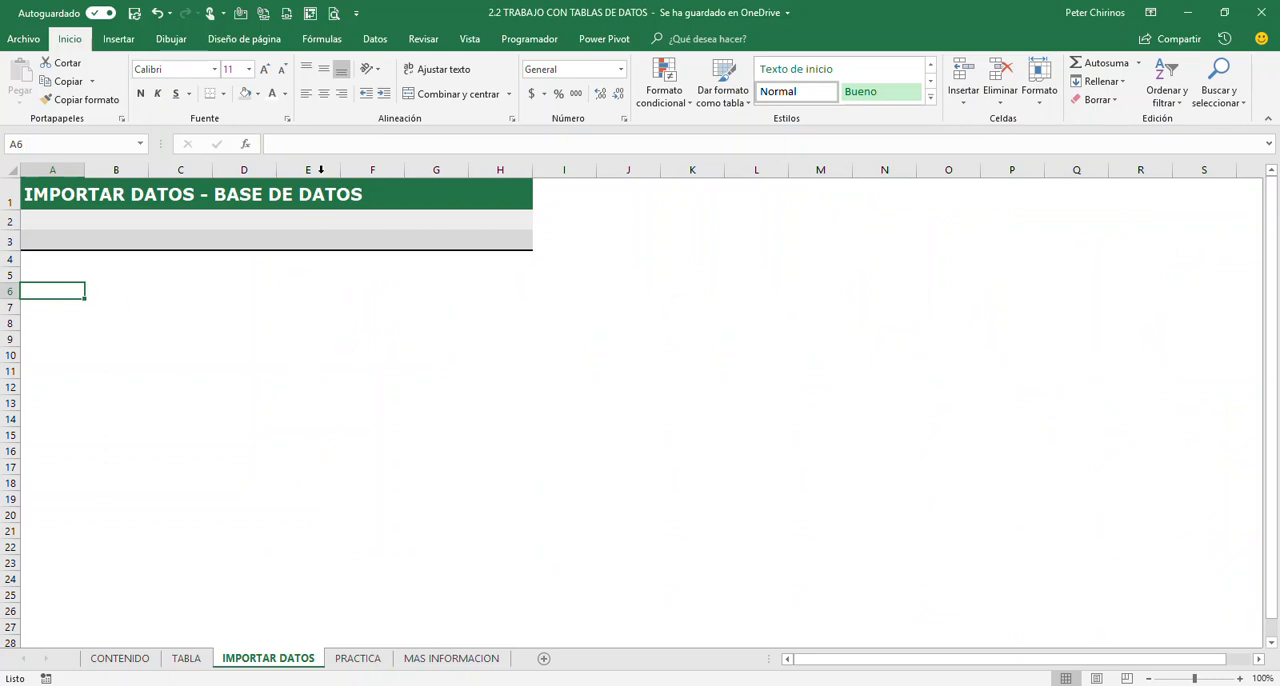
pyautogui.click(372, 44)
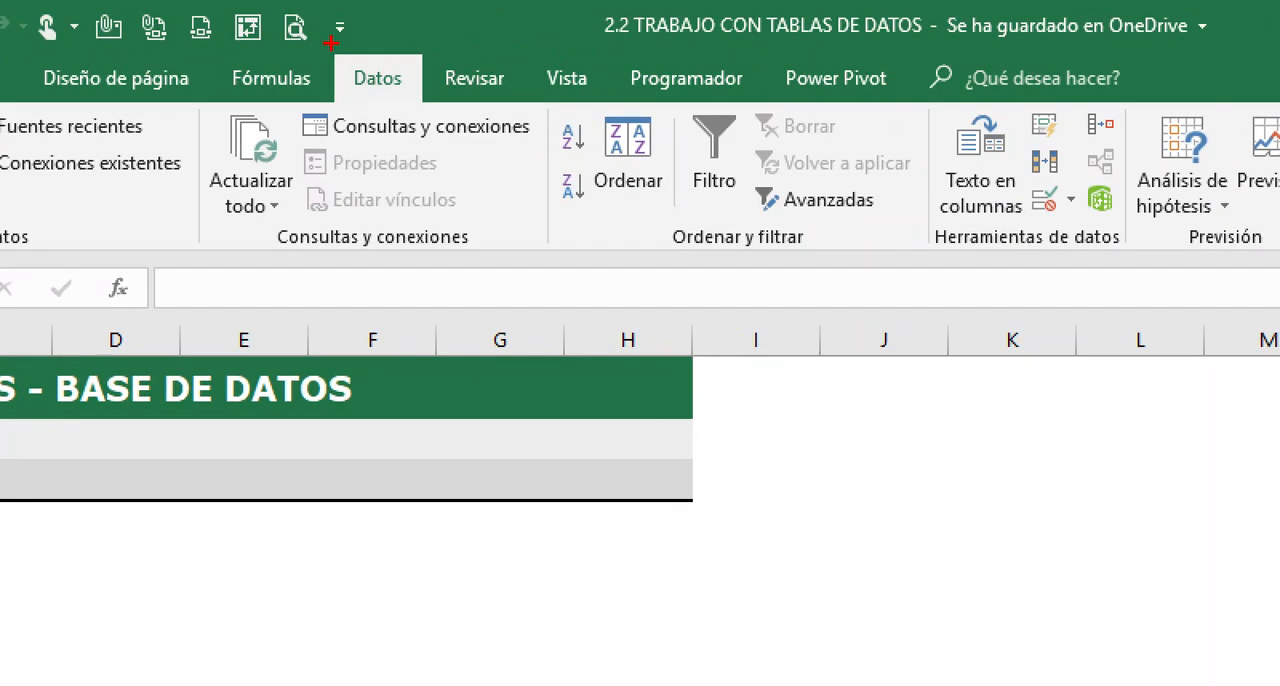
pyautogui.moveTo(330, 42)
pyautogui.mouseDown()
pyautogui.moveTo(408, 106)
pyautogui.moveTo(430, 108)
pyautogui.moveTo(530, 355)
pyautogui.mouseUp()
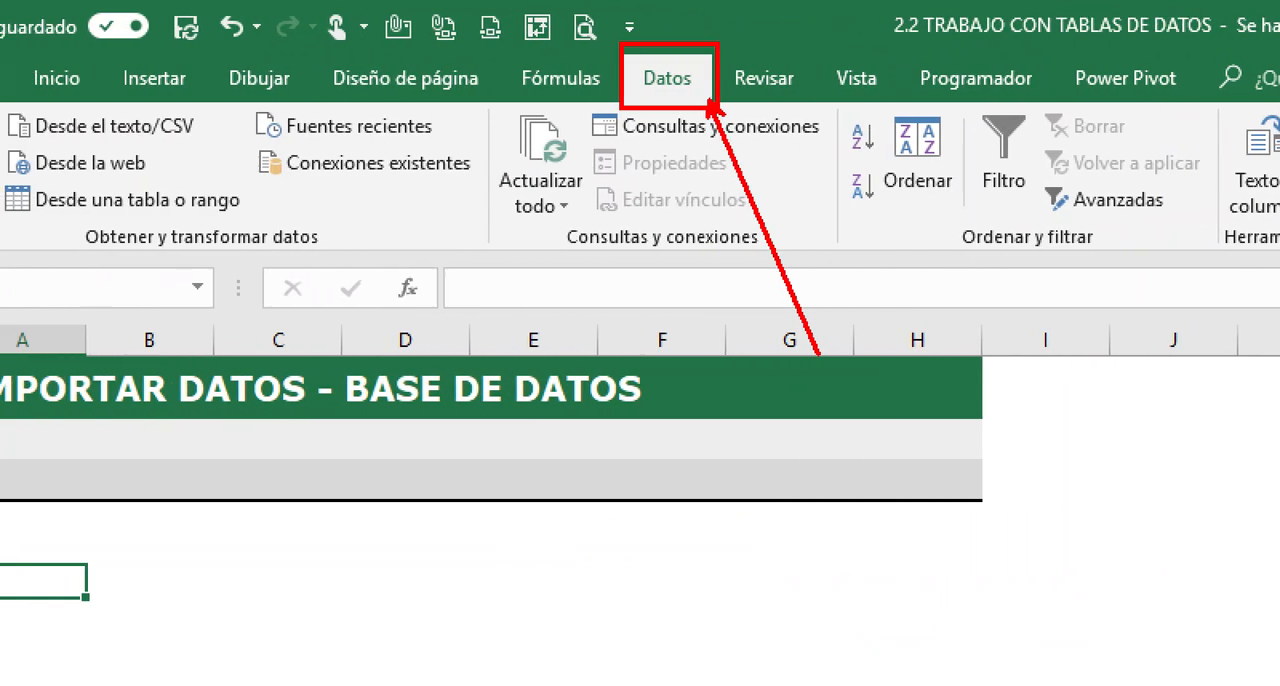
pyautogui.moveTo(87, 100)
pyautogui.mouseDown()
pyautogui.moveTo(70, 230)
pyautogui.moveTo(4, 228)
pyautogui.moveTo(146, 354)
pyautogui.mouseUp()
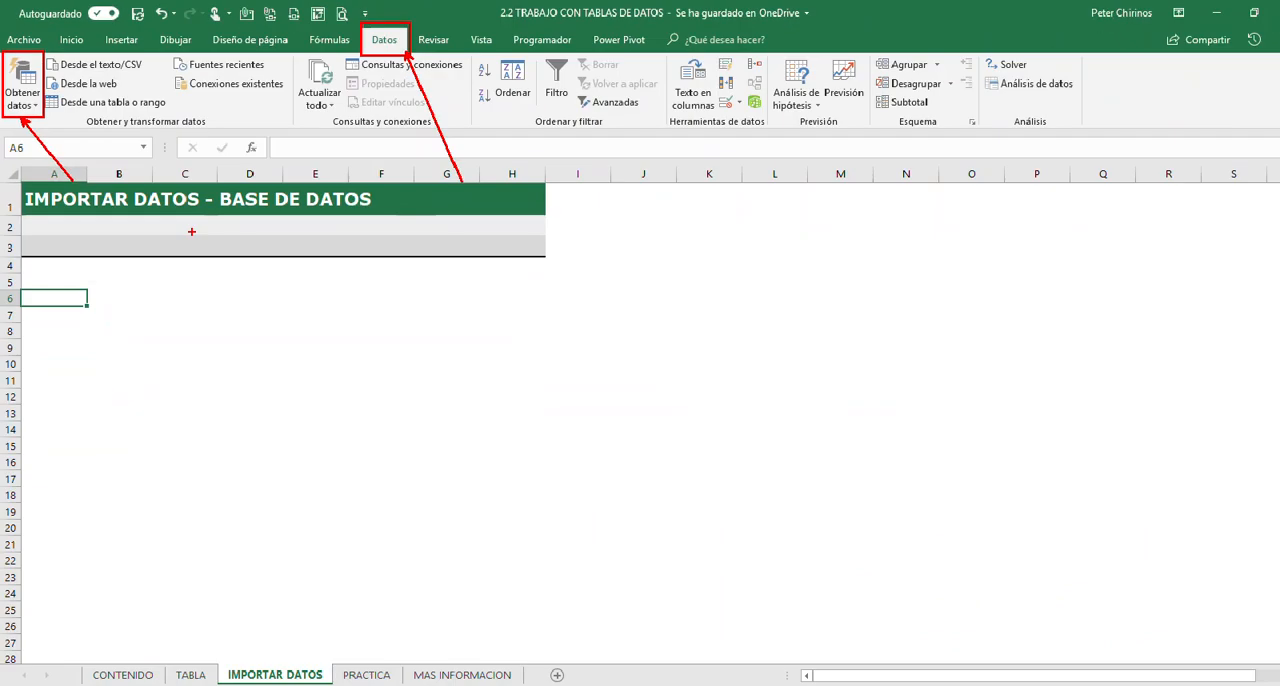
pyautogui.click(44, 195)
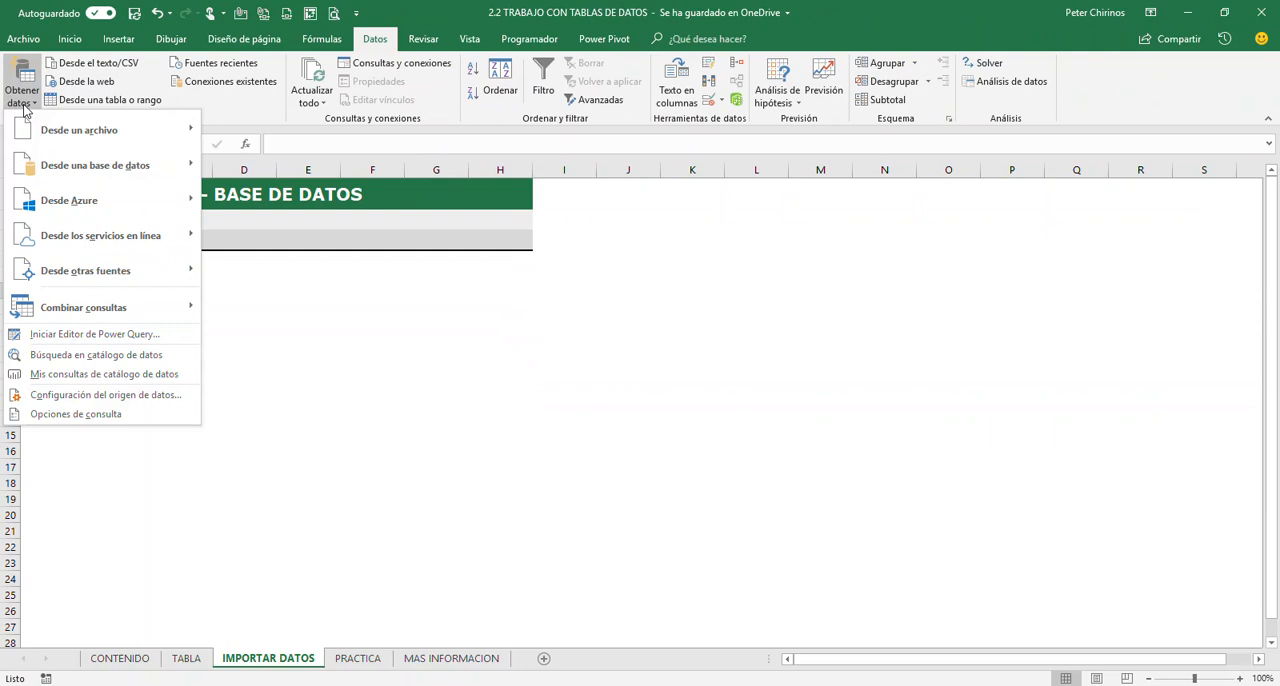
pyautogui.moveTo(150, 130)
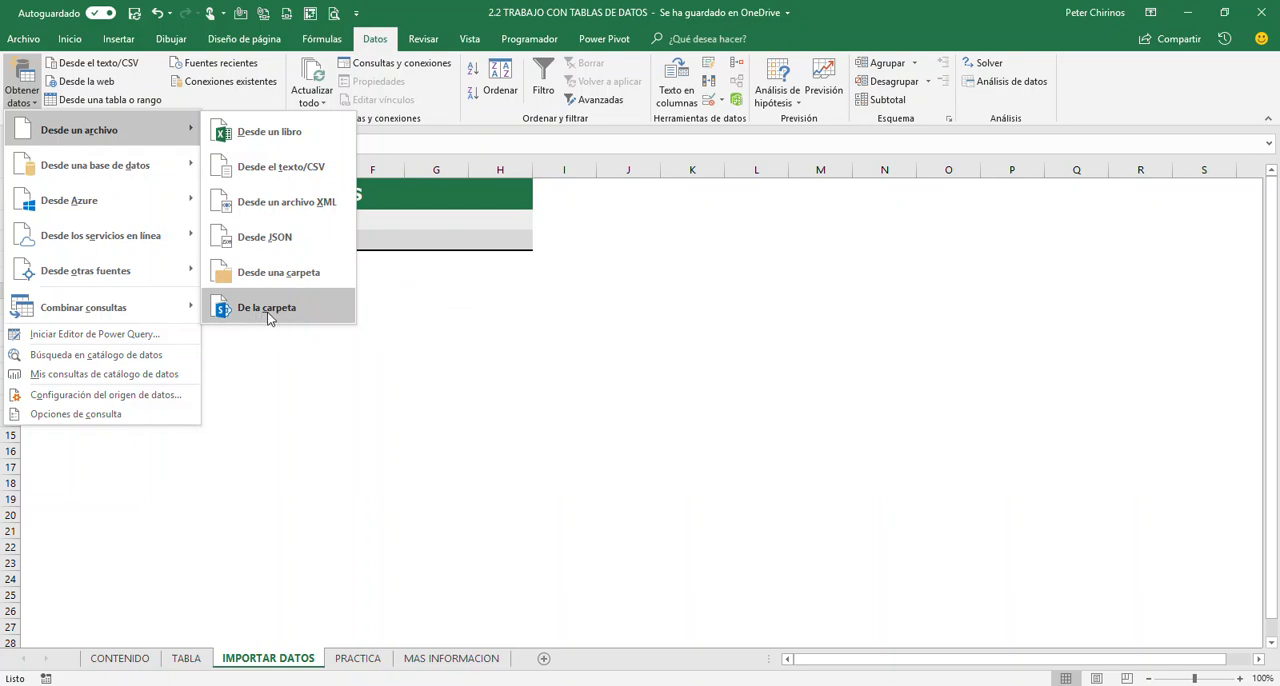
pyautogui.moveTo(126, 171)
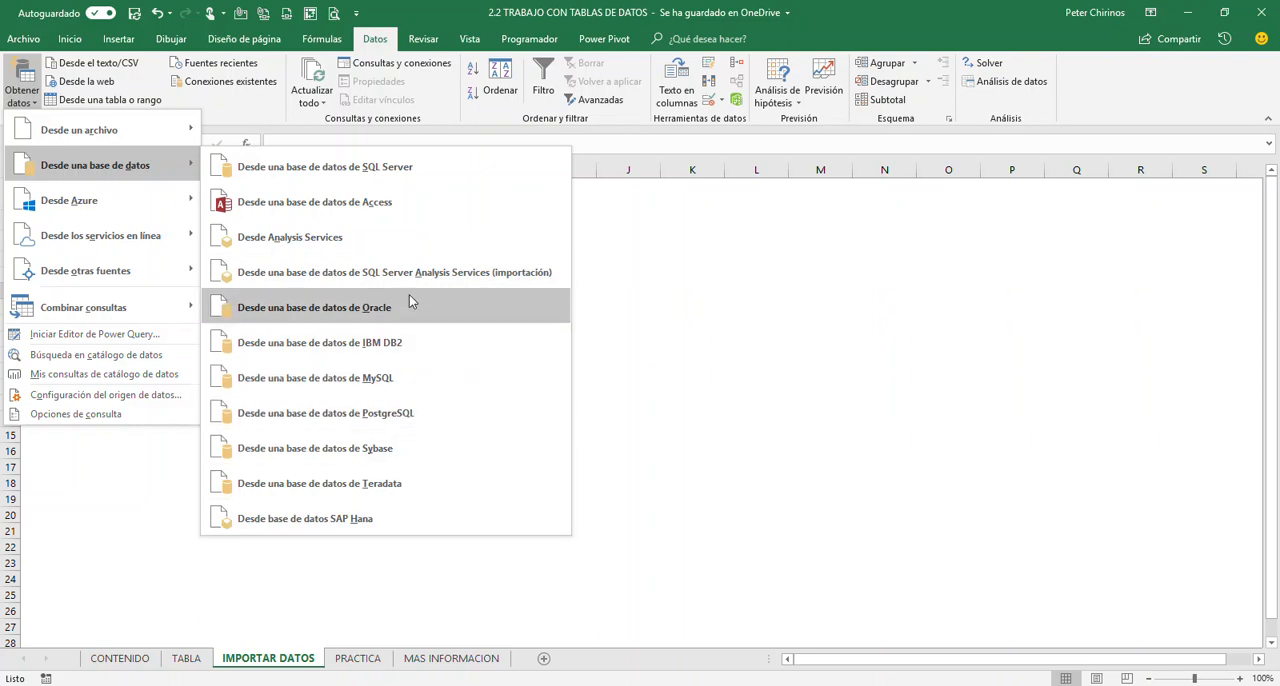
pyautogui.moveTo(99, 217)
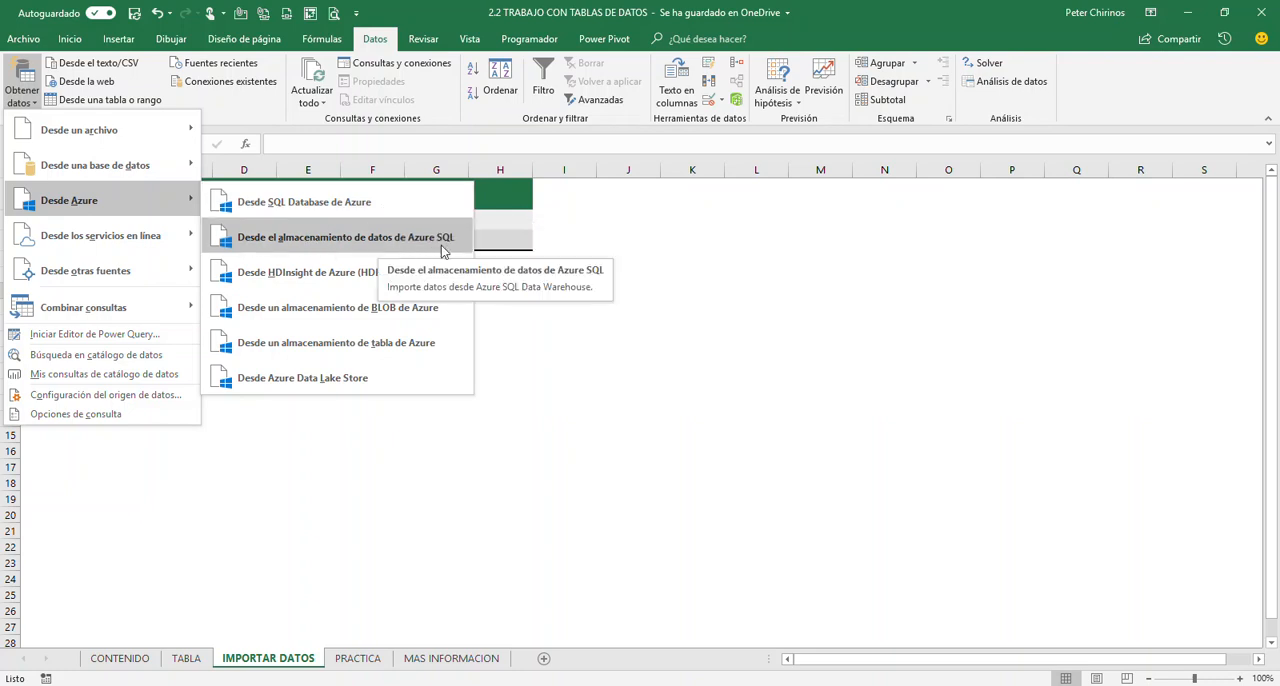
pyautogui.moveTo(91, 240)
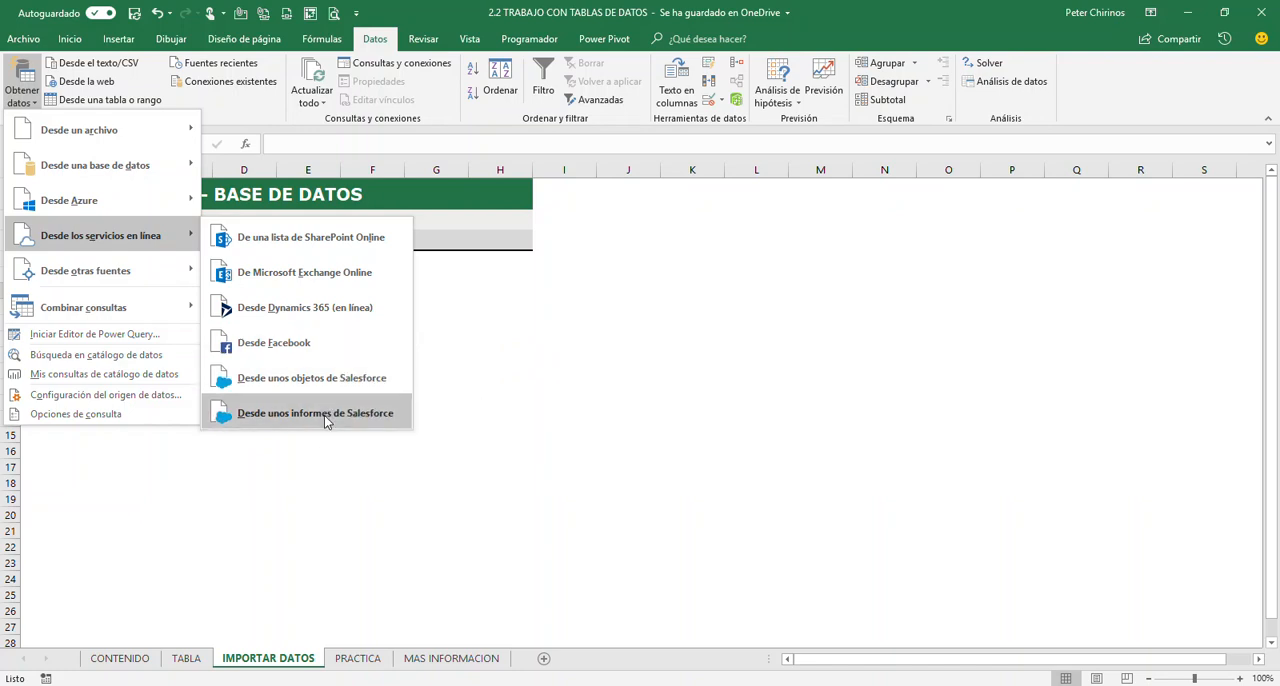
pyautogui.moveTo(143, 277)
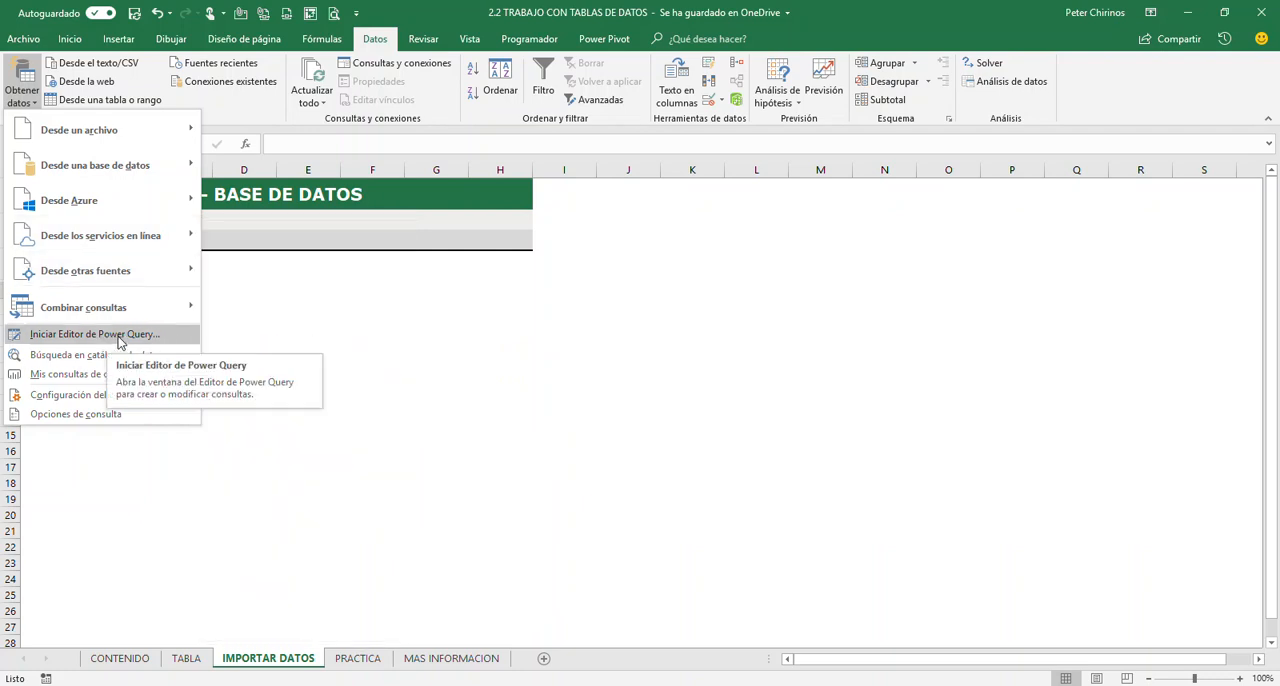
pyautogui.moveTo(127, 312)
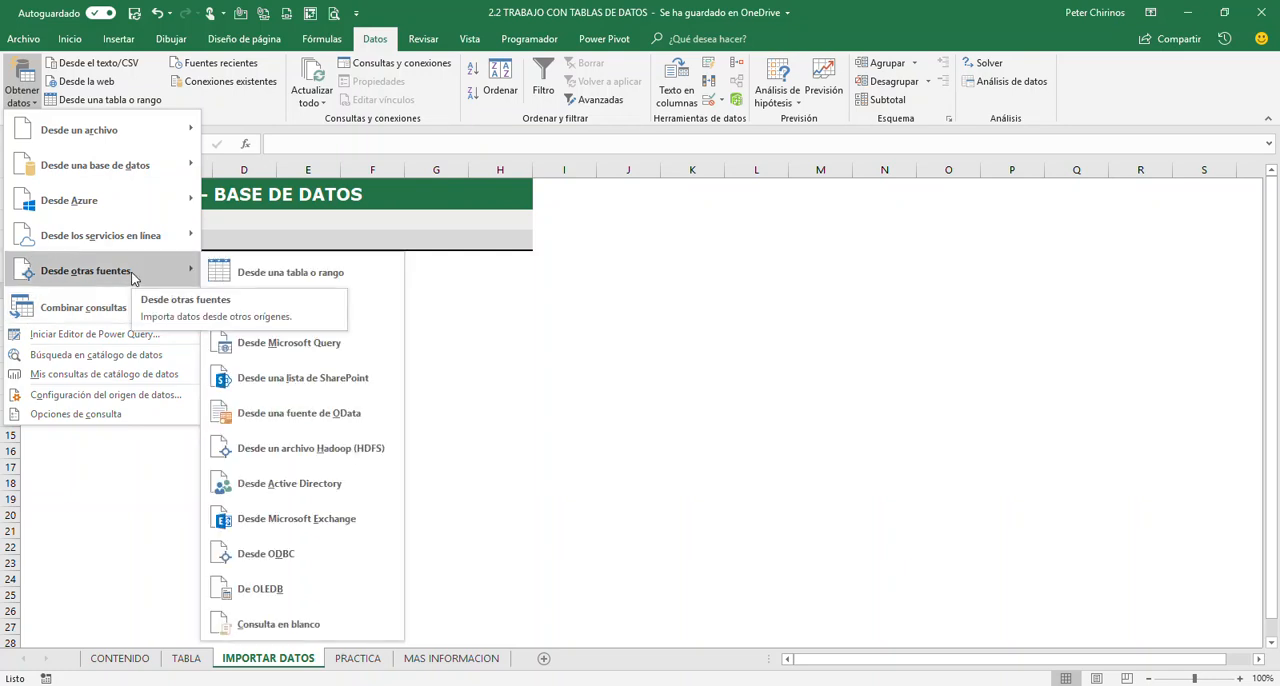
# Start a data import from an Access database, using the file Base de Datos TD
pyautogui.moveTo(97, 172)
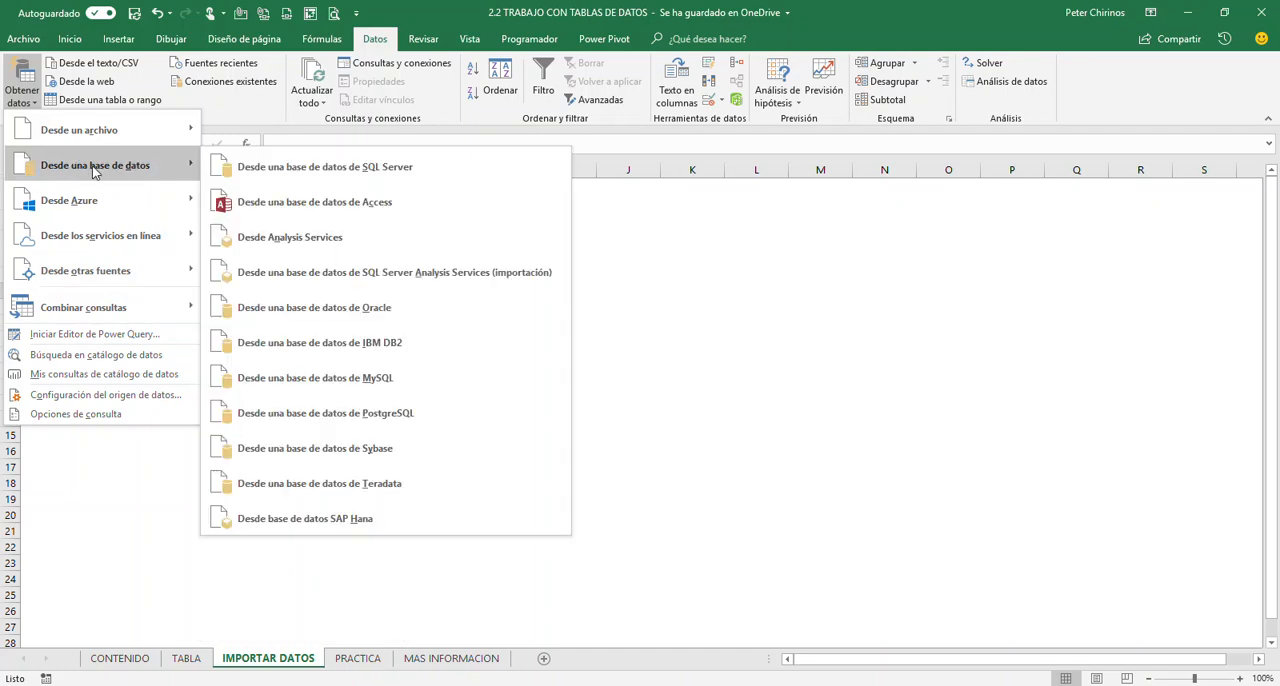
pyautogui.click(461, 205)
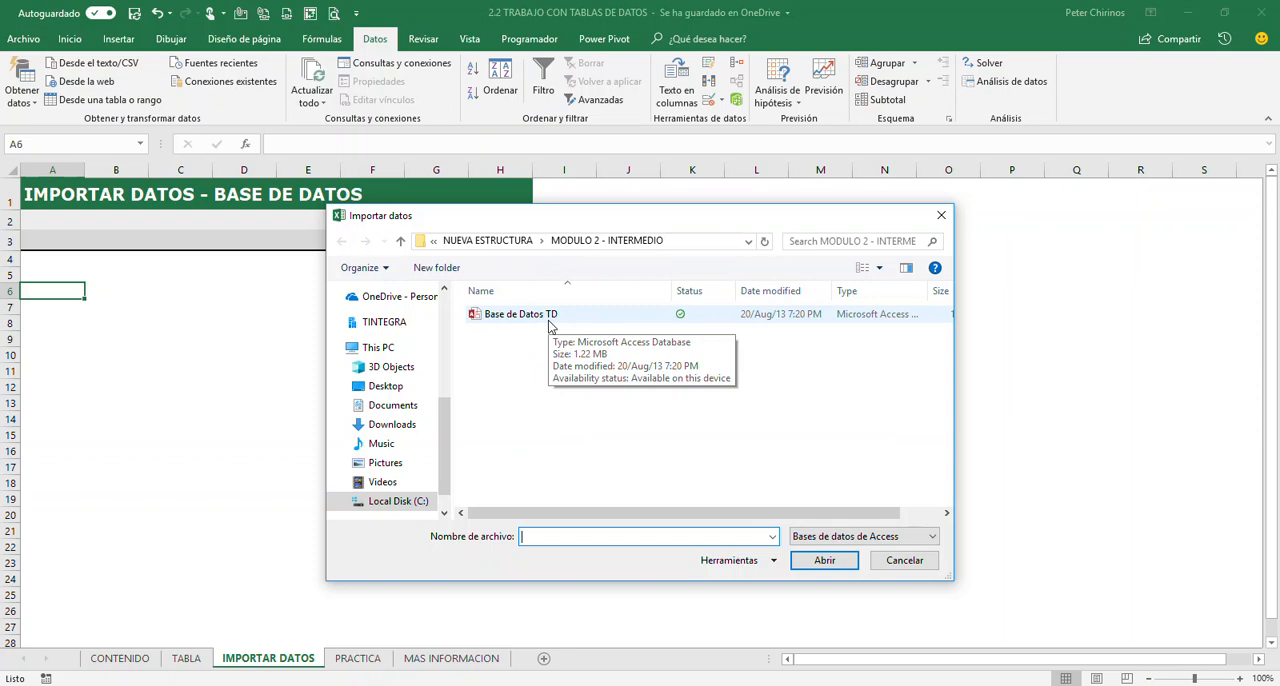
pyautogui.click(518, 318)
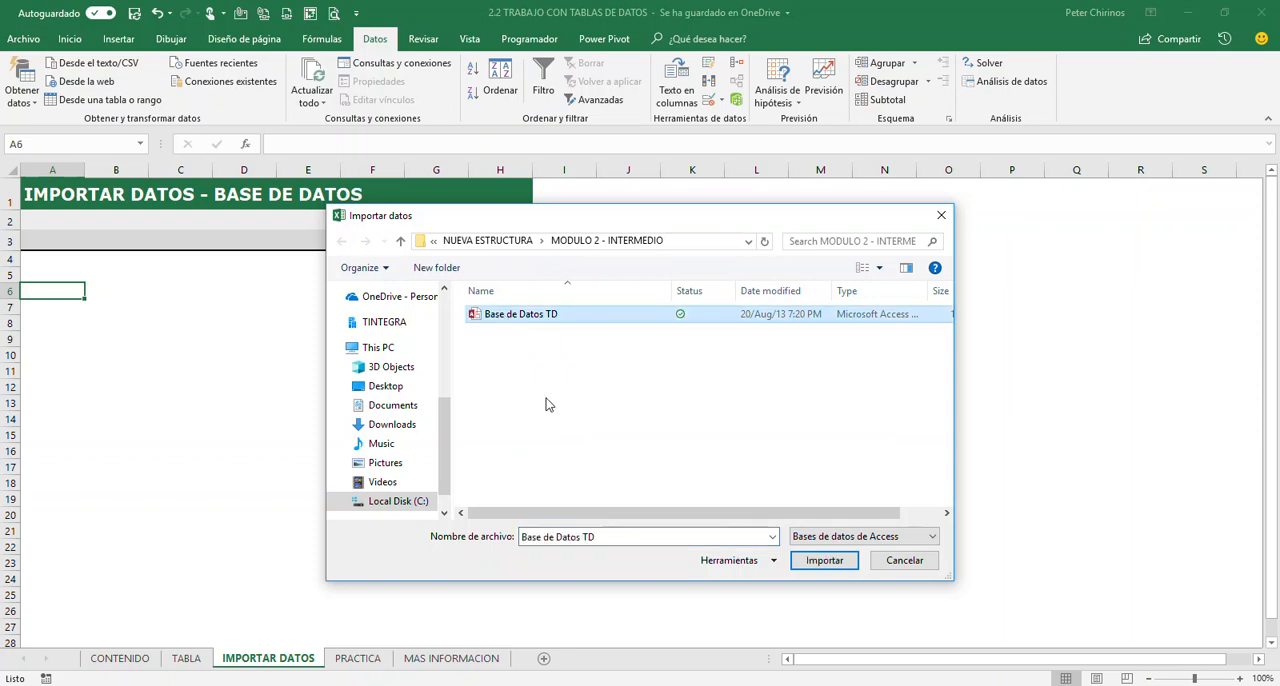
pyautogui.click(824, 564)
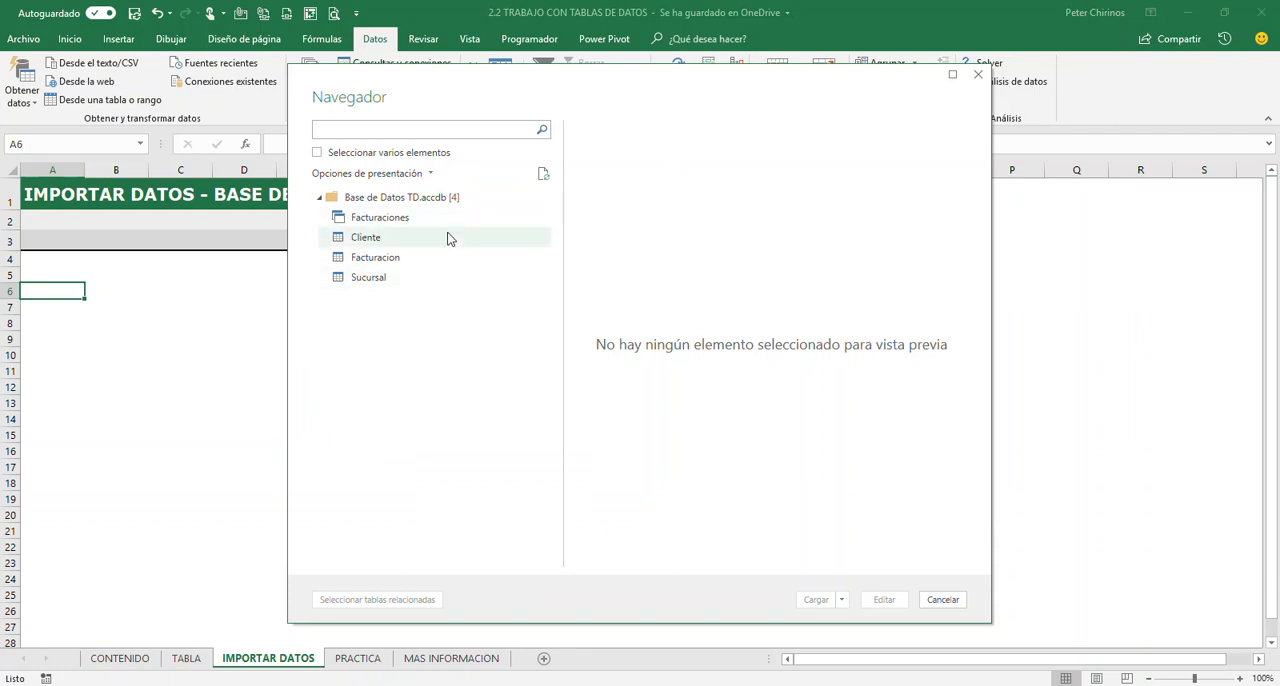
# Preview the Facturaciones query across to its monto column and choose to load it with the Cargar en option
pyautogui.click(350, 221)
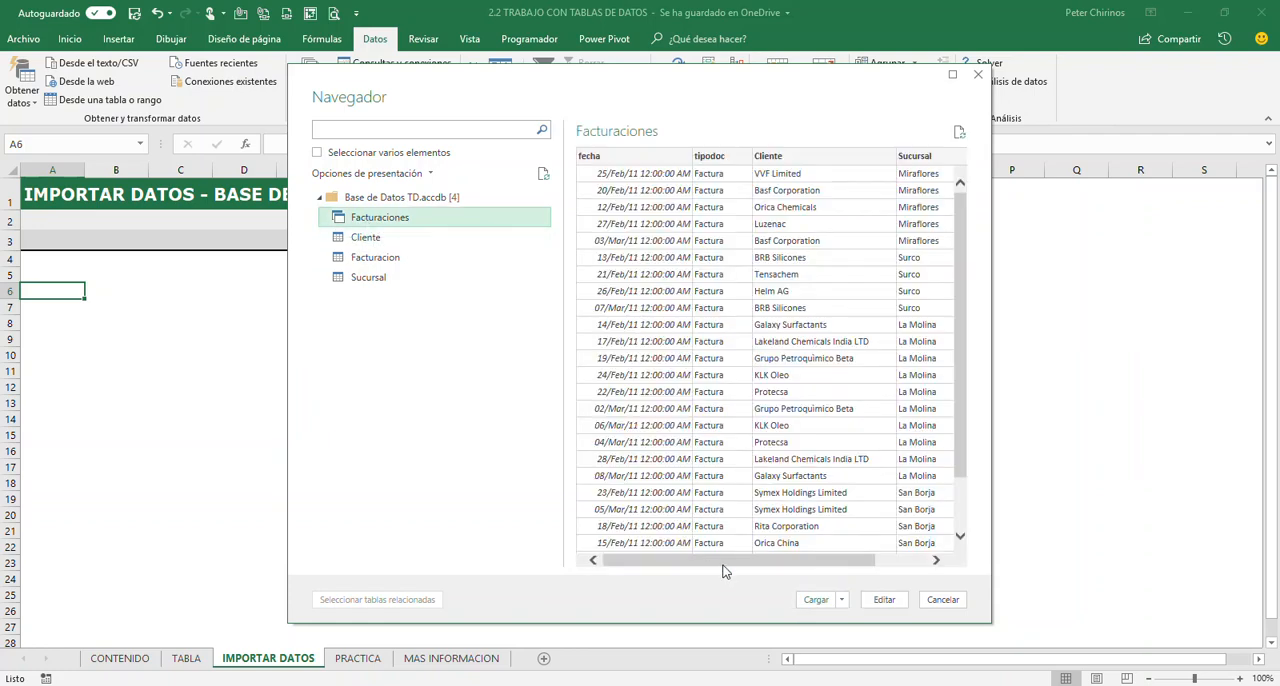
pyautogui.moveTo(725, 570)
pyautogui.mouseDown()
pyautogui.moveTo(825, 570)
pyautogui.moveTo(705, 575)
pyautogui.mouseUp()
pyautogui.moveTo(958, 316); pyautogui.dragTo(949, 265)
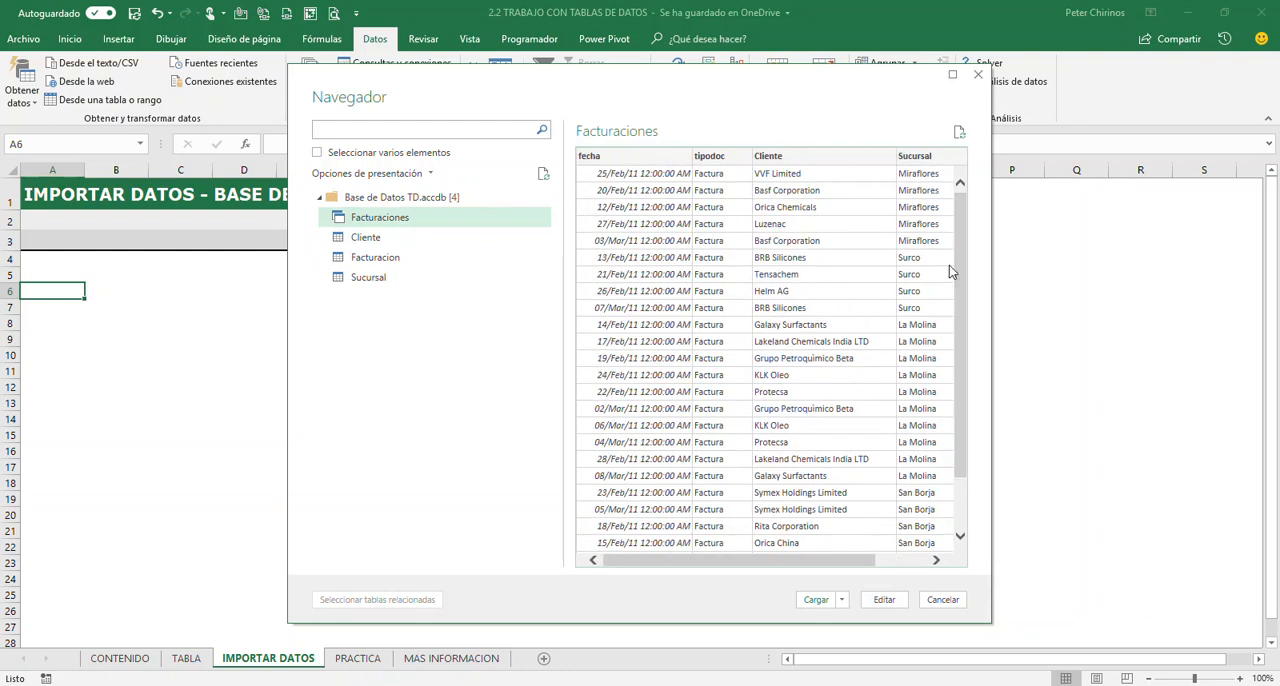
pyautogui.click(903, 565)
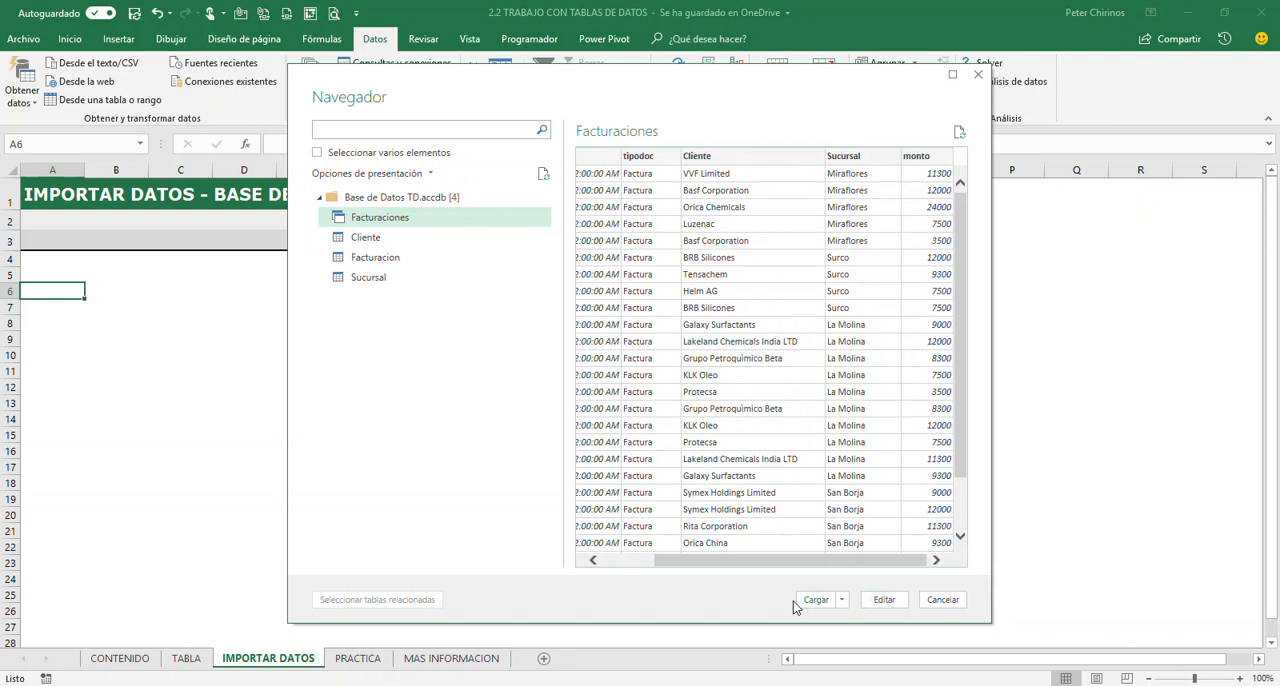
pyautogui.click(845, 601)
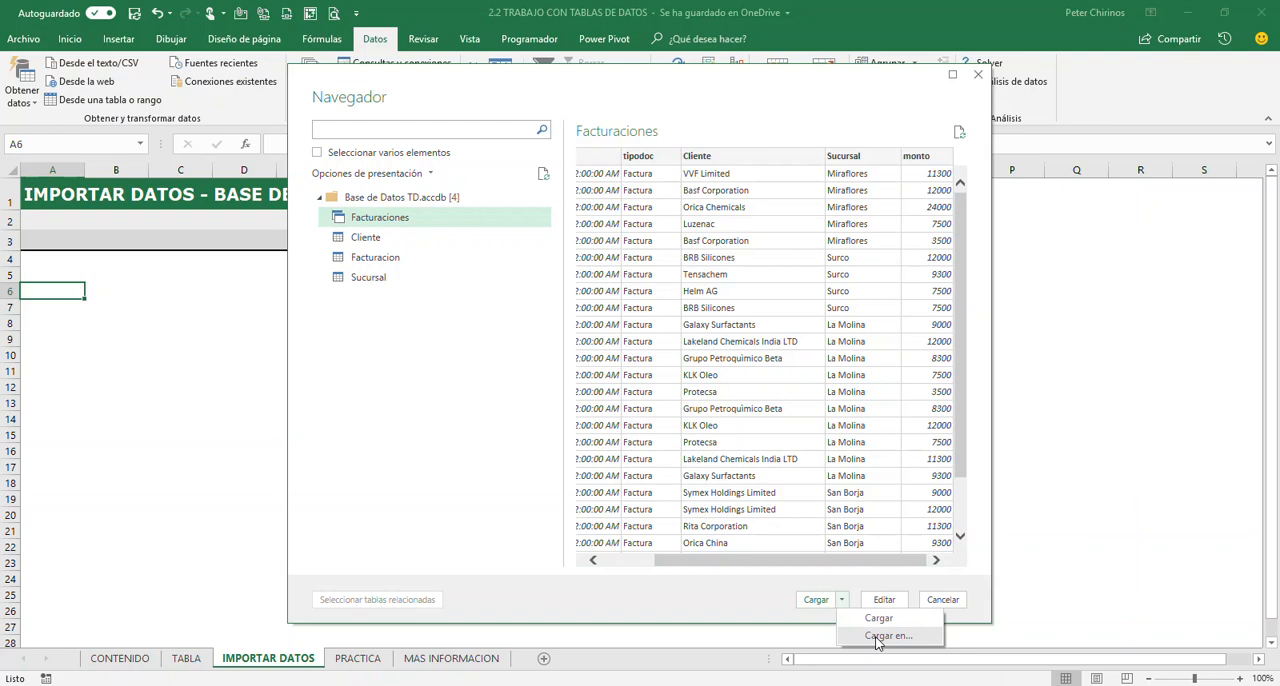
pyautogui.click(867, 640)
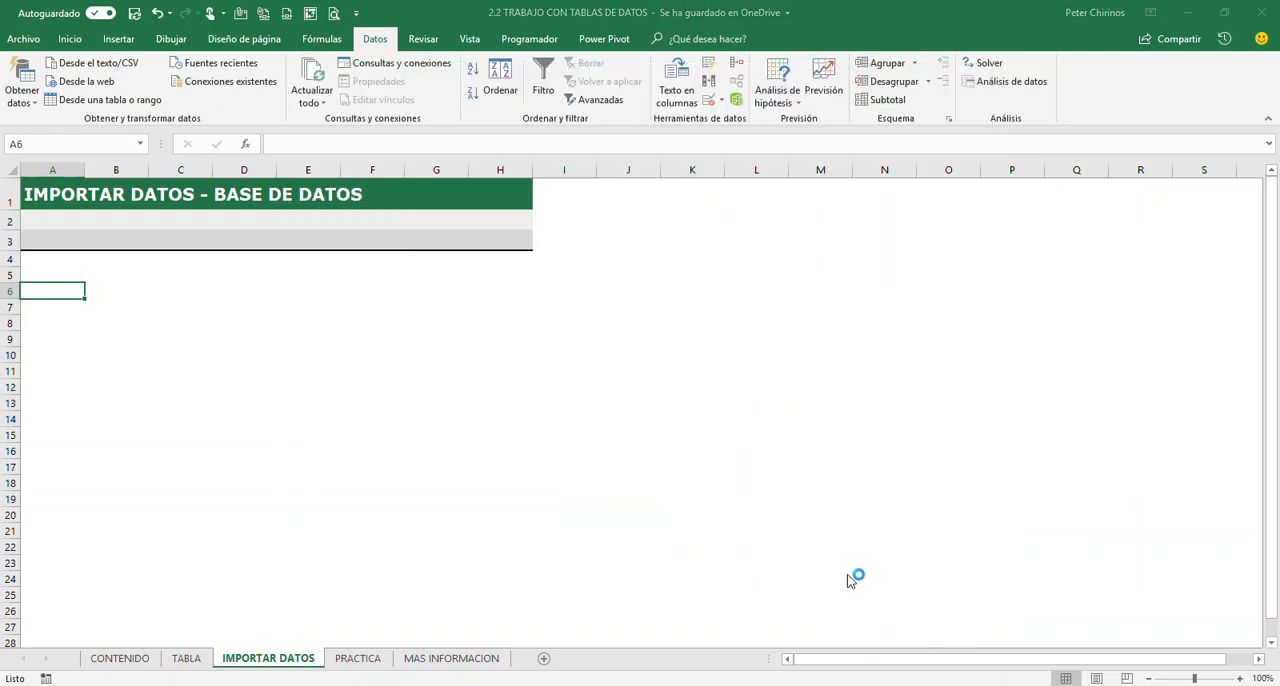
pyautogui.moveTo(468, 294); pyautogui.dragTo(281, 290)
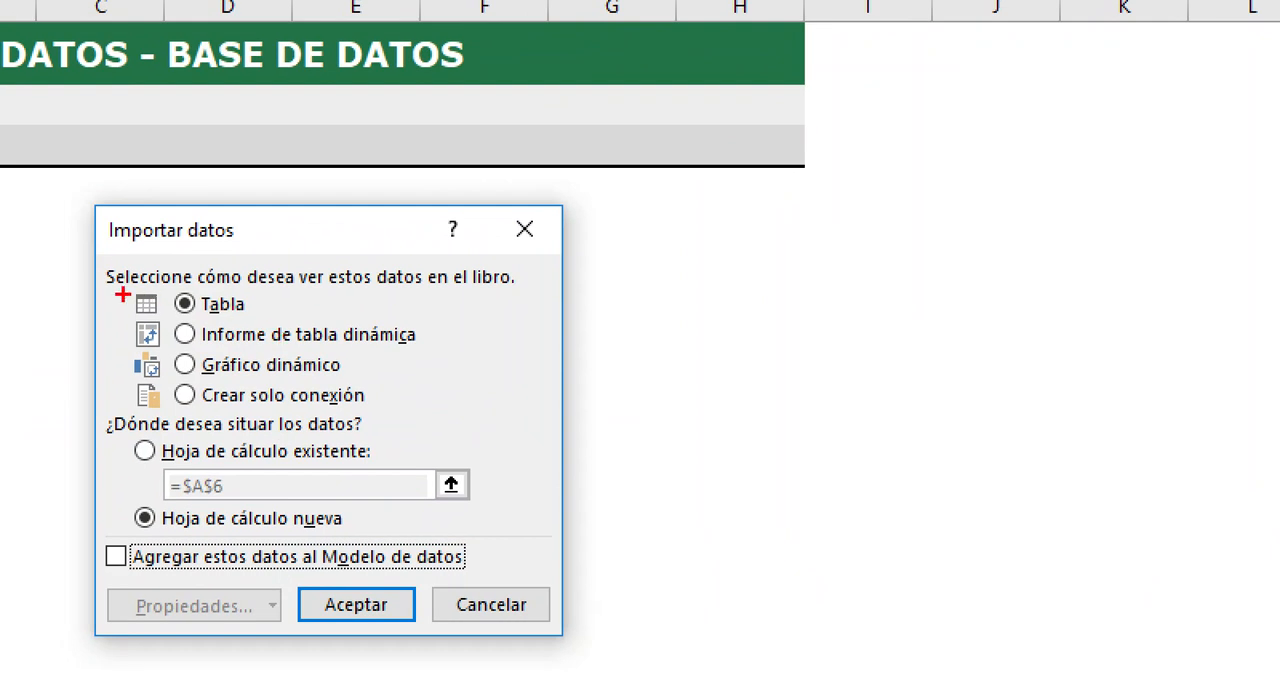
pyautogui.moveTo(120, 286)
pyautogui.mouseDown()
pyautogui.moveTo(336, 326)
pyautogui.moveTo(420, 248)
pyautogui.mouseUp()
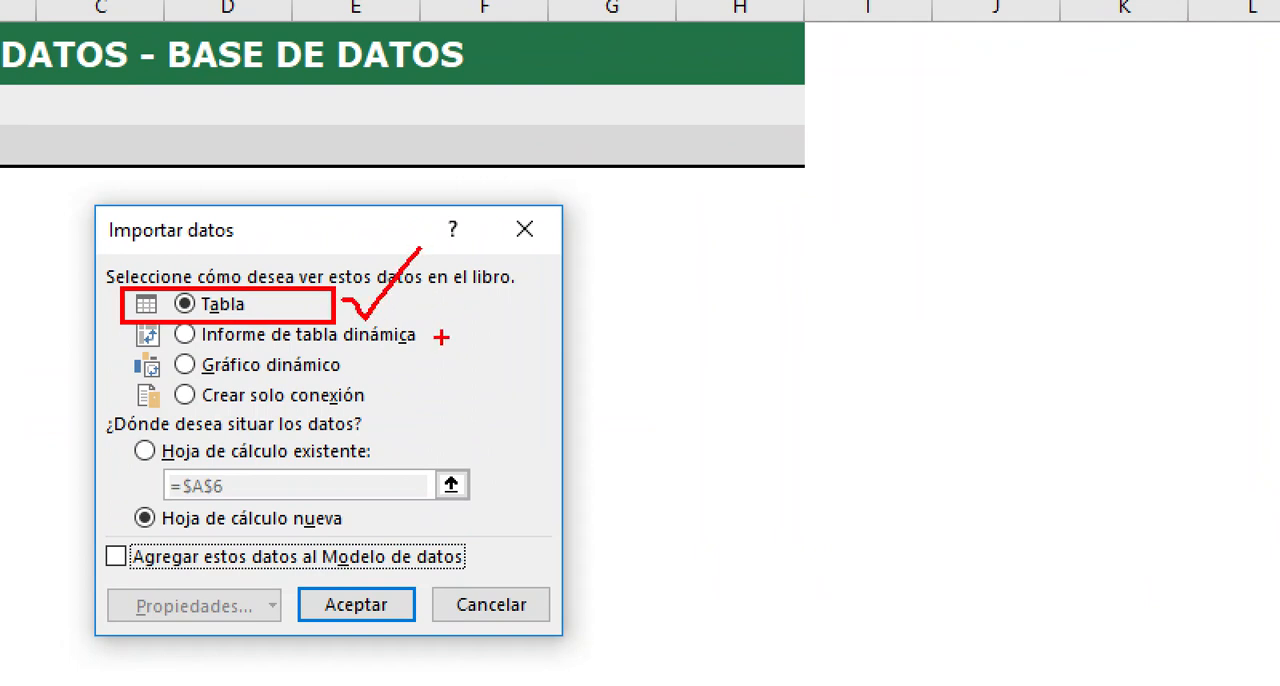
pyautogui.press('w')
pyautogui.press('Escape')
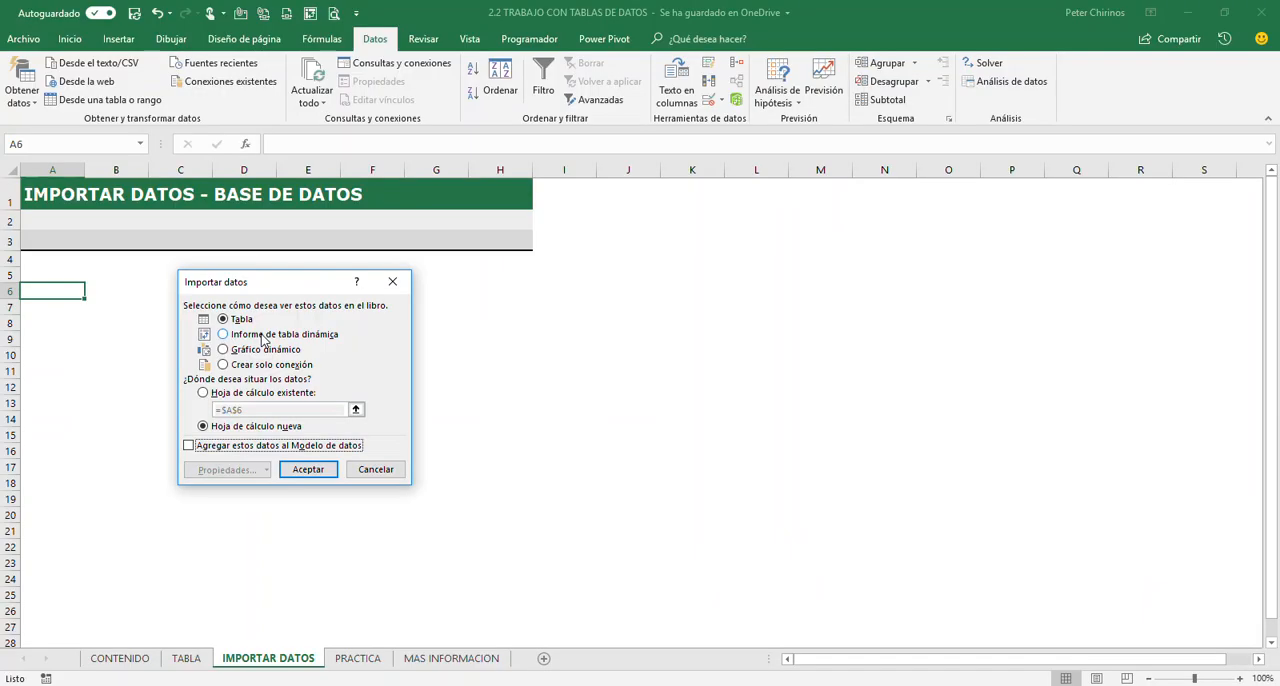
pyautogui.hotkey('ctrl', '1')
pyautogui.click(191, 349)
pyautogui.moveTo(236, 310)
pyautogui.mouseDown()
pyautogui.moveTo(280, 333)
pyautogui.moveTo(532, 342)
pyautogui.moveTo(628, 259)
pyautogui.mouseUp()
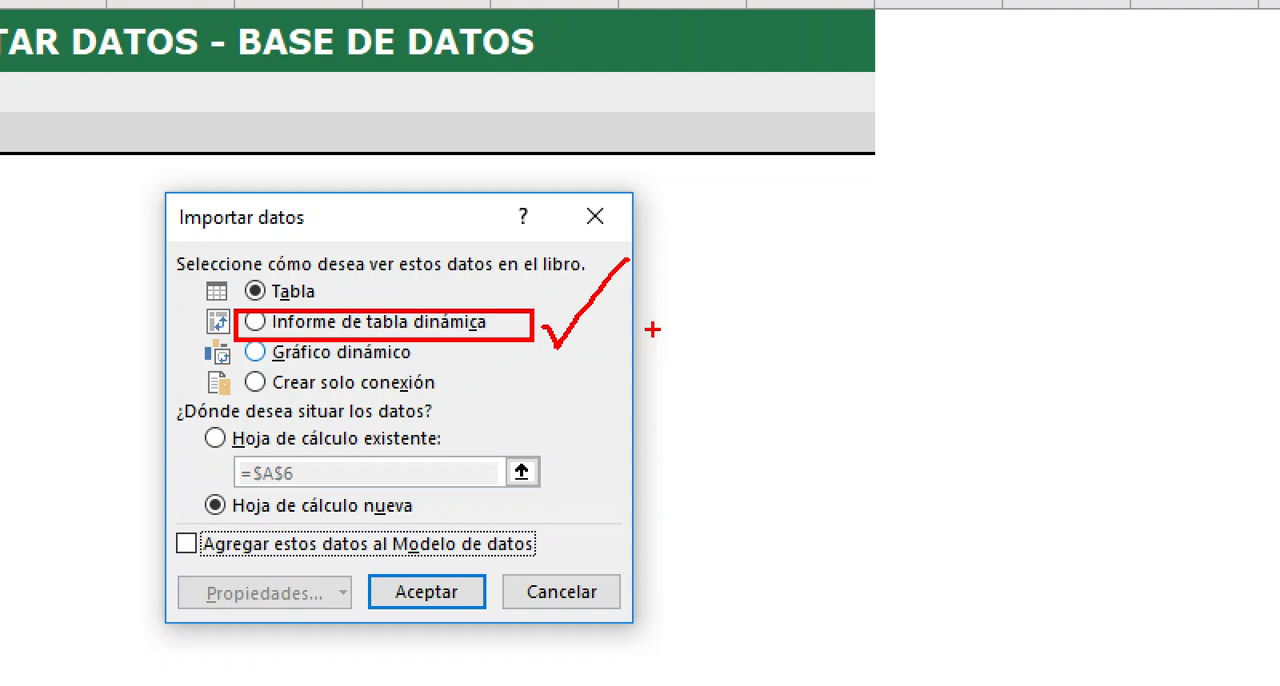
pyautogui.press('e')
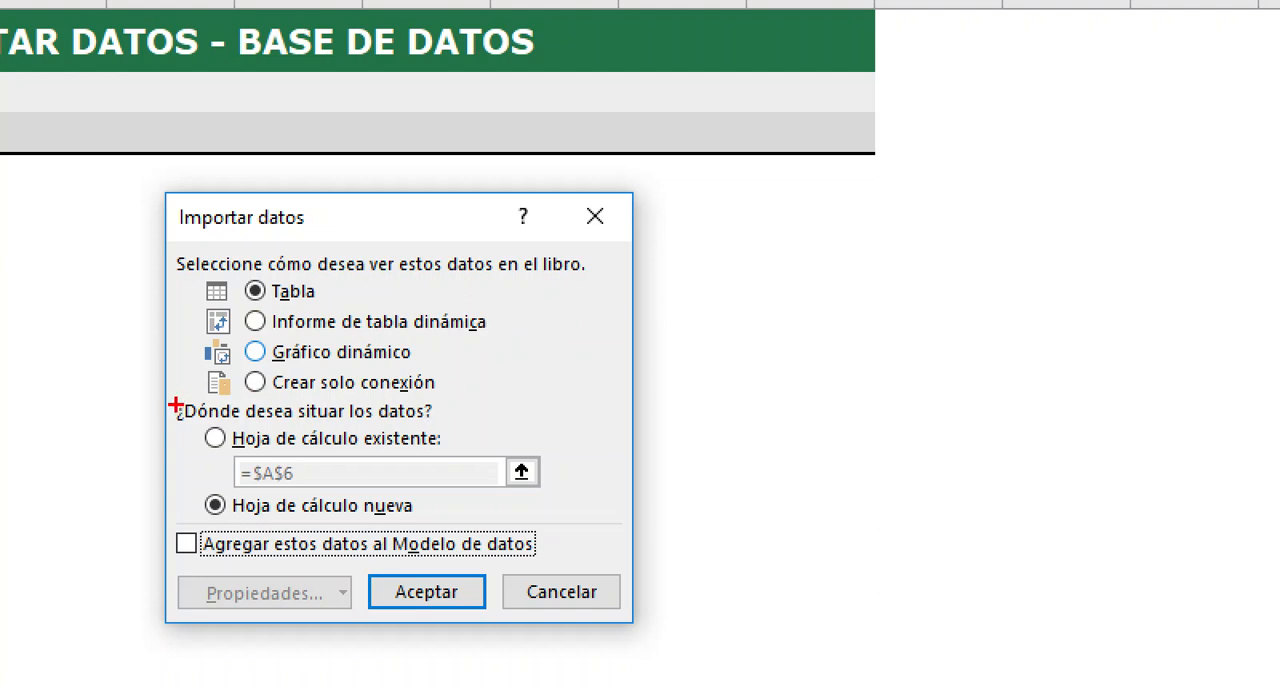
pyautogui.moveTo(177, 402)
pyautogui.mouseDown()
pyautogui.moveTo(191, 460)
pyautogui.moveTo(575, 494)
pyautogui.moveTo(583, 447)
pyautogui.mouseUp()
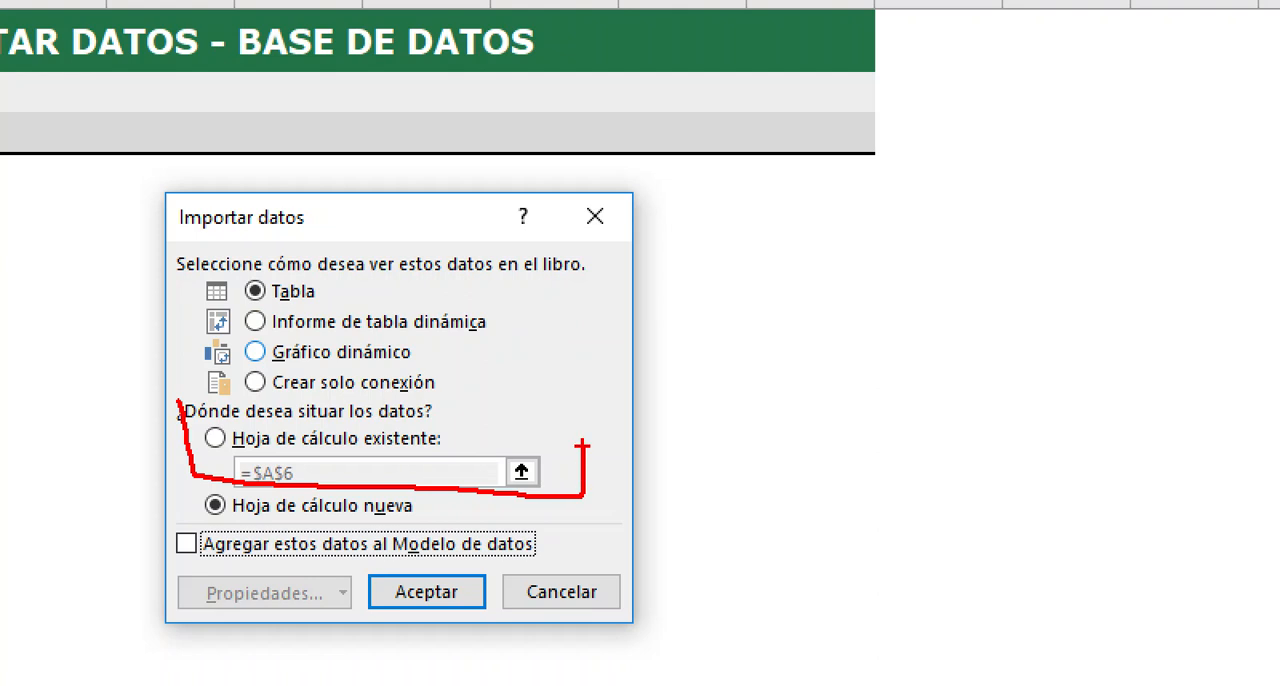
pyautogui.moveTo(190, 484)
pyautogui.mouseDown()
pyautogui.moveTo(464, 520)
pyautogui.moveTo(472, 484)
pyautogui.mouseUp()
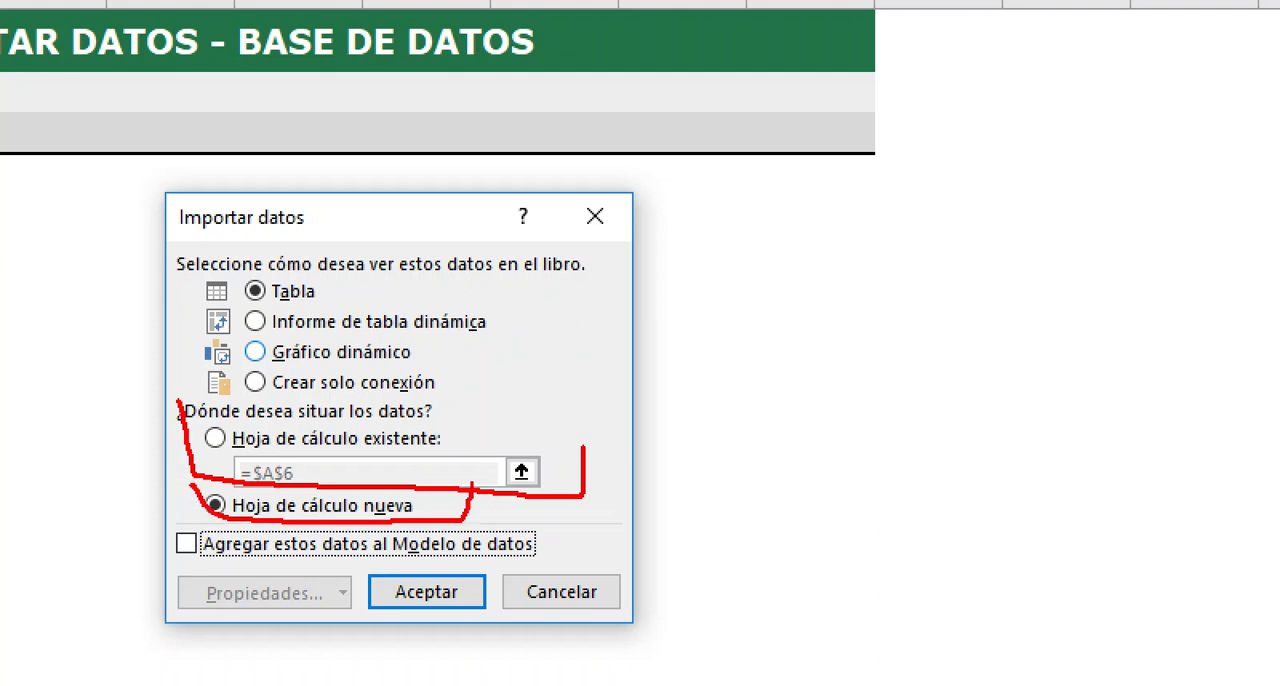
pyautogui.press('e')
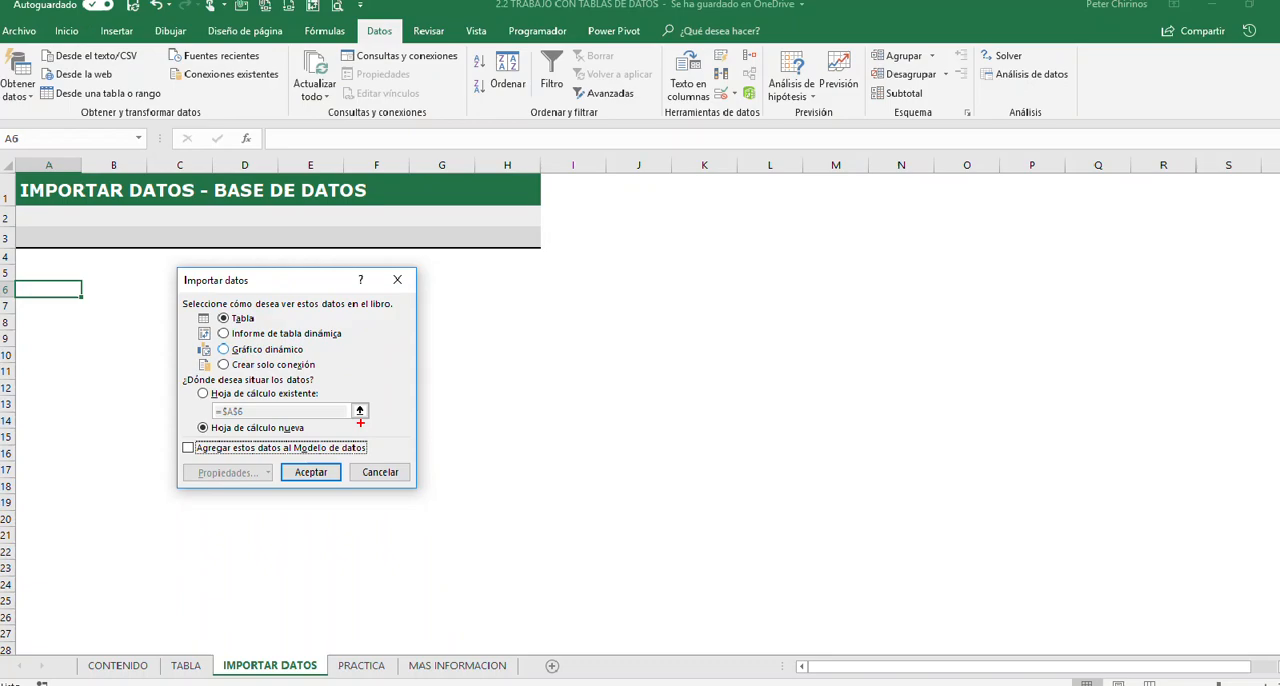
# Load the Facturaciones data as a table in the existing worksheet, starting at cell $A$6
pyautogui.click(204, 393)
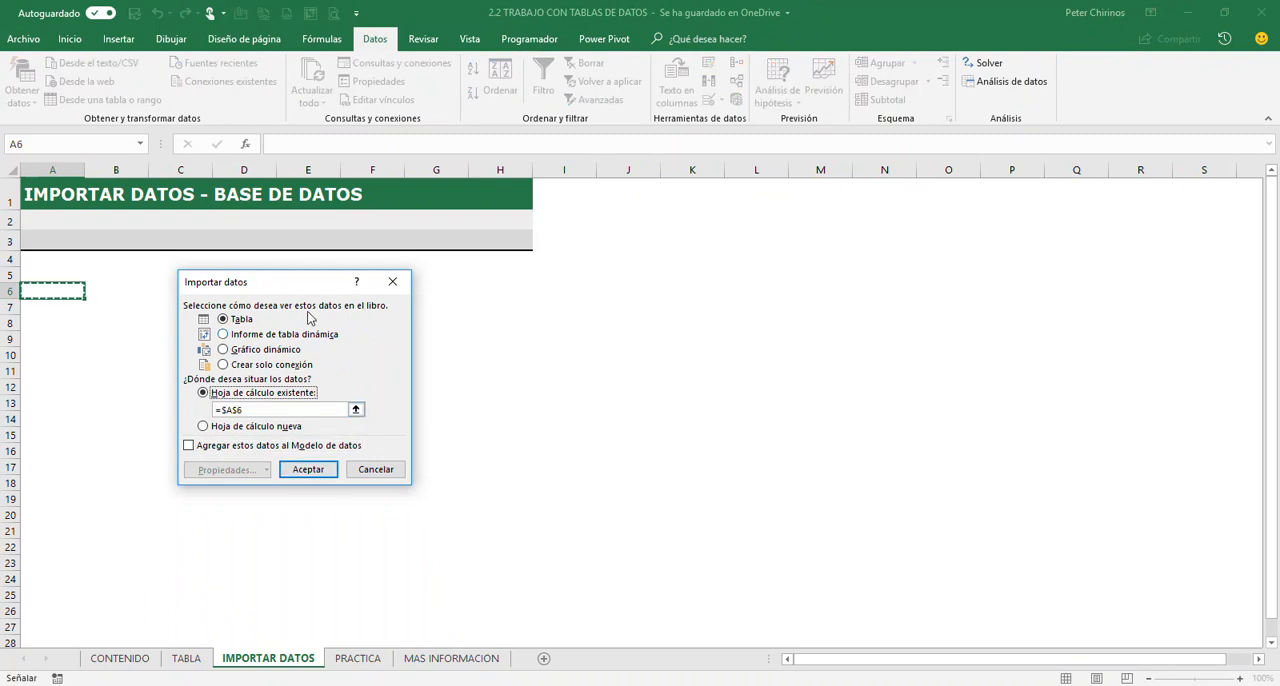
pyautogui.moveTo(288, 284); pyautogui.dragTo(225, 265)
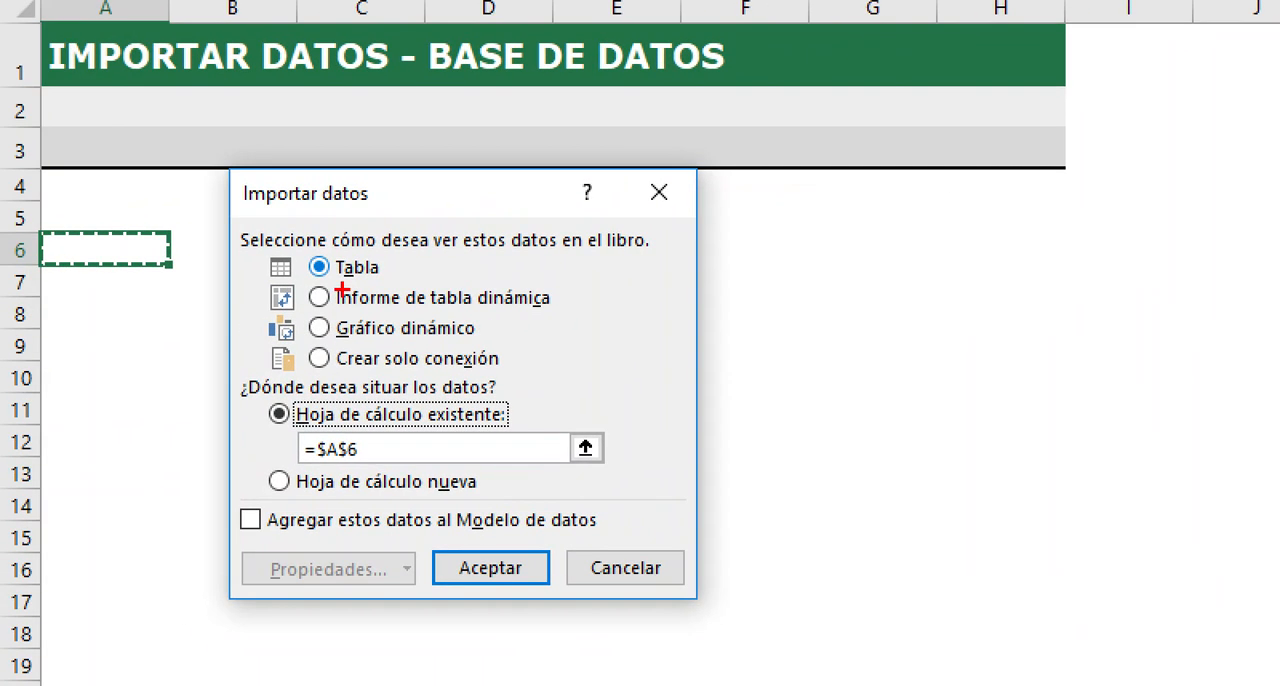
pyautogui.moveTo(392, 264); pyautogui.dragTo(454, 231)
pyautogui.moveTo(524, 408)
pyautogui.mouseDown()
pyautogui.moveTo(540, 428)
pyautogui.moveTo(586, 354)
pyautogui.mouseUp()
pyautogui.moveTo(382, 448)
pyautogui.mouseDown()
pyautogui.moveTo(390, 460)
pyautogui.moveTo(434, 424)
pyautogui.mouseUp()
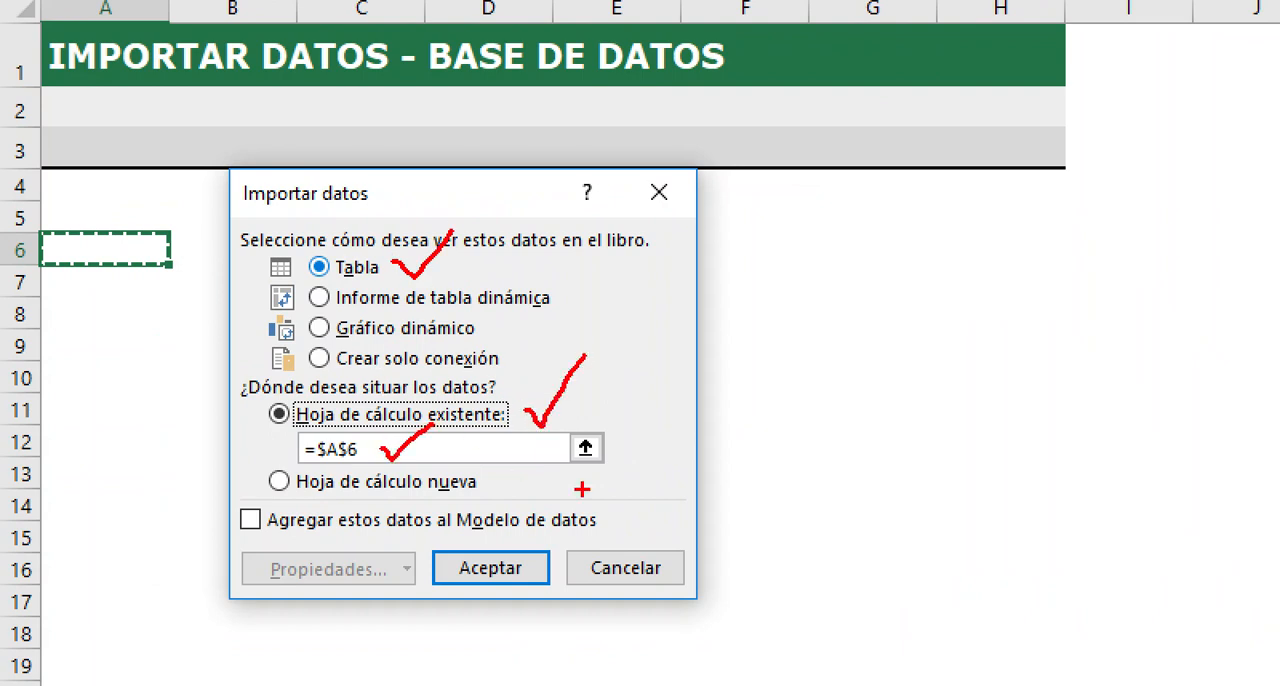
pyautogui.moveTo(538, 548)
pyautogui.mouseDown()
pyautogui.moveTo(464, 546)
pyautogui.moveTo(540, 614)
pyautogui.moveTo(546, 556)
pyautogui.mouseUp()
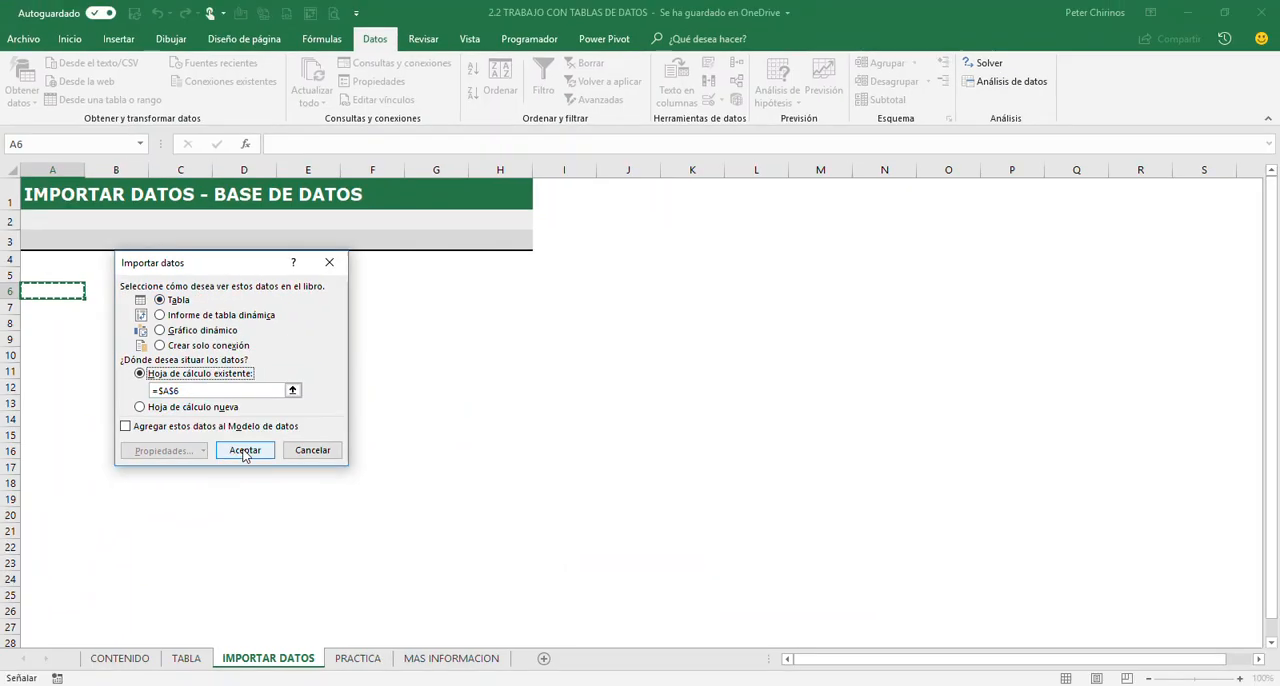
pyautogui.click(313, 483)
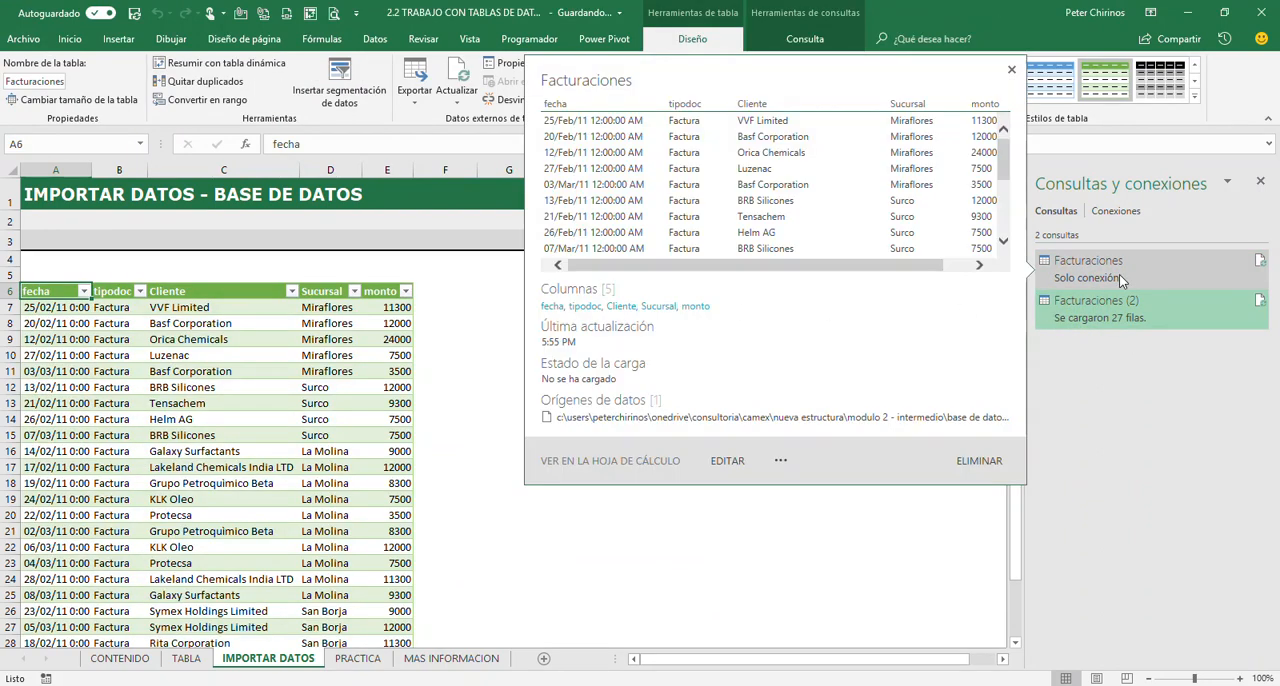
# Preview the connection-only Facturaciones query's columns in the Consultas y conexiones list and close the preview
pyautogui.moveTo(1098, 280)
pyautogui.click(979, 265)
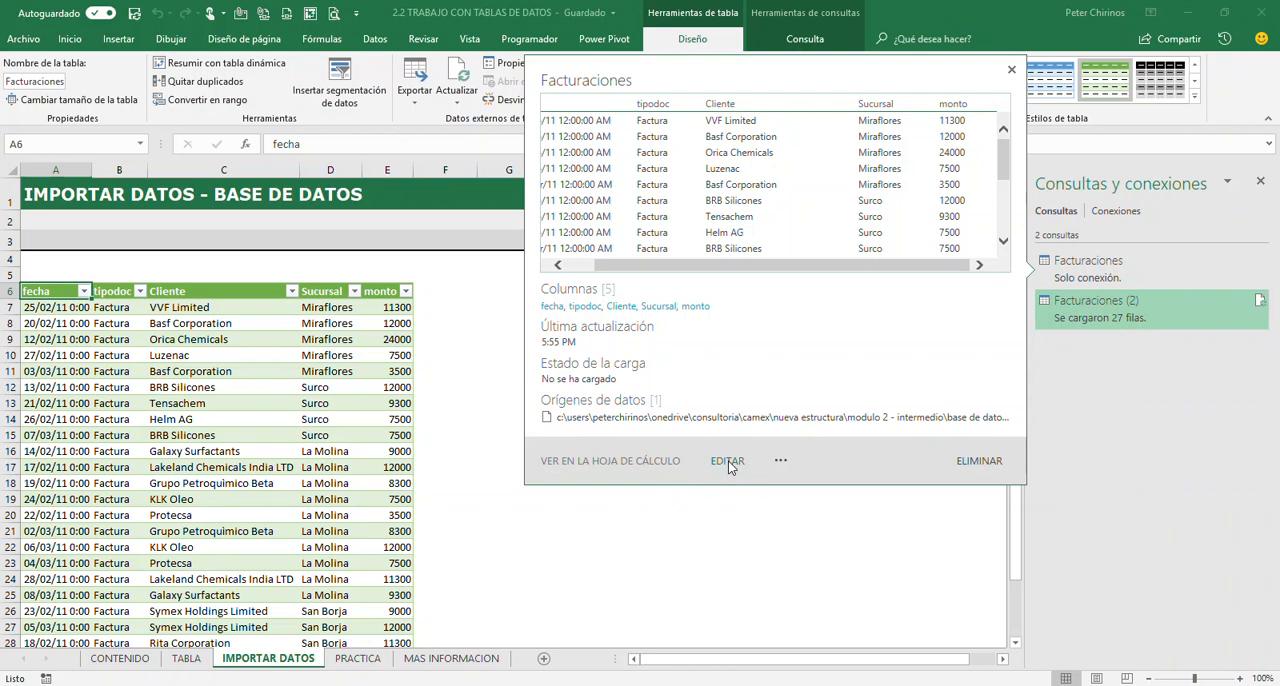
pyautogui.click(1012, 70)
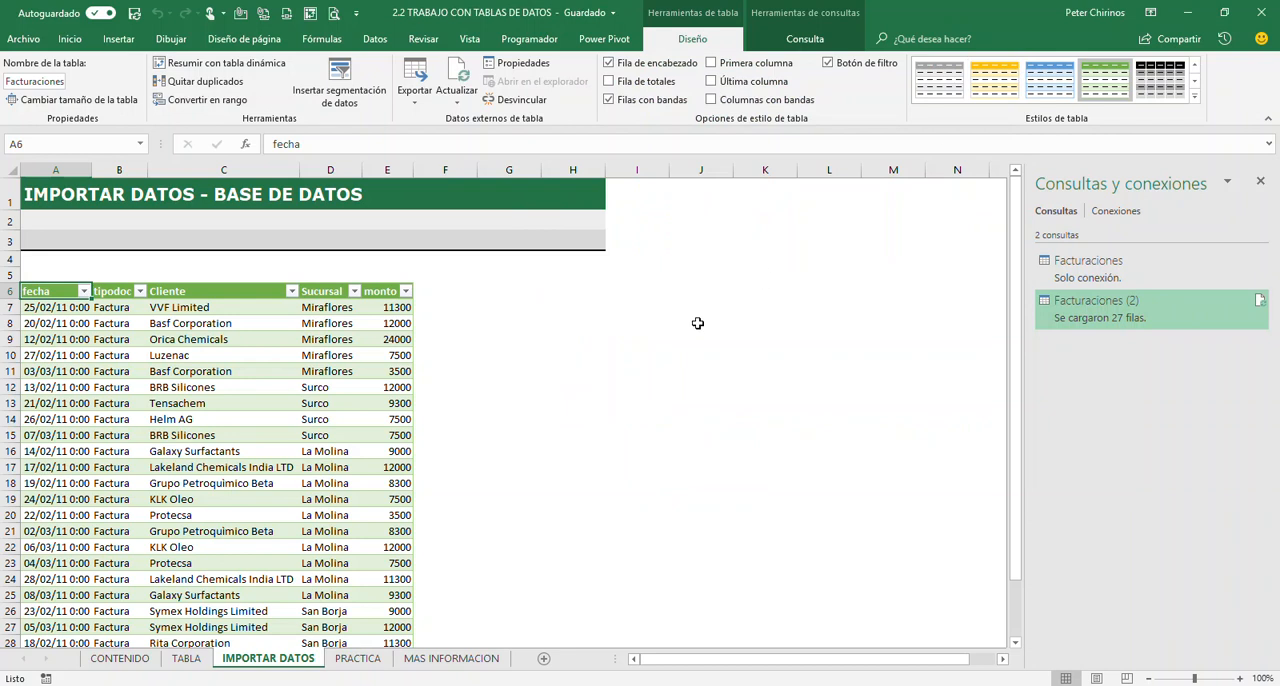
# Look through the imported table and apply the dark blue table style with a black header
pyautogui.click(135, 390)
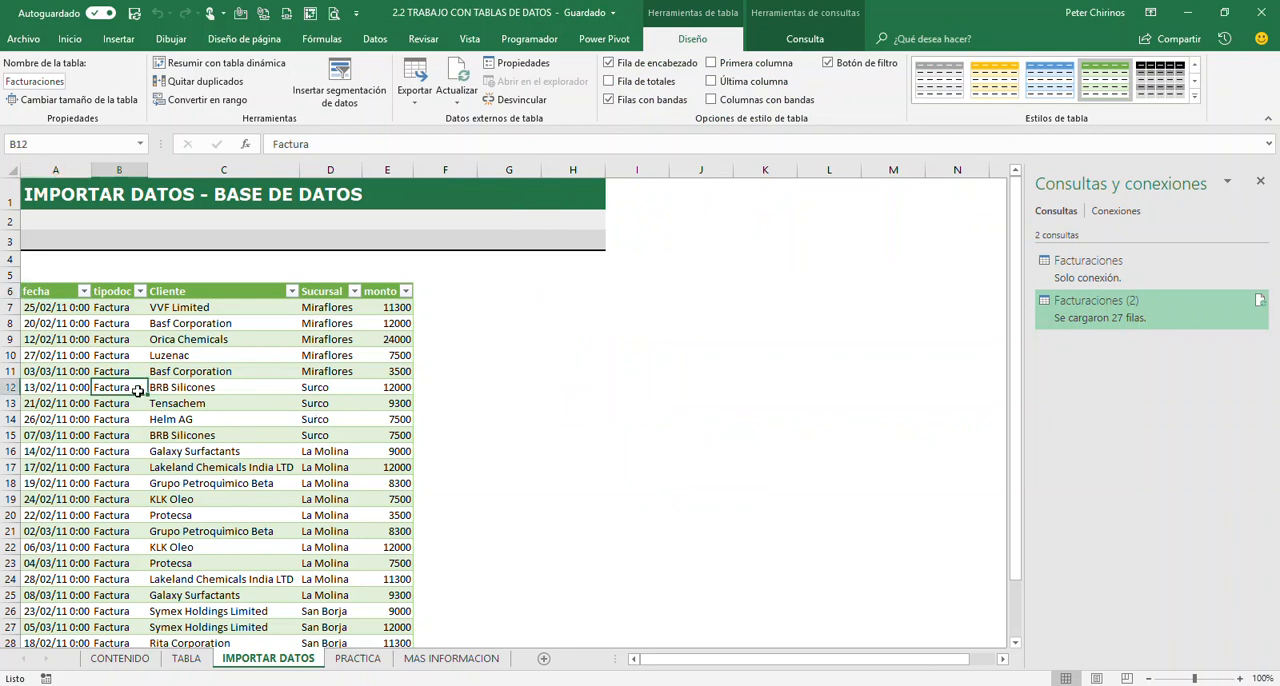
pyautogui.scroll(-2, 240, 460)
pyautogui.scroll(2, 243, 454)
pyautogui.click(1194, 96)
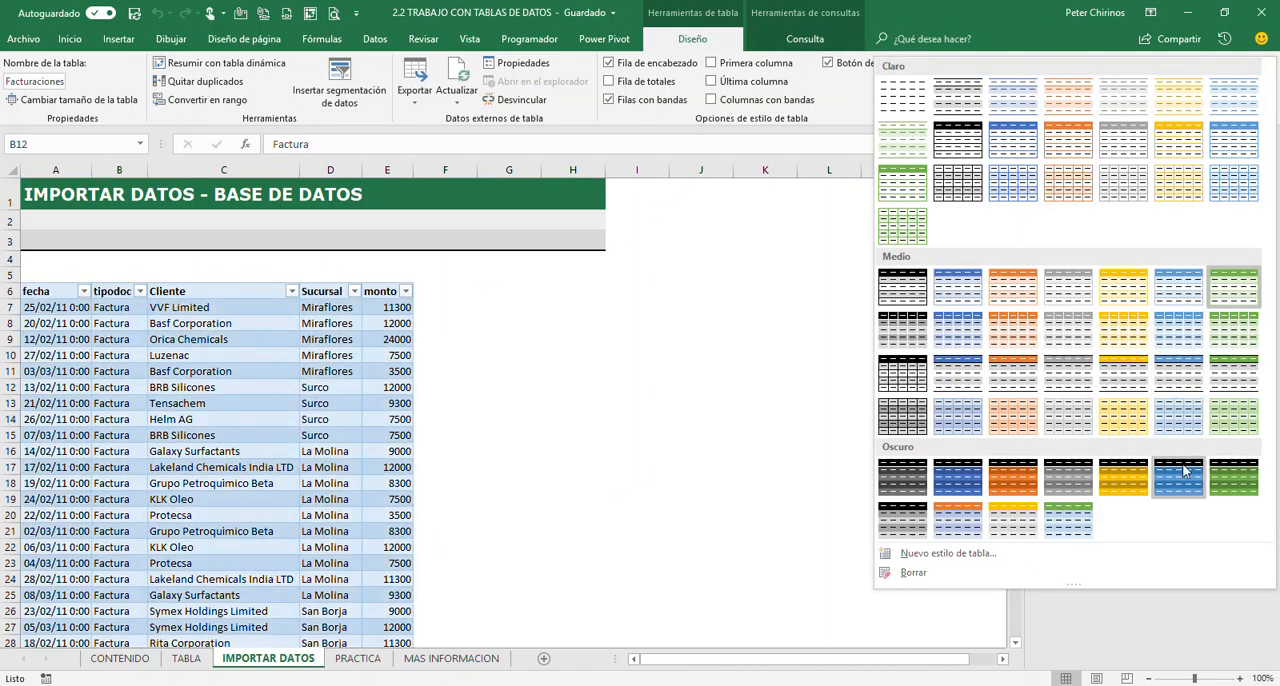
pyautogui.click(1183, 476)
# Insert a slicer for the Sucursal field and place it beside the table at row 6
pyautogui.click(223, 339)
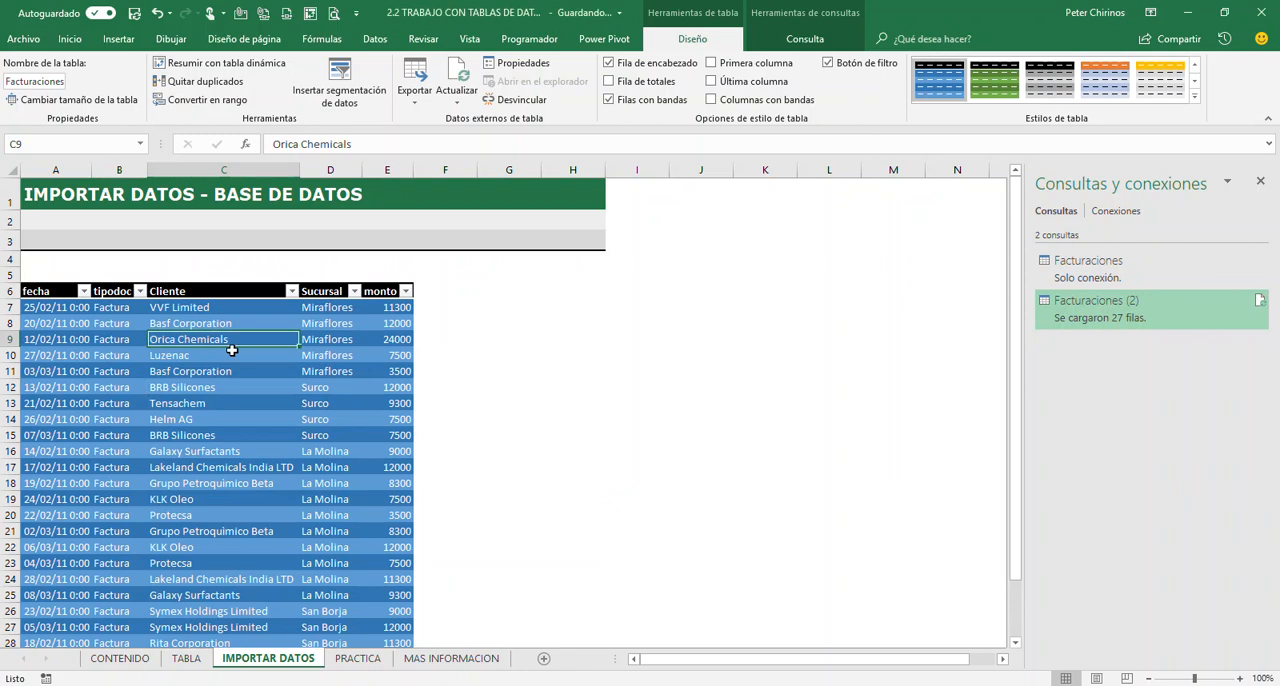
pyautogui.click(339, 86)
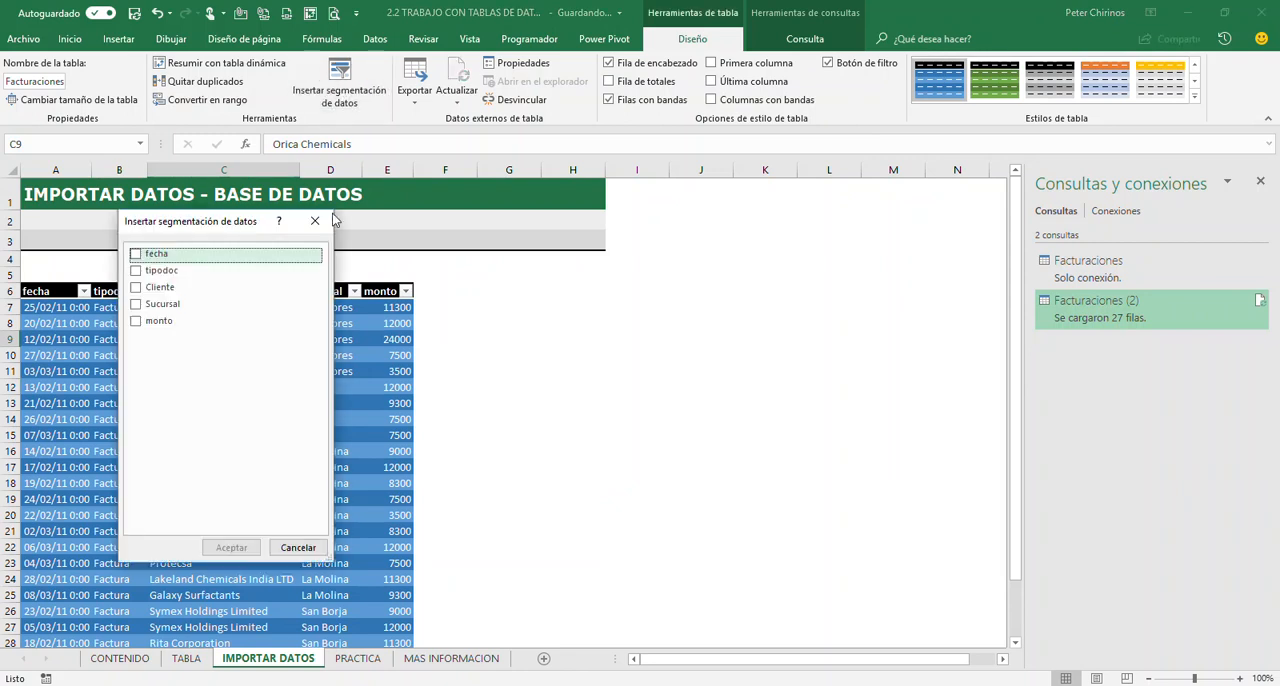
pyautogui.click(136, 304)
pyautogui.click(231, 547)
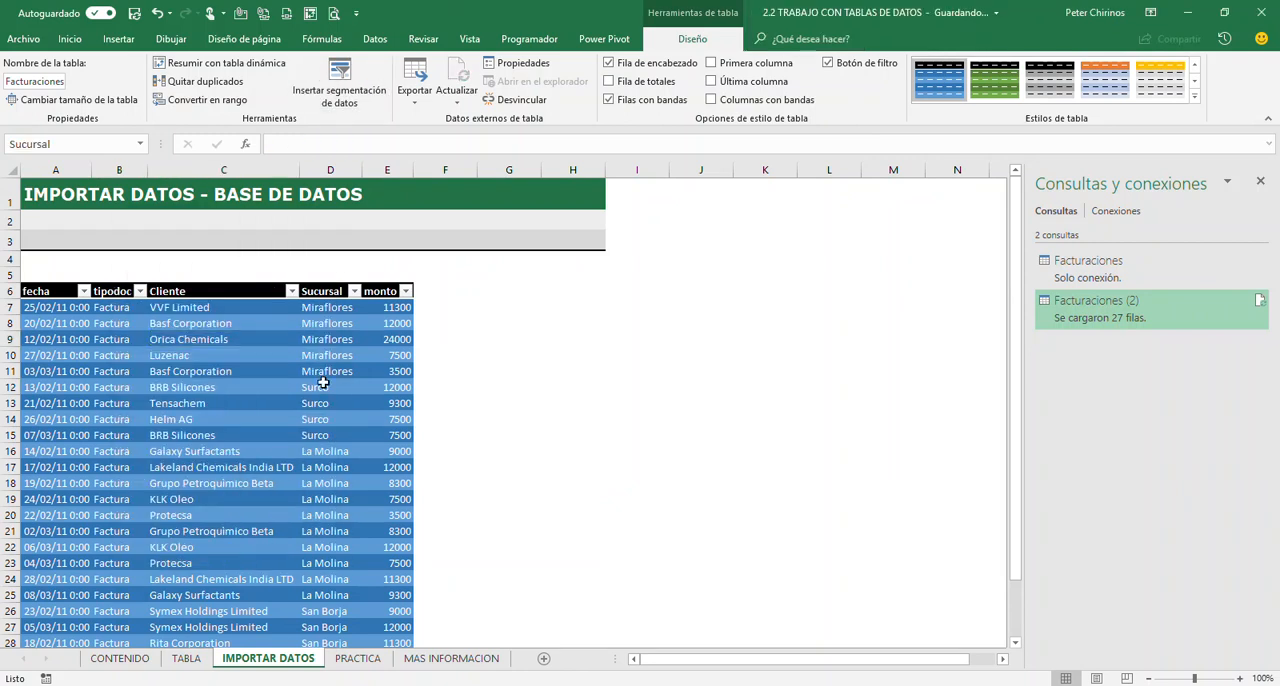
pyautogui.moveTo(489, 316); pyautogui.dragTo(488, 285)
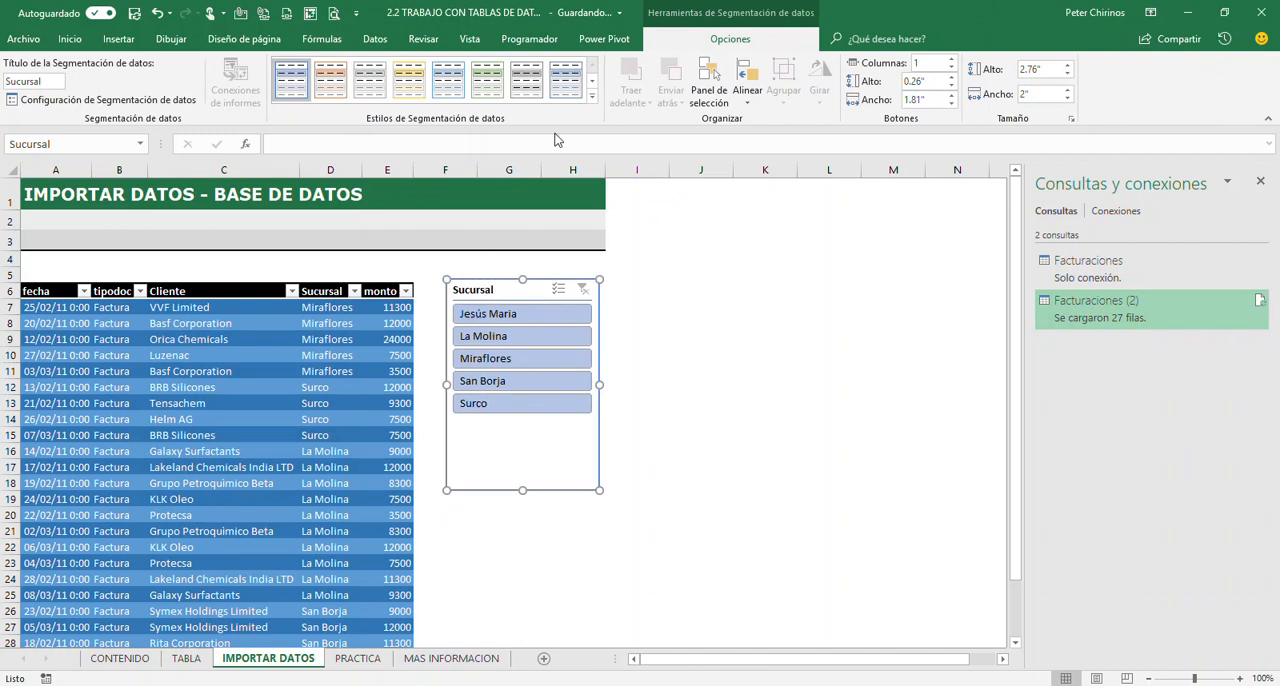
# Apply the dark blue slicer style to the Sucursal slicer and shorten it to a height of 2"
pyautogui.click(591, 100)
pyautogui.click(292, 158)
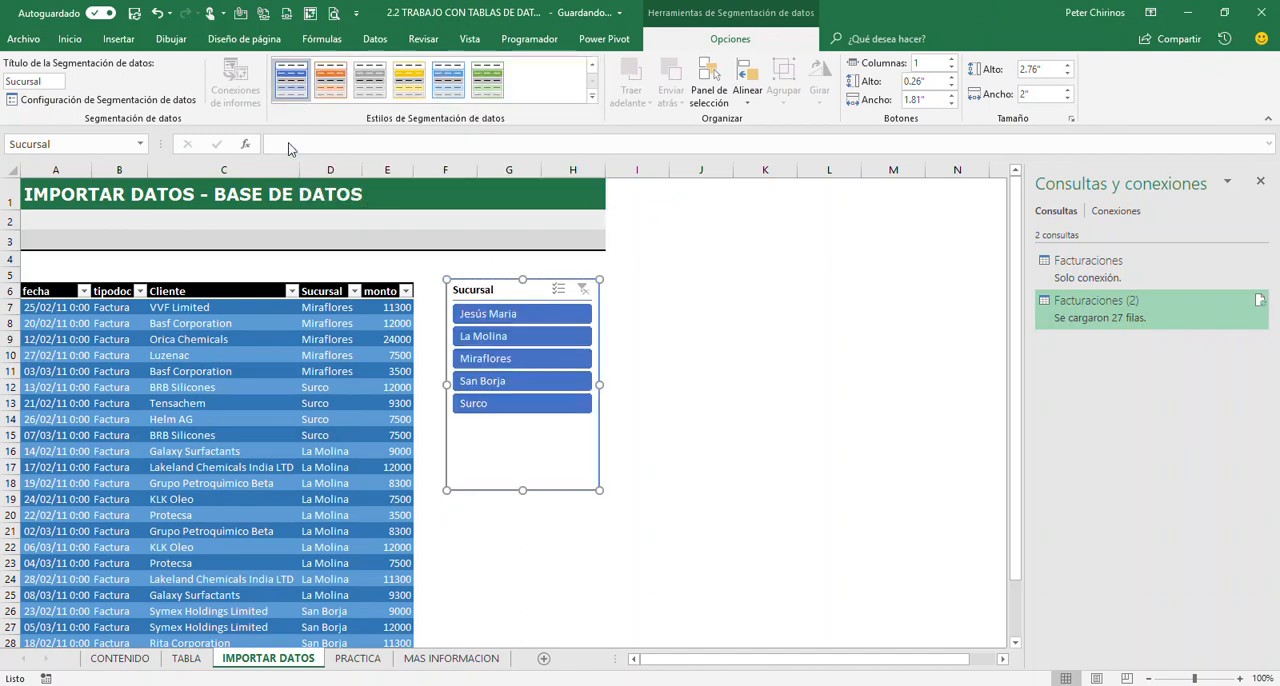
pyautogui.moveTo(522, 490); pyautogui.dragTo(522, 432)
# Filter the table with the slicer by La Molina, Miraflores, Jesús Maria, San Borja and Surco in turn, and clear the filter
pyautogui.click(505, 336)
pyautogui.click(508, 358)
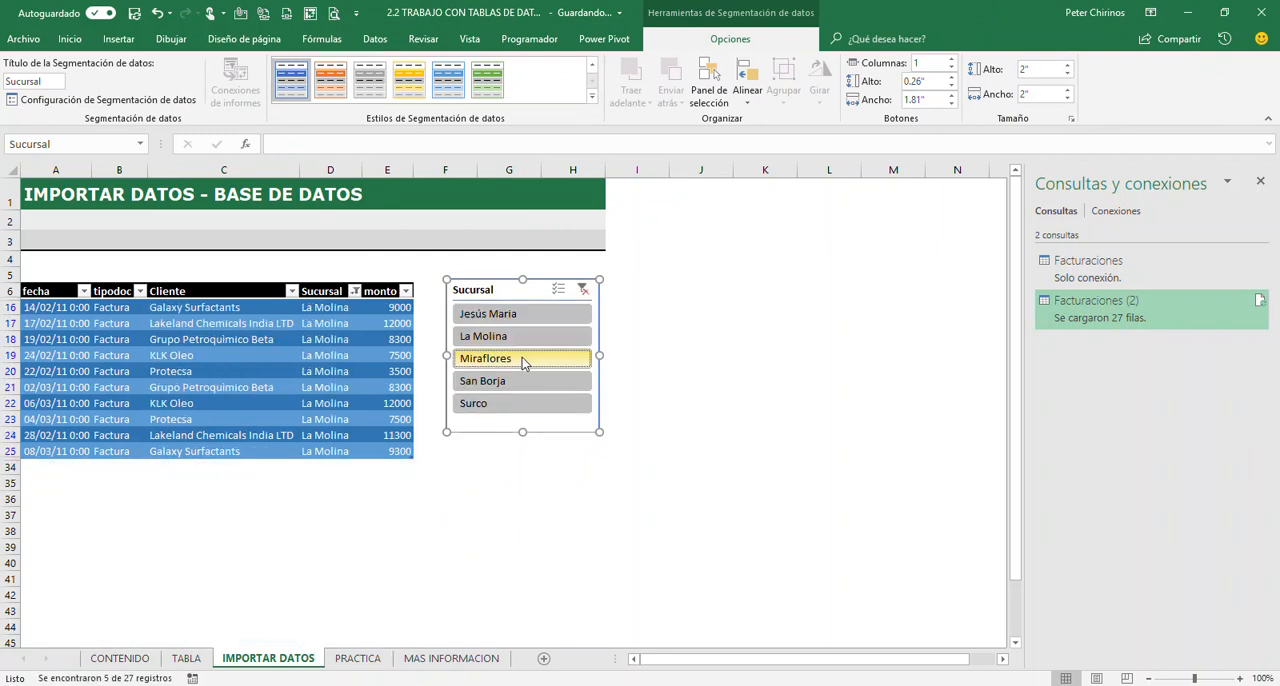
pyautogui.click(524, 316)
pyautogui.click(528, 359)
pyautogui.click(531, 380)
pyautogui.click(540, 403)
pyautogui.click(583, 289)
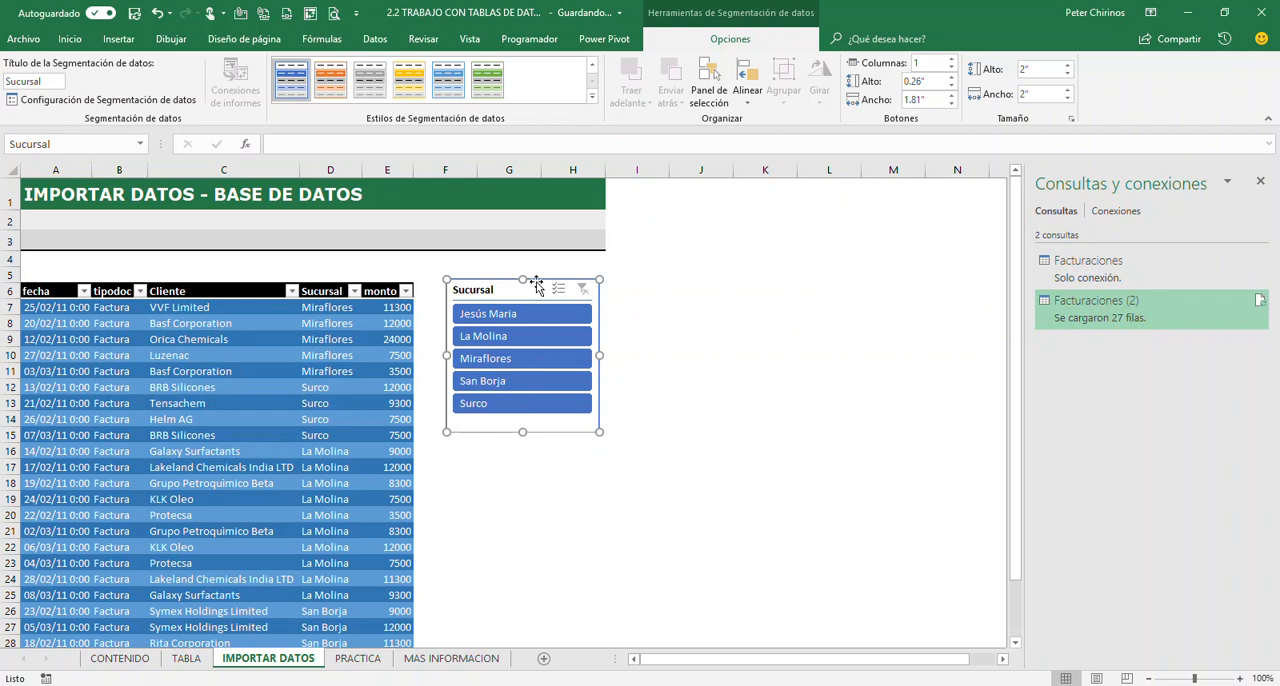
pyautogui.moveTo(512, 291); pyautogui.dragTo(504, 296)
# Select a cell in the imported table and compare its available query tools with its table design tools
pyautogui.click(153, 387)
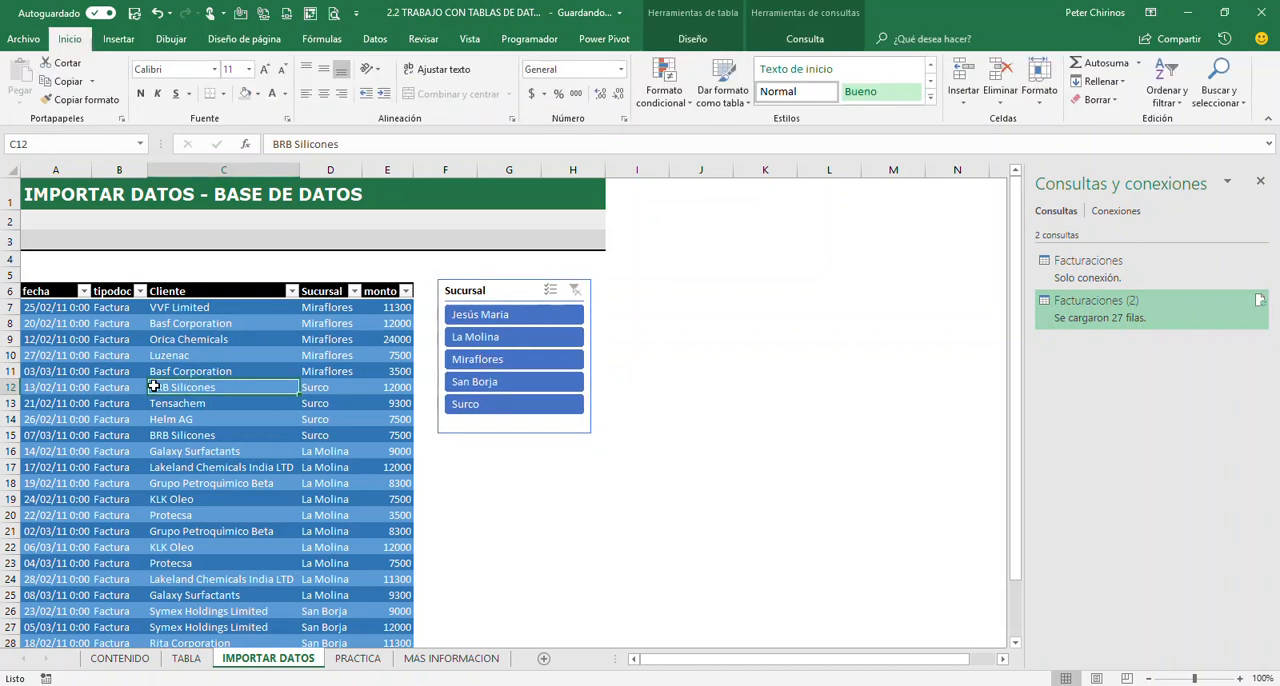
pyautogui.click(801, 40)
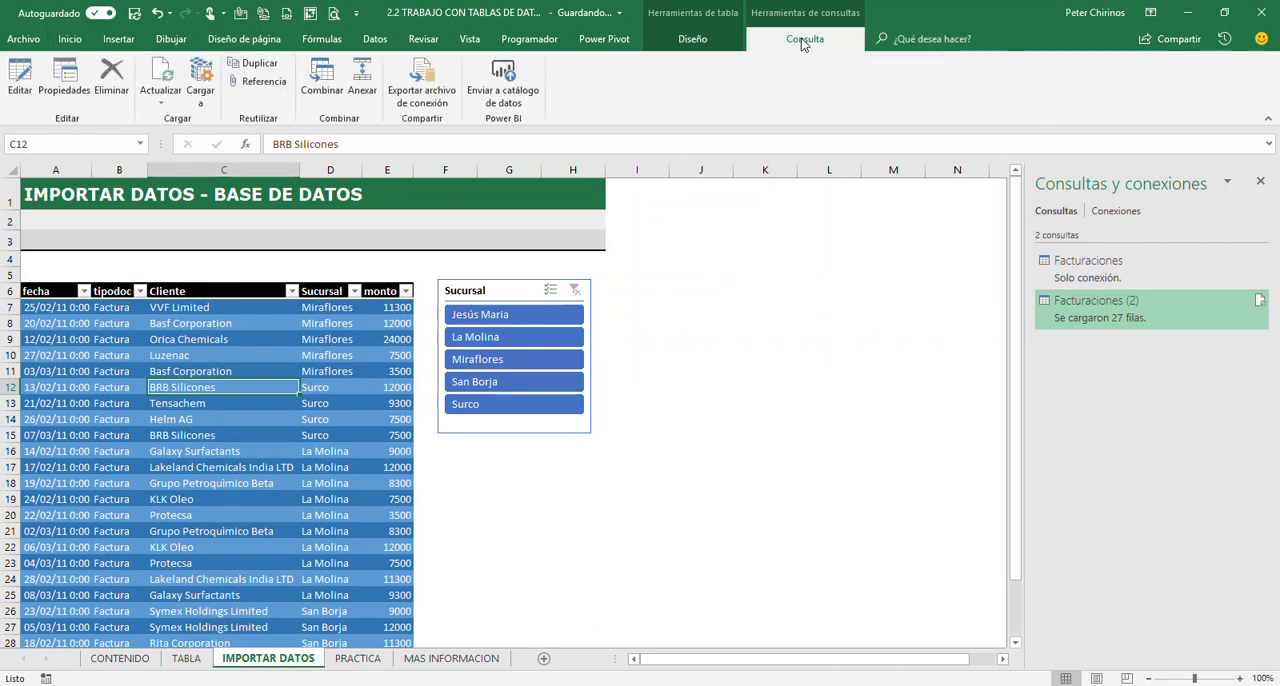
pyautogui.click(694, 40)
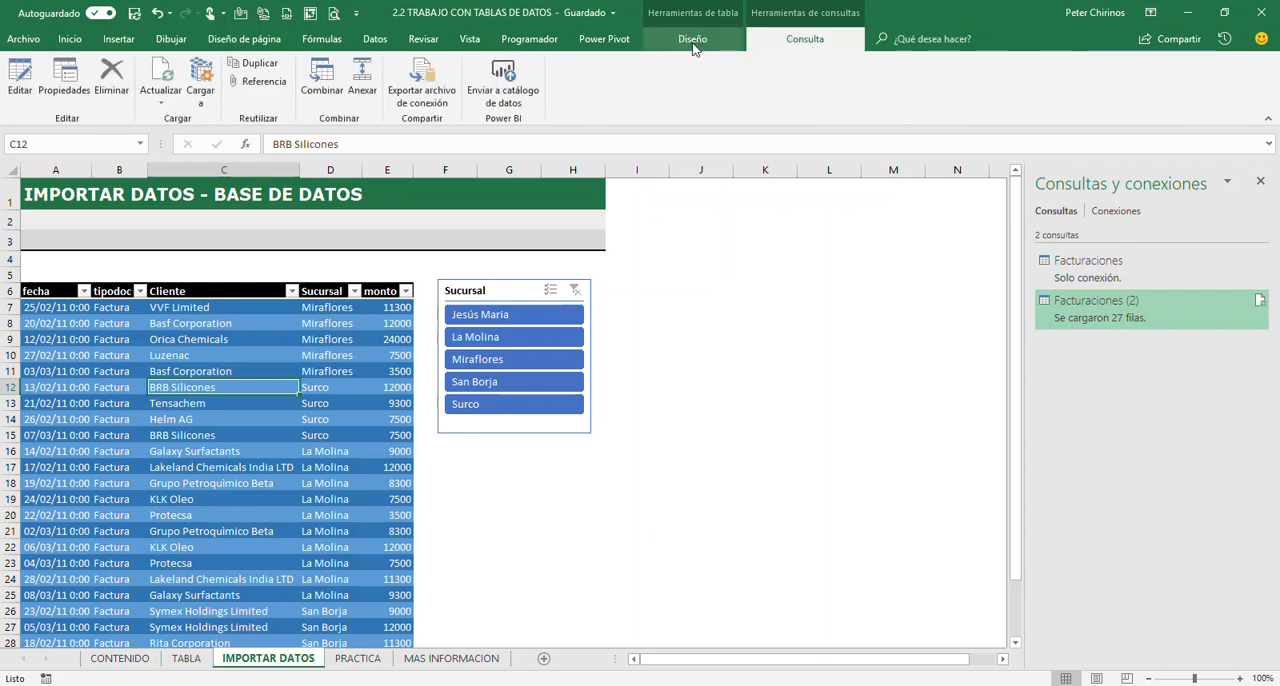
pyautogui.click(806, 43)
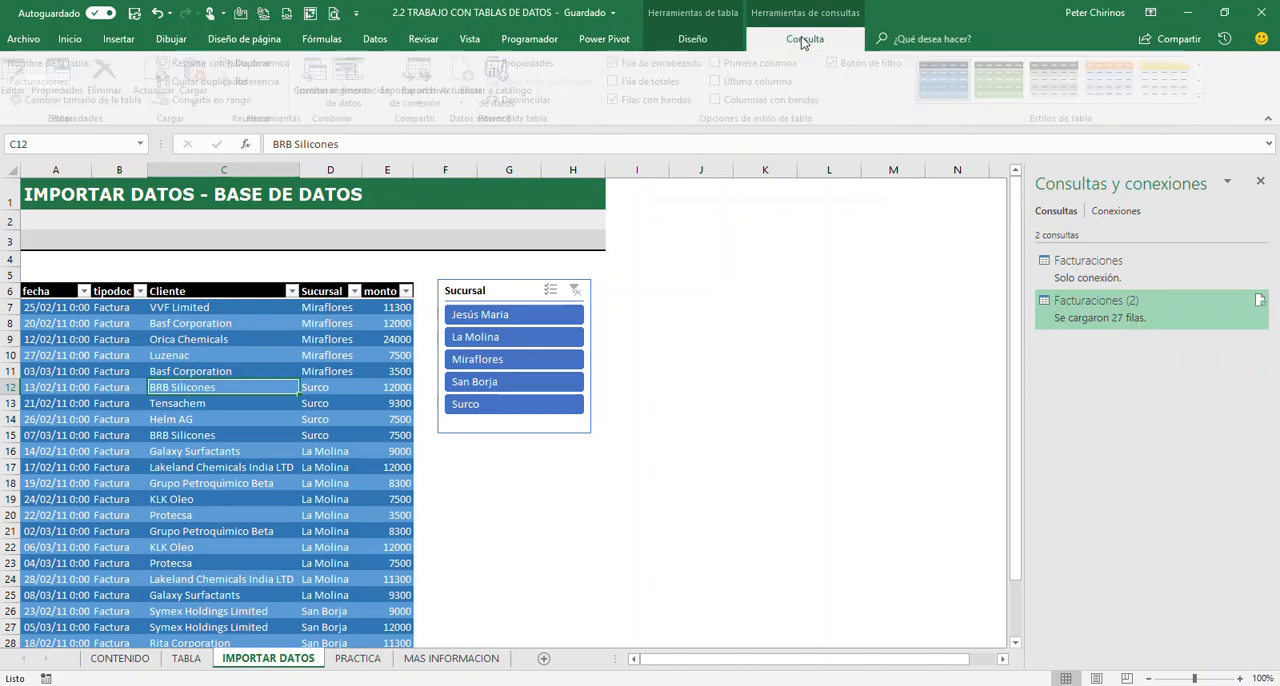
pyautogui.click(690, 43)
pyautogui.click(790, 40)
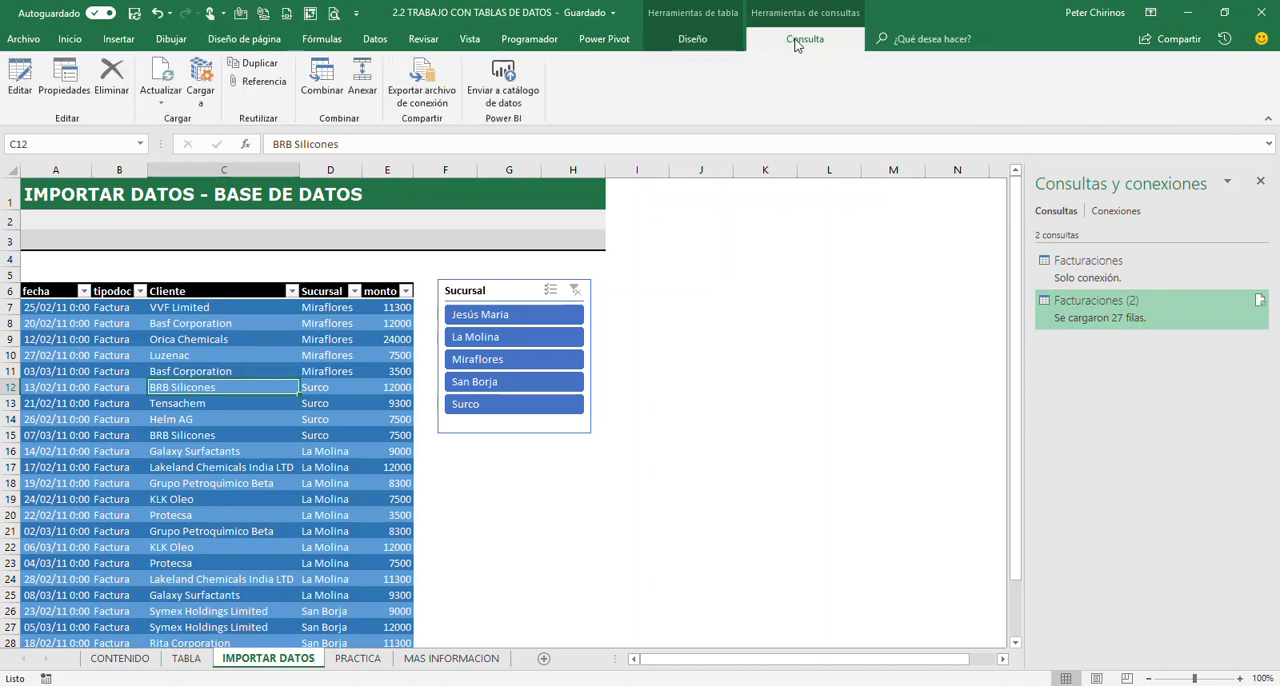
pyautogui.click(693, 40)
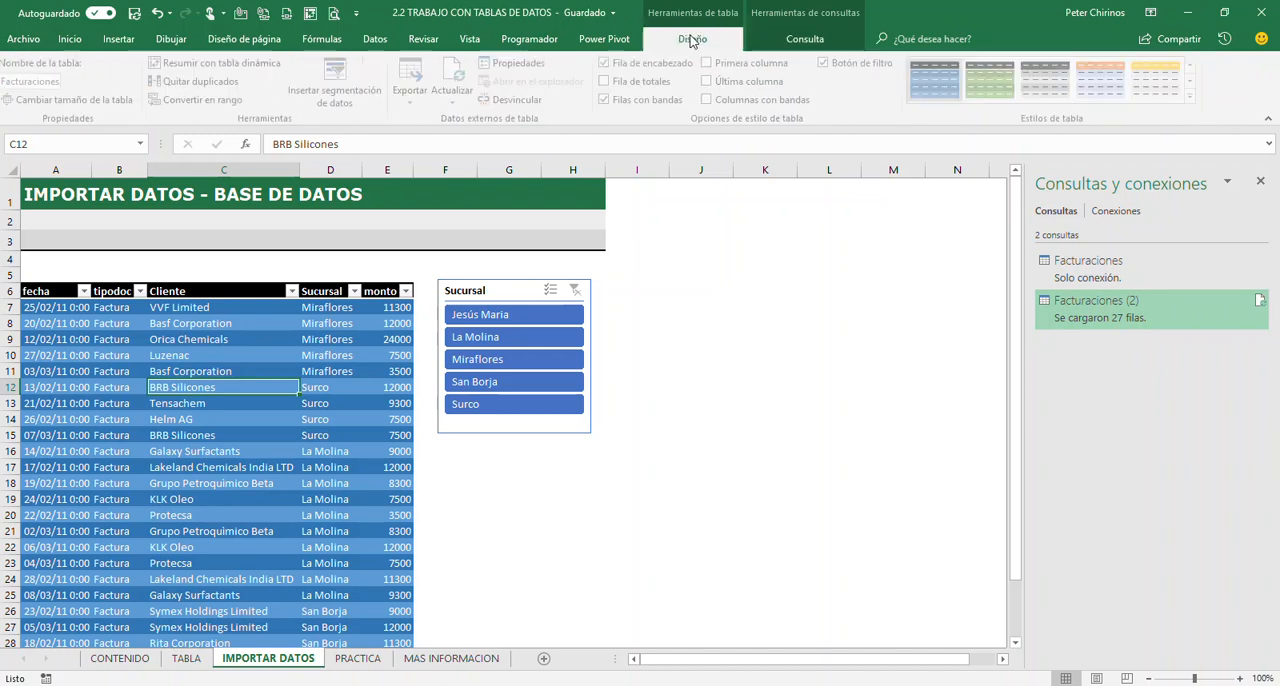
pyautogui.click(834, 47)
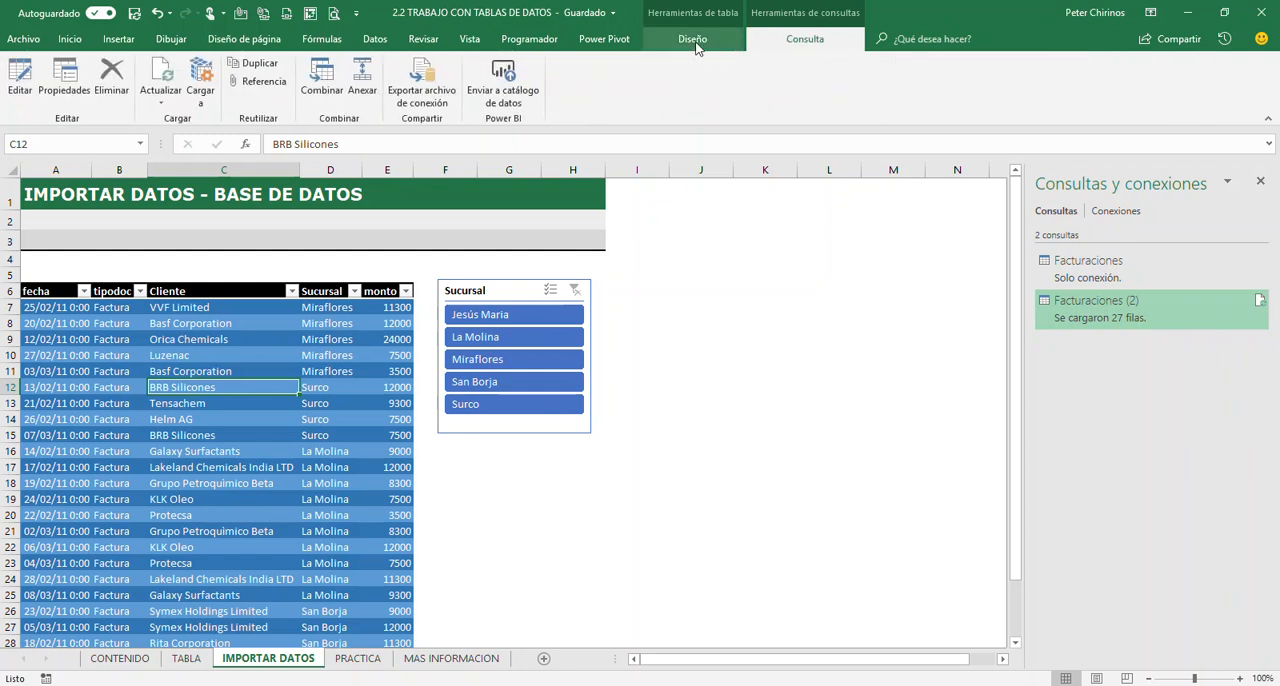
pyautogui.click(693, 40)
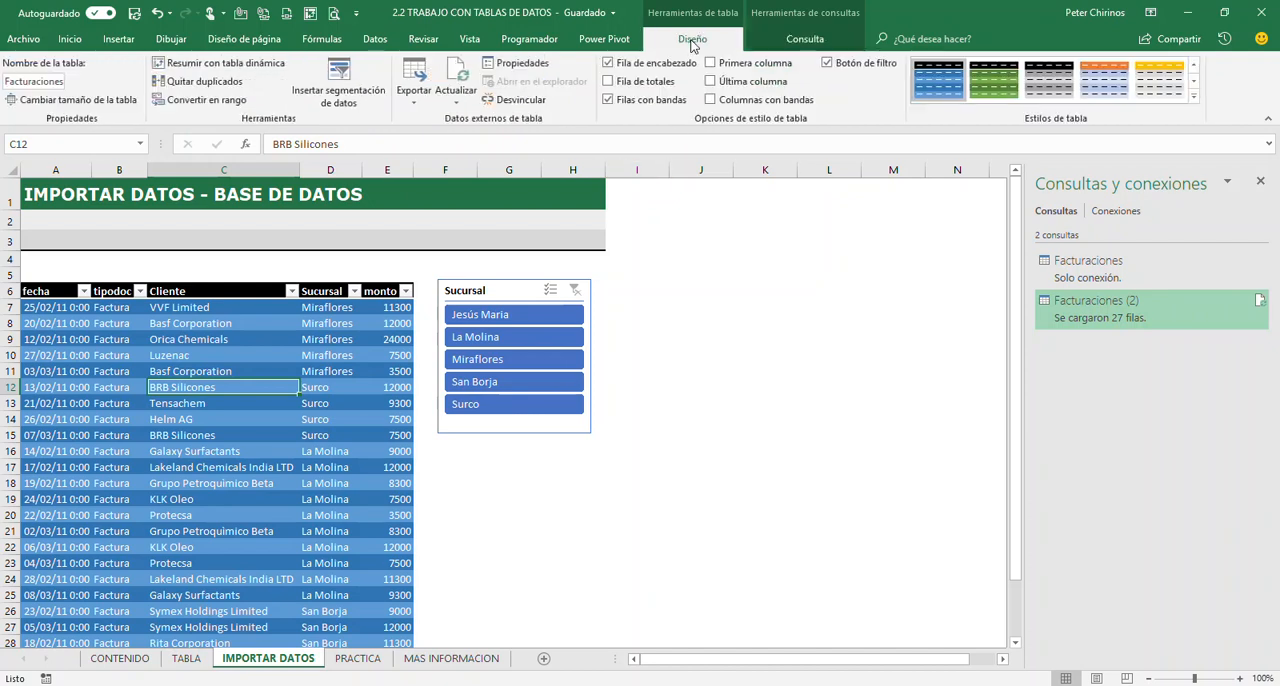
# Go to the PRACTICA sheet, close the Consultas y conexiones list and select cell D16 in the data
pyautogui.click(362, 661)
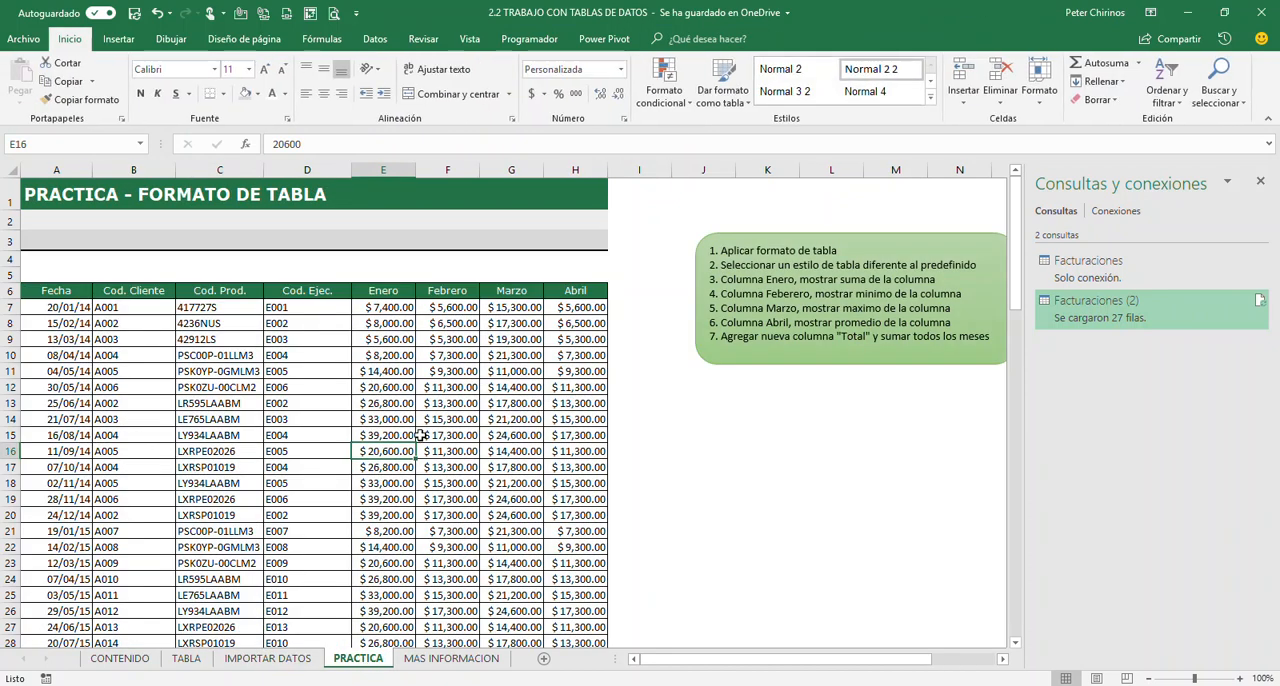
pyautogui.click(1260, 182)
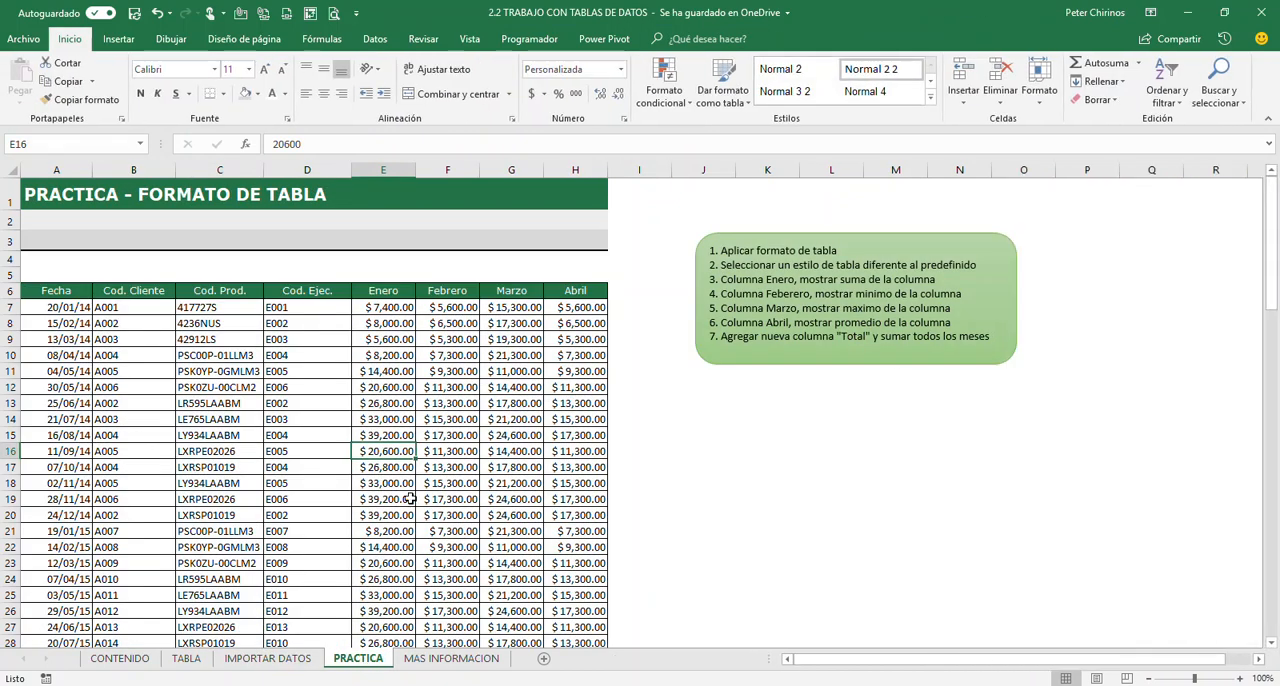
pyautogui.click(295, 451)
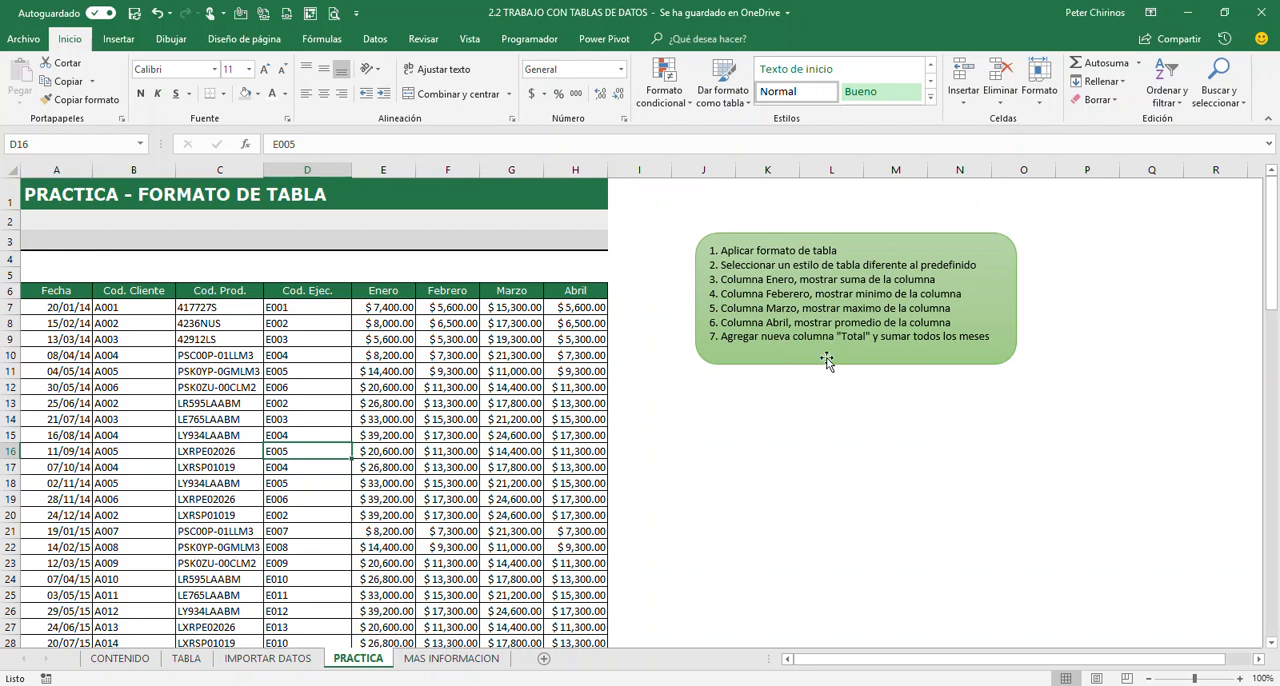
pyautogui.click(247, 390)
pyautogui.click(459, 422)
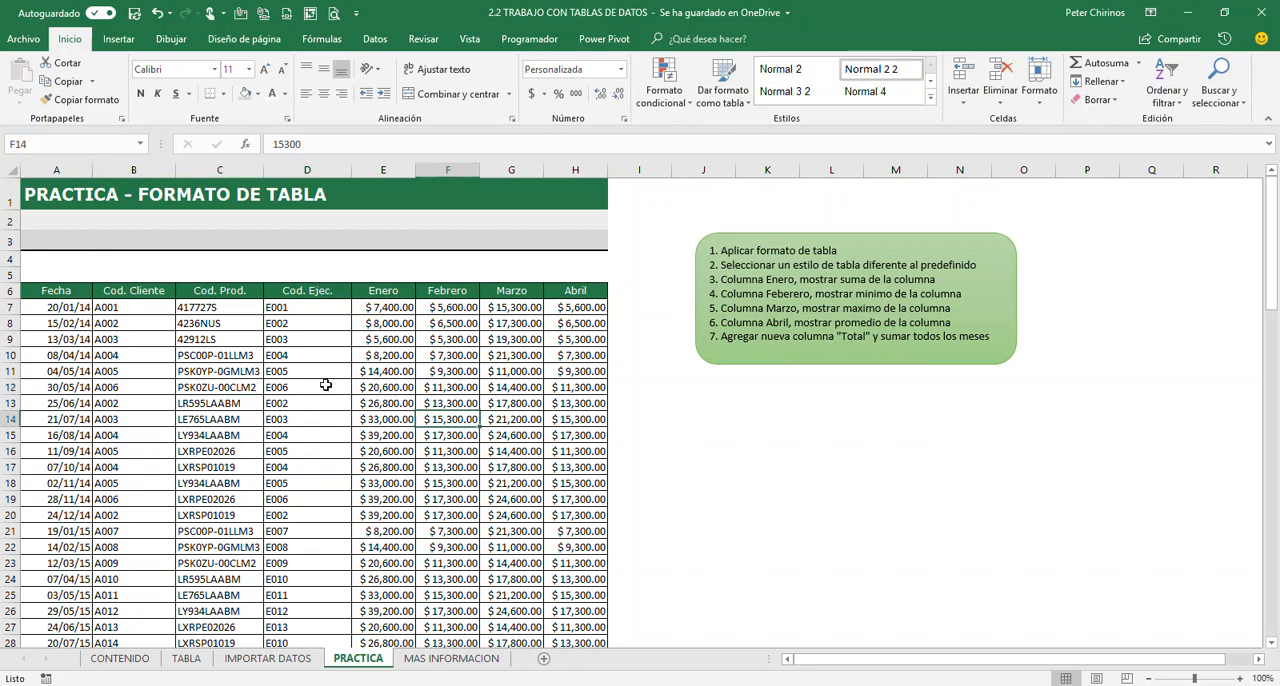
pyautogui.click(171, 392)
pyautogui.click(404, 465)
pyautogui.click(499, 388)
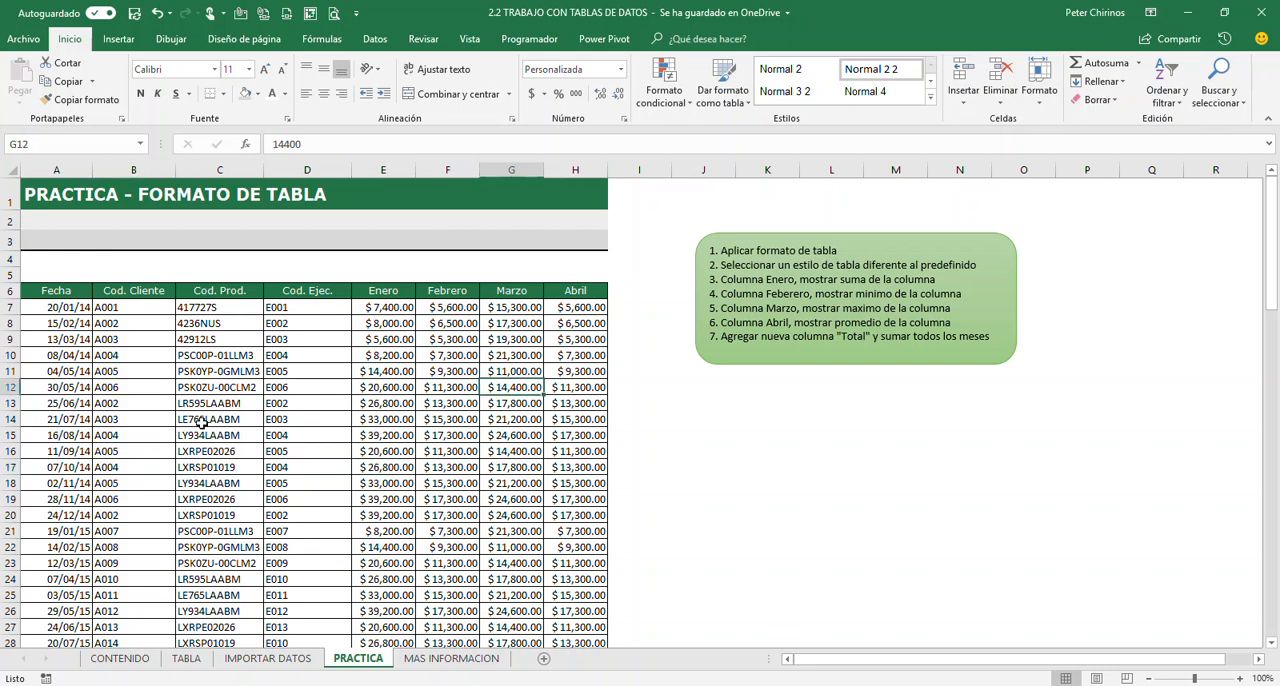
# Look over the IMPORTAR DATOS sheet, and view the contact details on the MAS INFORMACION sheet at 100% zoom
pyautogui.click(282, 658)
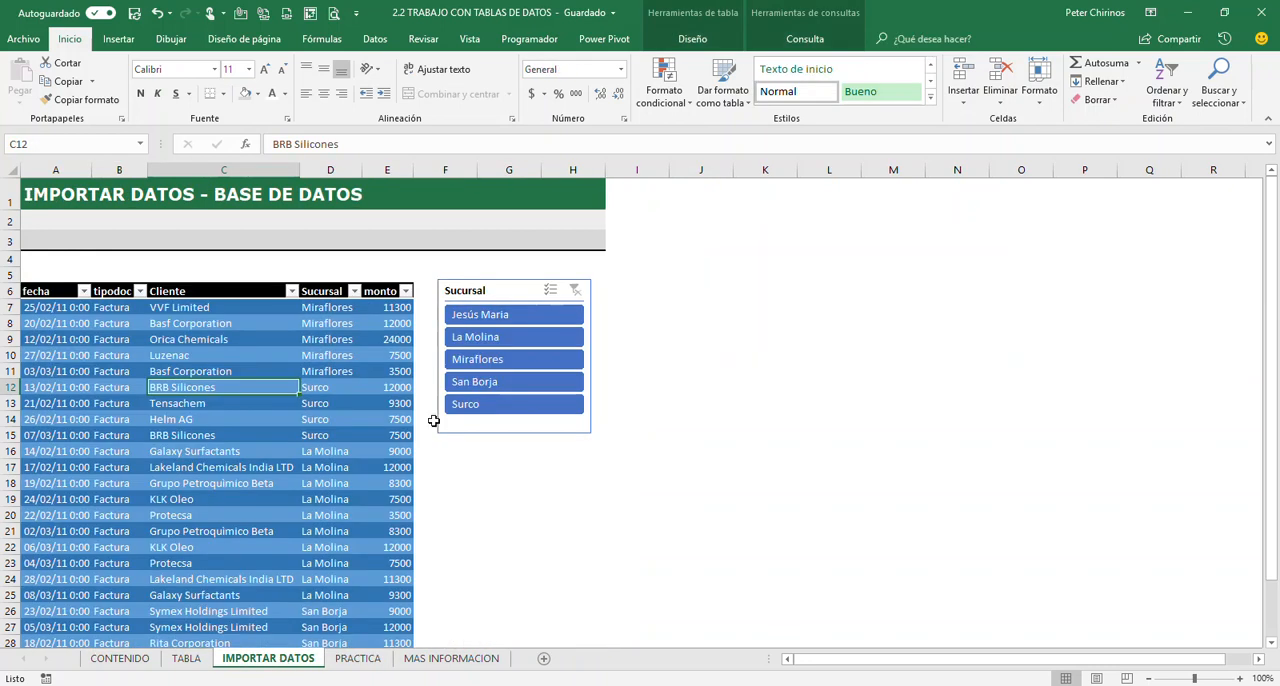
pyautogui.click(438, 662)
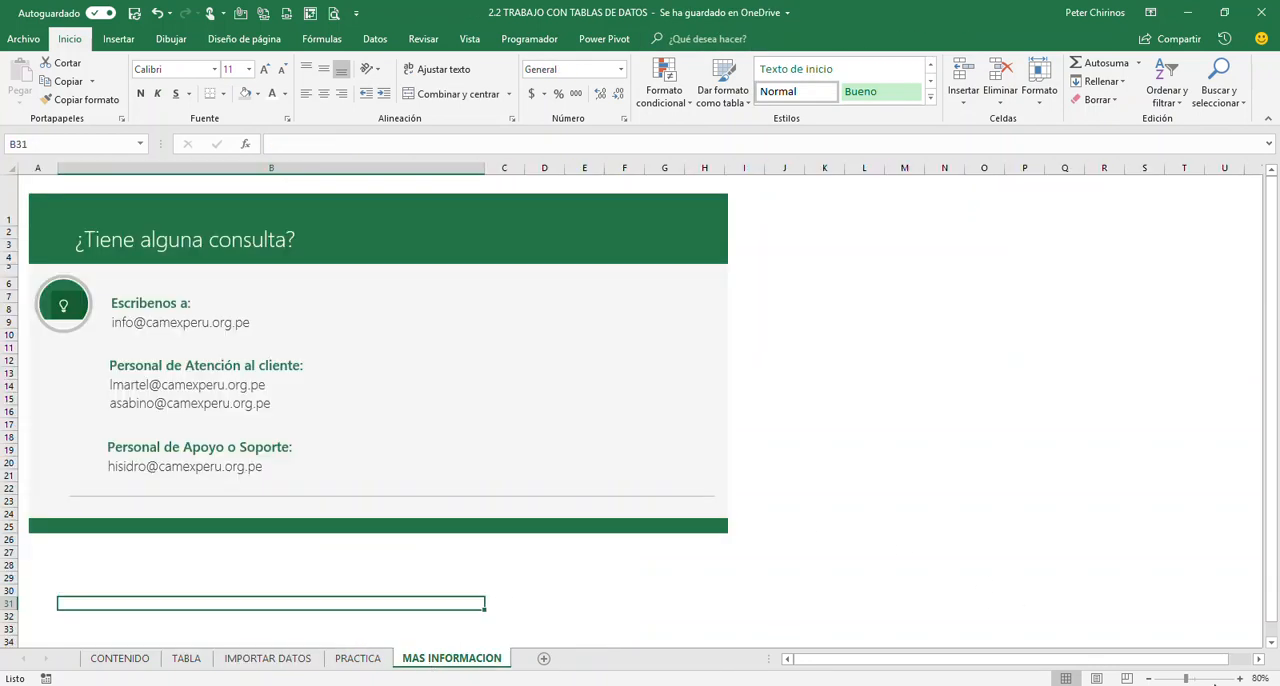
pyautogui.click(1239, 679)
pyautogui.click(1239, 679)
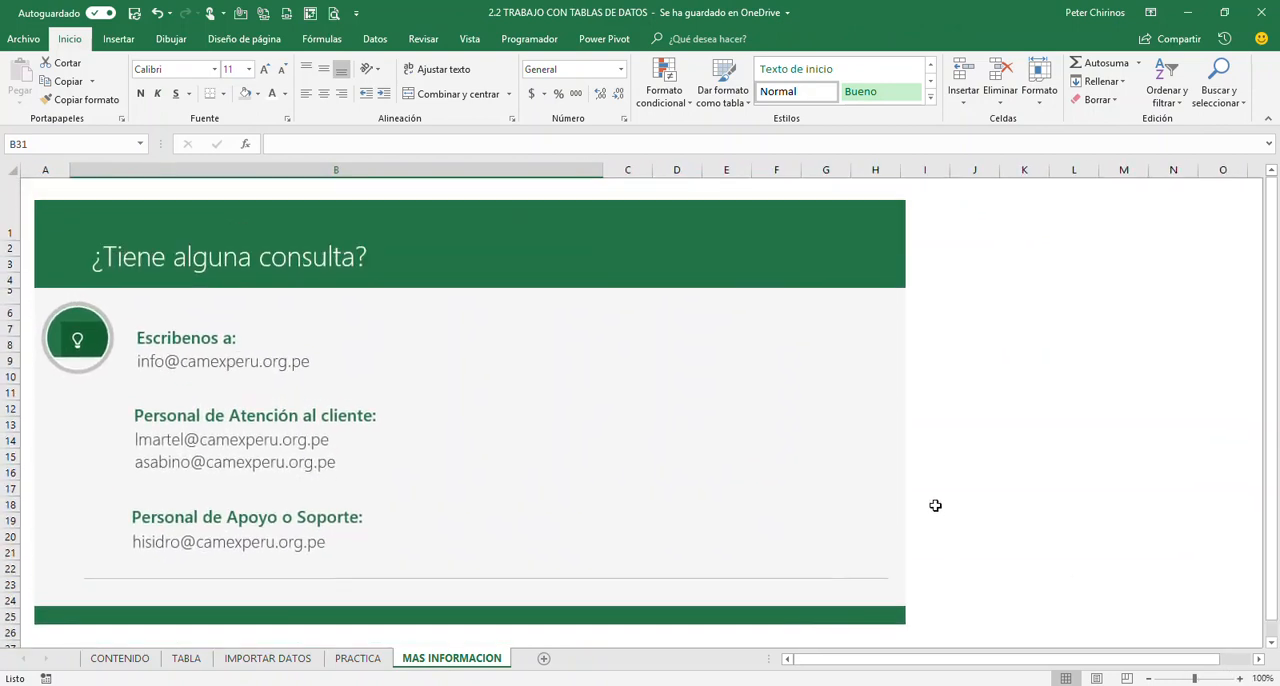
pyautogui.click(965, 318)
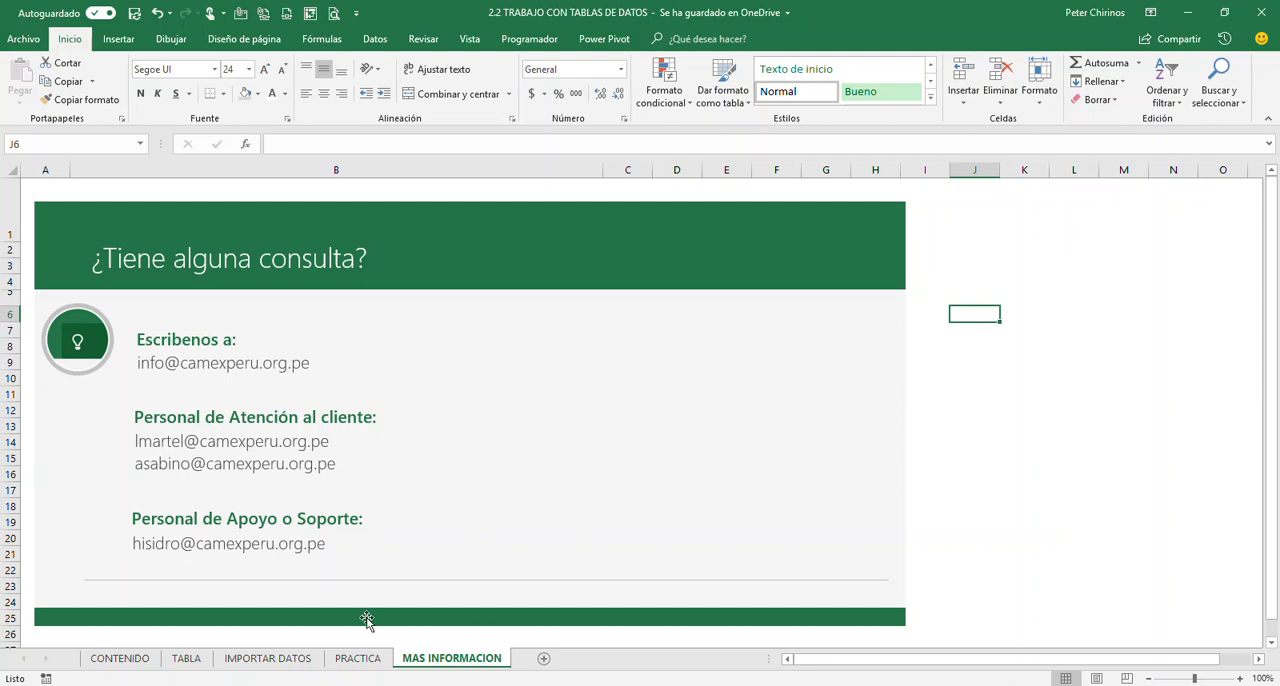
# Return to the CONTENIDO cover sheet with the instructor details and select the empty cell M11 beside them
pyautogui.click(130, 660)
pyautogui.click(1069, 404)
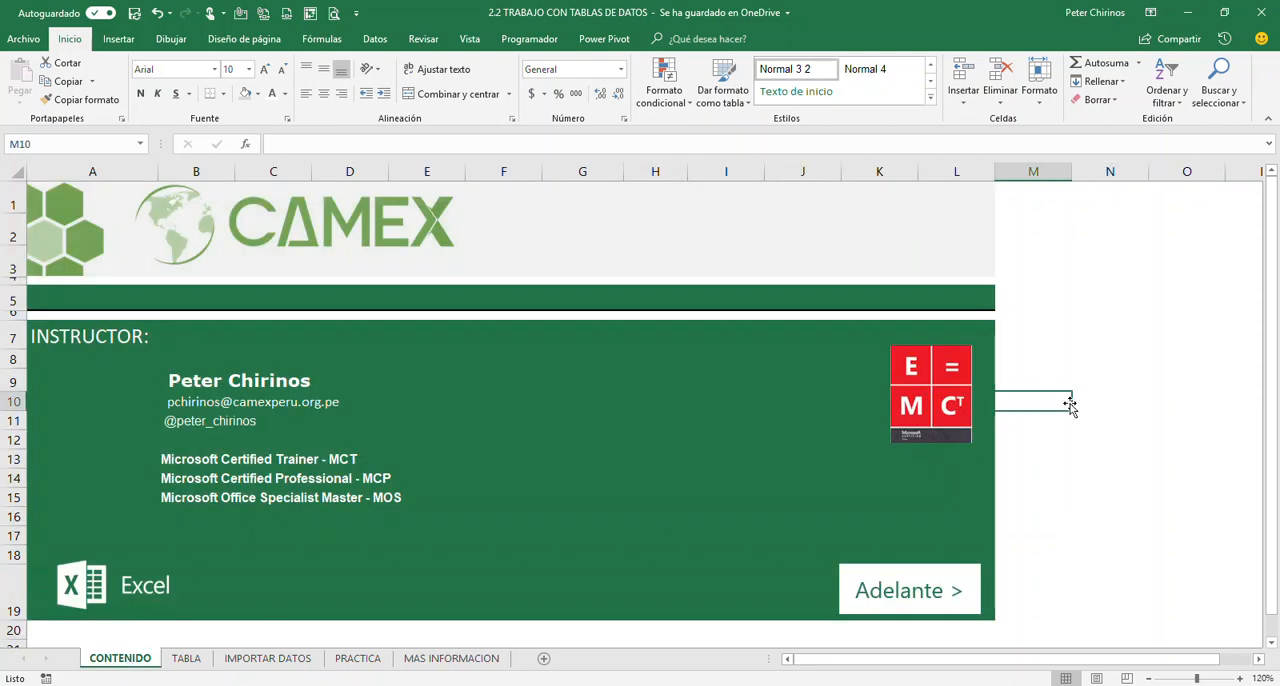
pyautogui.click(1080, 400)
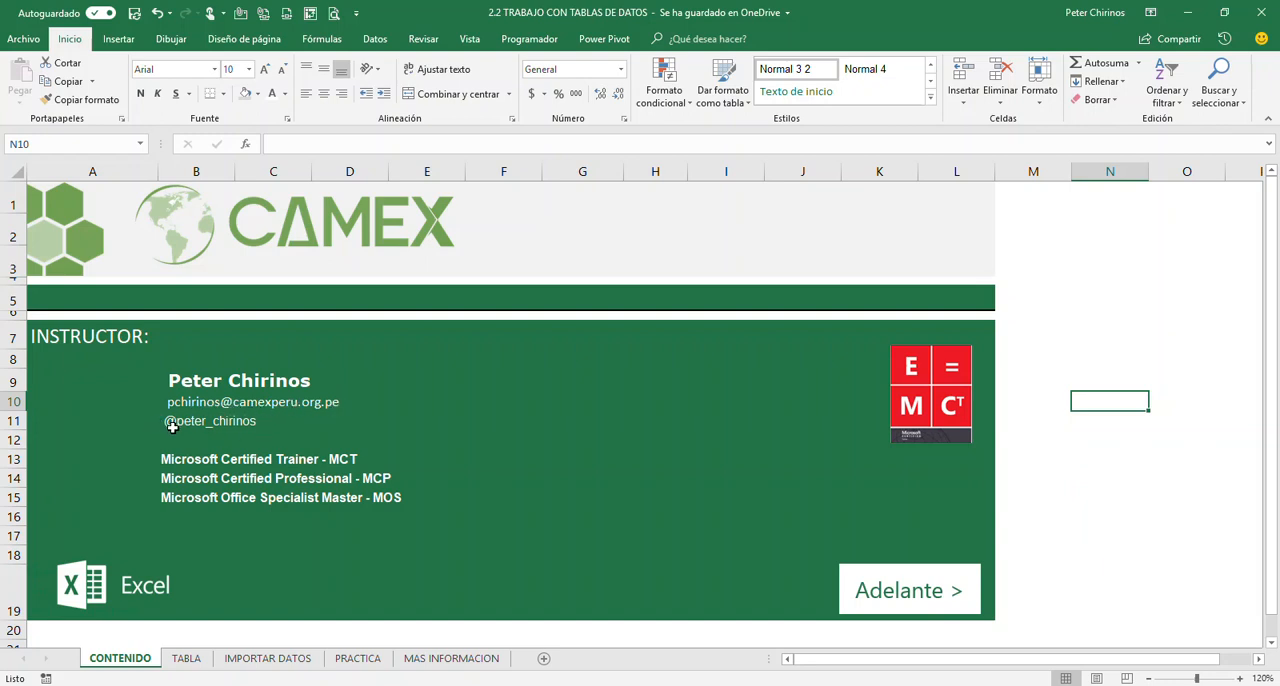
pyautogui.click(1052, 418)
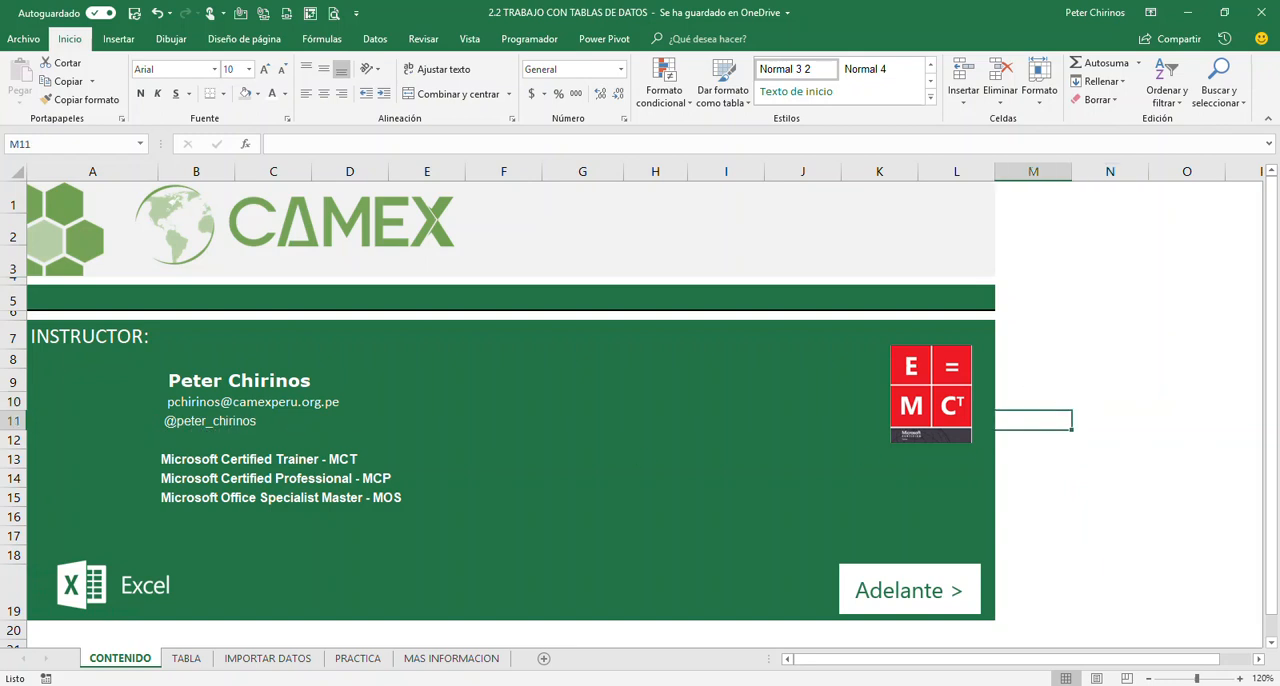